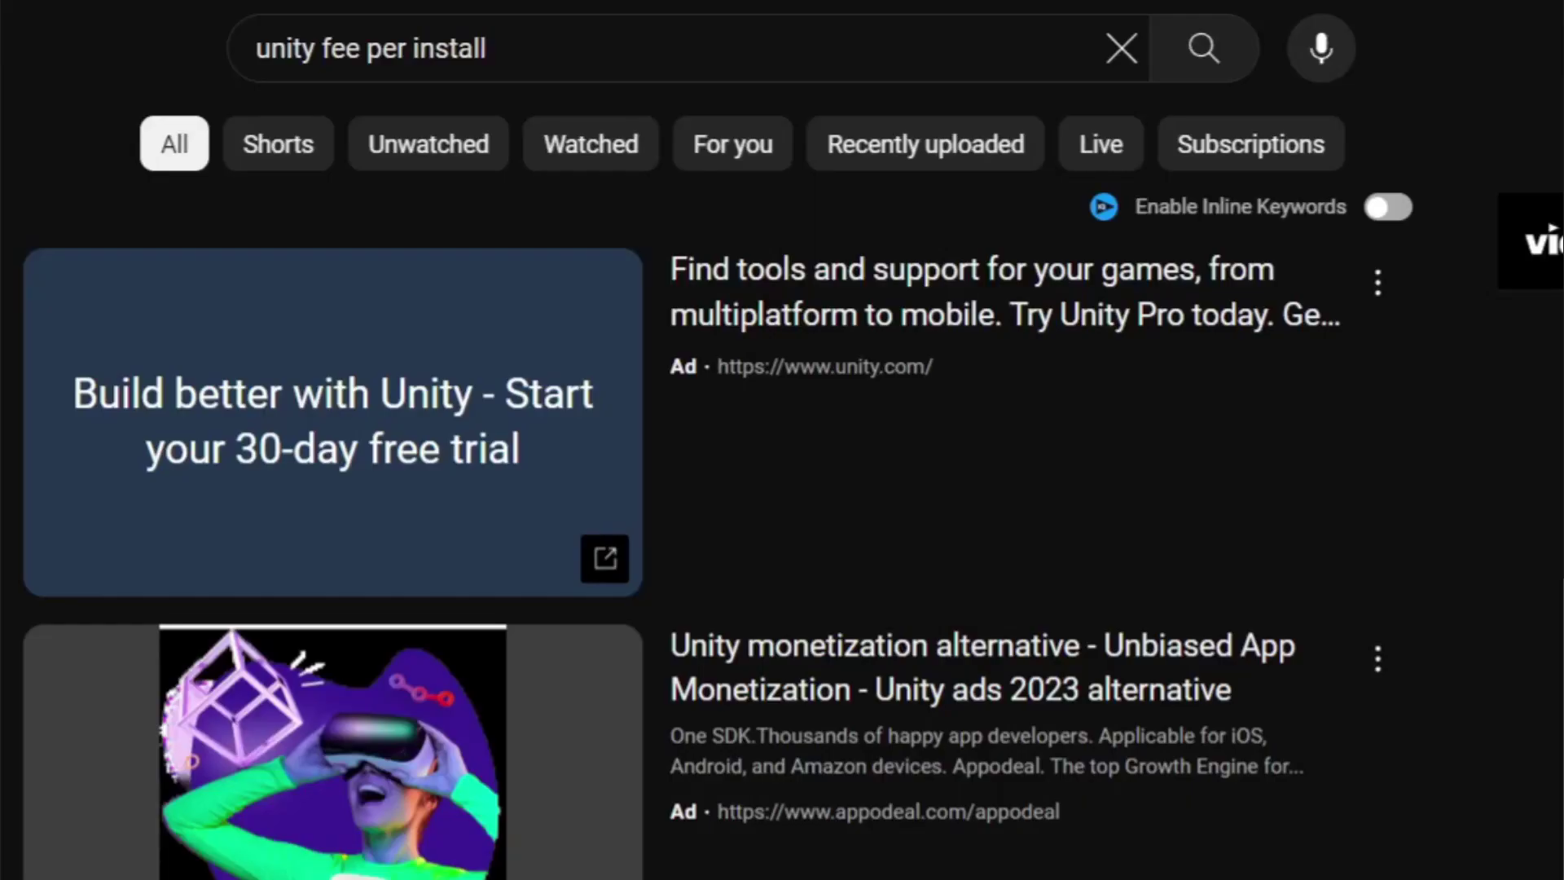
Download the Godot Engine 4.1.1 Windows zip from godotengine.org's Download page
scroll(782, 488, "down", 8)
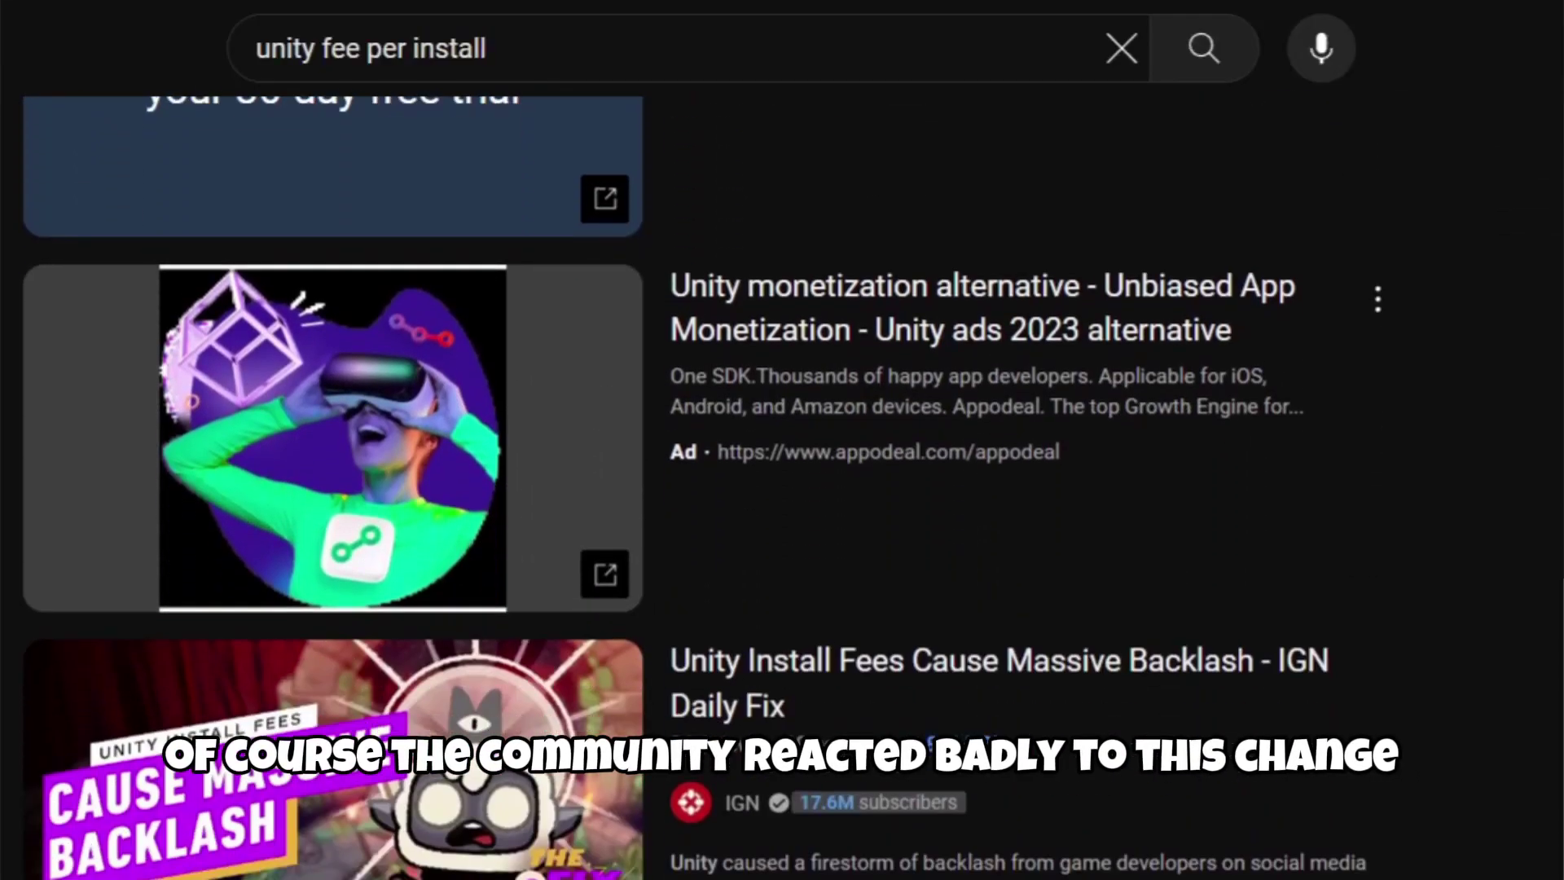
scroll(782, 488, "down", 12)
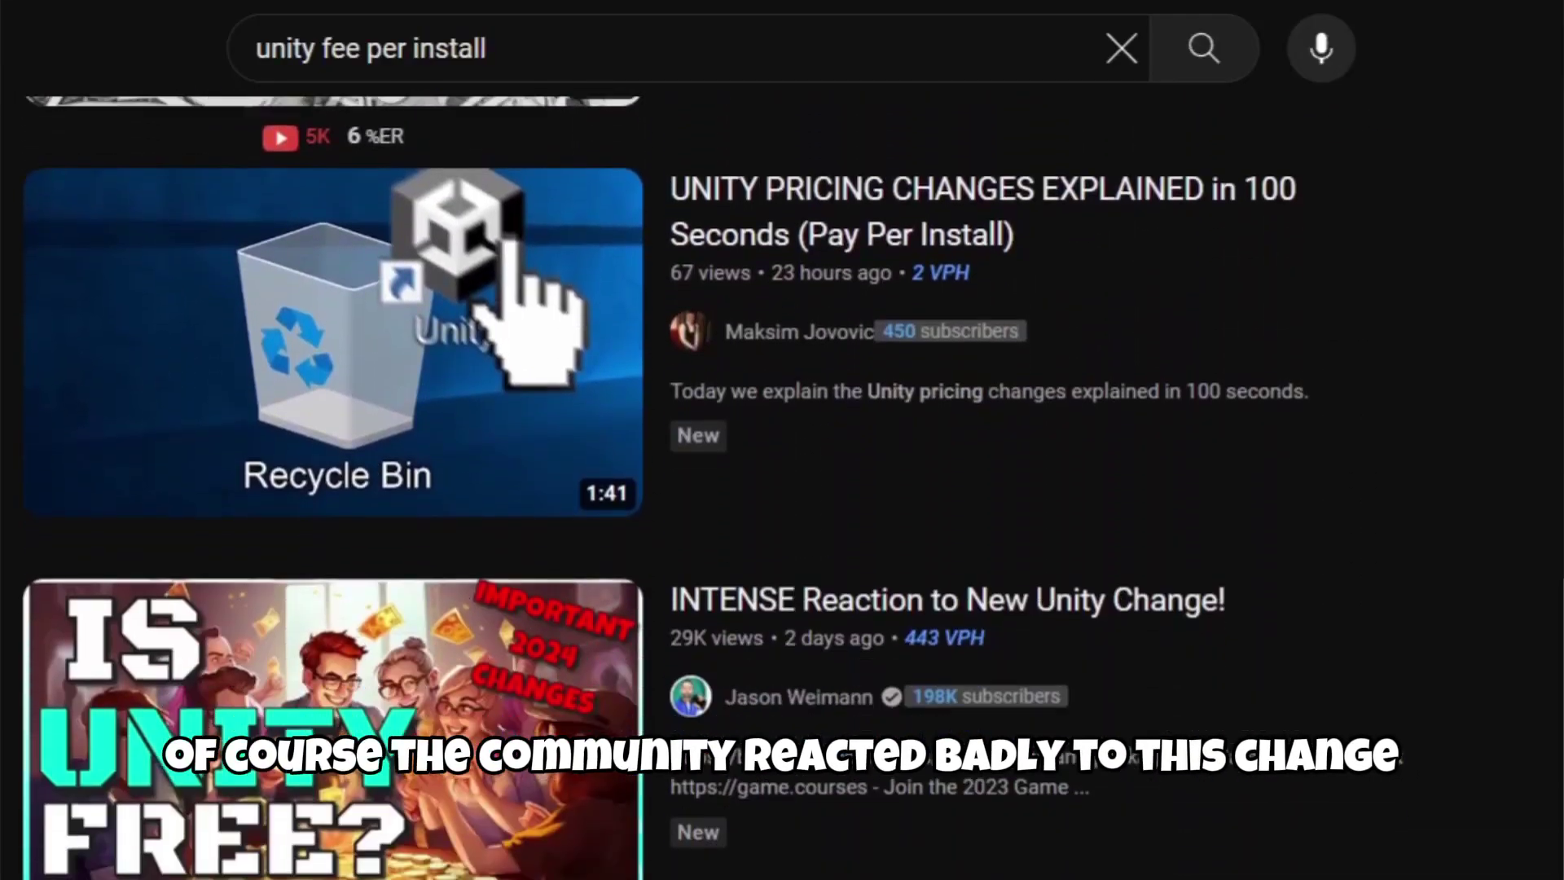
scroll(782, 489, "down", 10)
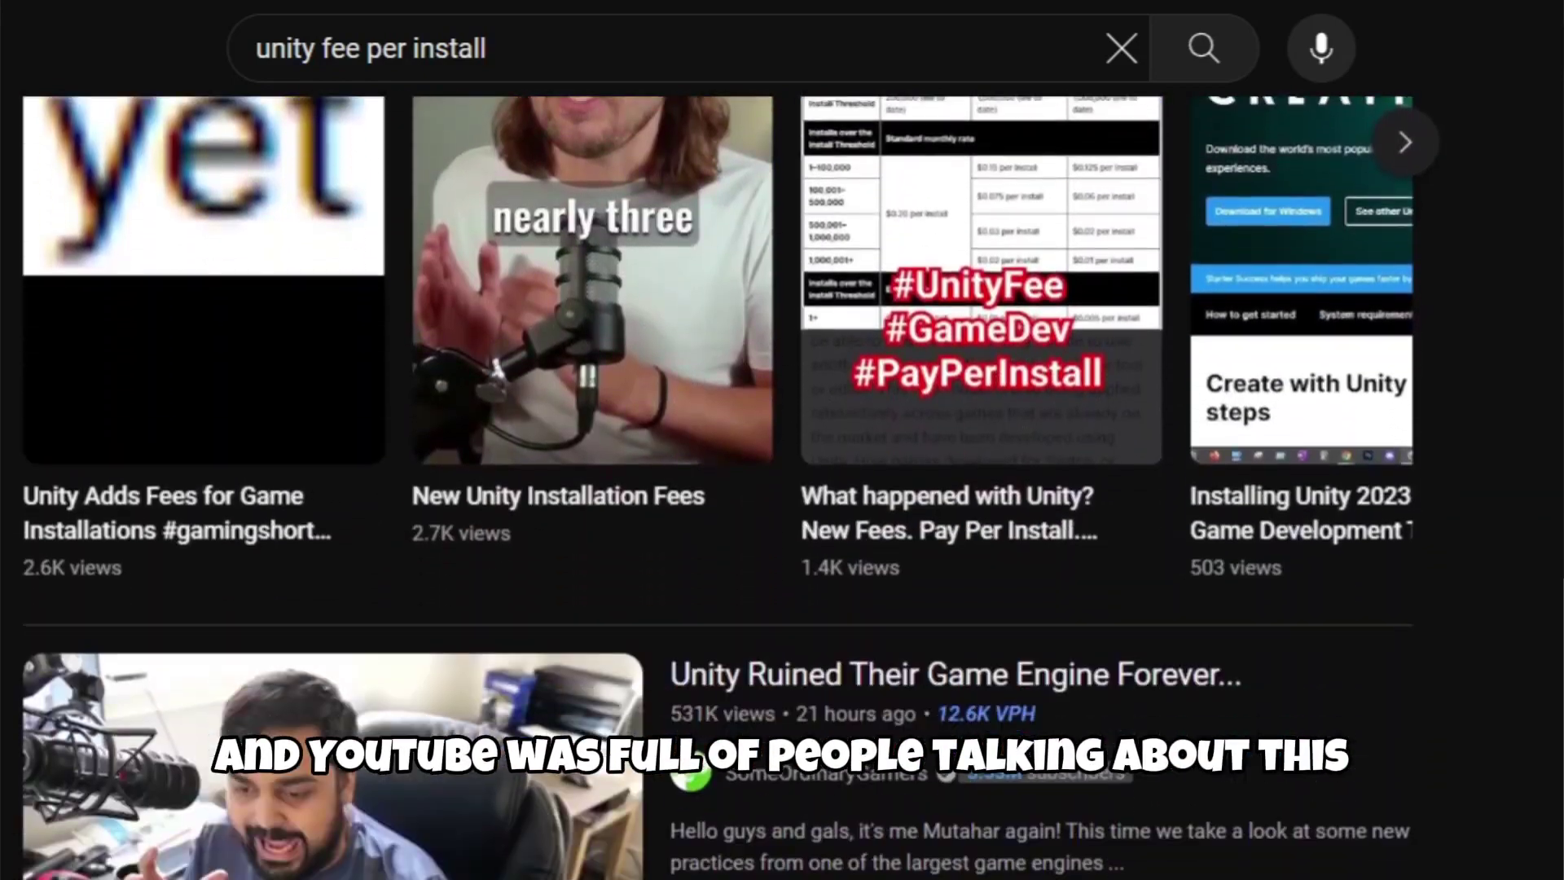
scroll(782, 489, "down", 12)
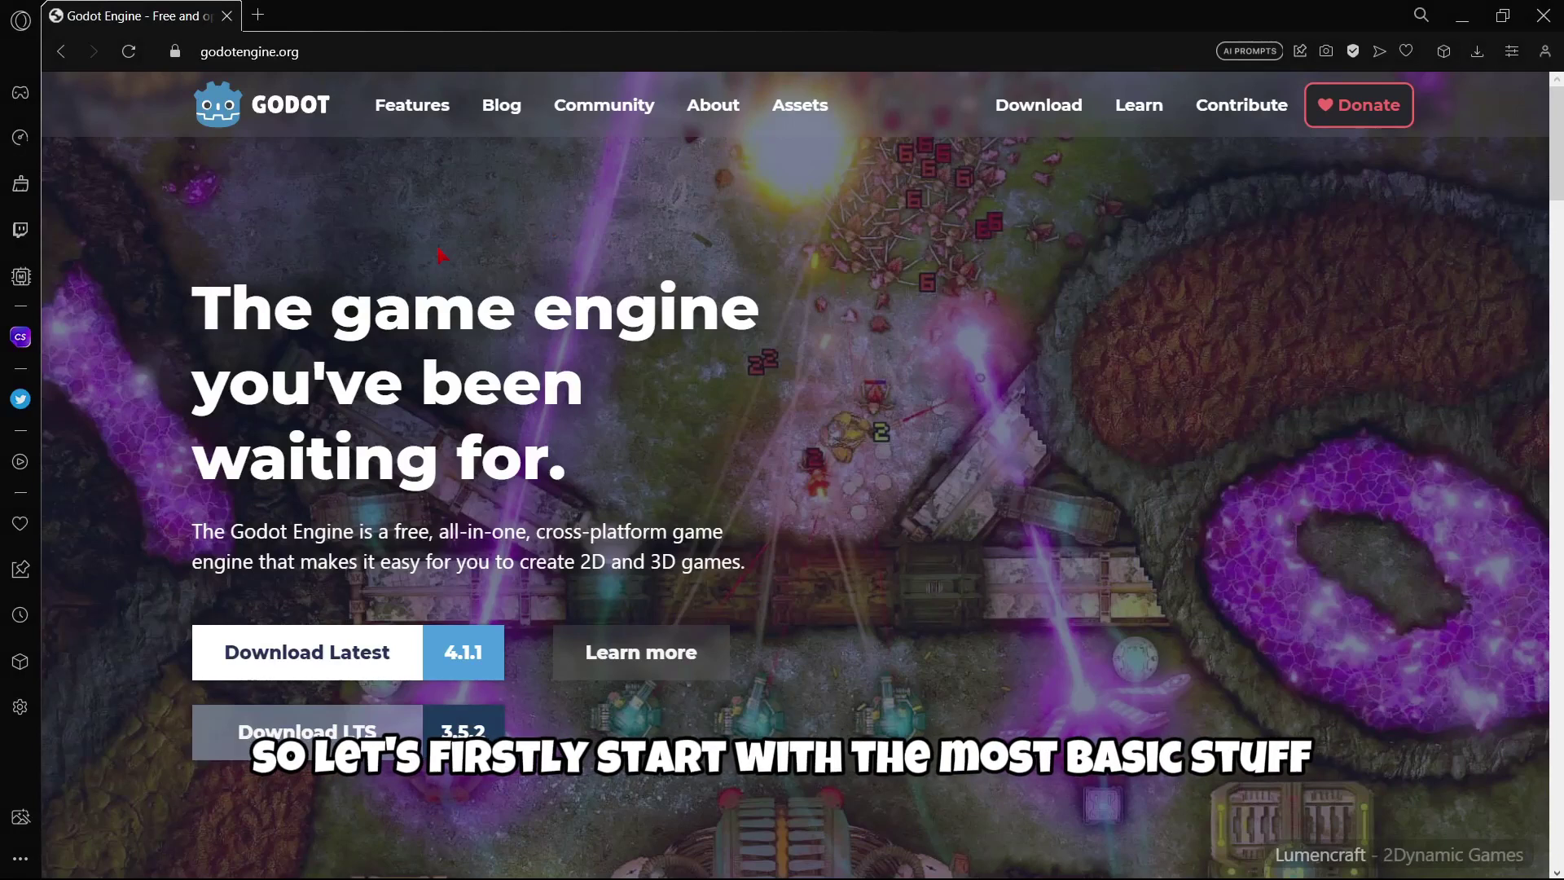
left_click(350, 52)
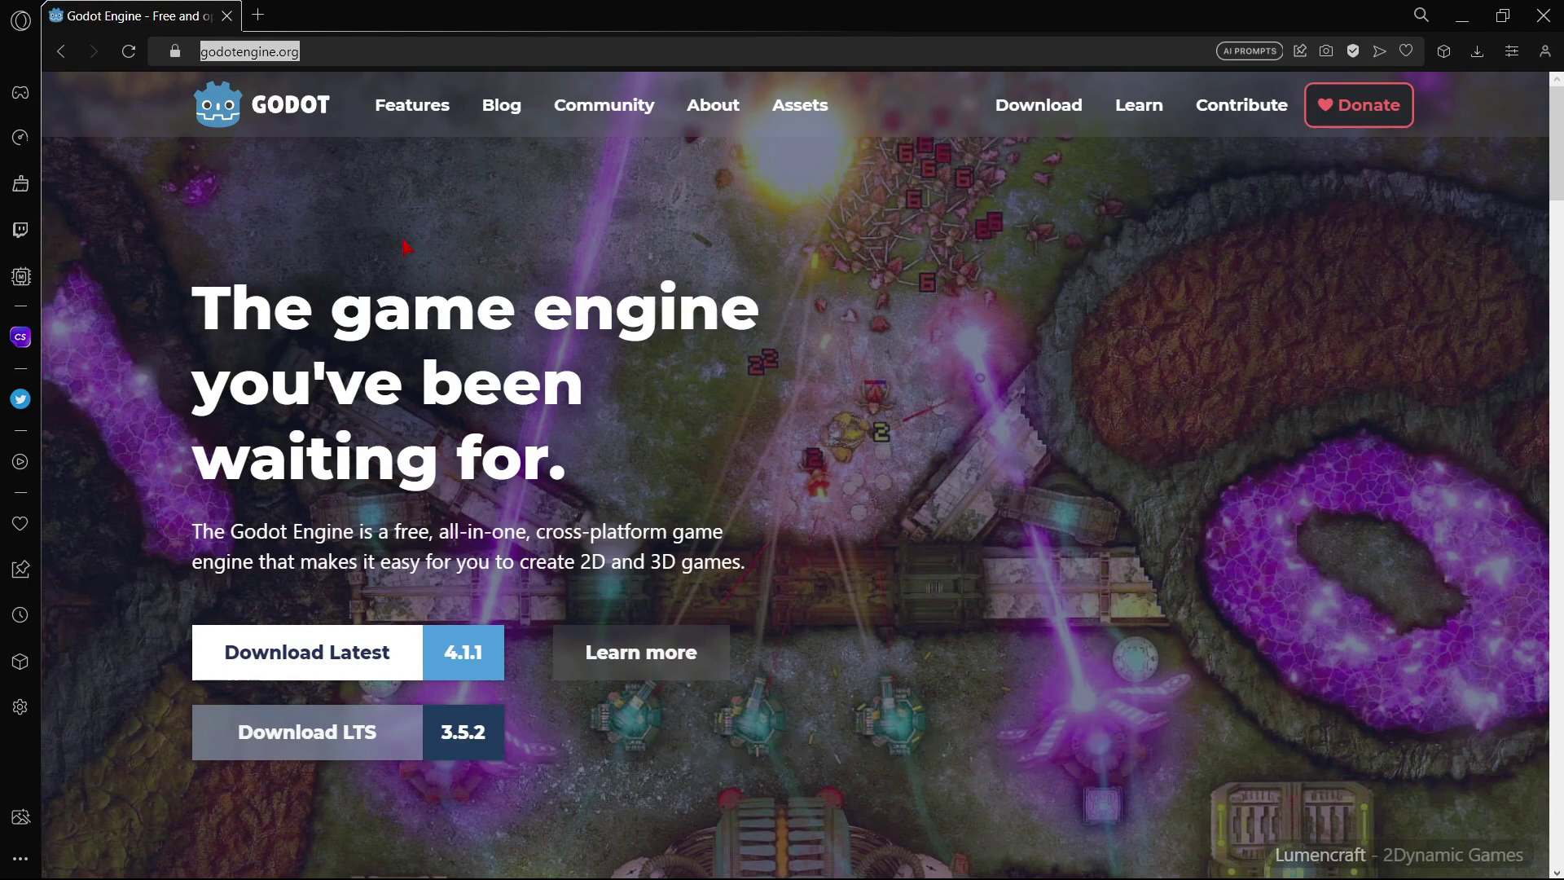
left_click(619, 278)
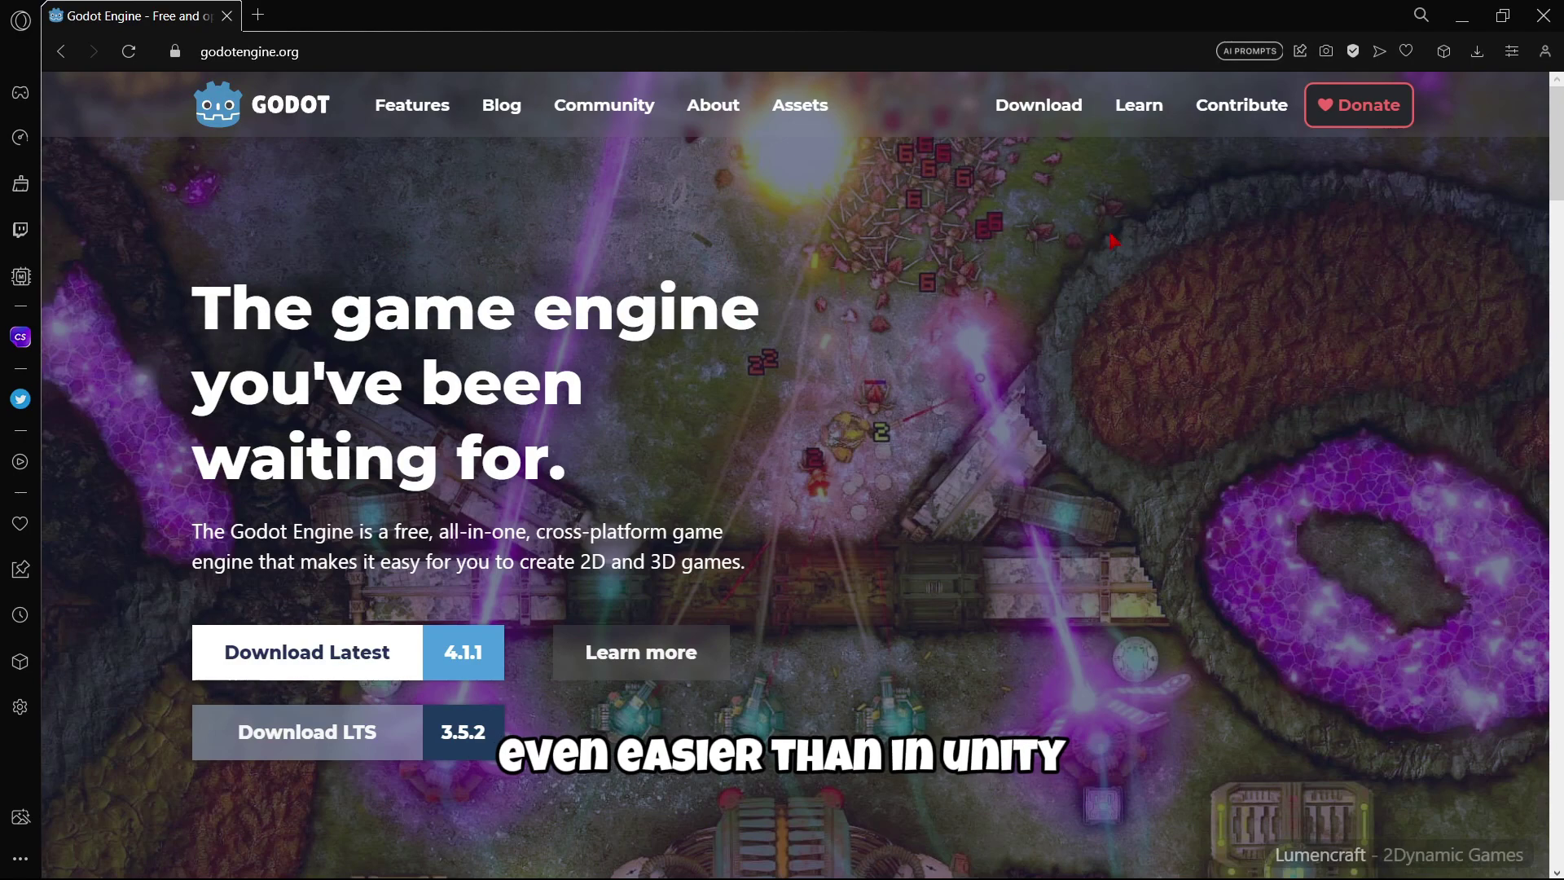
left_click(1037, 120)
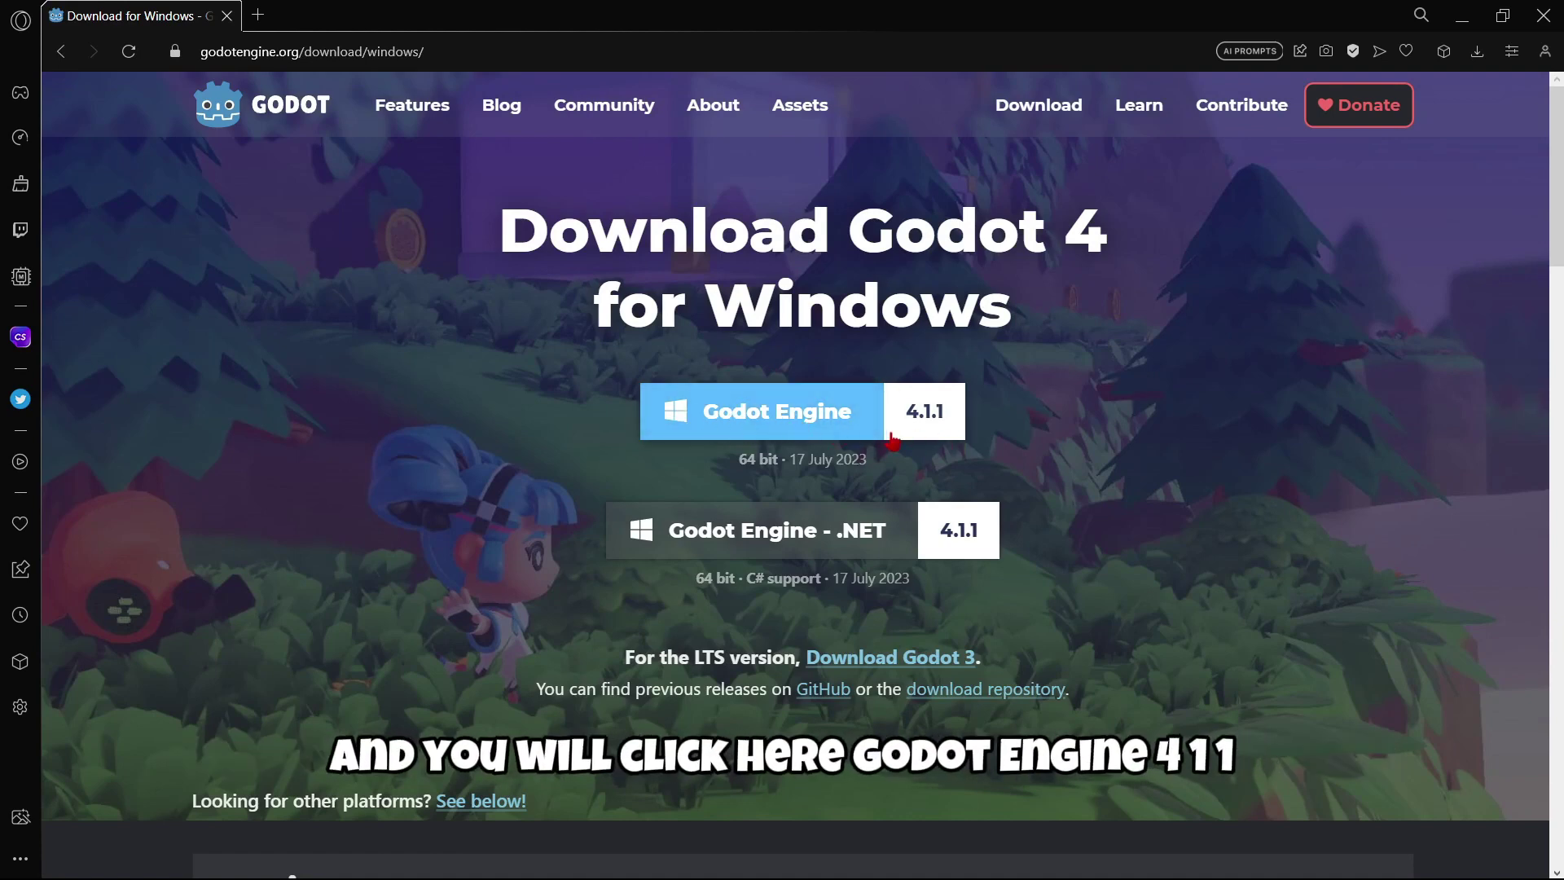
left_click(818, 438)
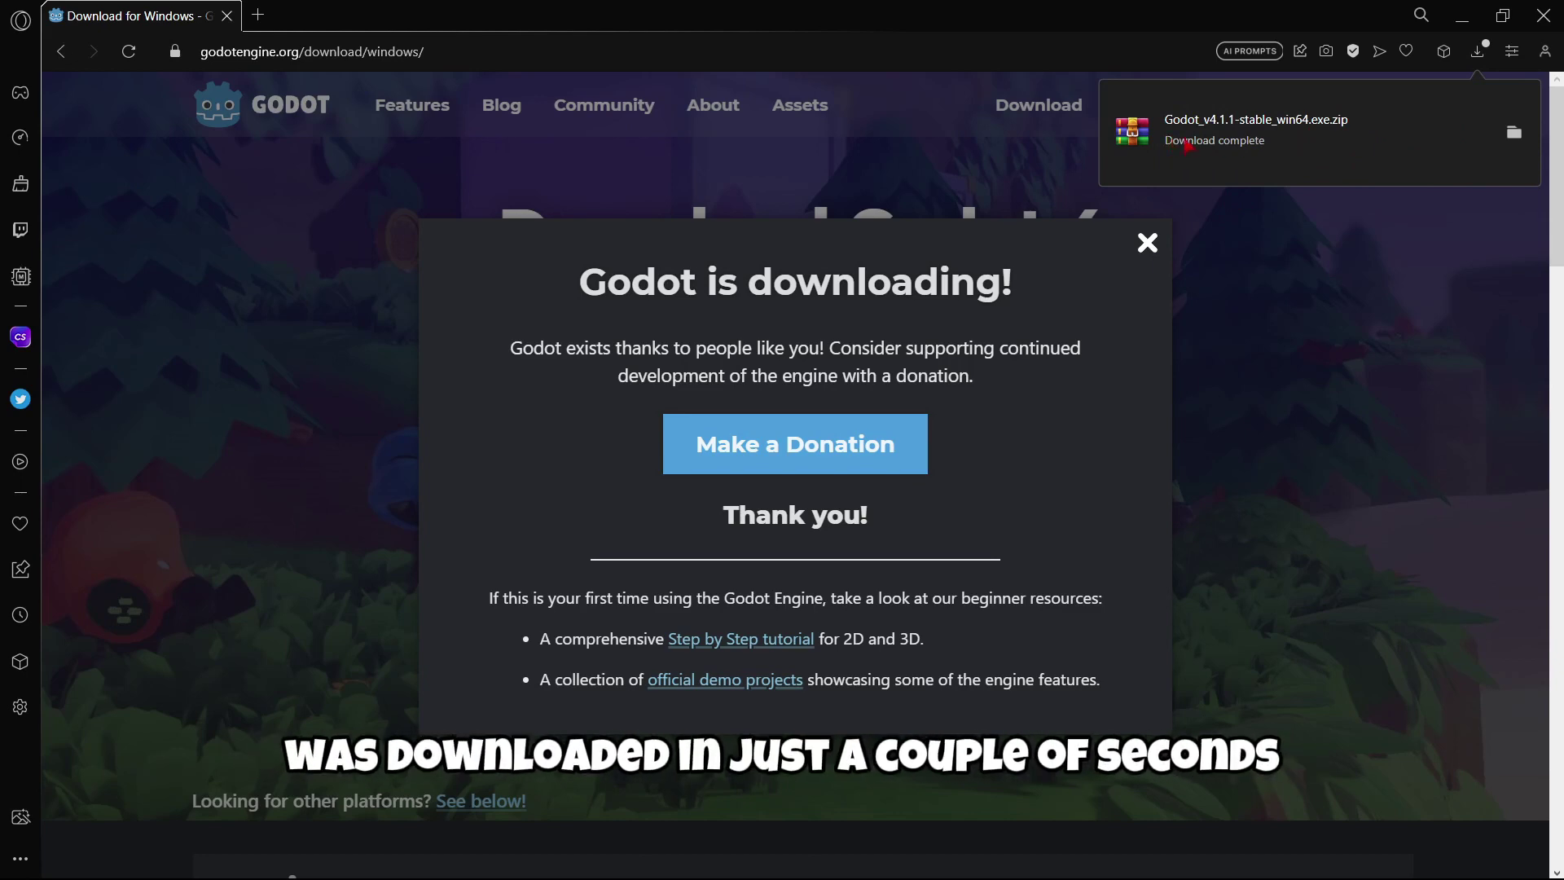
Open the Godot 4.1.1 zip in a maximized WinRAR window and dismiss the license reminder
left_click(1220, 141)
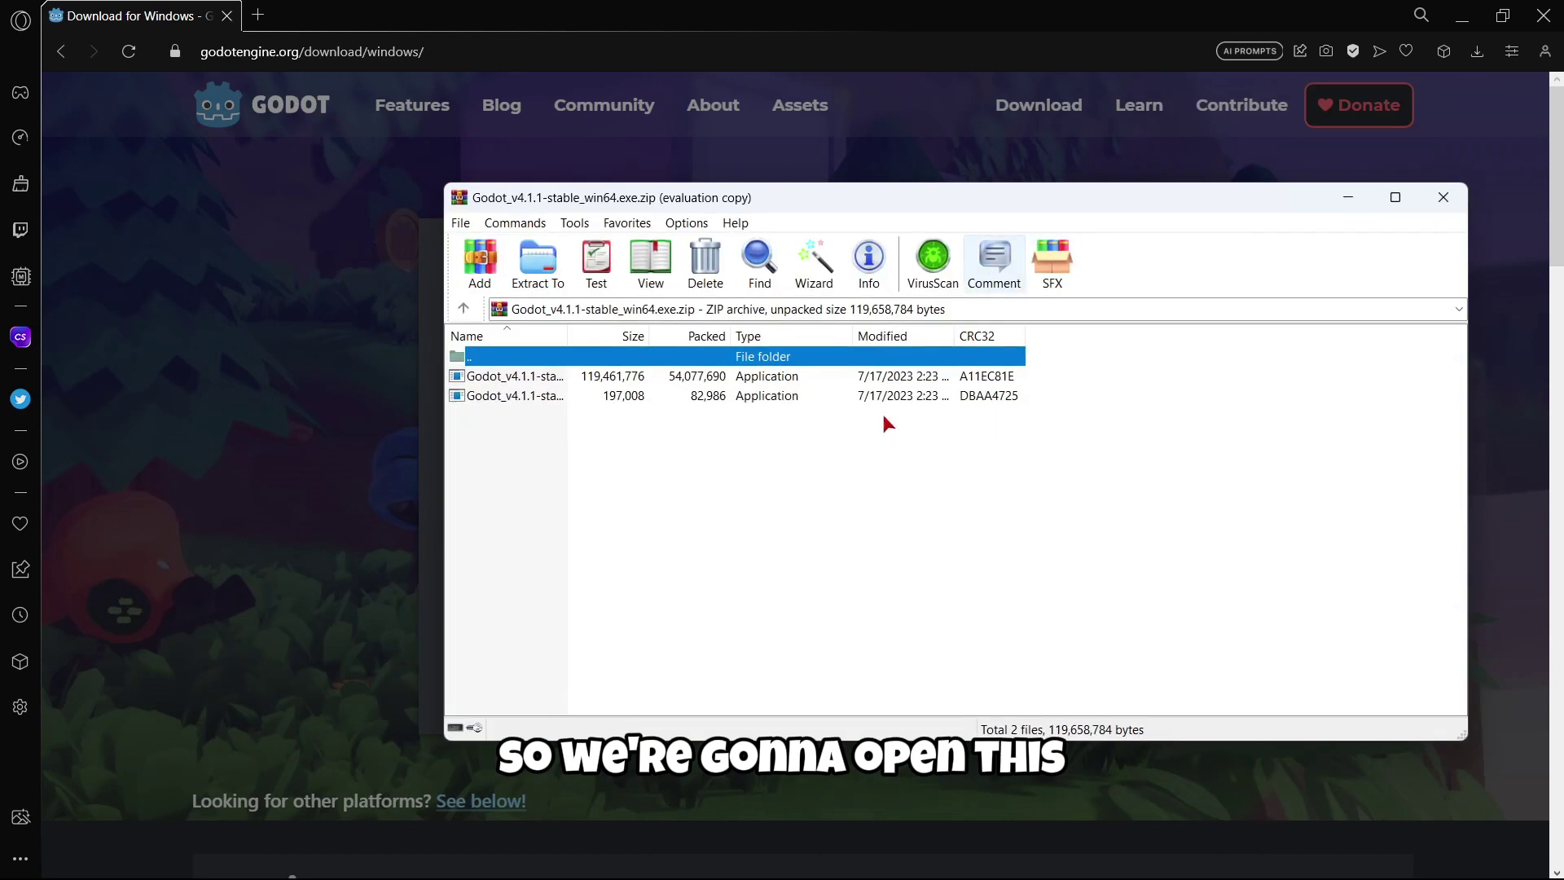
left_click(1395, 197)
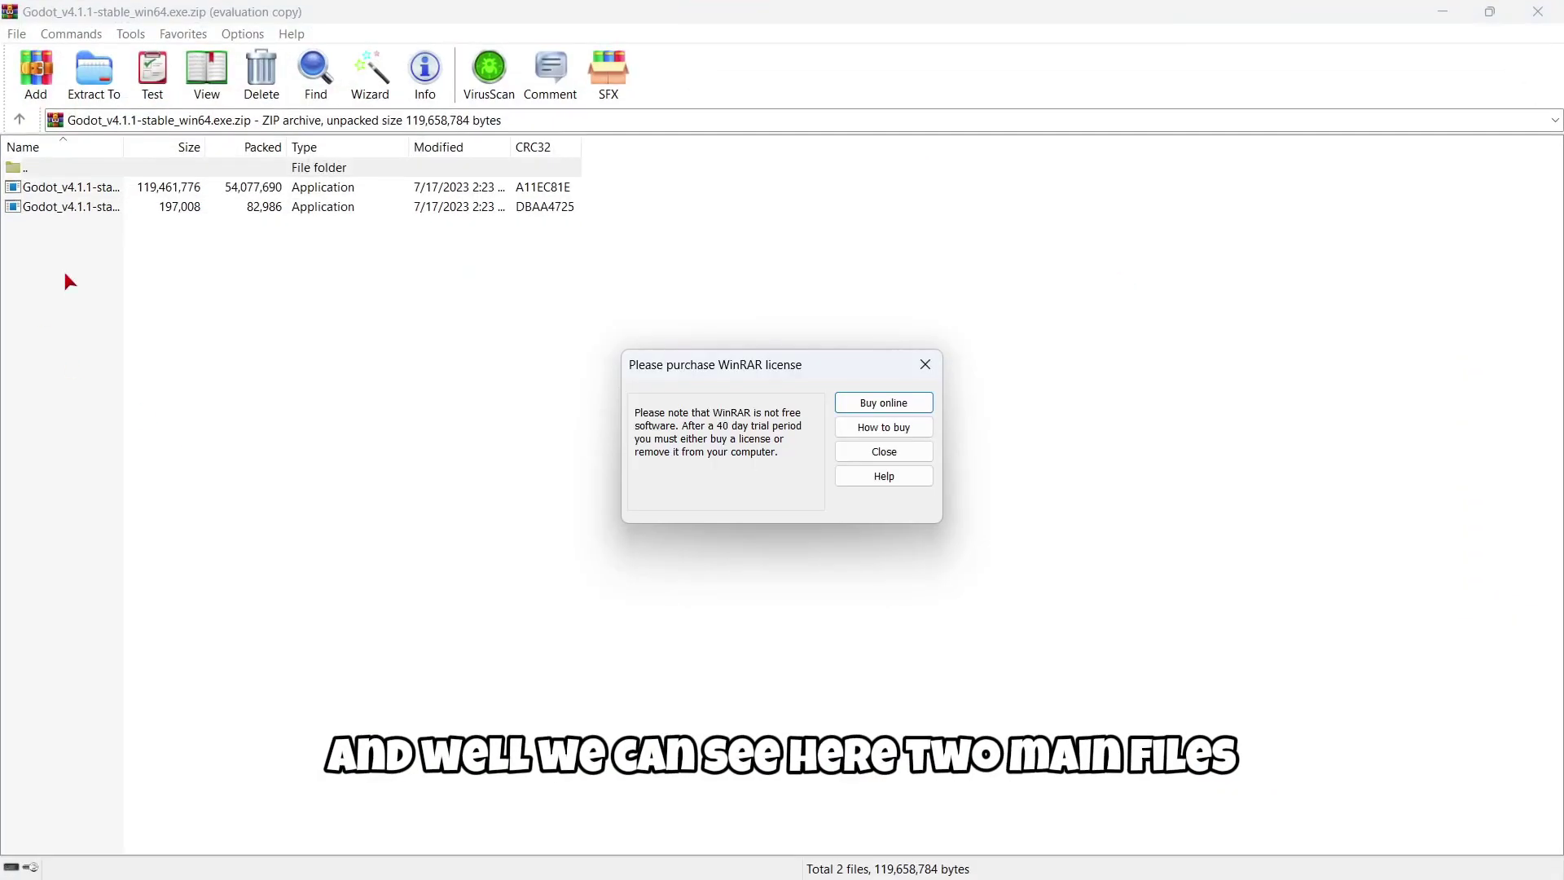
left_click(928, 367)
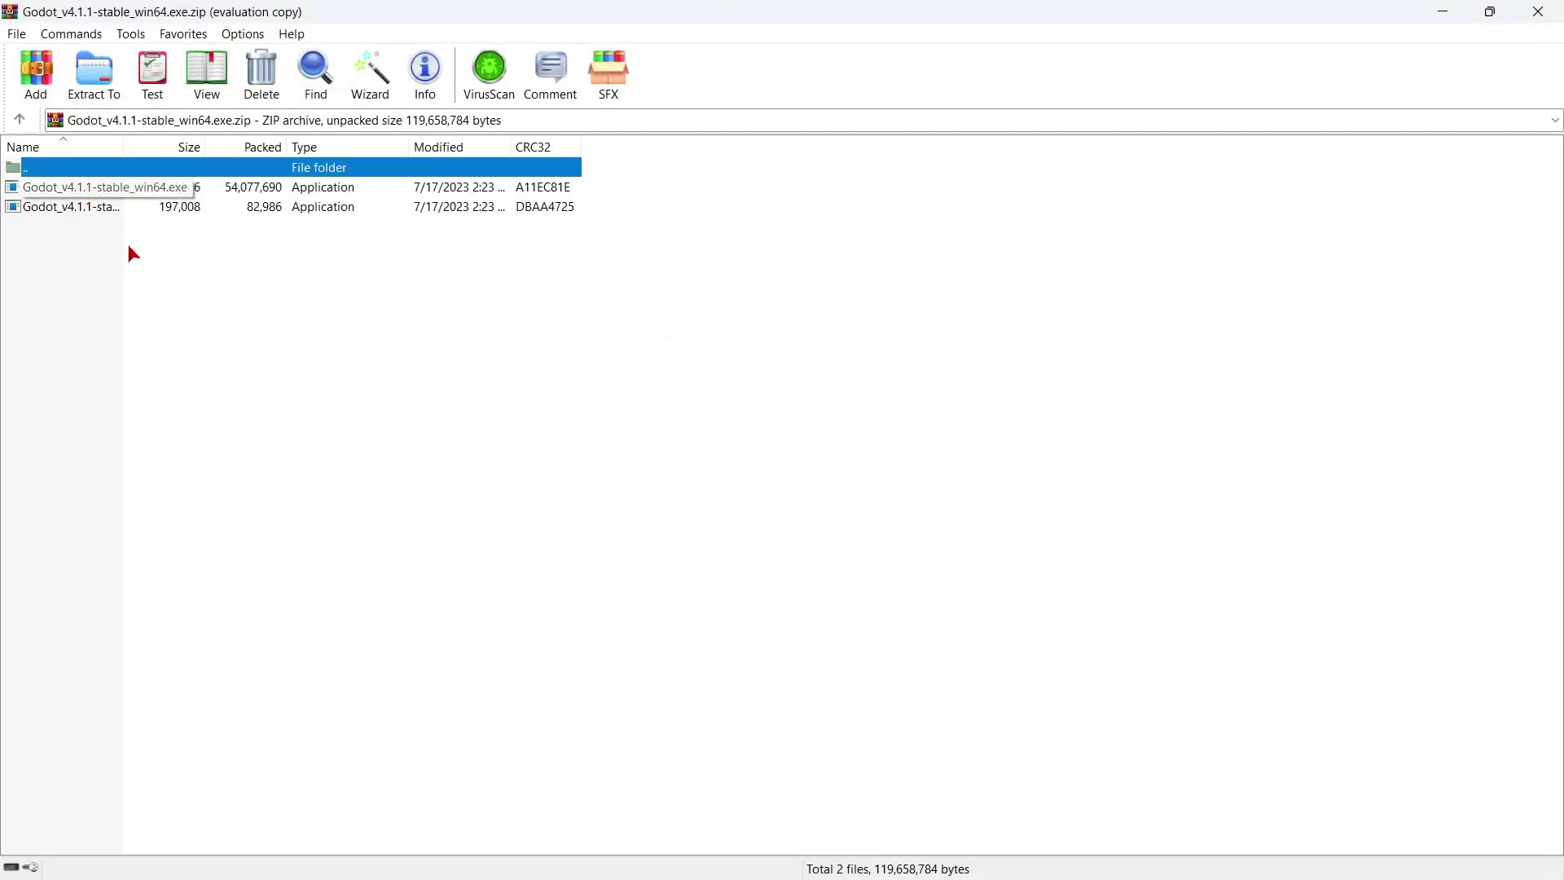
left_click(235, 340)
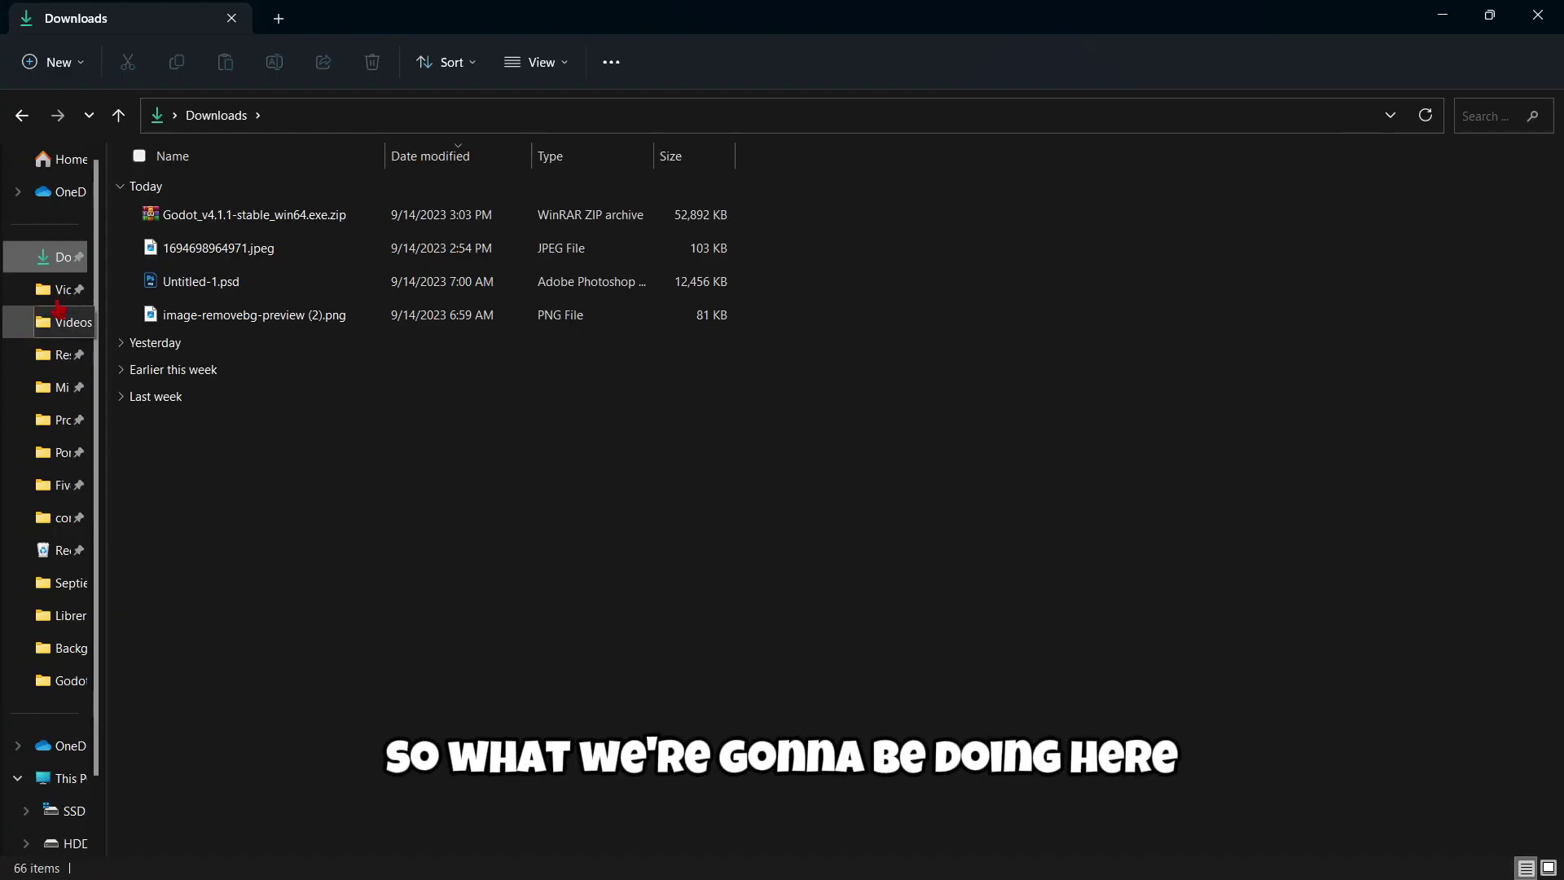
Extract the Godot zip into Downloads with WinRAR's Extract Here and select Godot_v4.1.1-stable_win64.exe
left_click(309, 217)
right_click(313, 217)
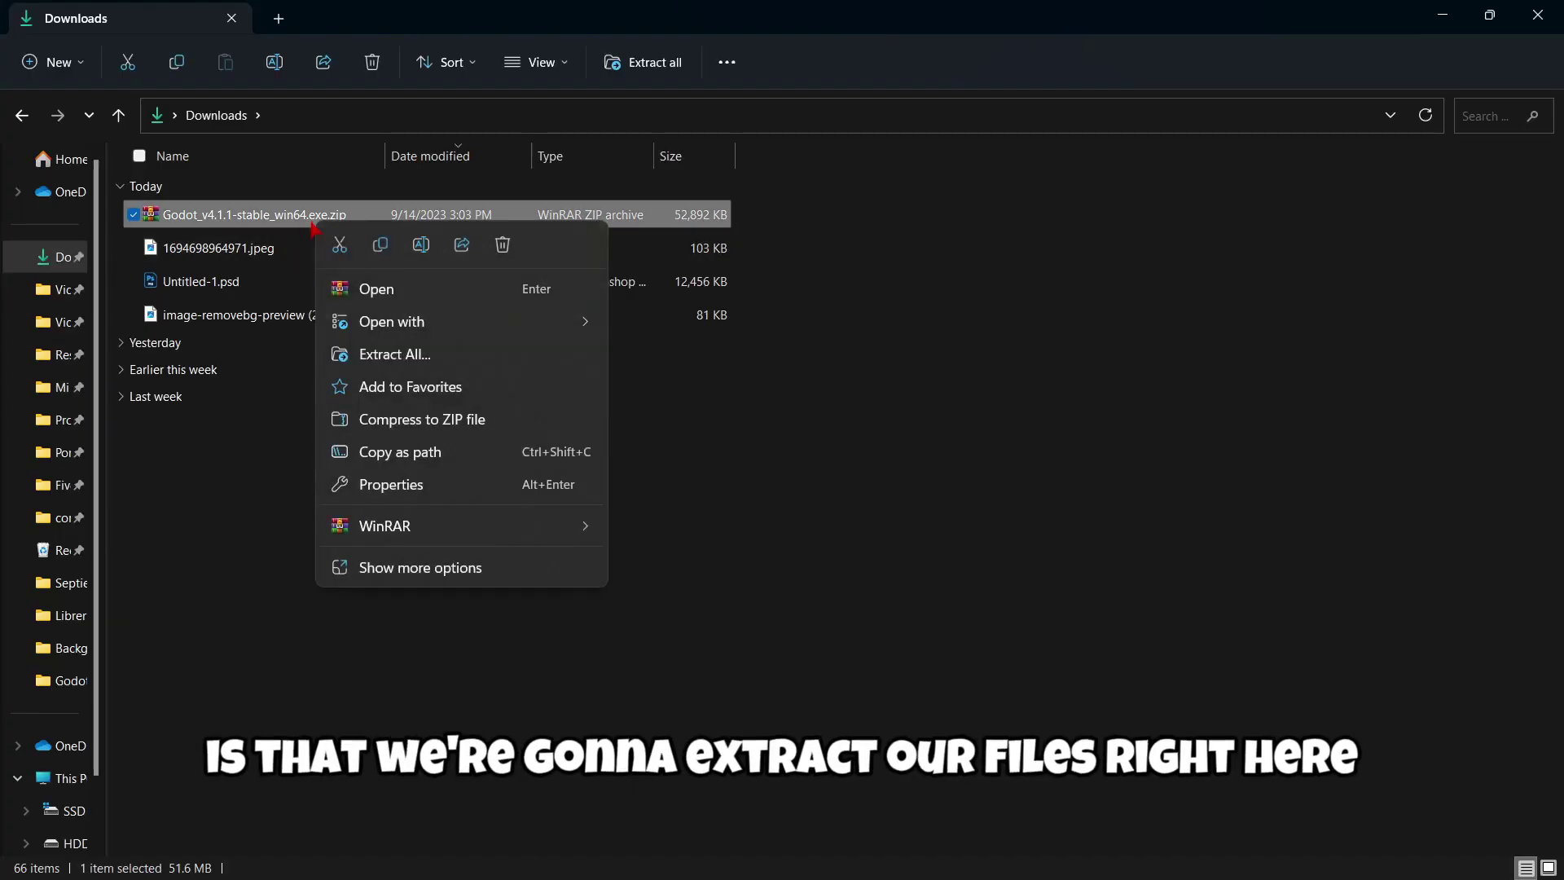
mouse_move(583, 526)
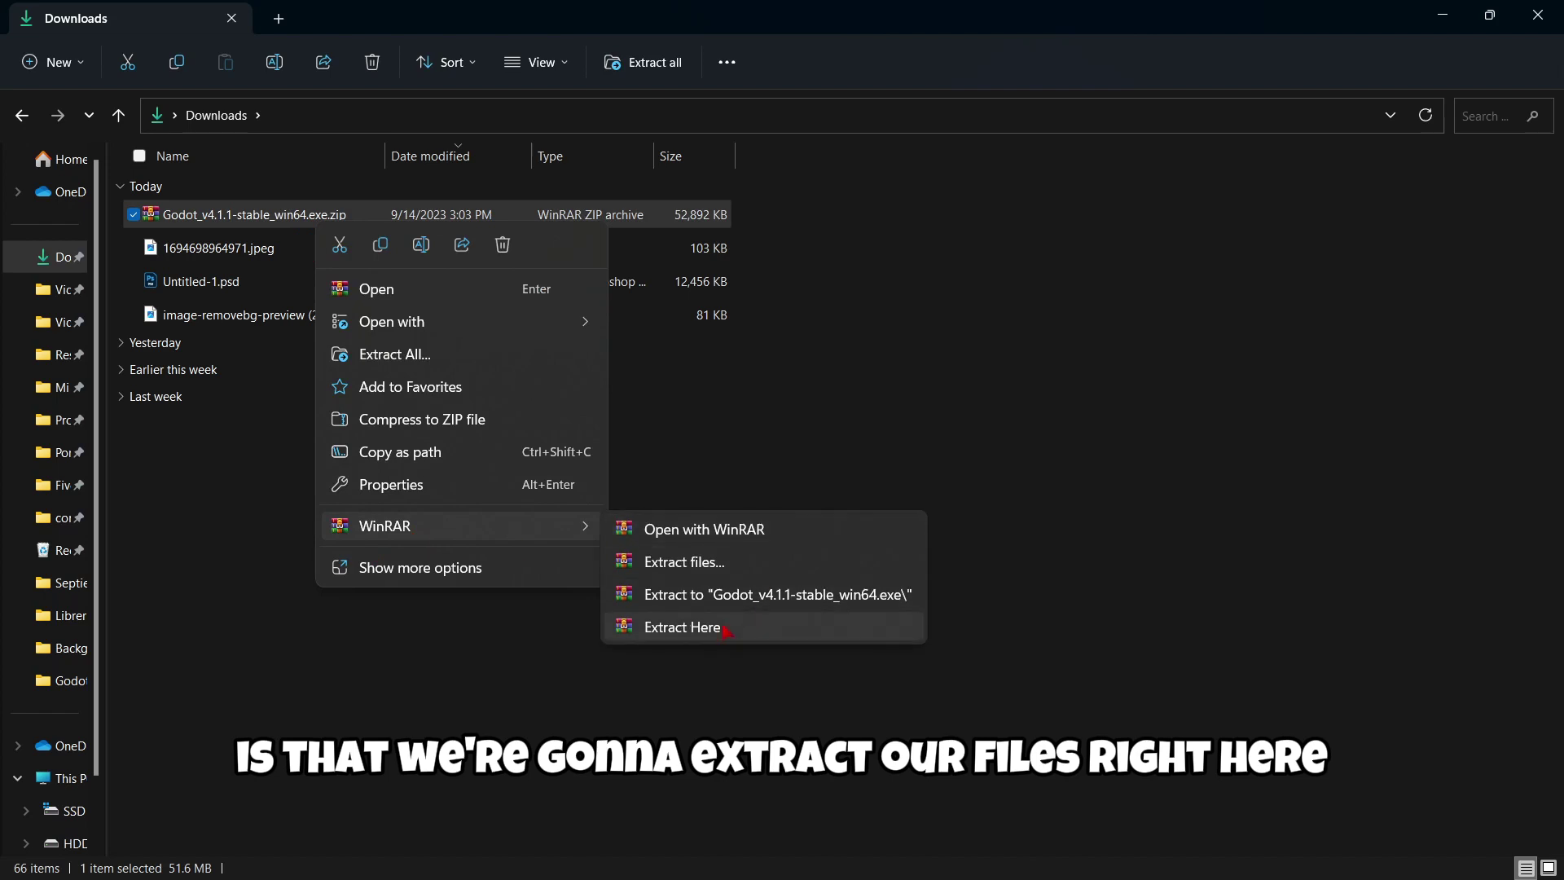
left_click(896, 627)
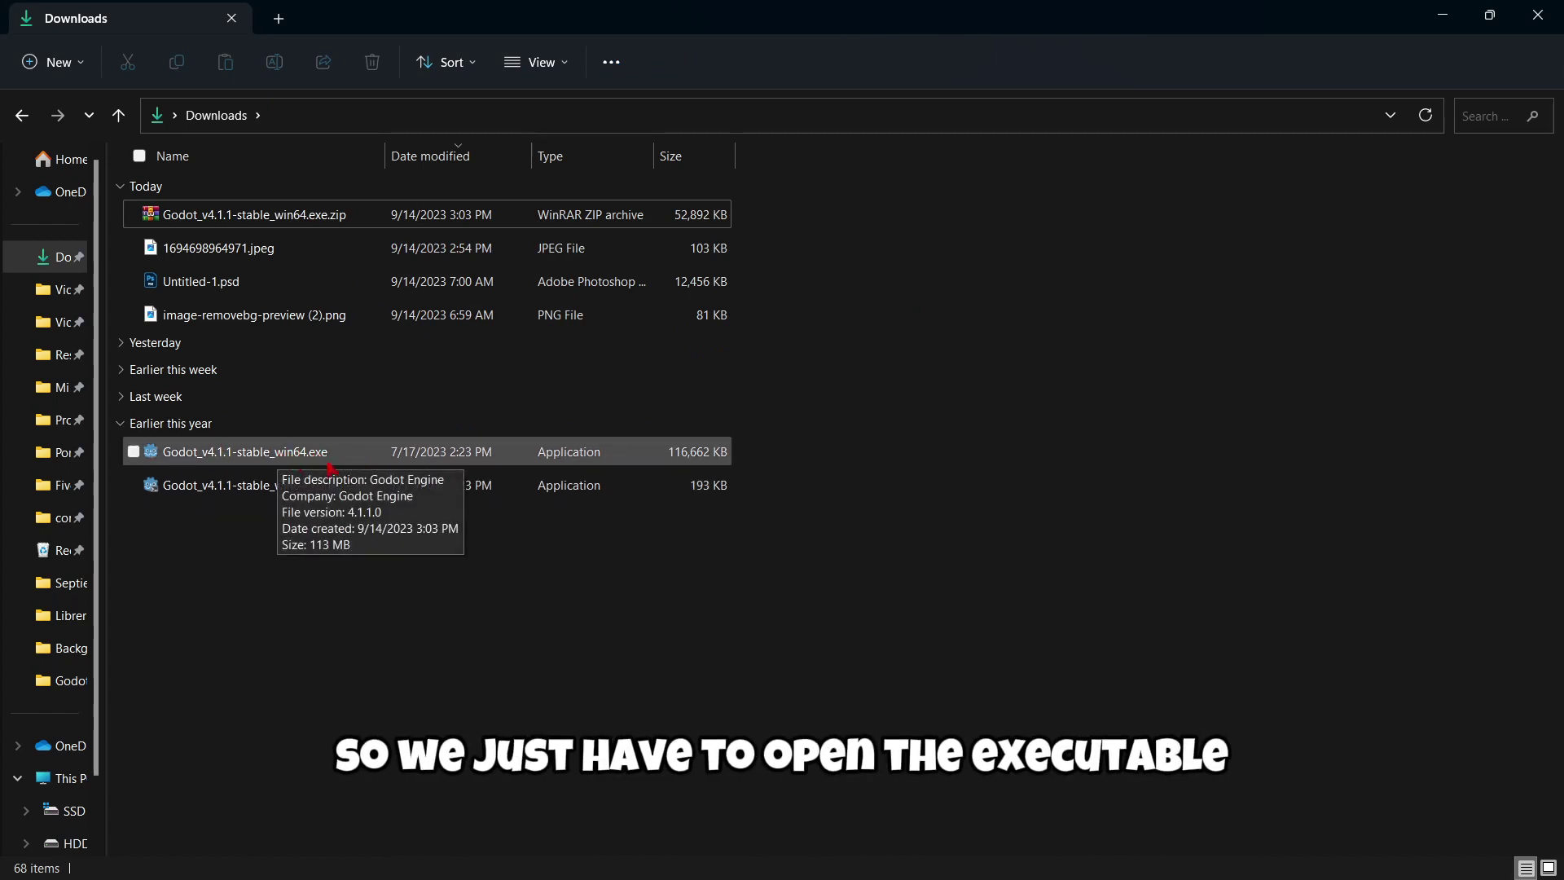
left_click(331, 463)
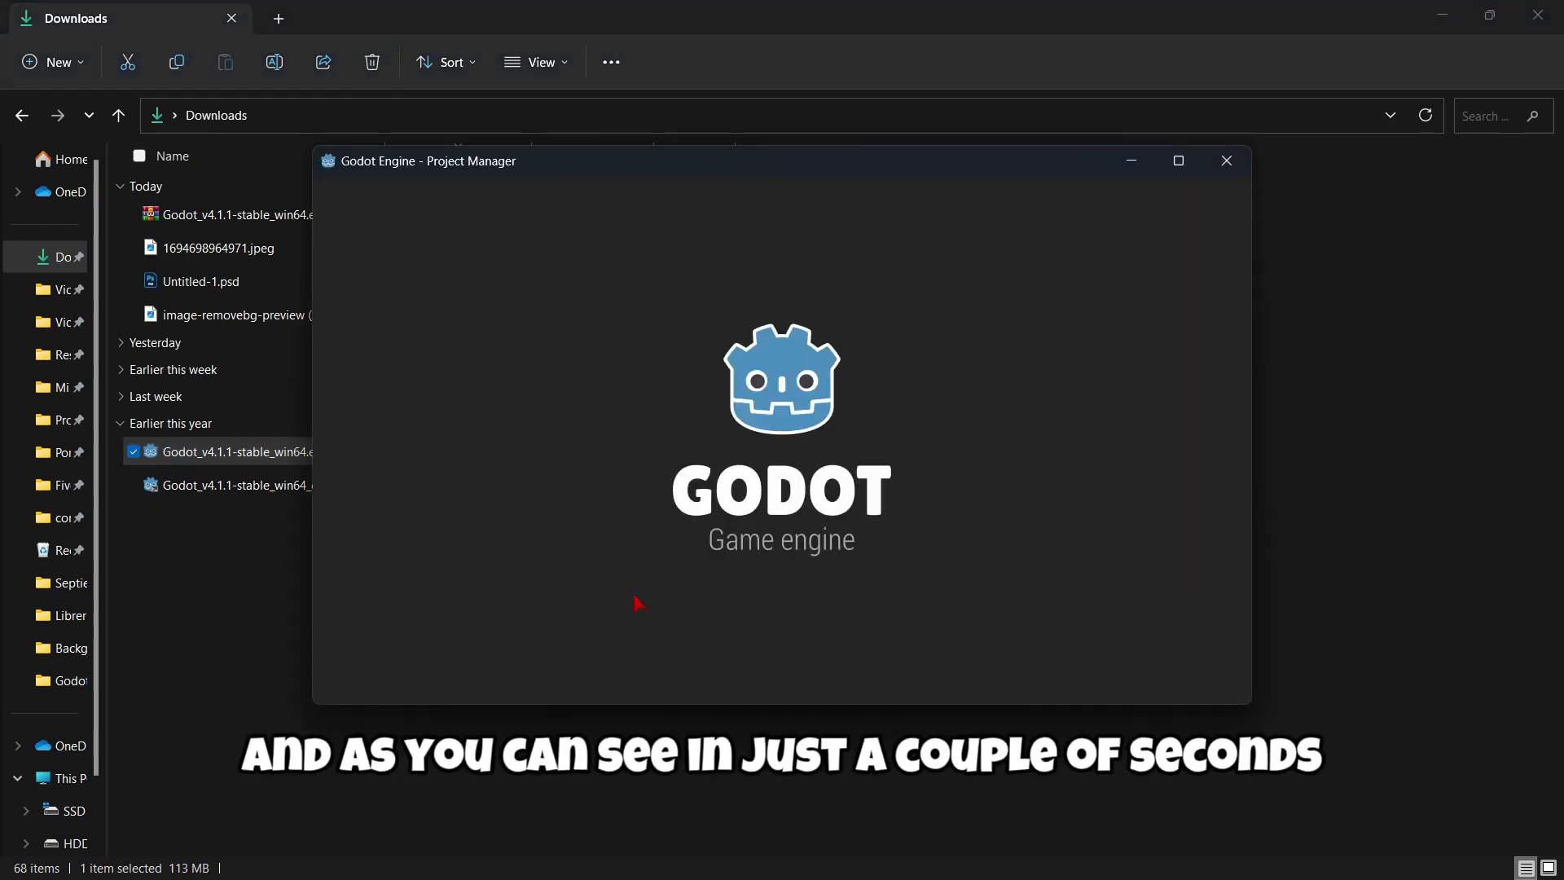
Create a new project named Unity in its own Documents/Unity folder and open it
left_click(1186, 169)
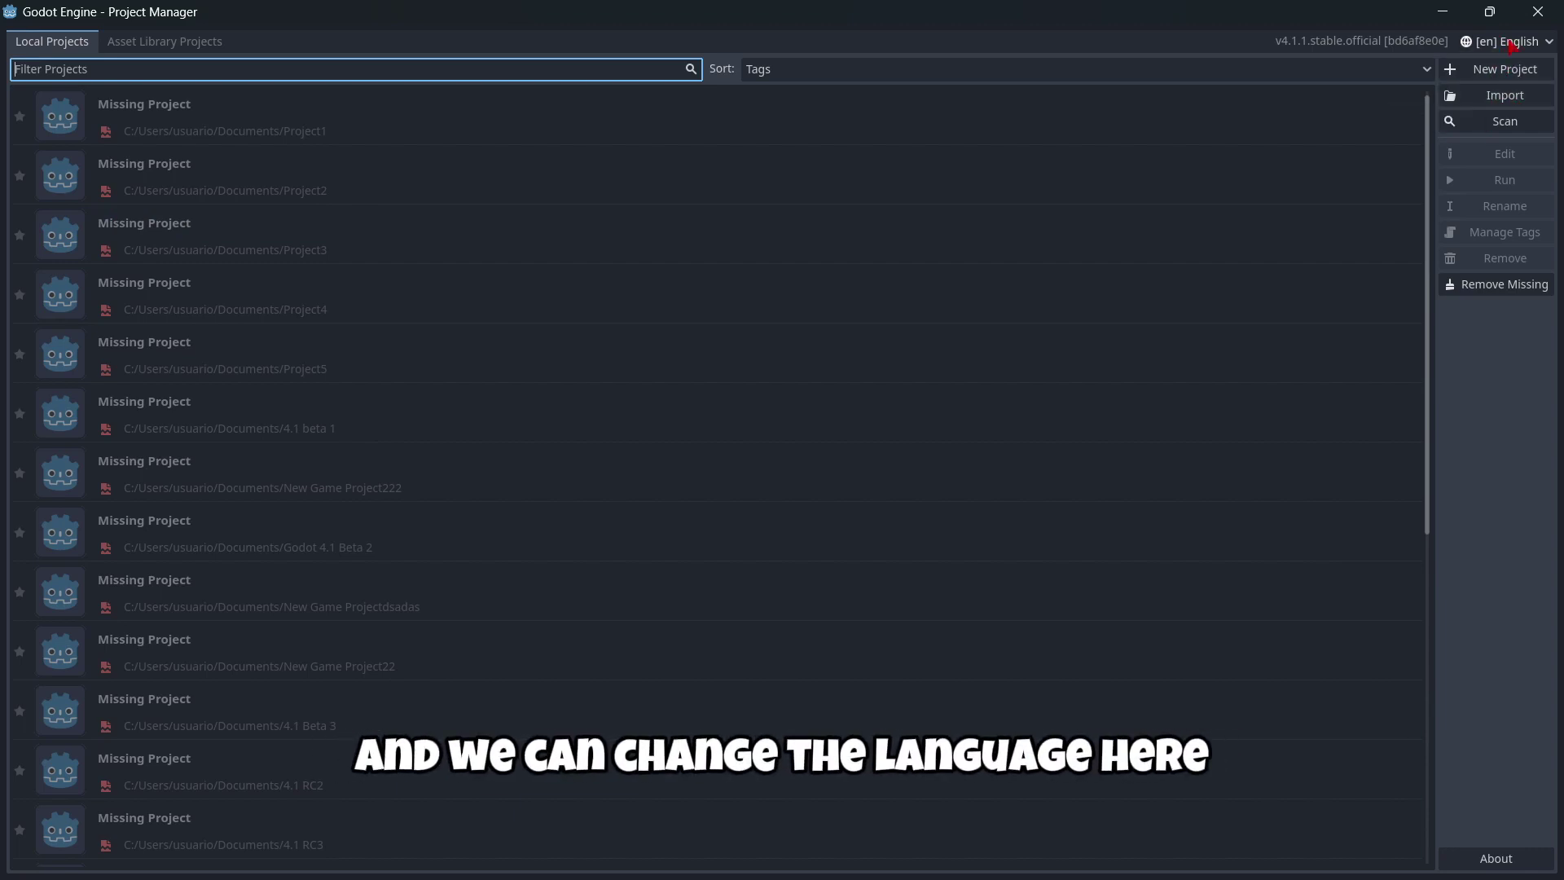
left_click(184, 47)
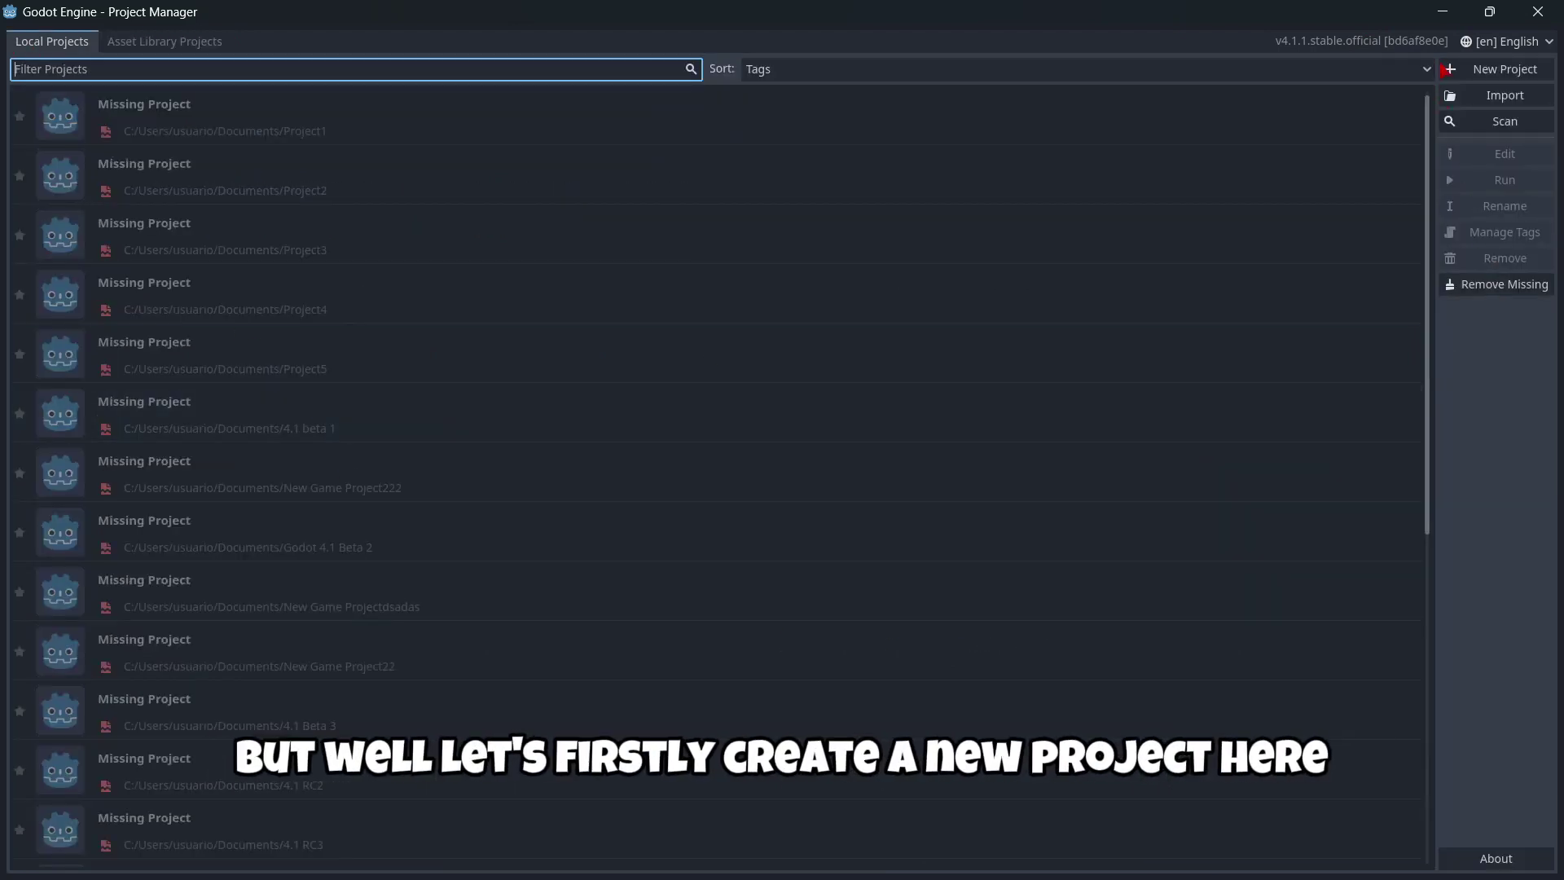
left_click(1448, 70)
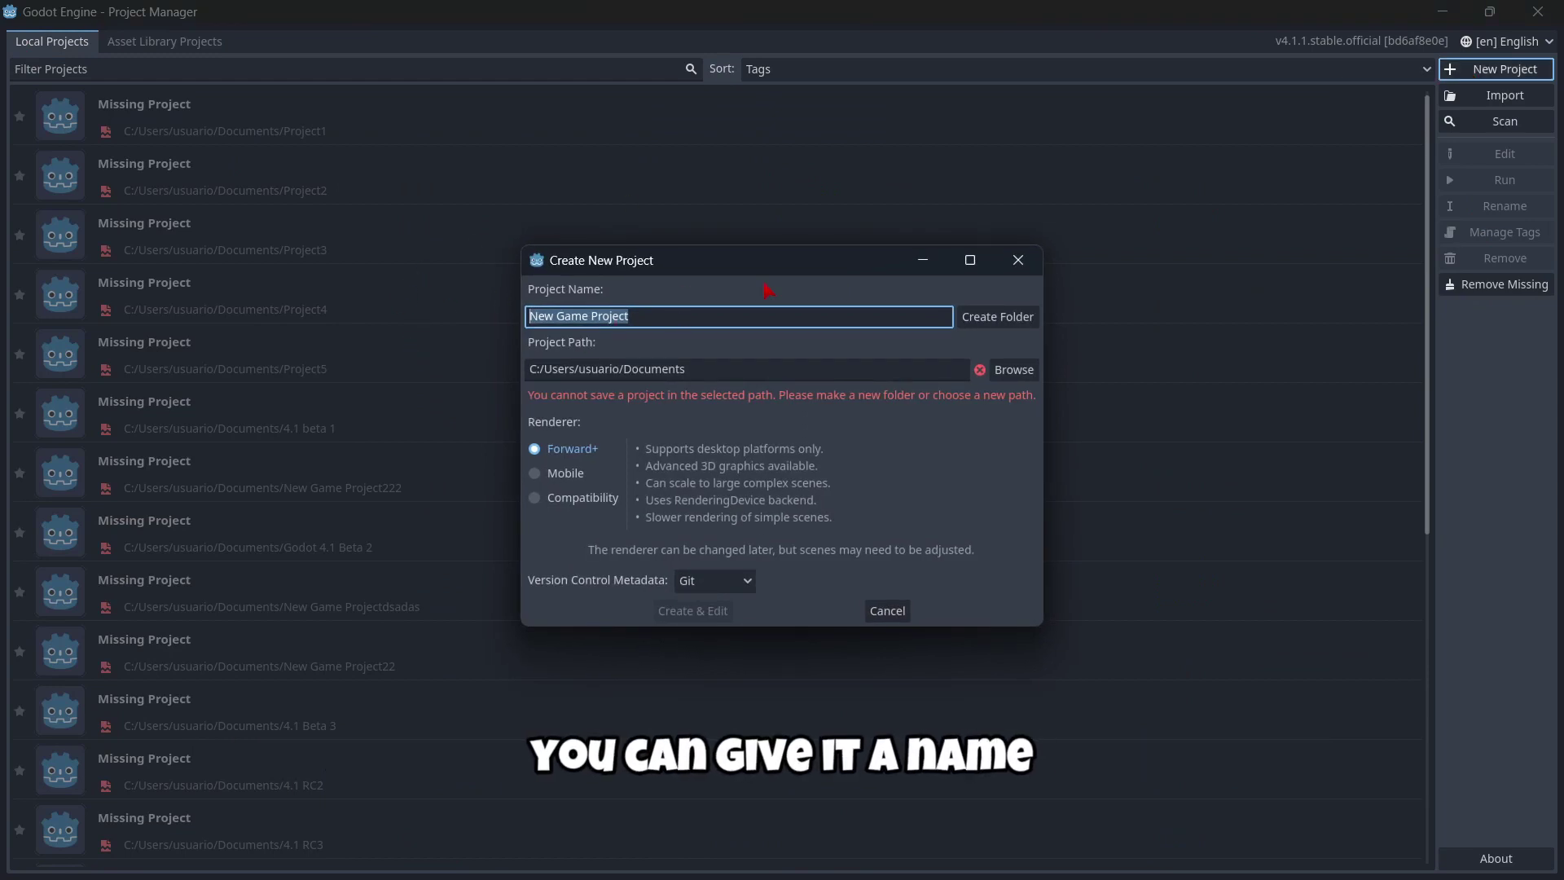
type("Unity")
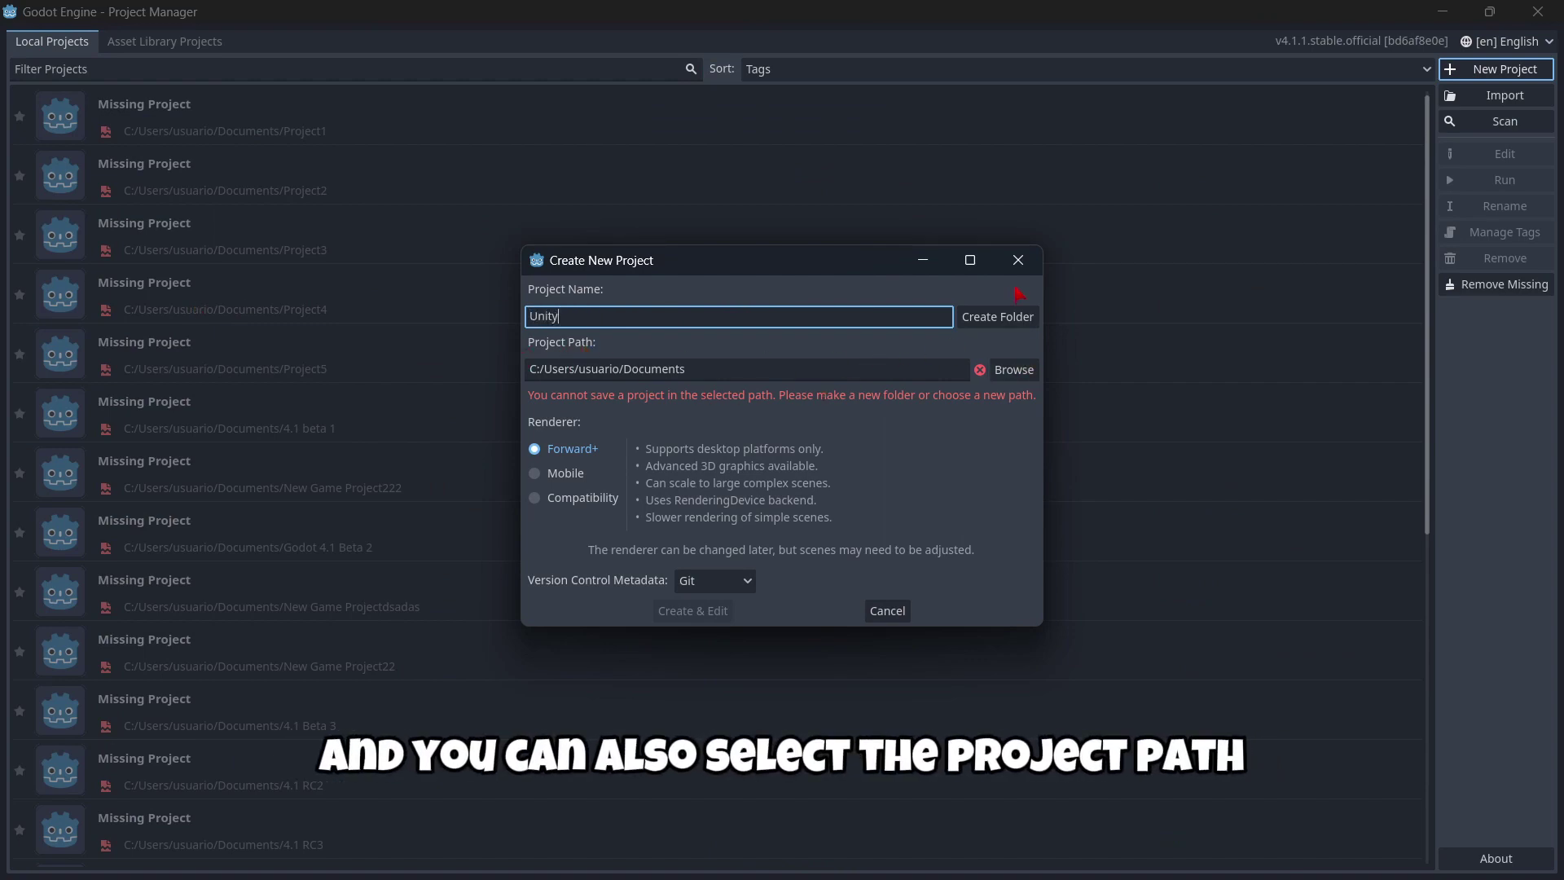
left_click(998, 316)
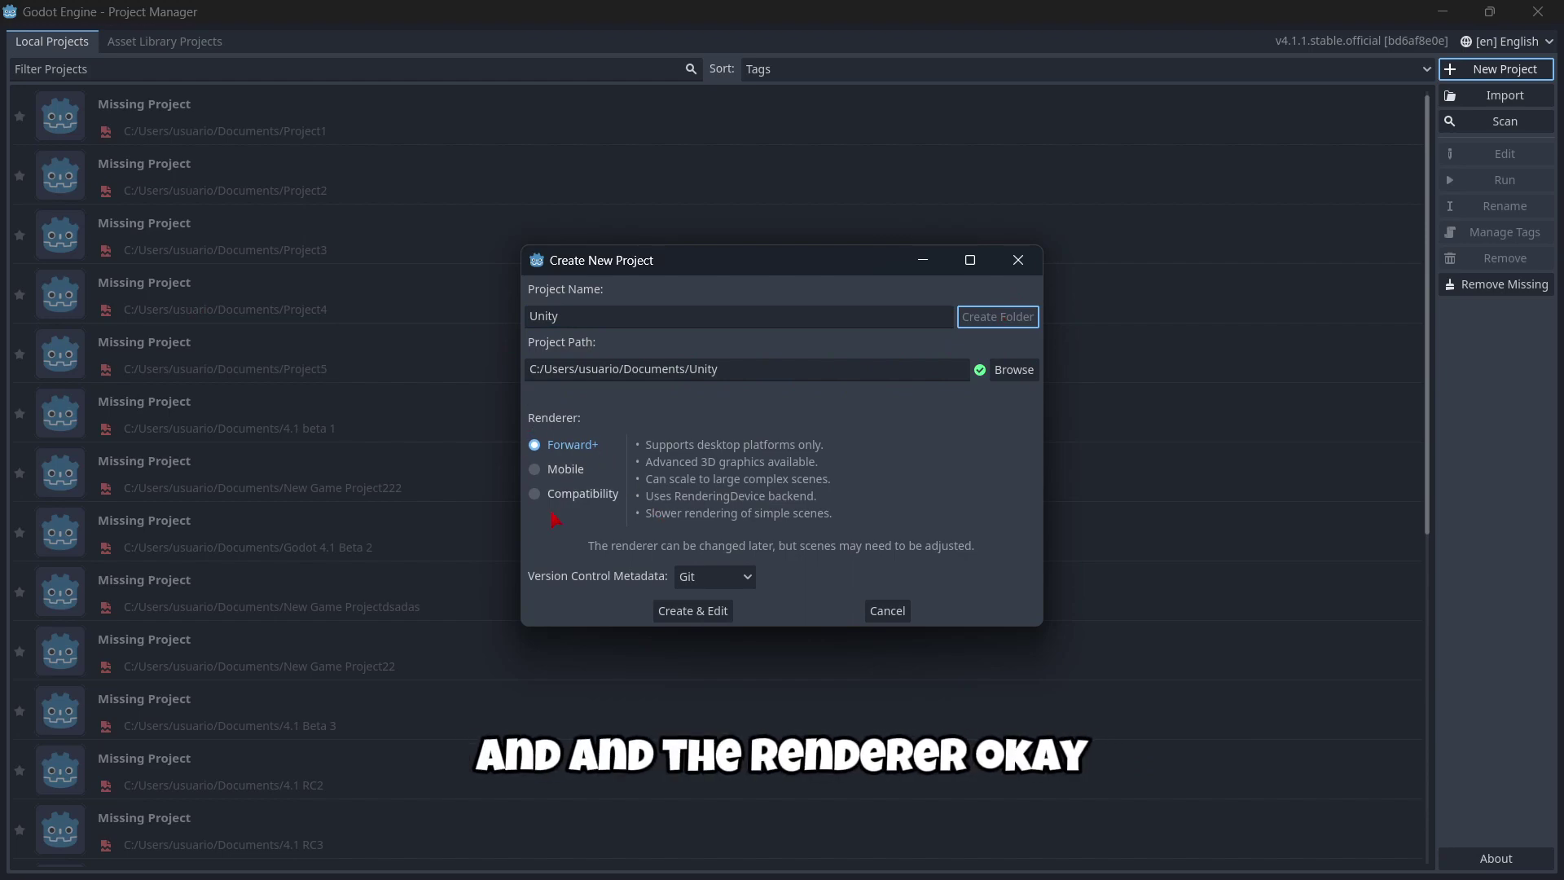
left_click(693, 617)
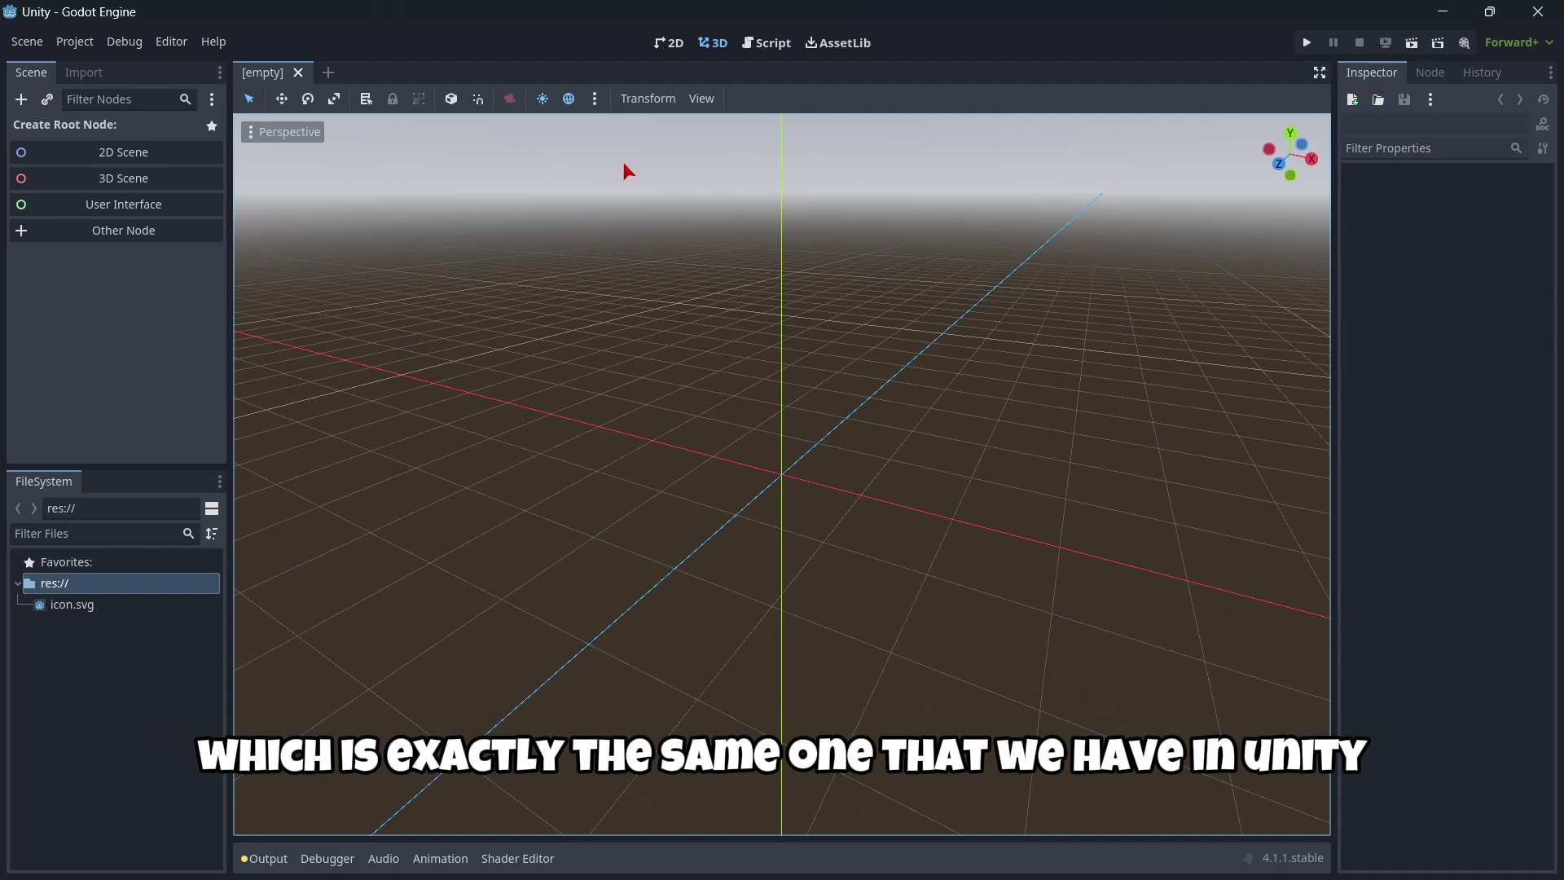
Cycle through the 2D, 3D and Script workspaces, ending on 2D
left_click(670, 42)
left_click(713, 42)
left_click(766, 42)
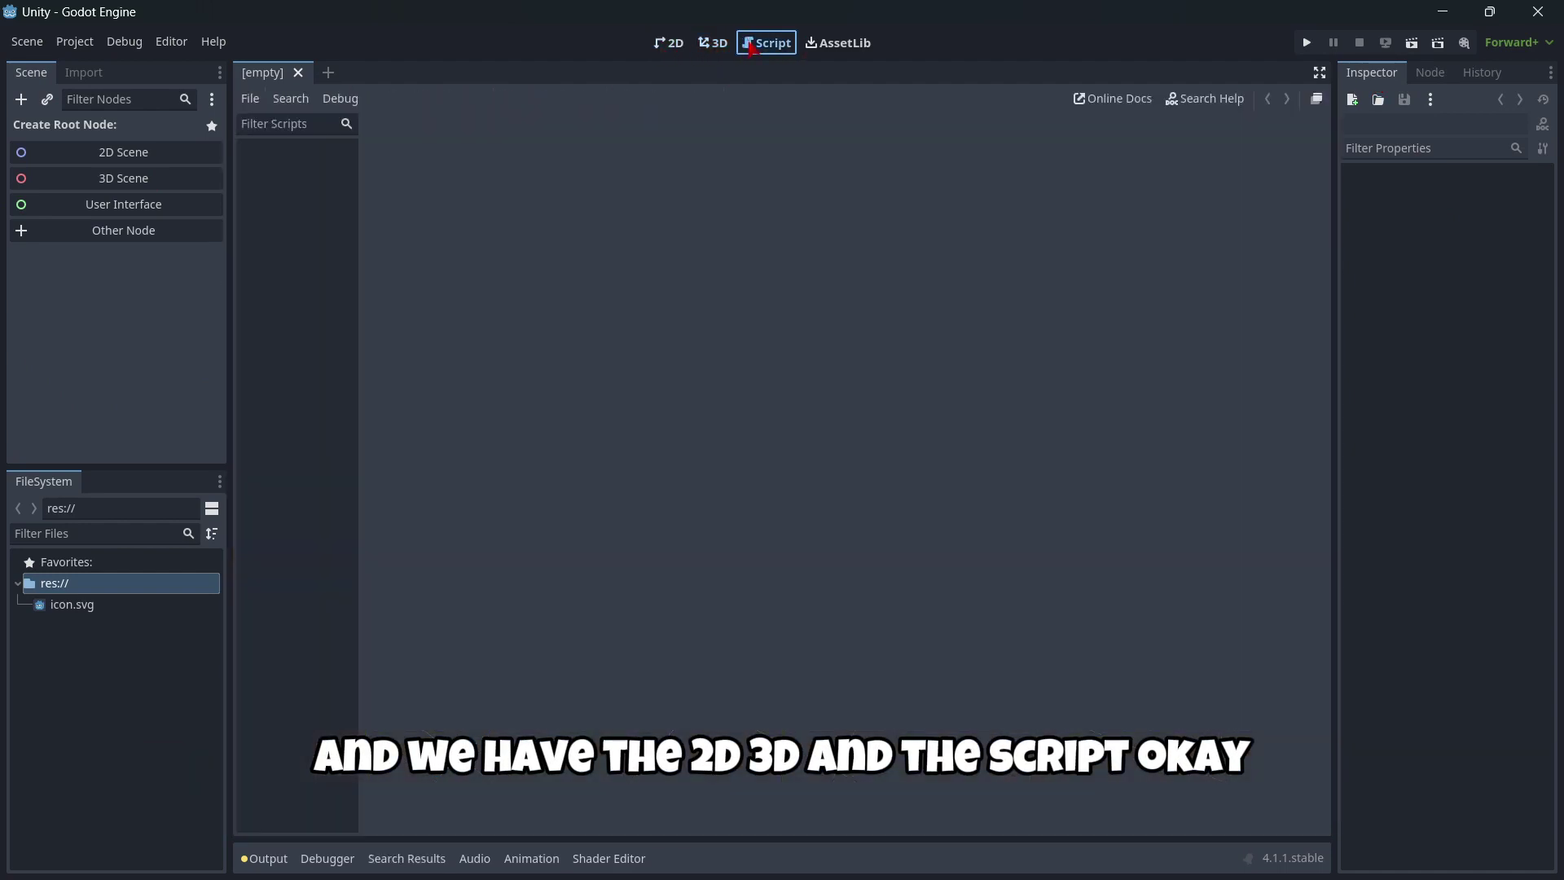
left_click(676, 43)
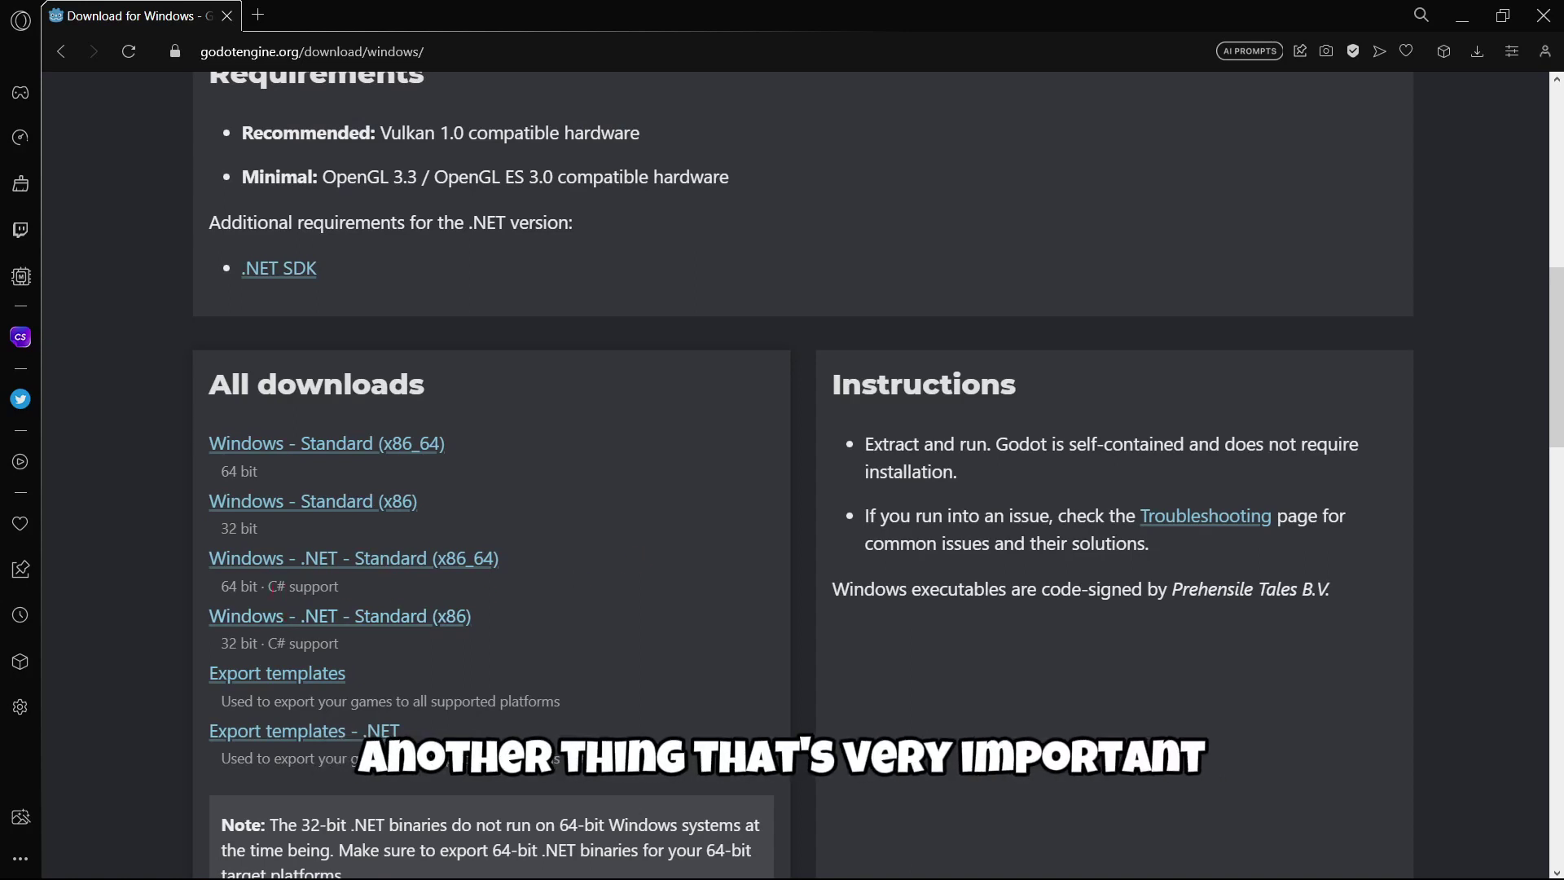
left_click_drag(318, 587, 338, 587)
left_click(338, 587)
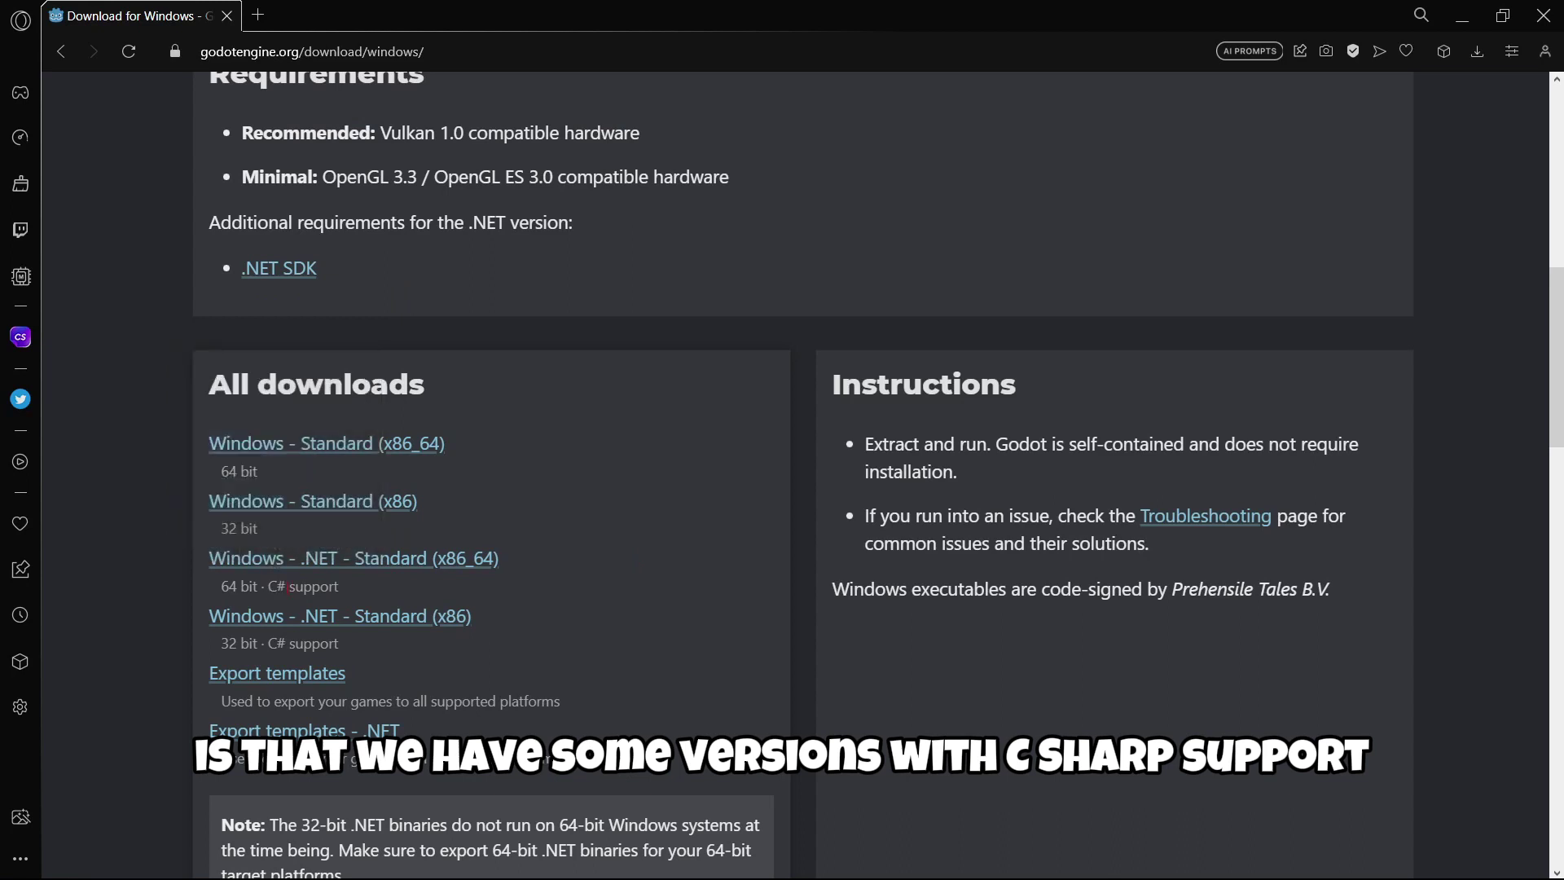
left_click(288, 586)
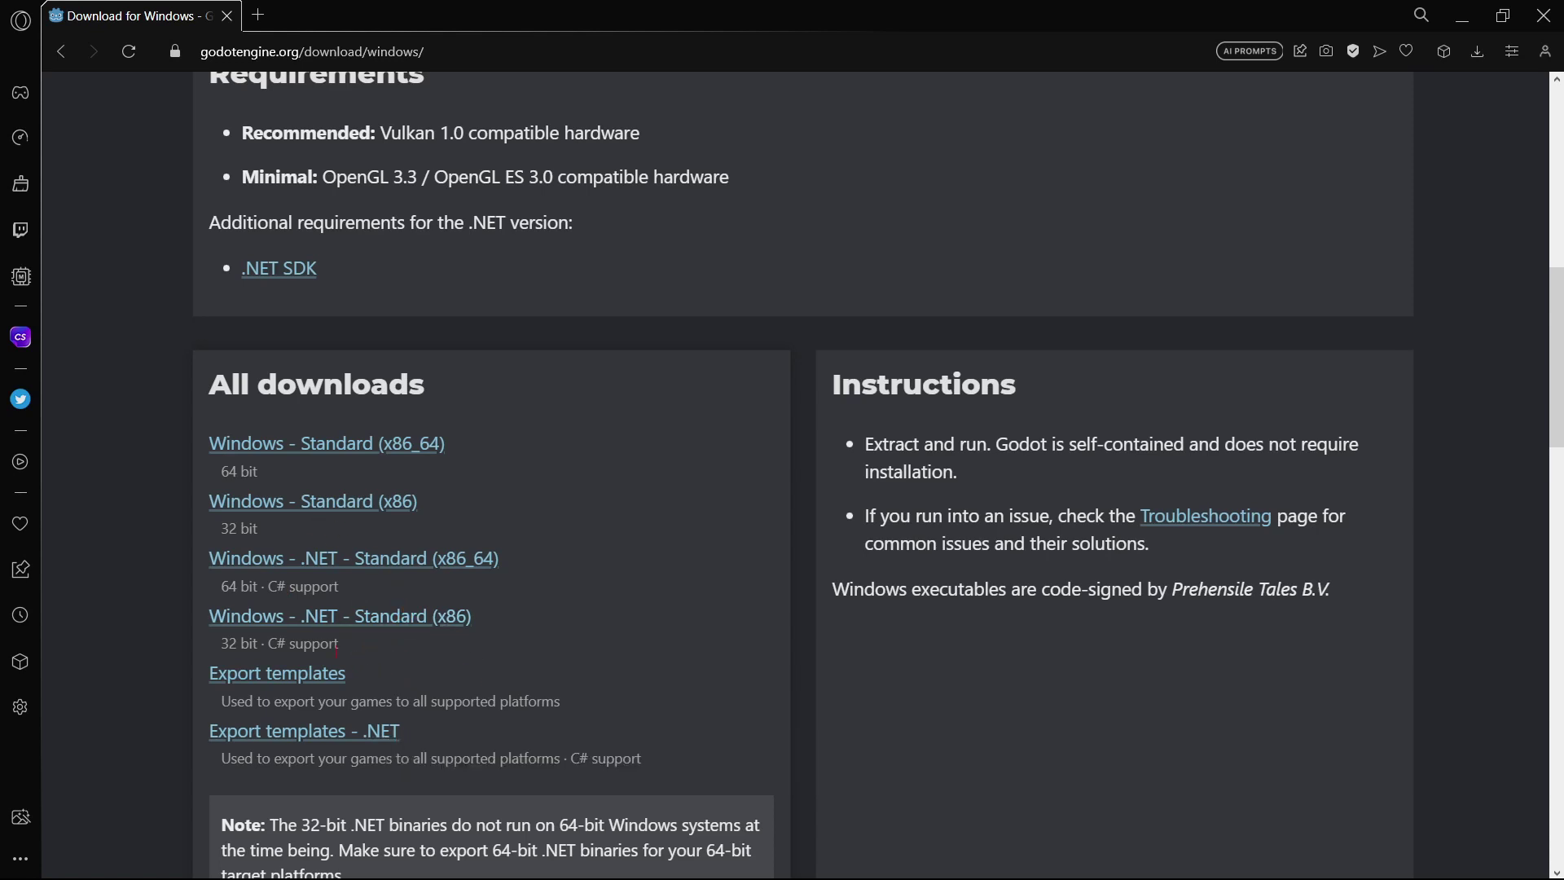
left_click_drag(275, 658, 268, 643)
left_click(268, 643)
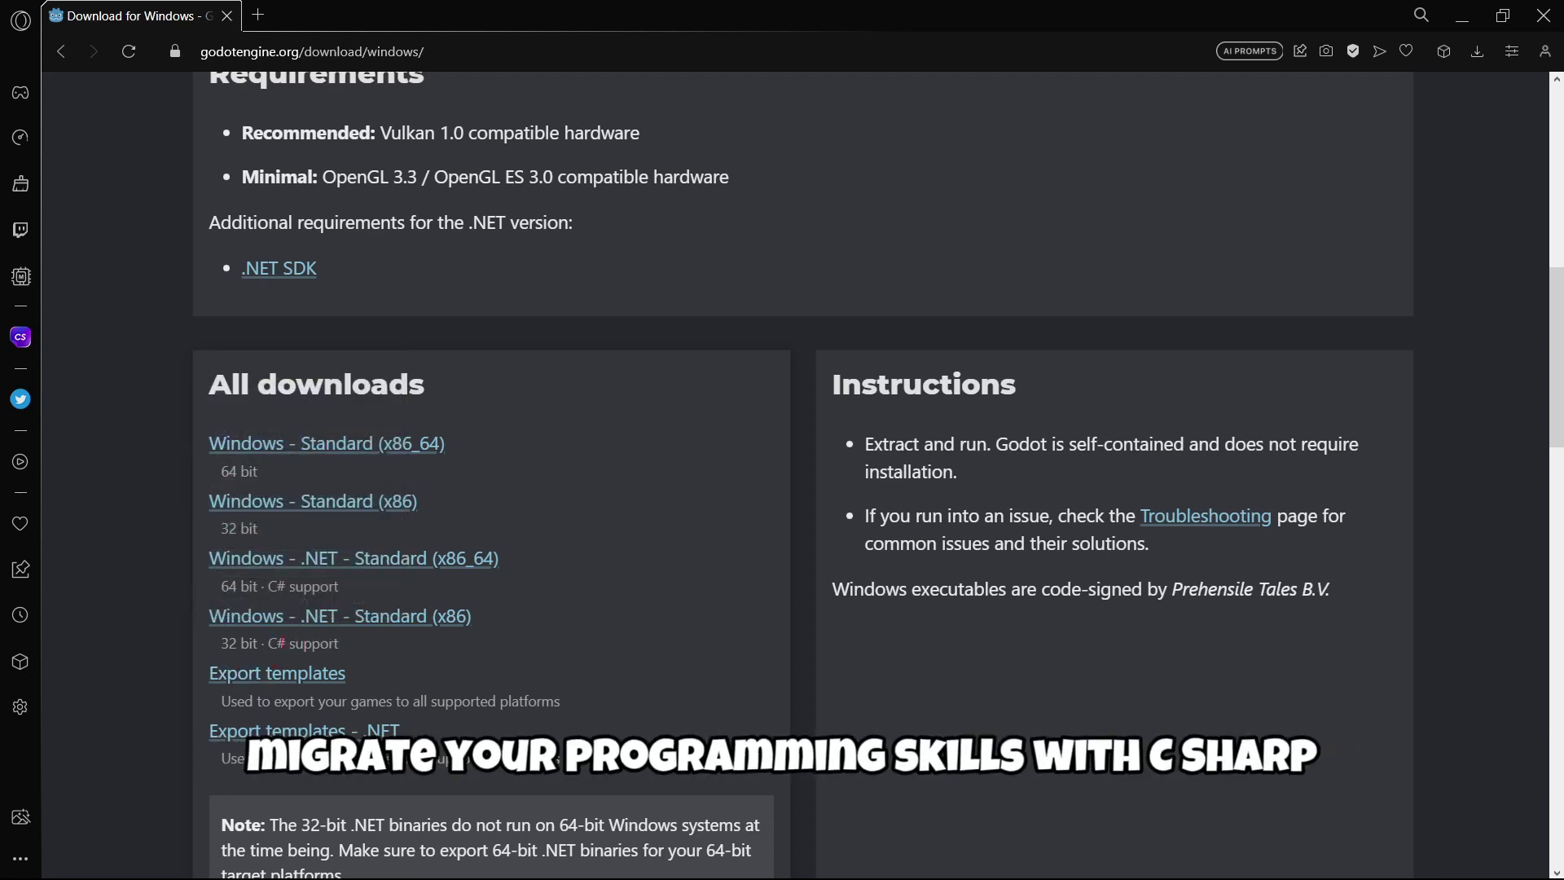
left_click_drag(307, 640, 212, 387)
left_click(307, 644)
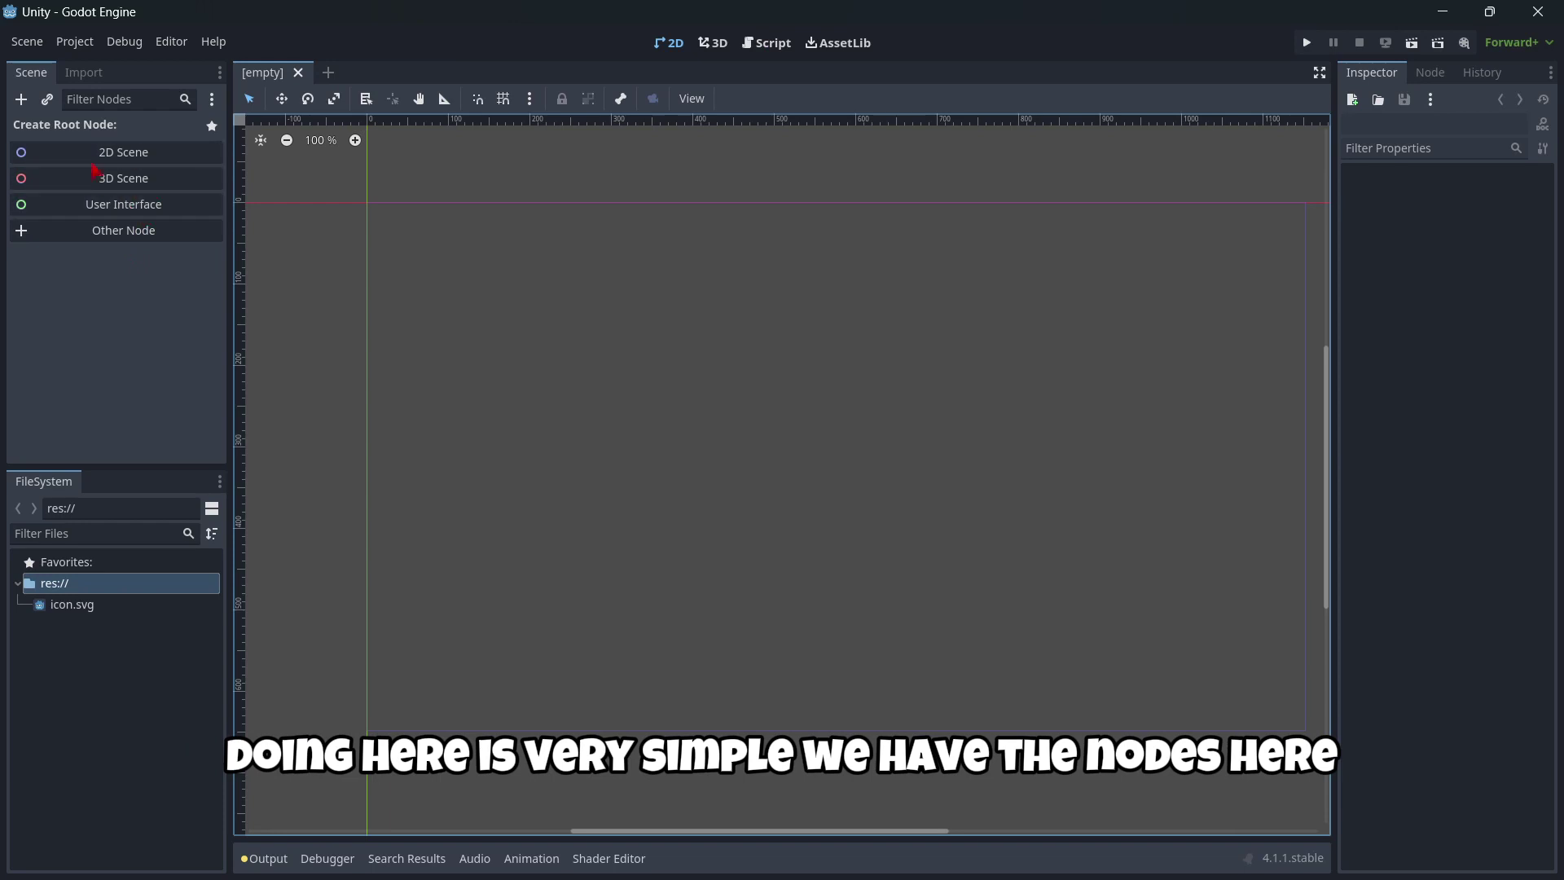
Make CharacterBody2D the scene's root node by searching 'chara' in Create New Node
left_click(122, 231)
scroll(865, 483, "down", 3)
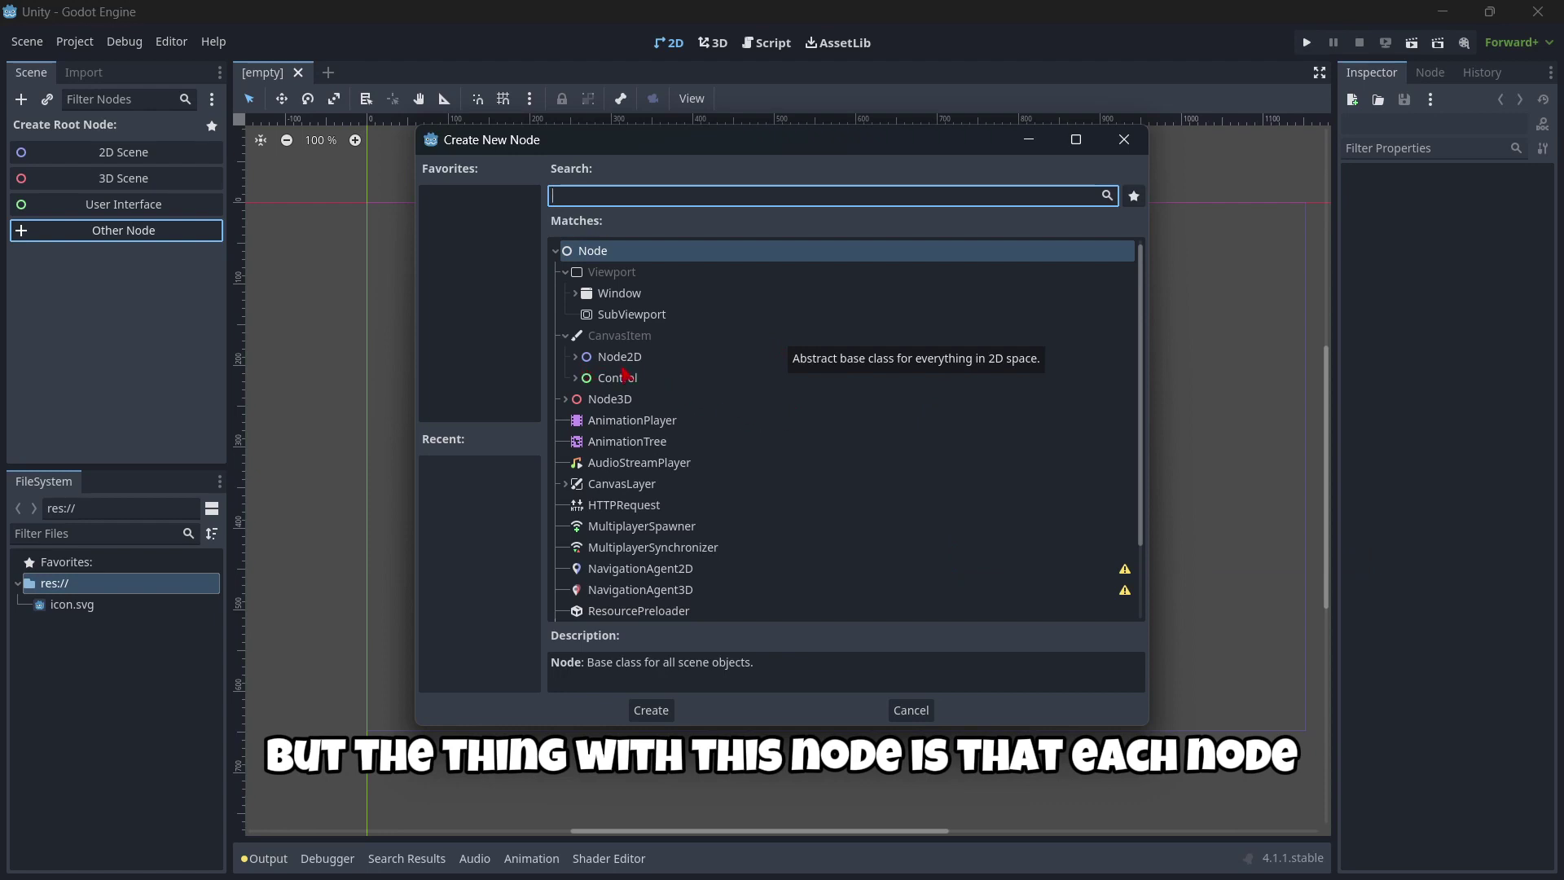
left_click(910, 711)
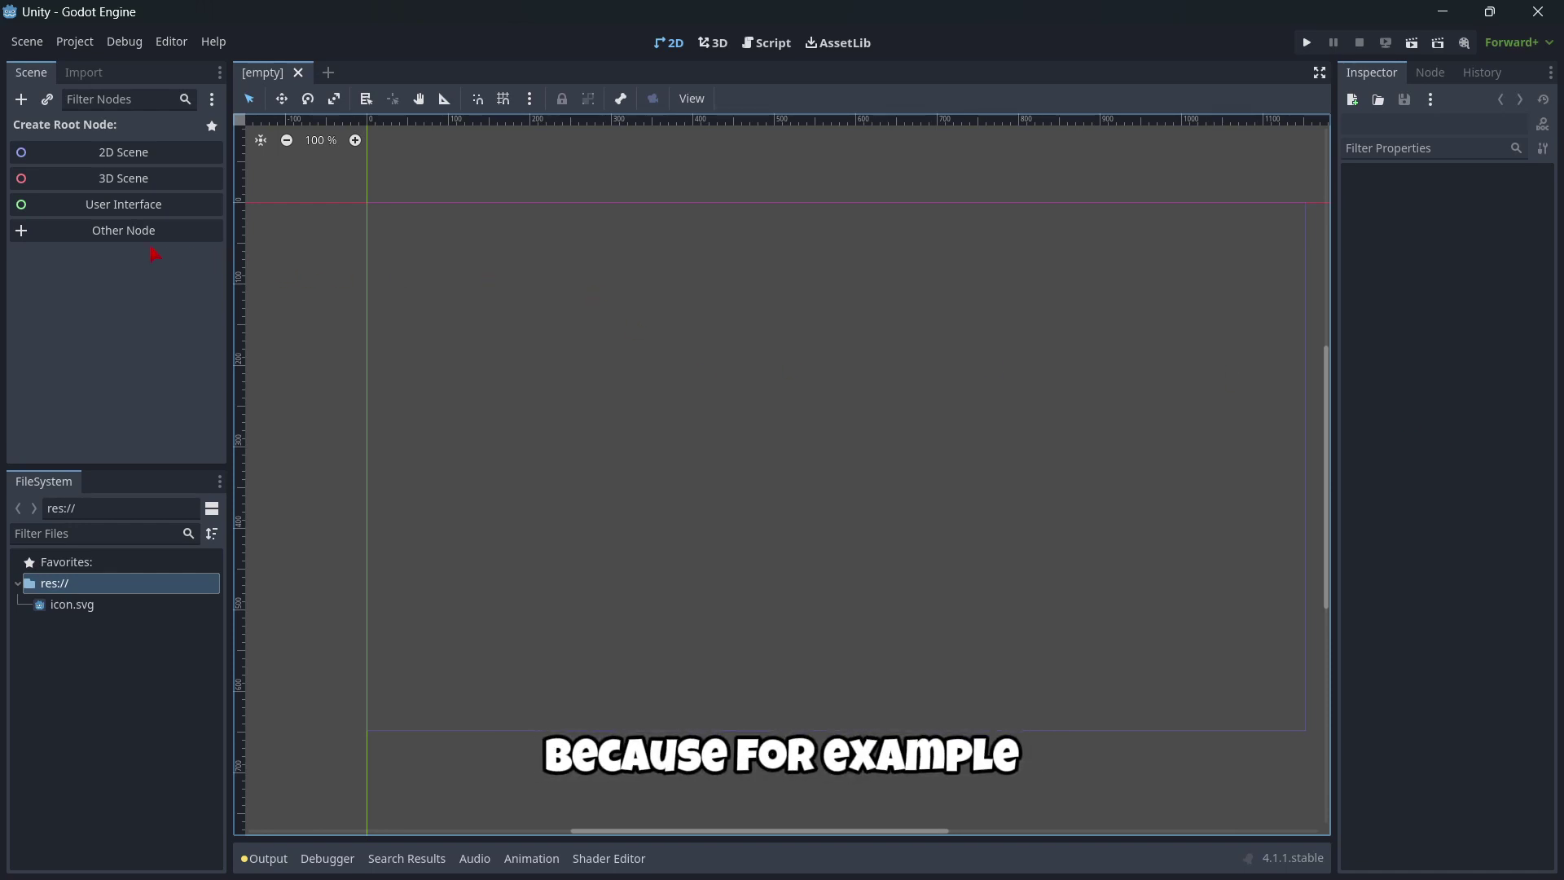
left_click(133, 234)
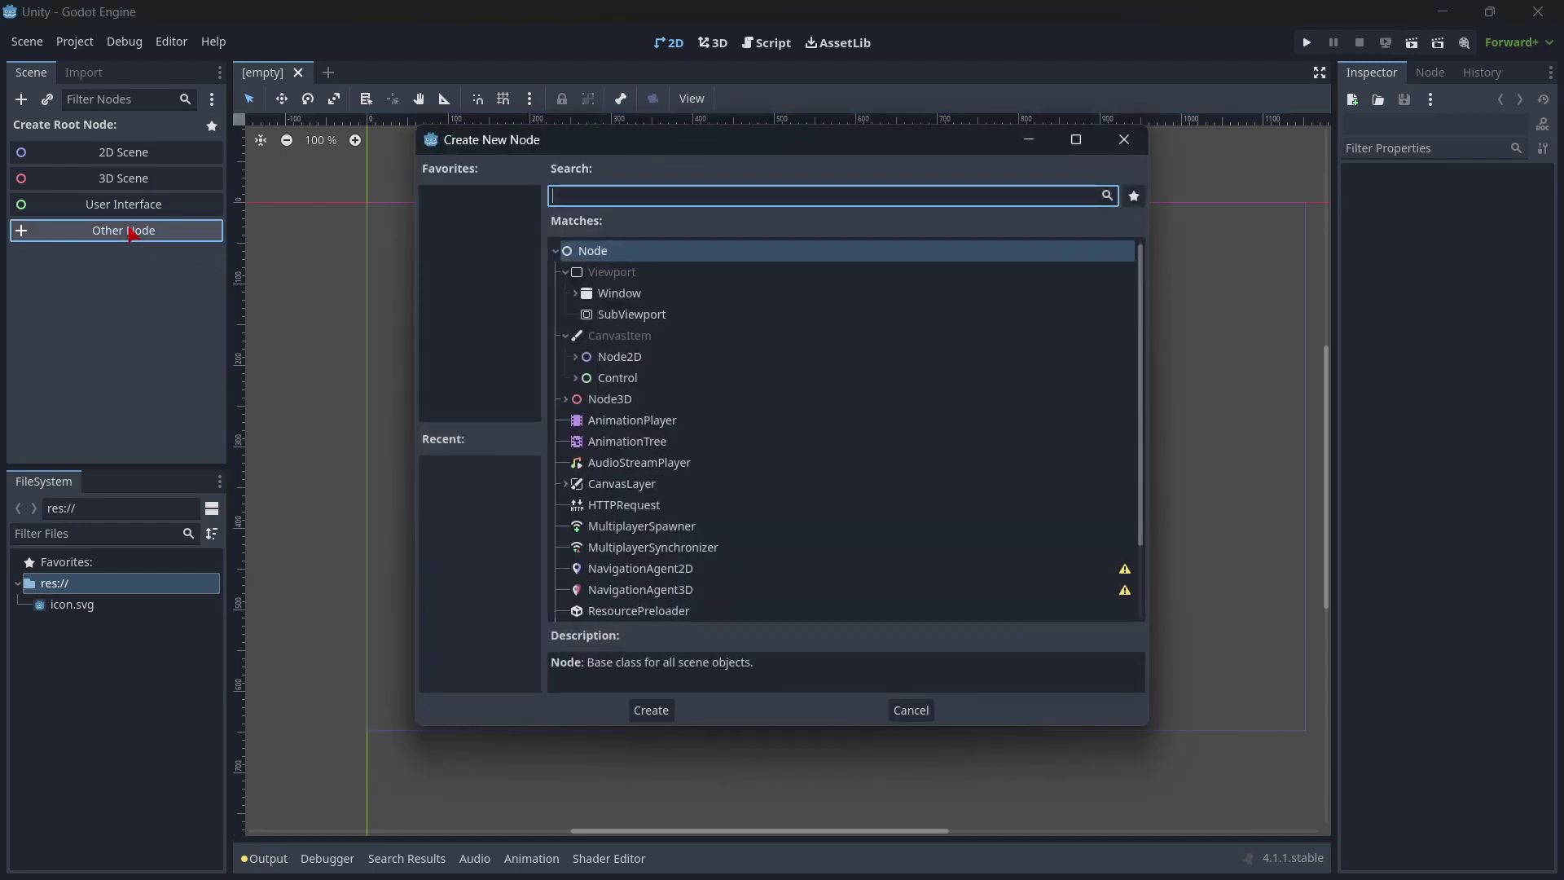
type("chara")
key("Return")
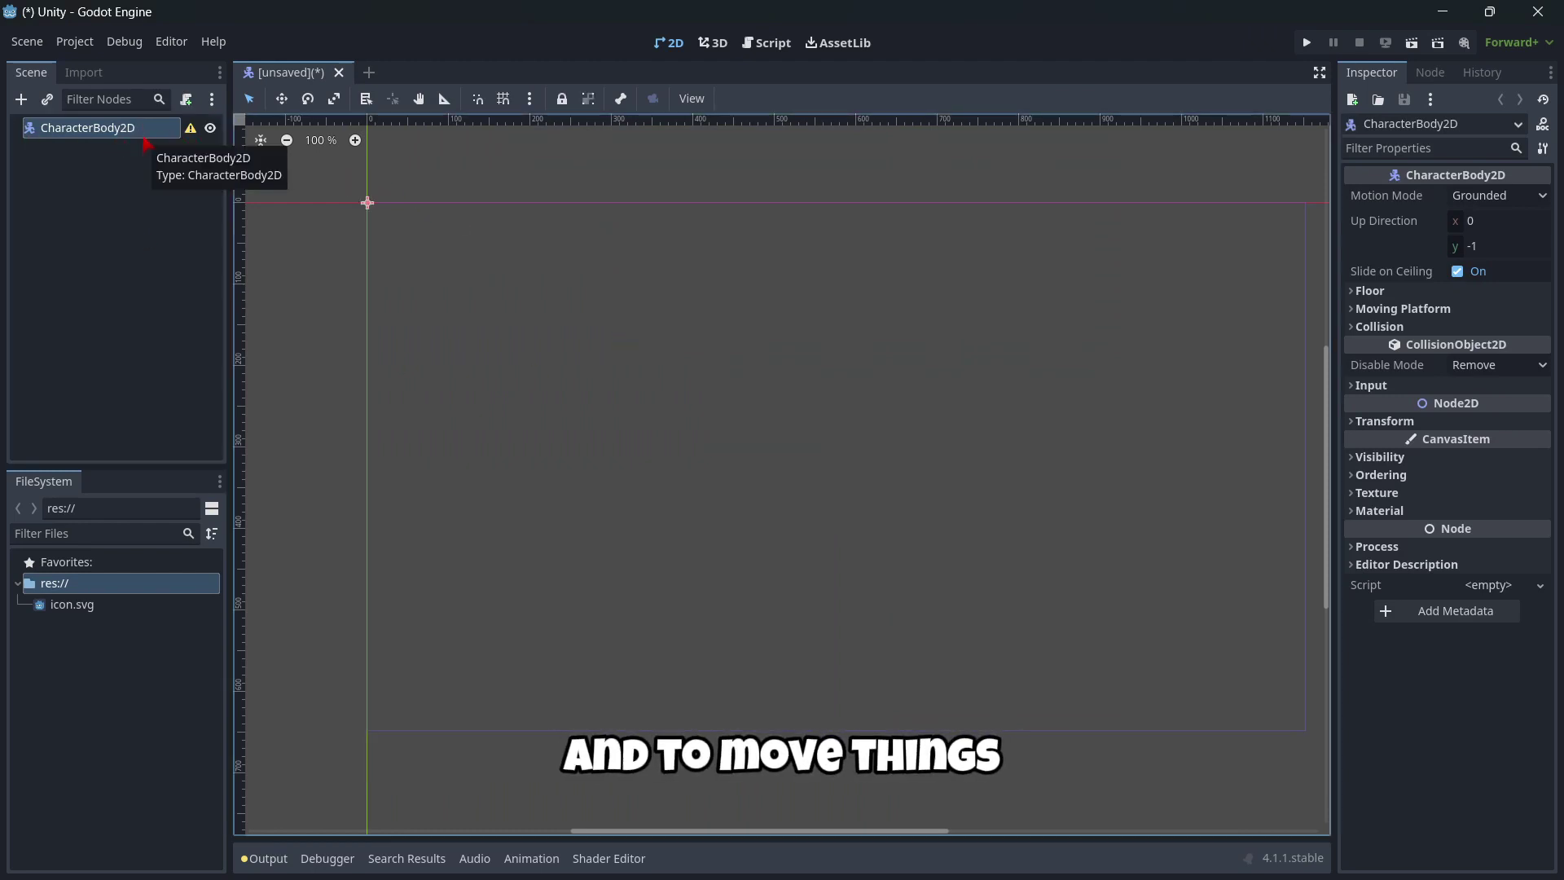
Add a CollisionShape2D child with a new RectangleShape2D, widened to the right
left_click(119, 154)
left_click(112, 131)
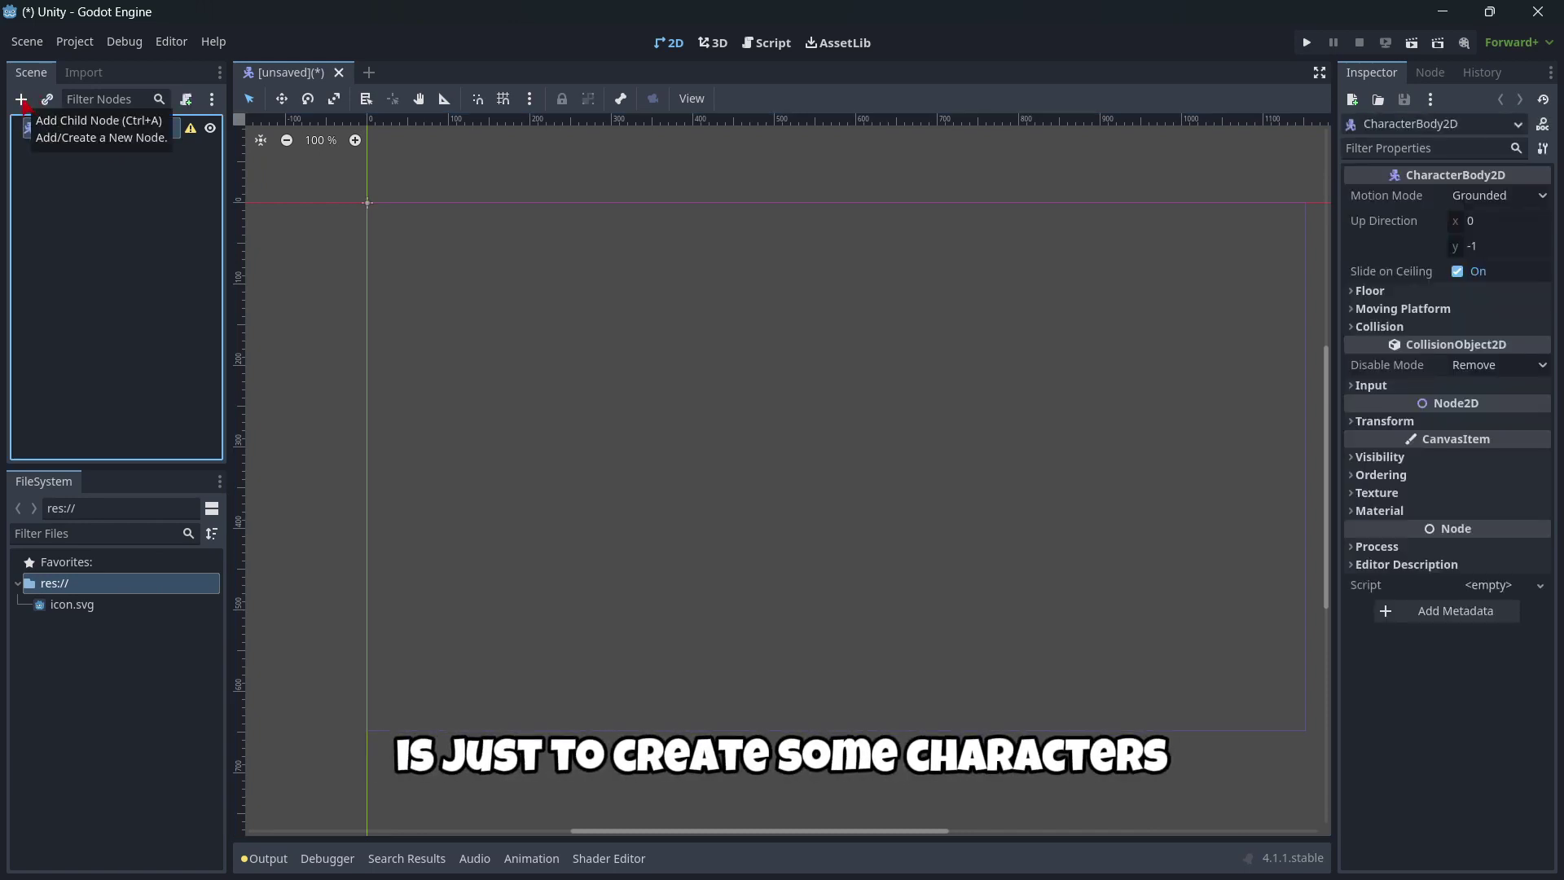
left_click(21, 98)
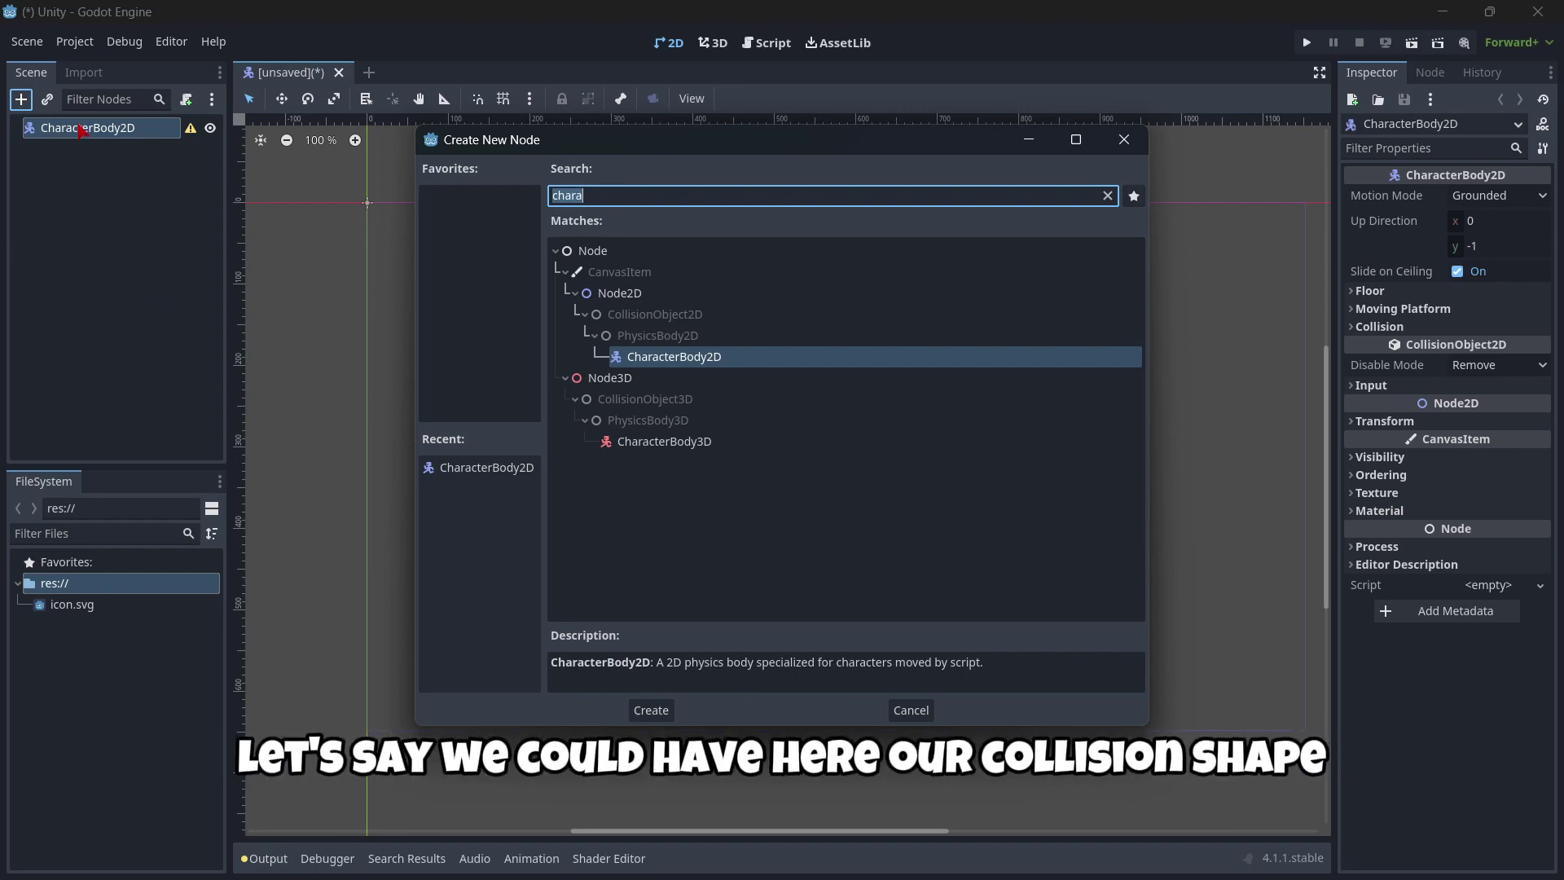
type("collision")
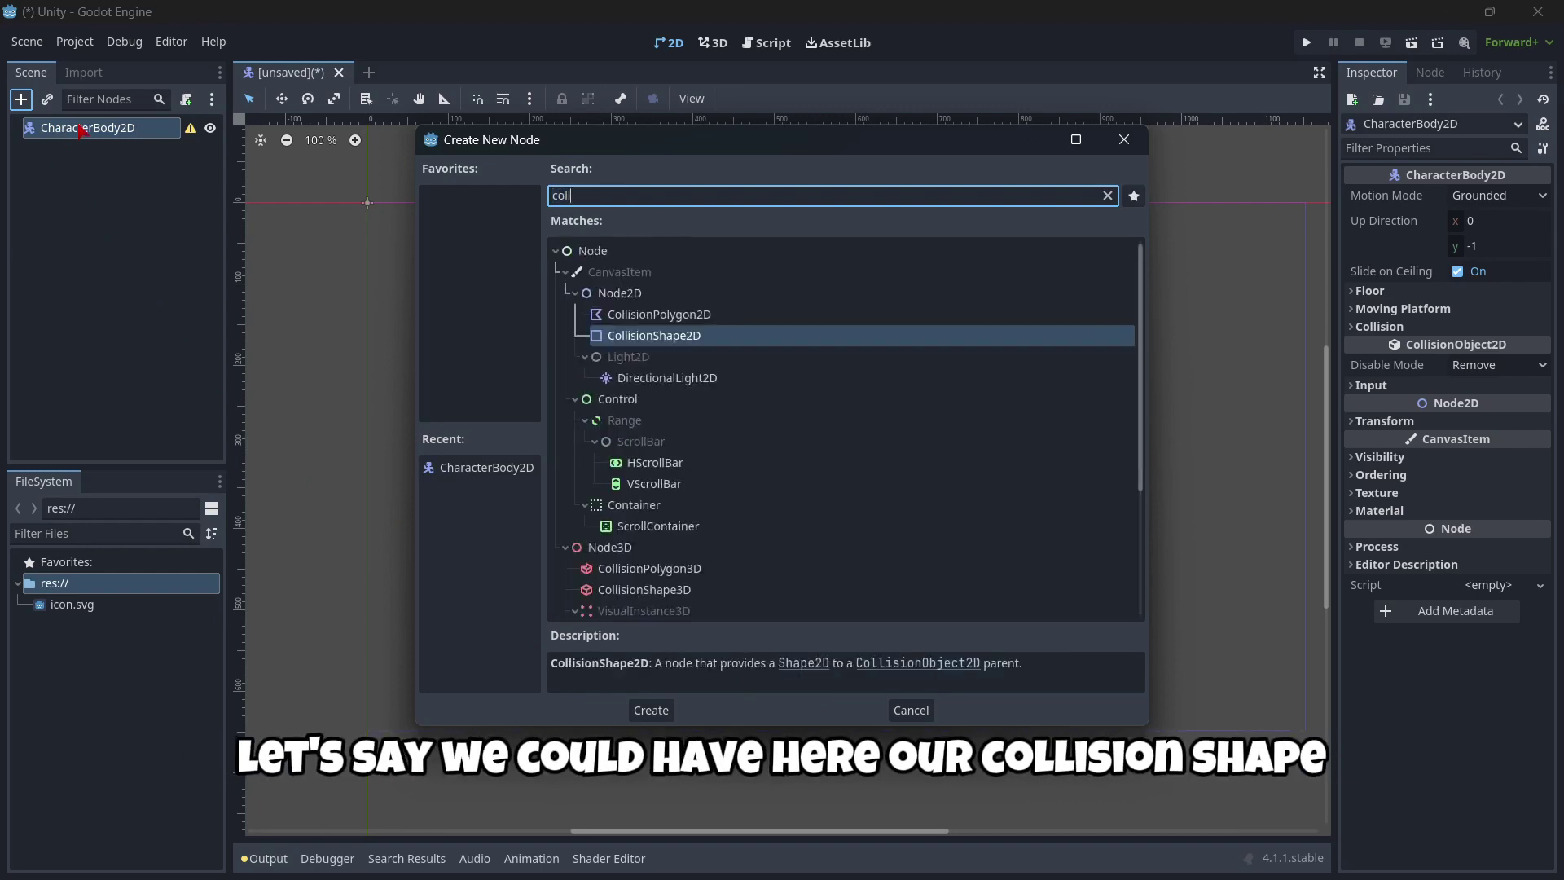
key("Return")
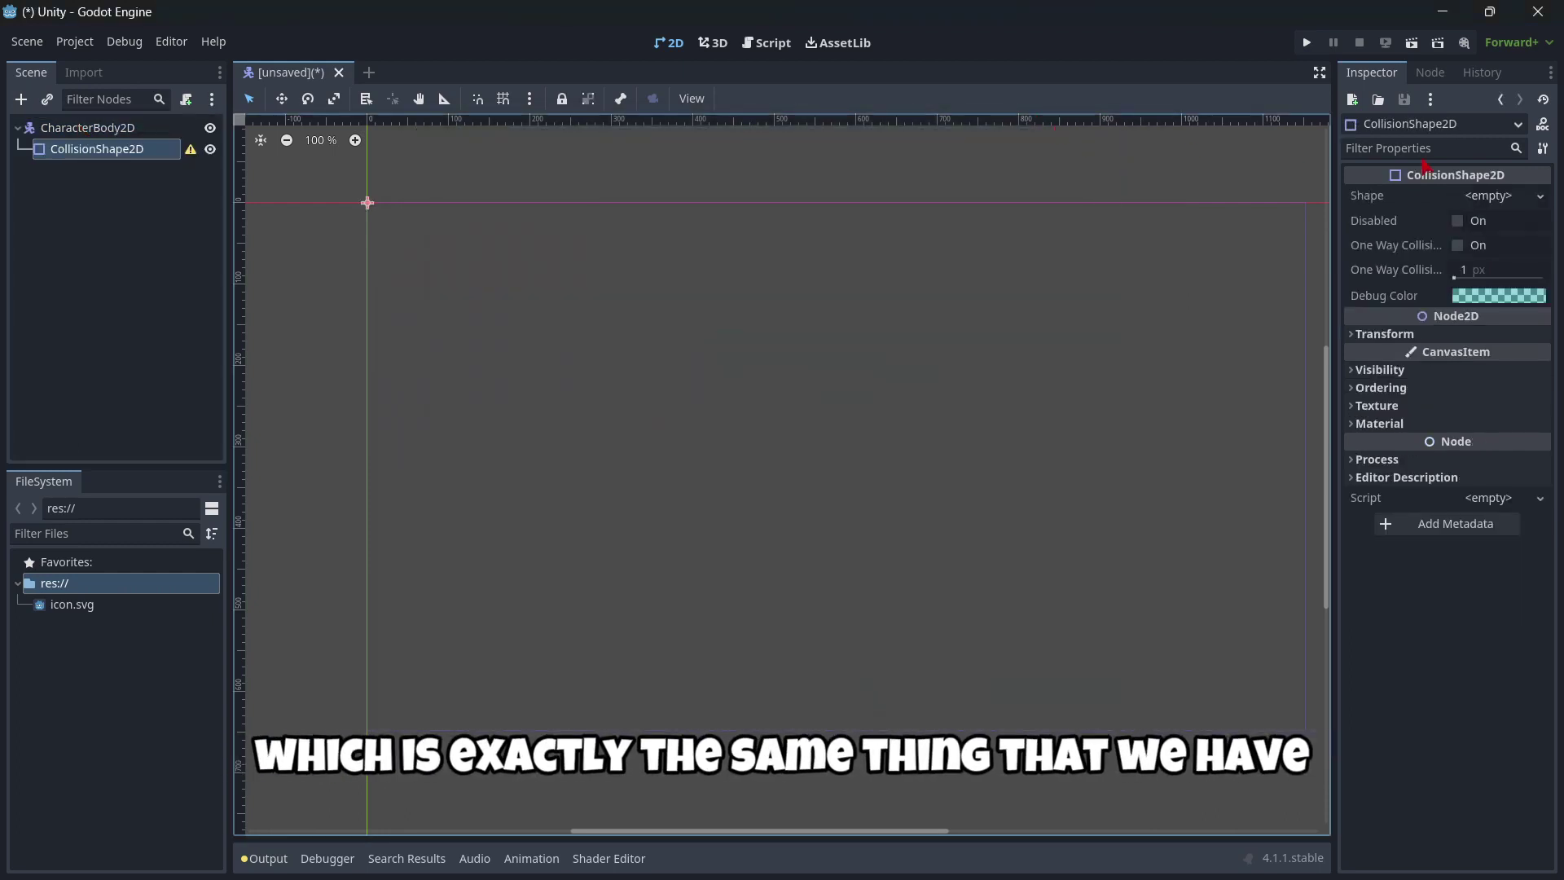
left_click(1488, 196)
left_click(1401, 311)
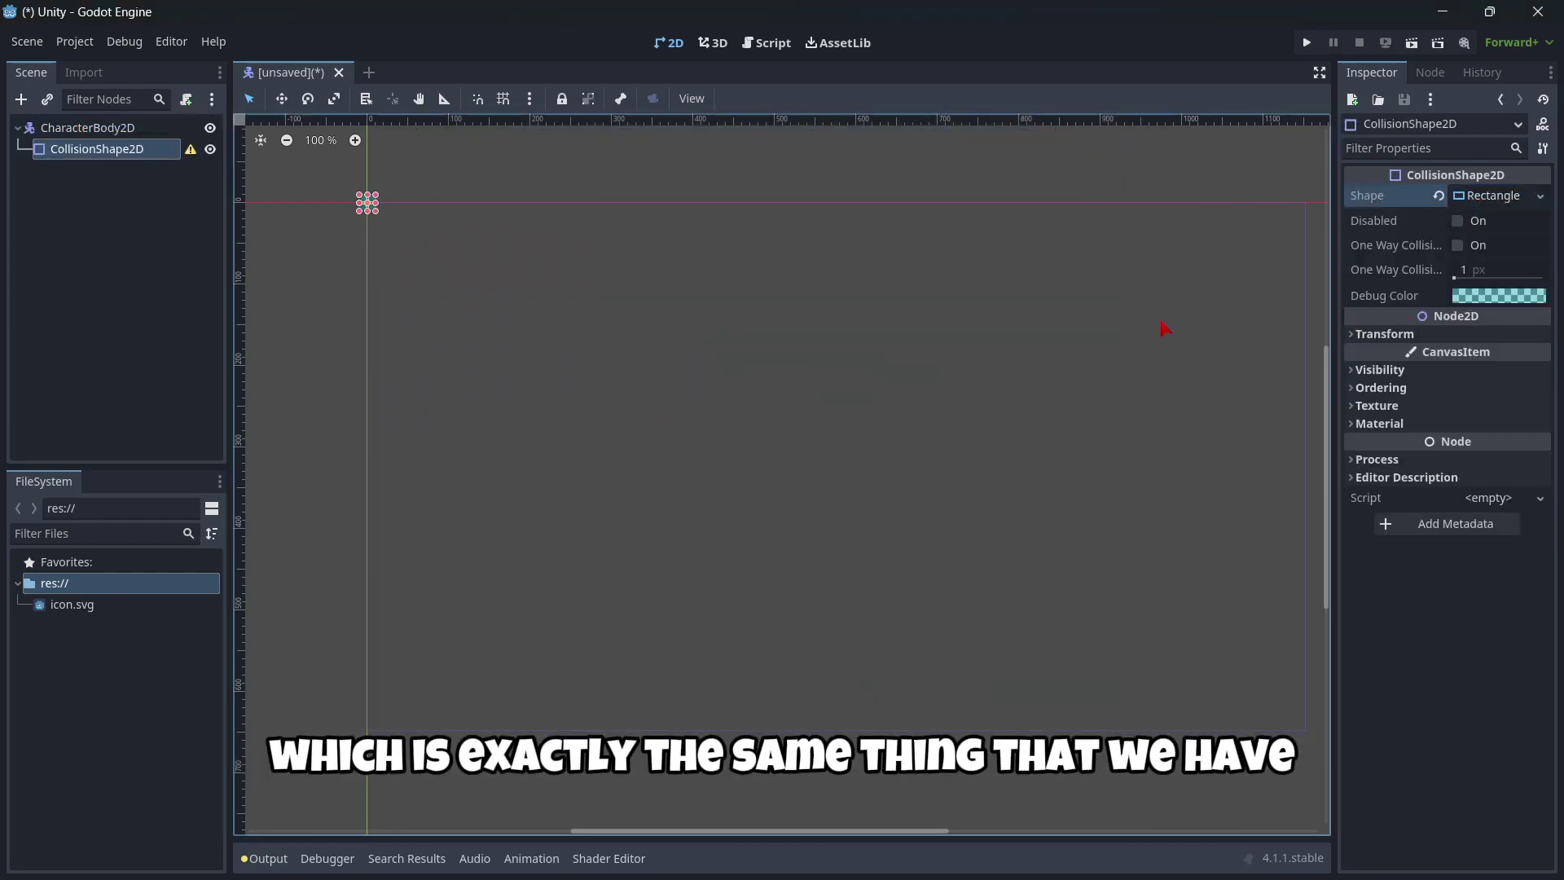
scroll(334, 196, "down", 3)
scroll(369, 282, "up", 1)
left_click_drag(343, 176, 395, 261)
Add a Sprite2D child to CharacterBody2D textured with icon.svg via Quick Load
left_click(105, 128)
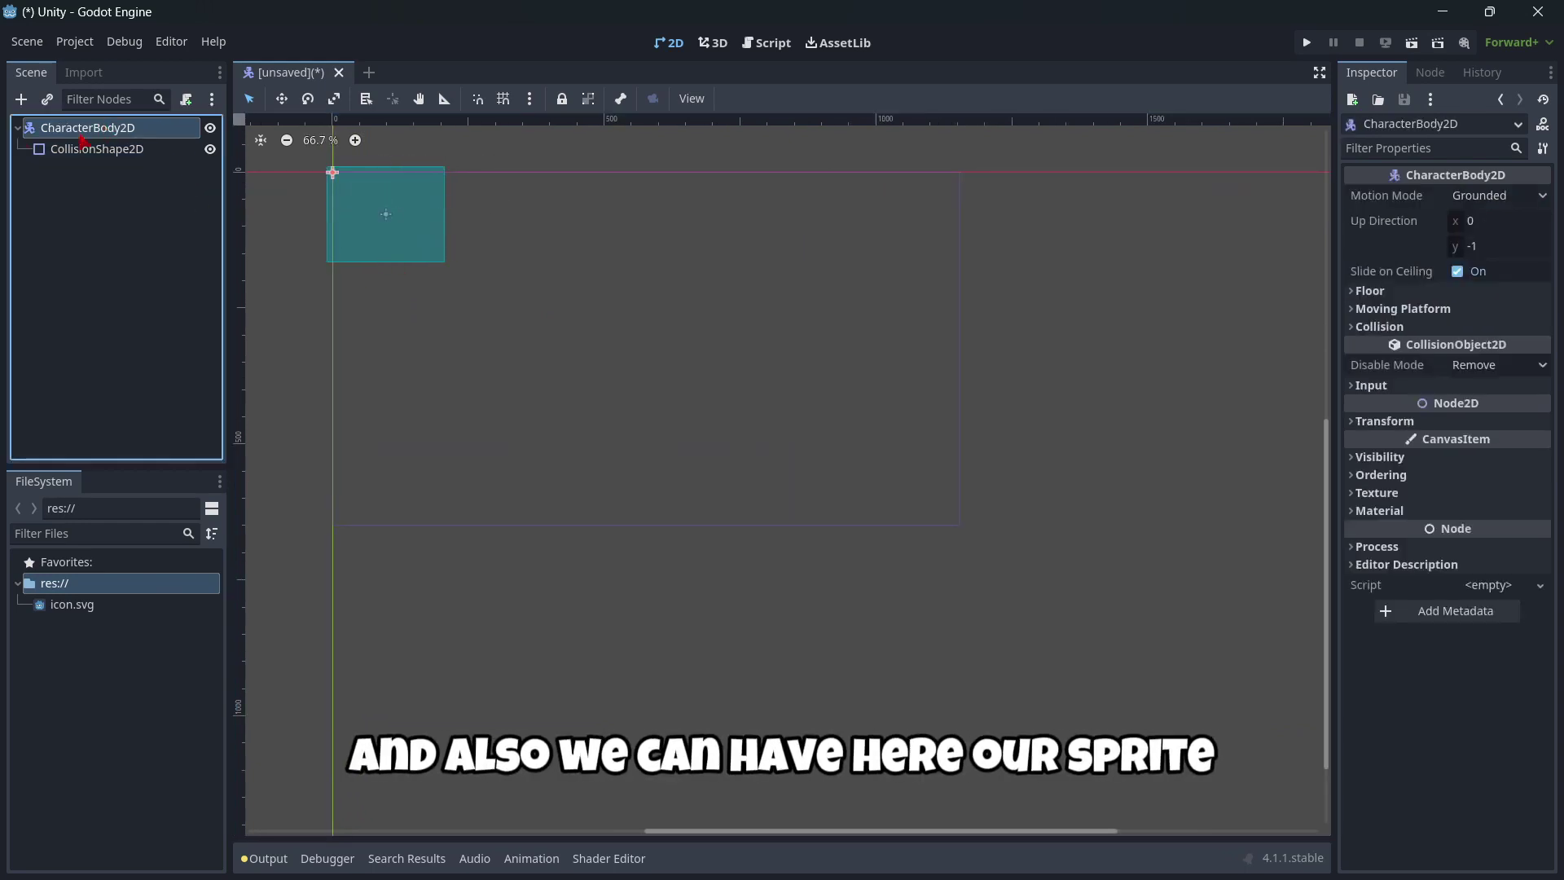
left_click(22, 99)
type("sprite")
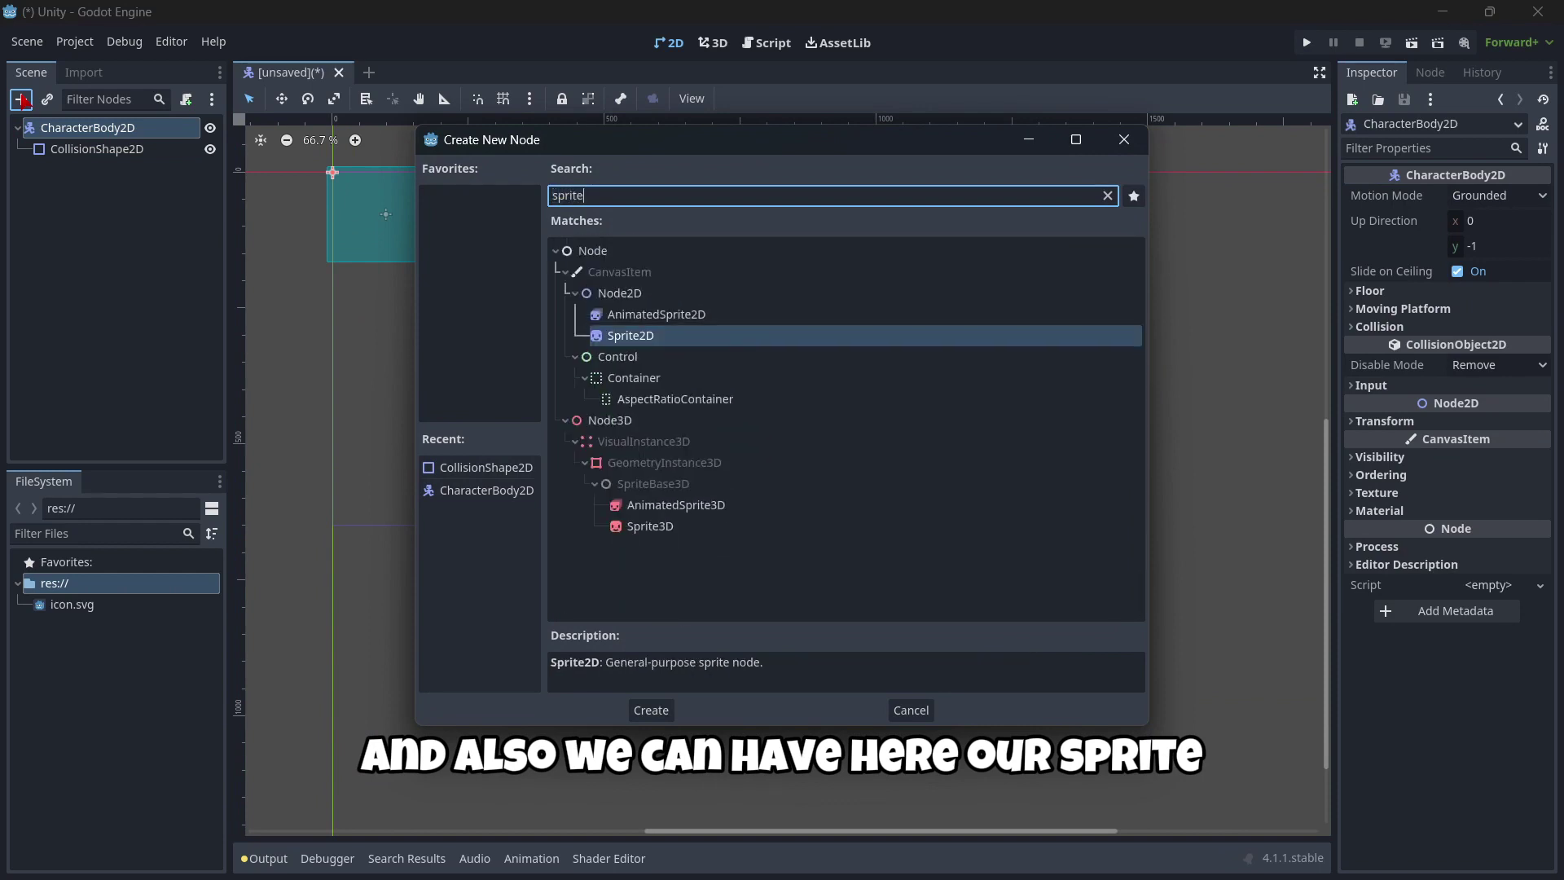
key("Return")
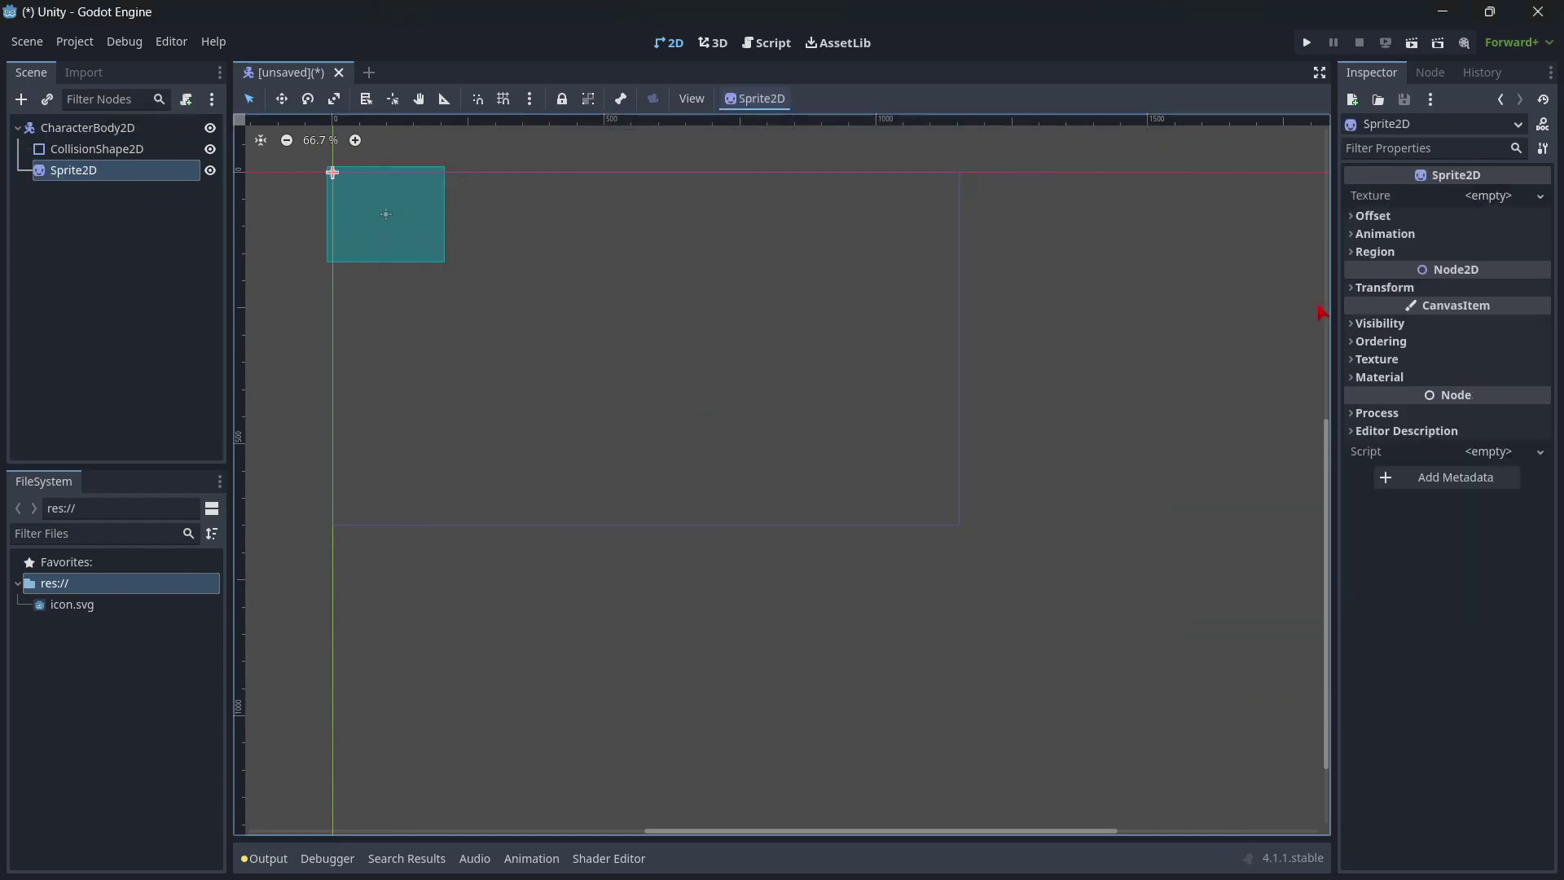
left_click(1488, 195)
left_click(1346, 568)
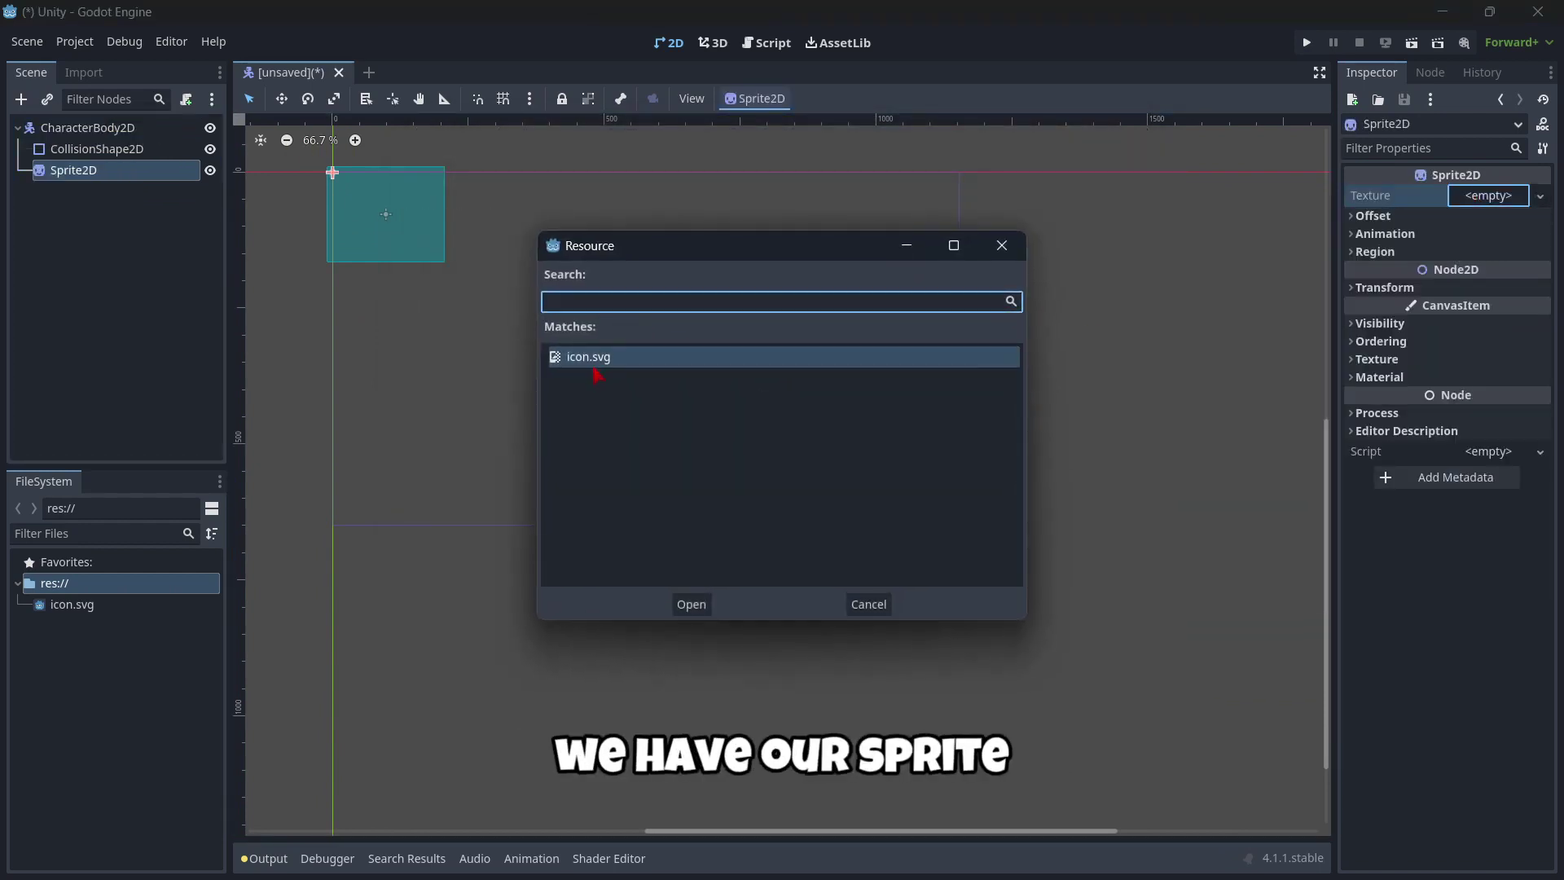
double_click(592, 360)
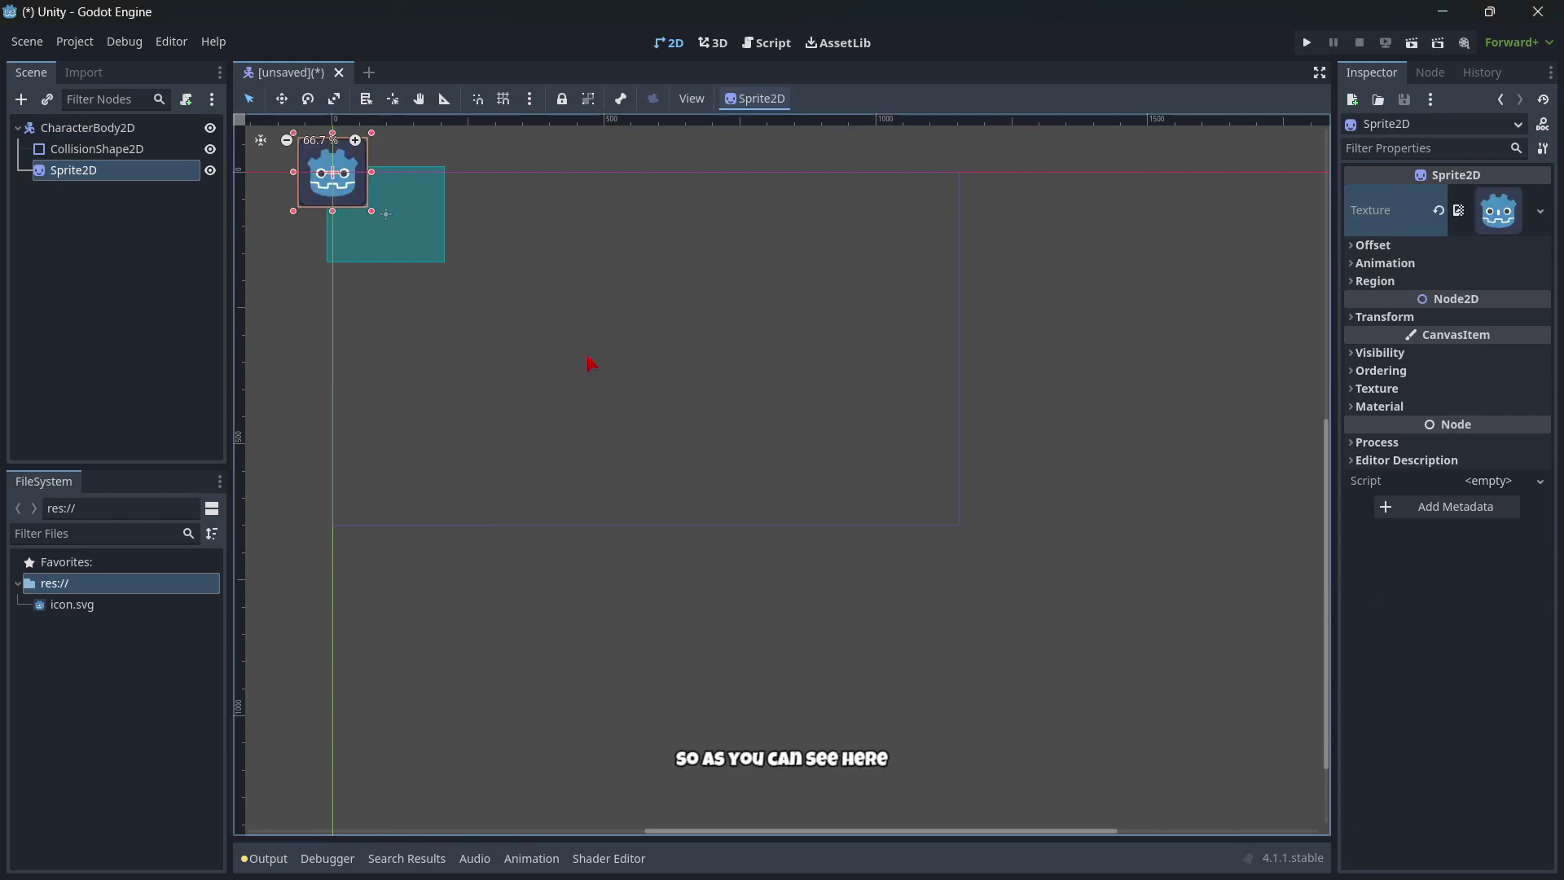
left_click(90, 148)
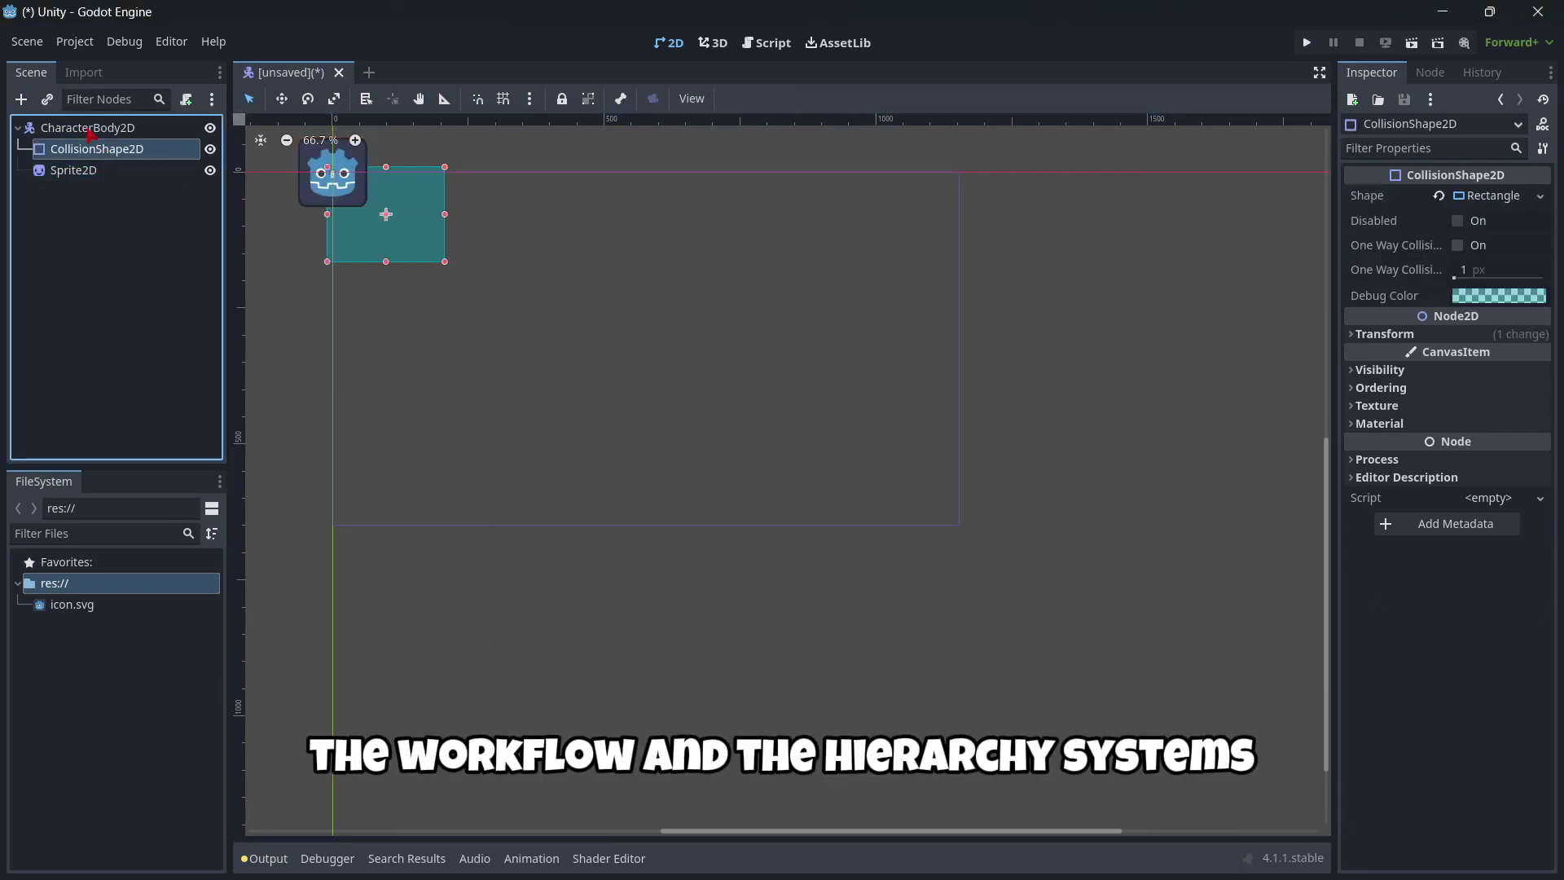
left_click(90, 128)
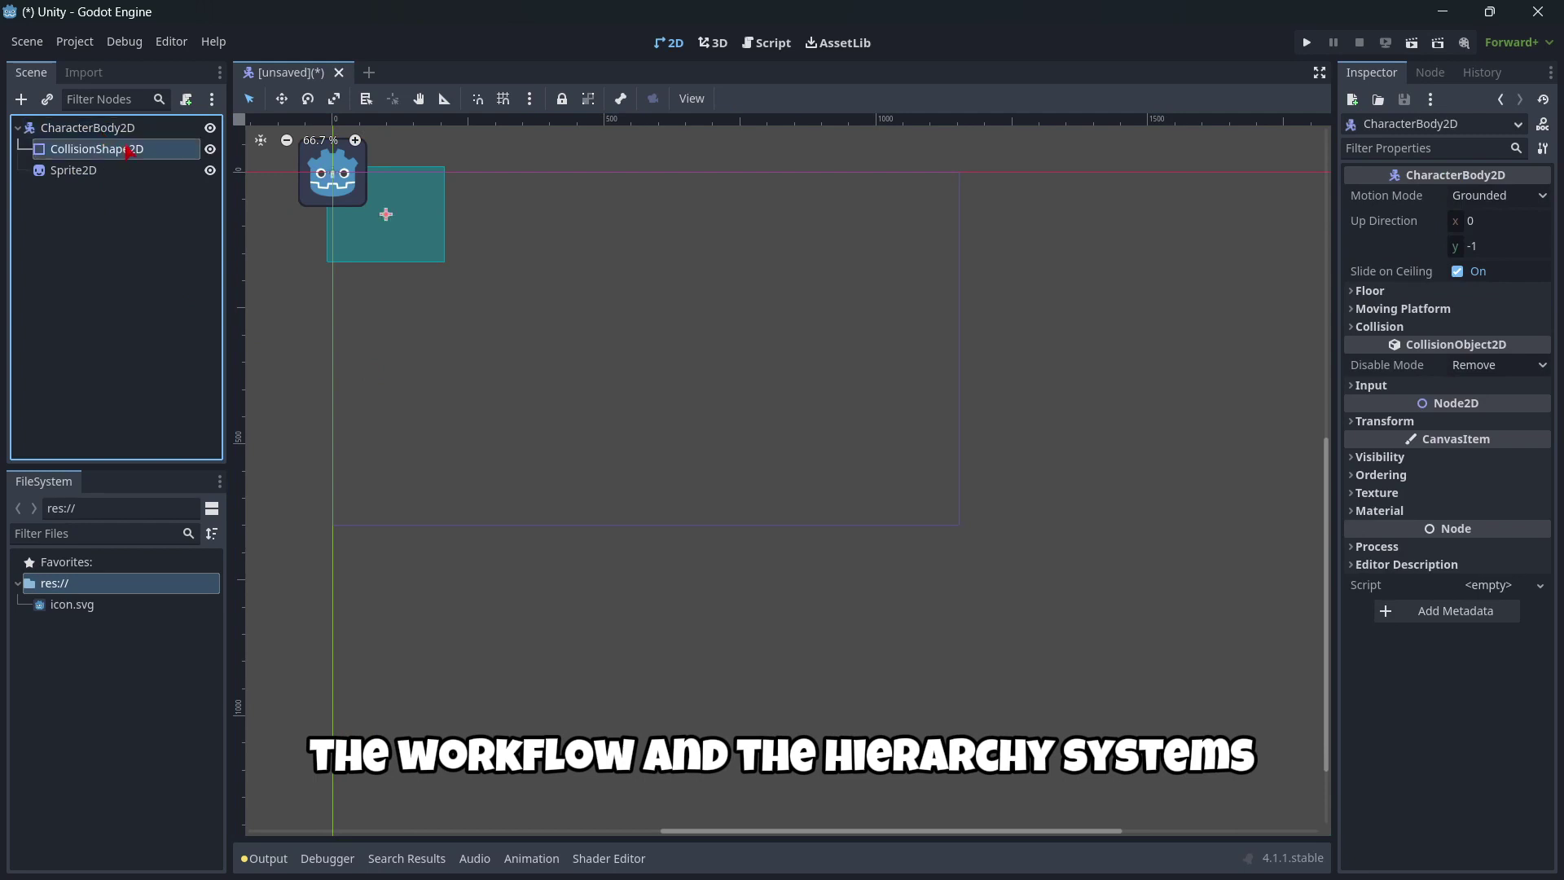
left_click(145, 171)
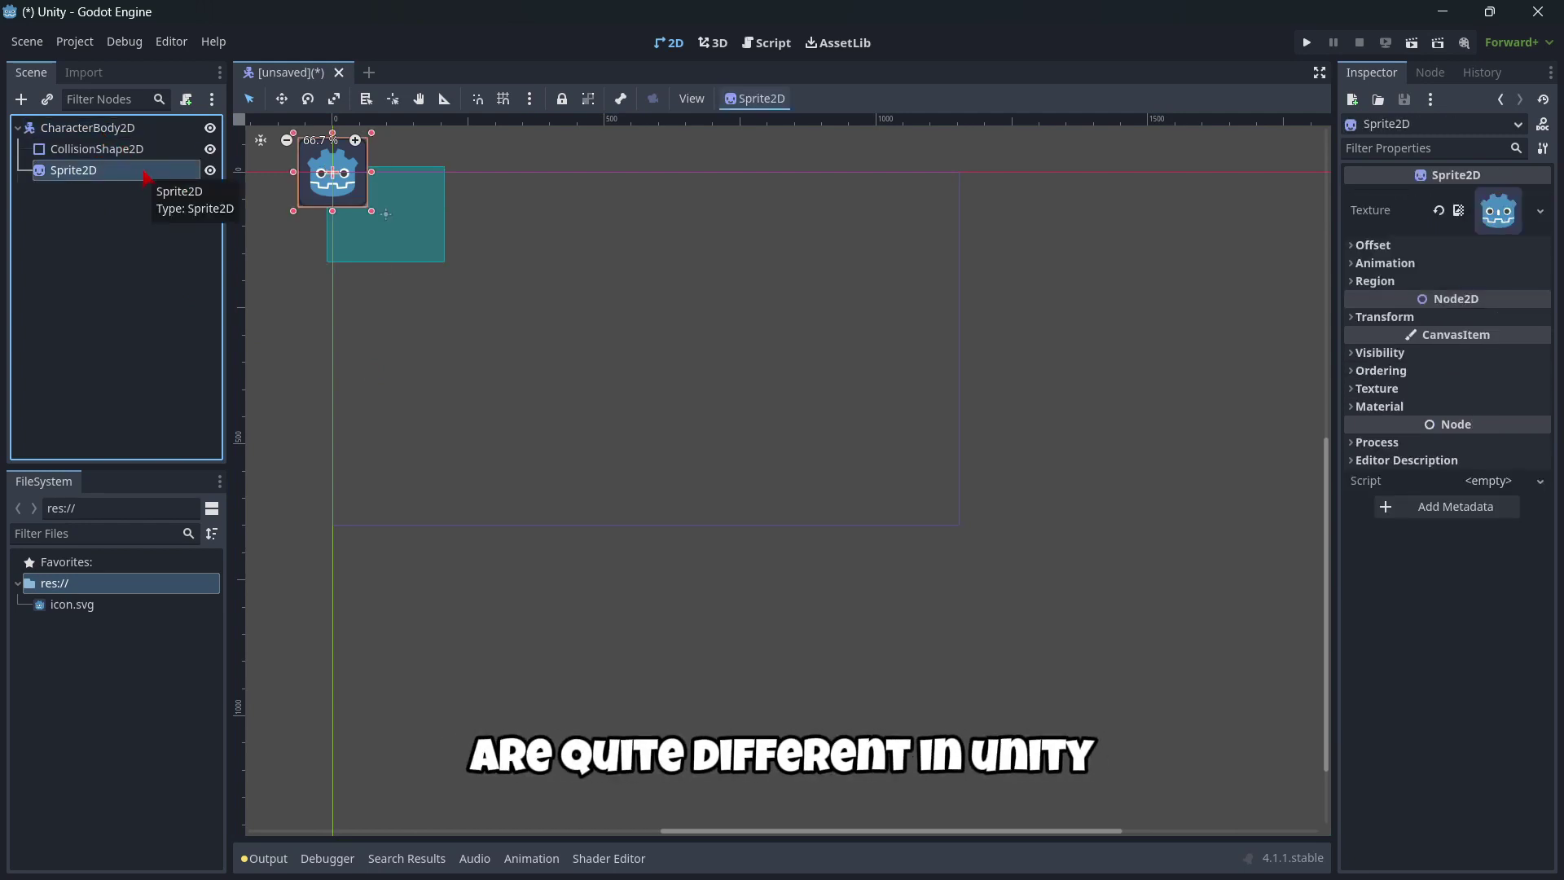
left_click(106, 128)
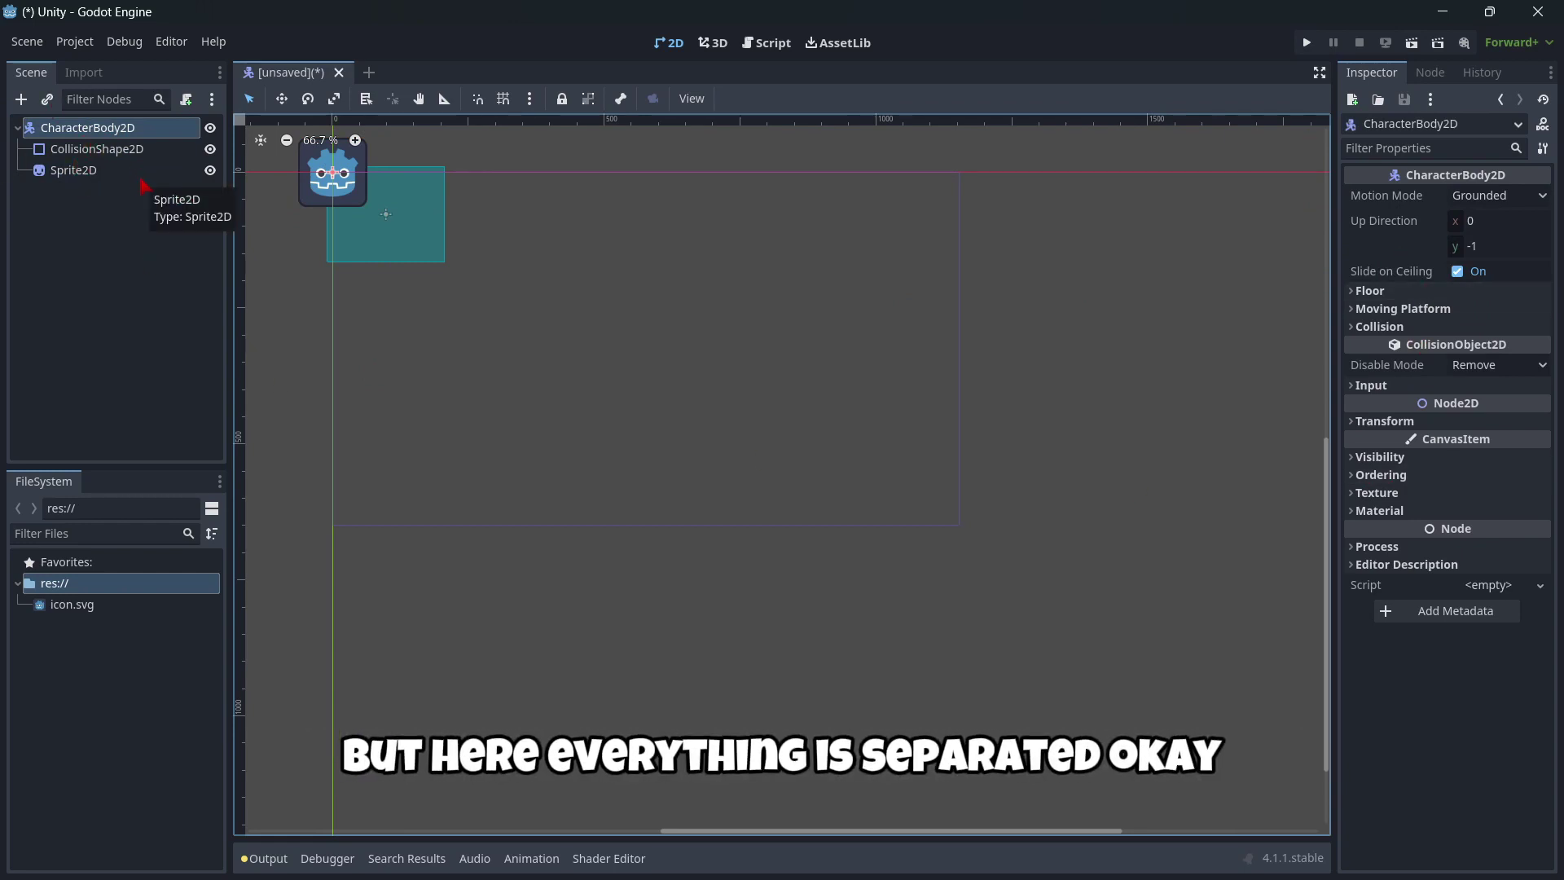
Close the unsaved character scene, choosing Don't Save
left_click(369, 73)
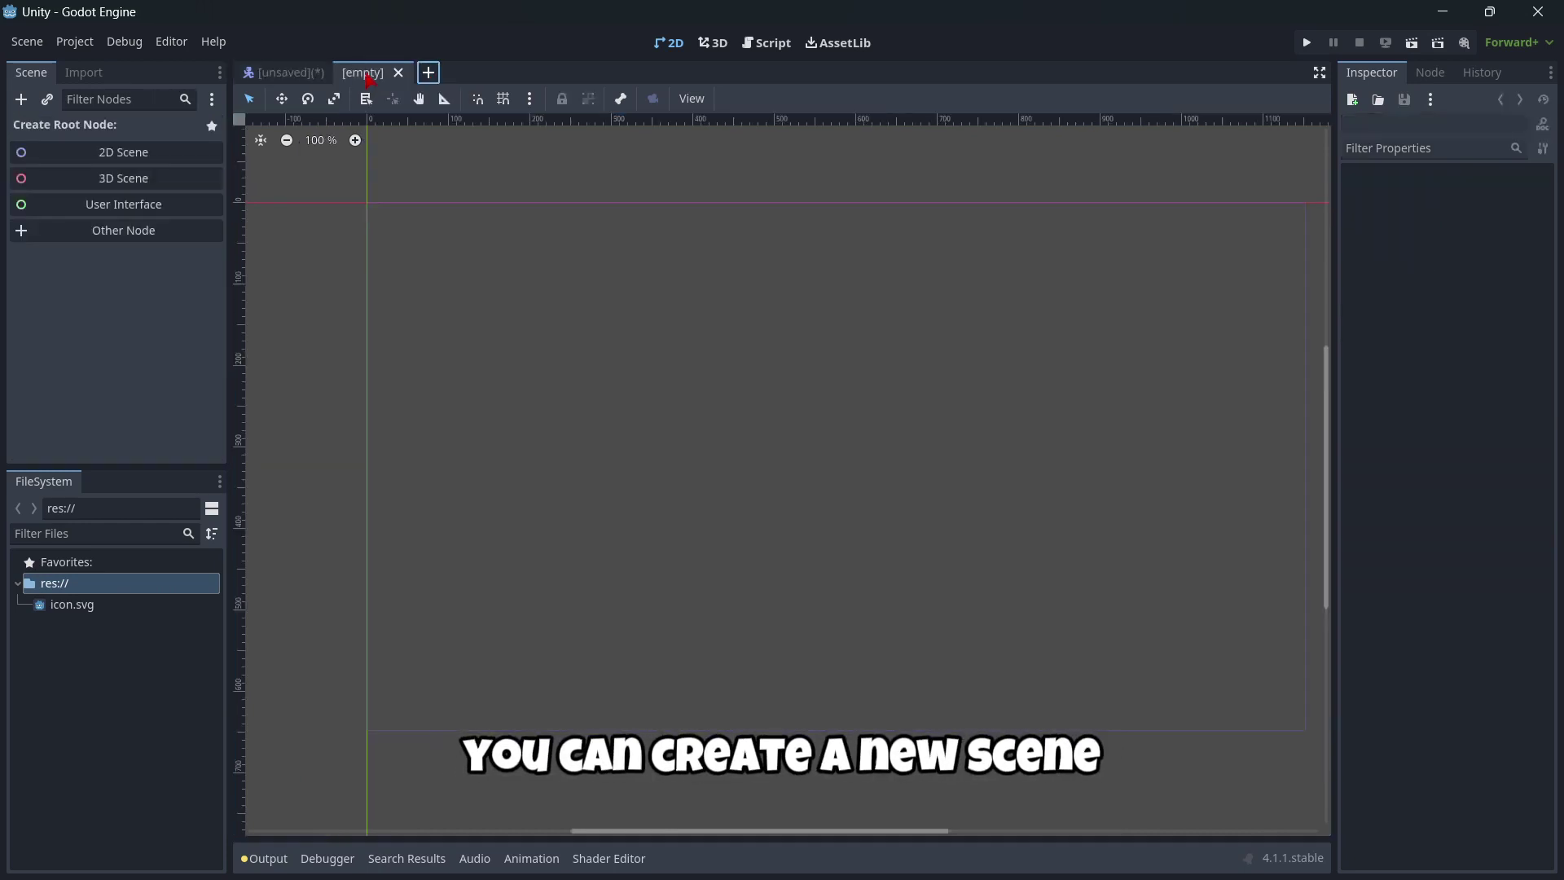
left_click(314, 73)
left_click(339, 72)
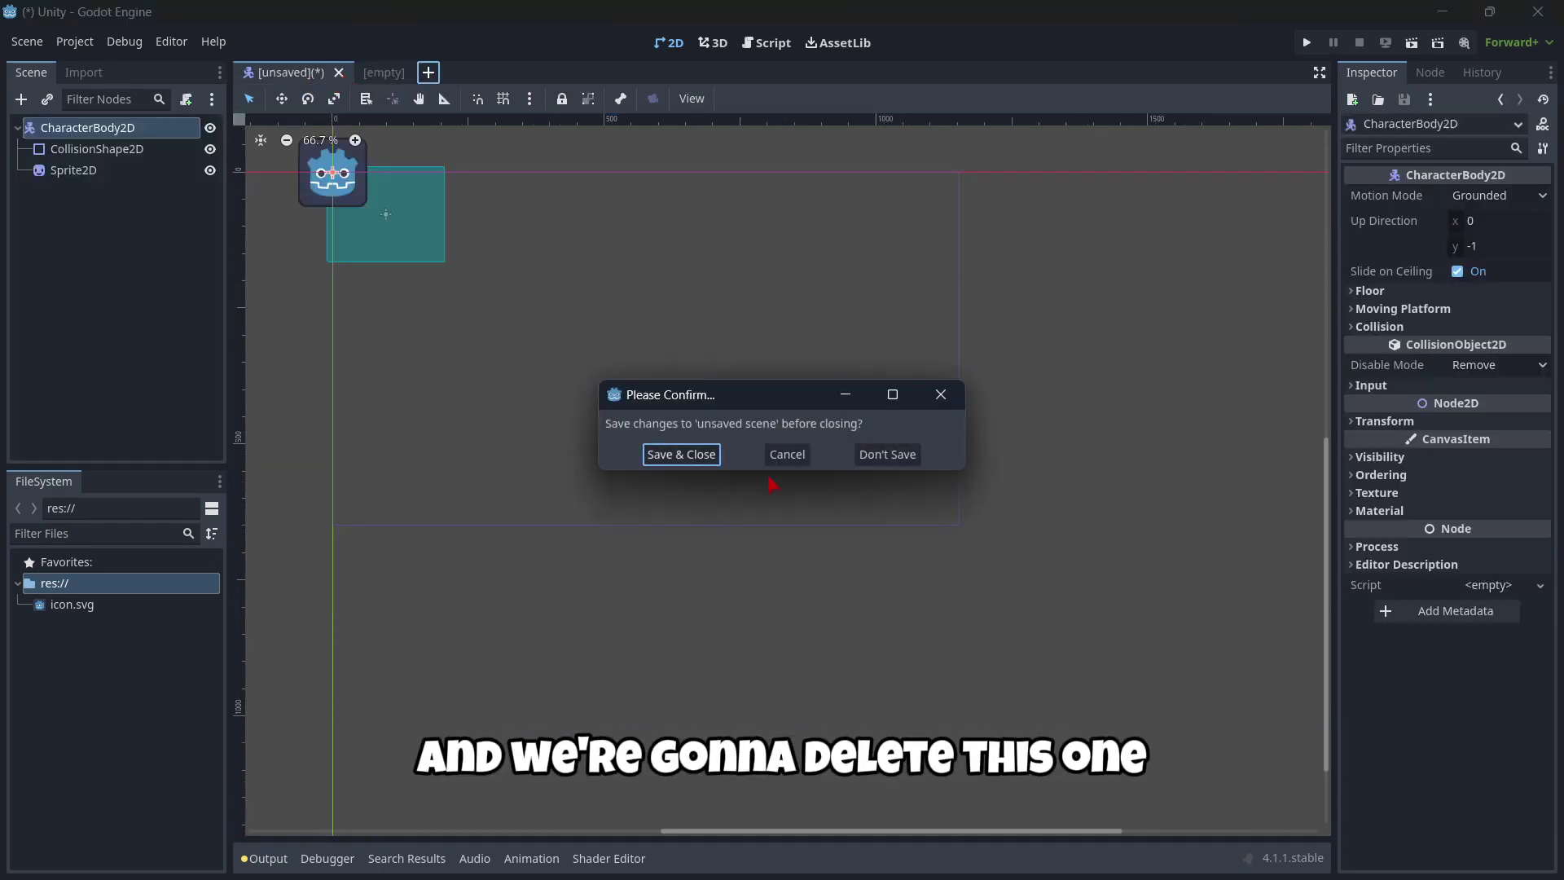
left_click(877, 453)
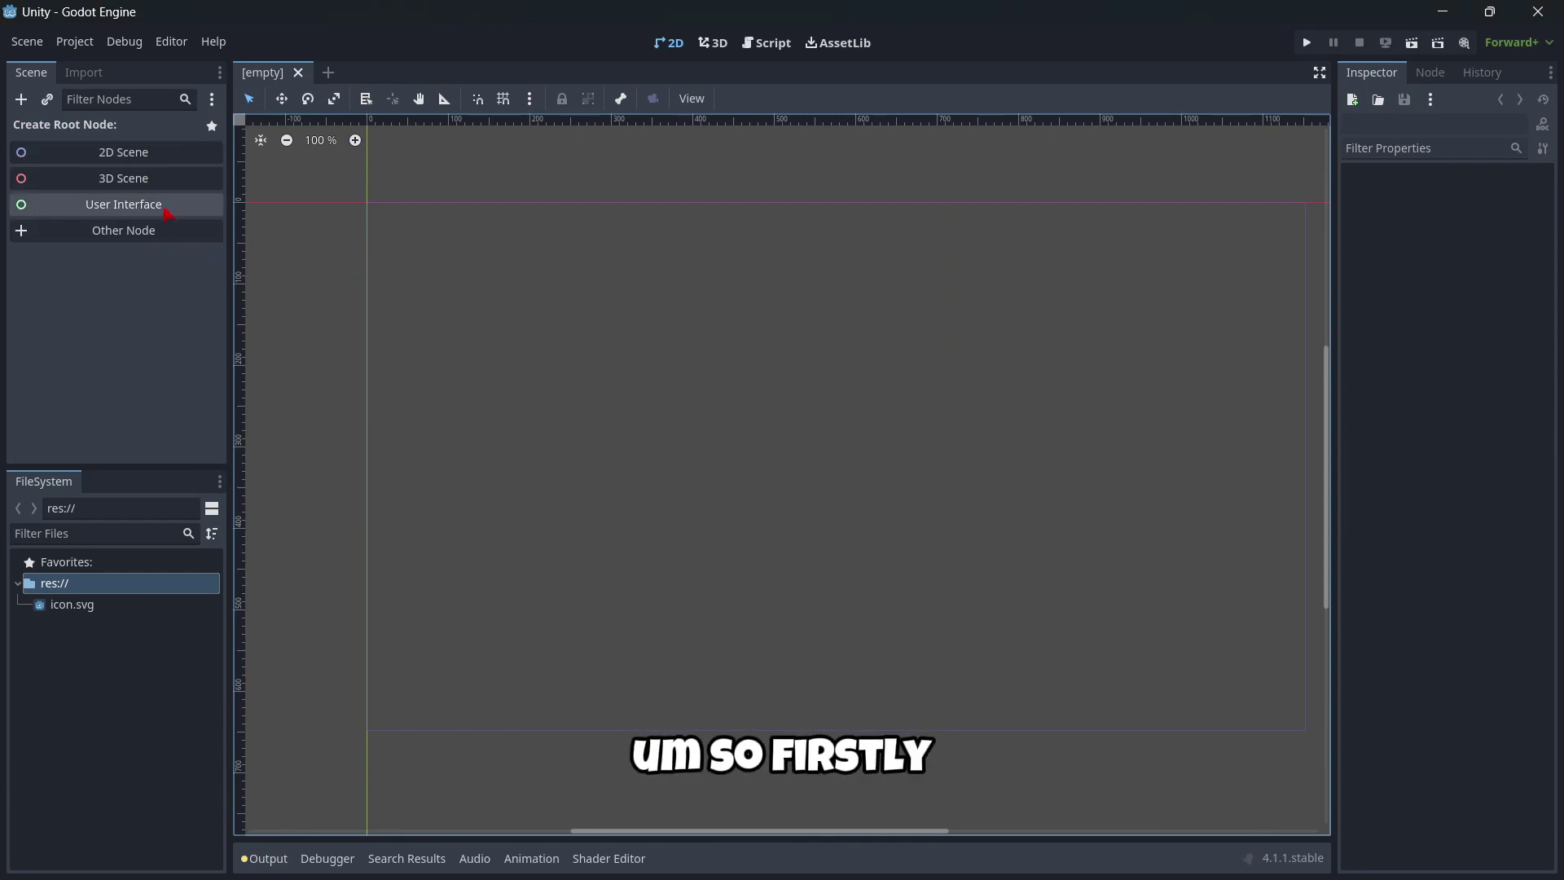
Give the new scene a CanvasLayer root, undoing a trial Control root first
scroll(937, 327, "down", 1)
scroll(941, 330, "up", 1)
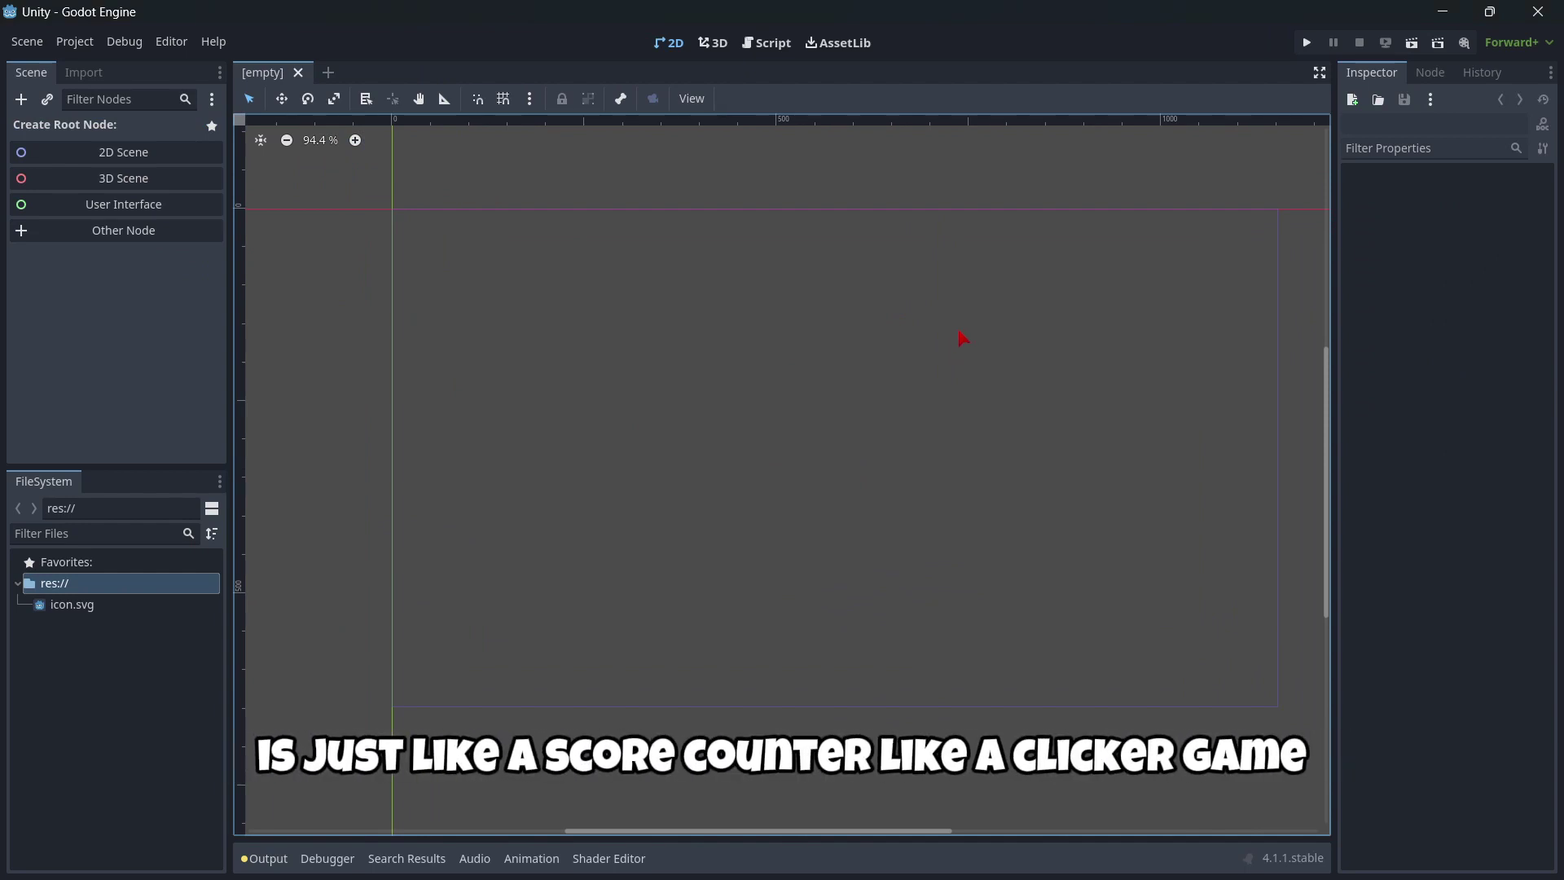
left_click(140, 206)
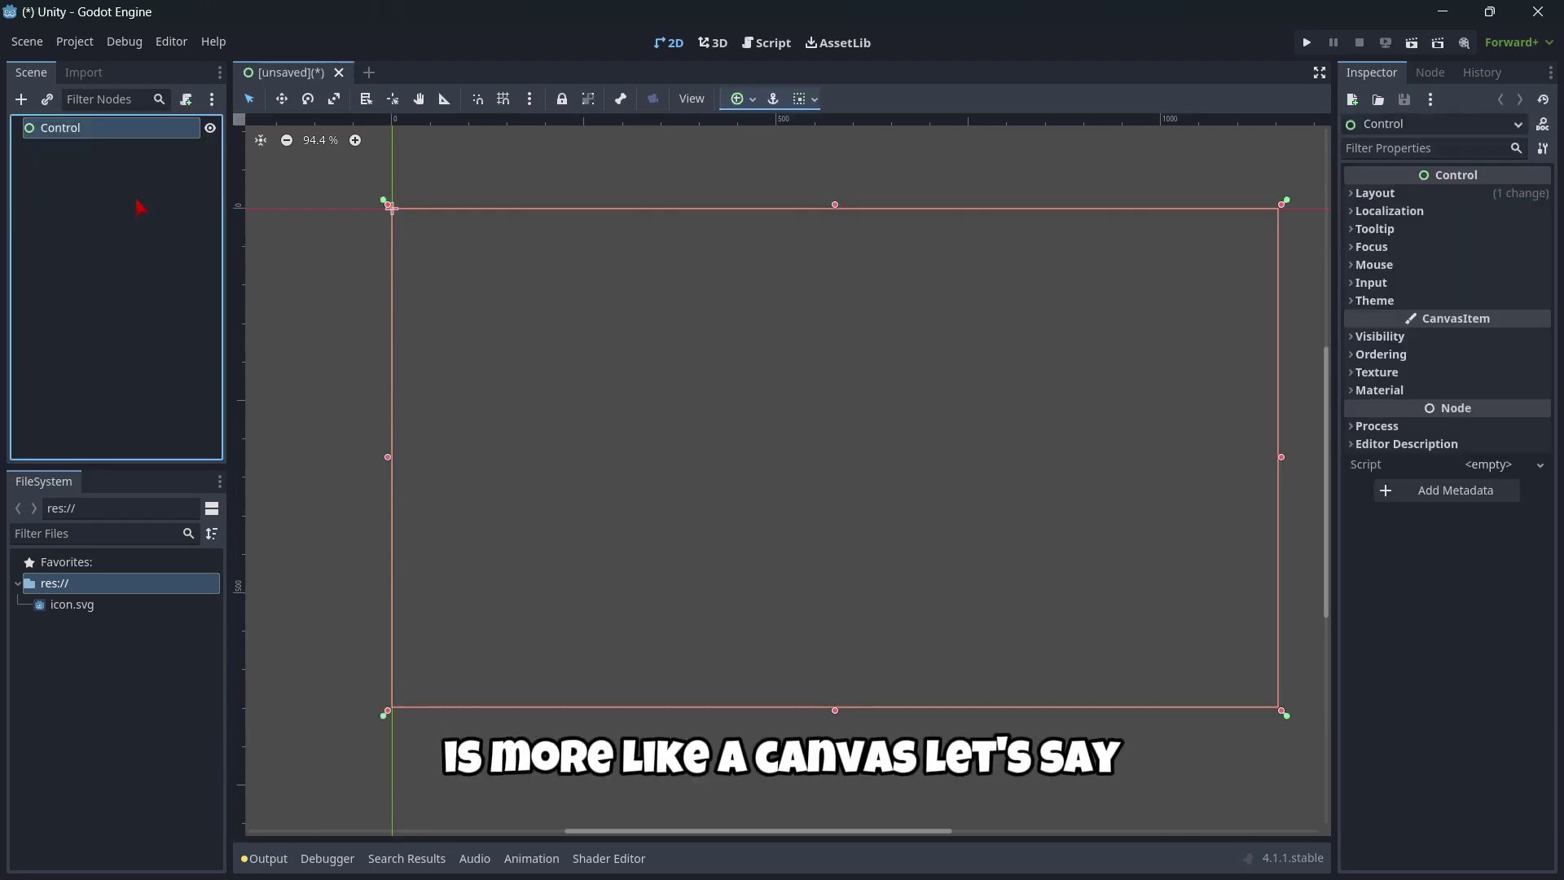
key("ctrl+z")
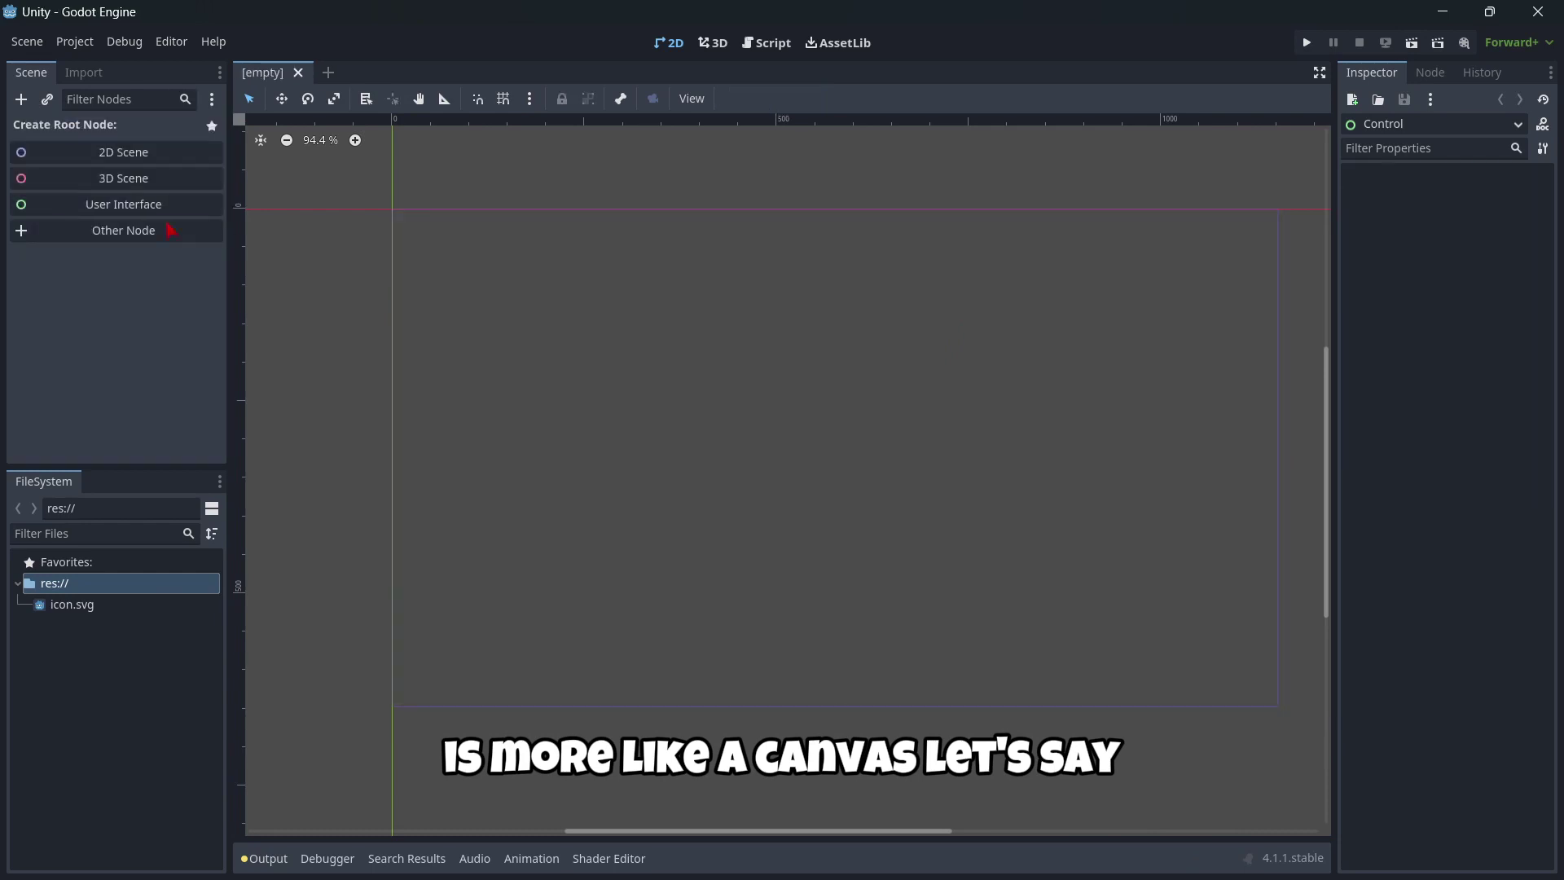
left_click(161, 235)
type("canva")
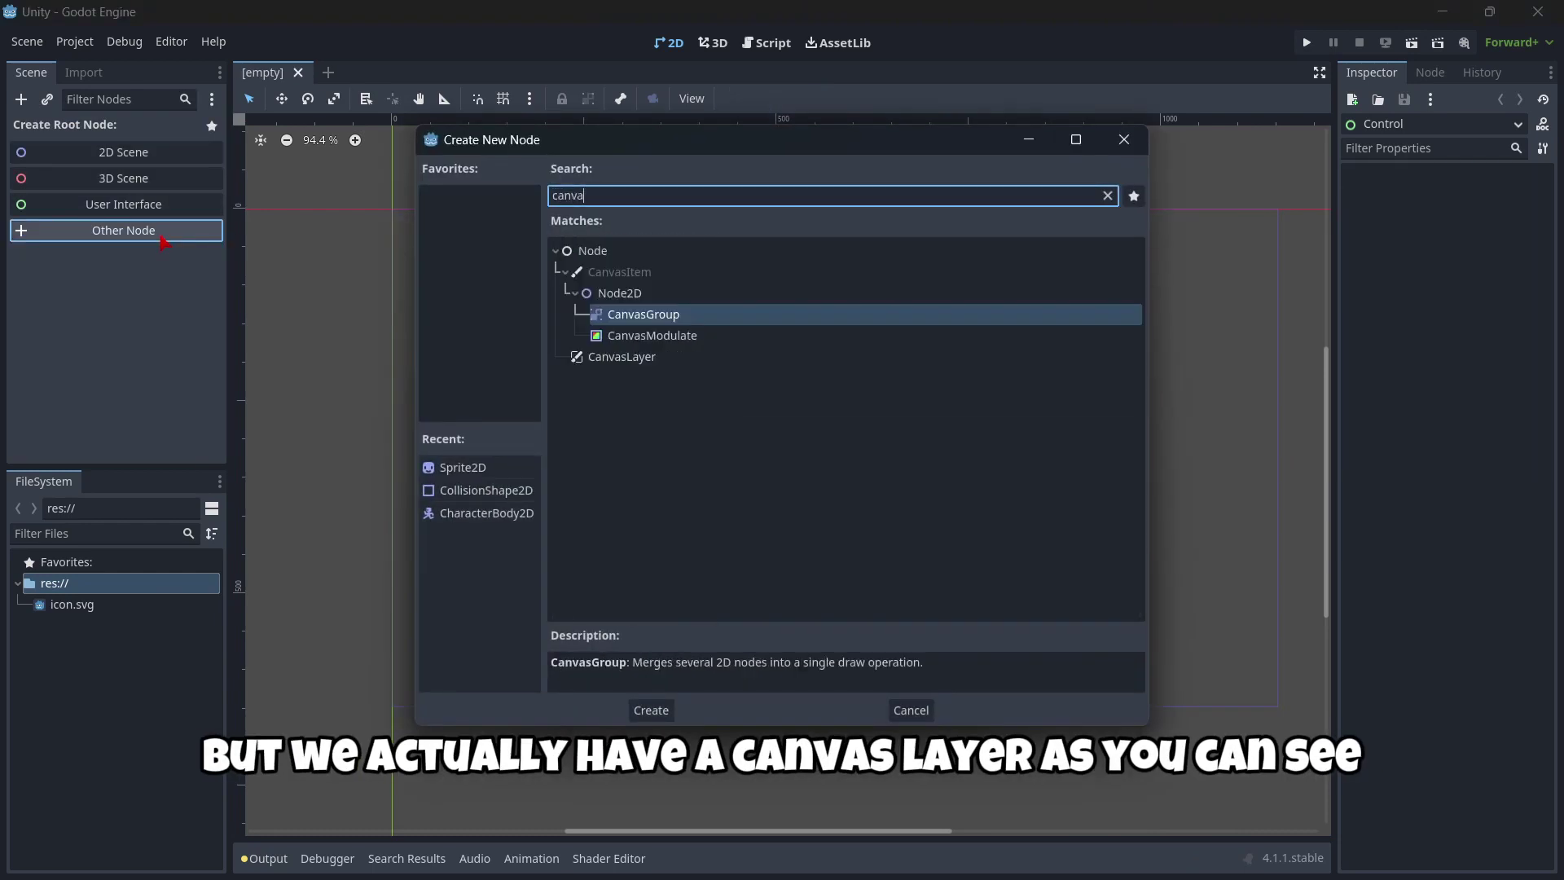
key("Down")
key("Down")
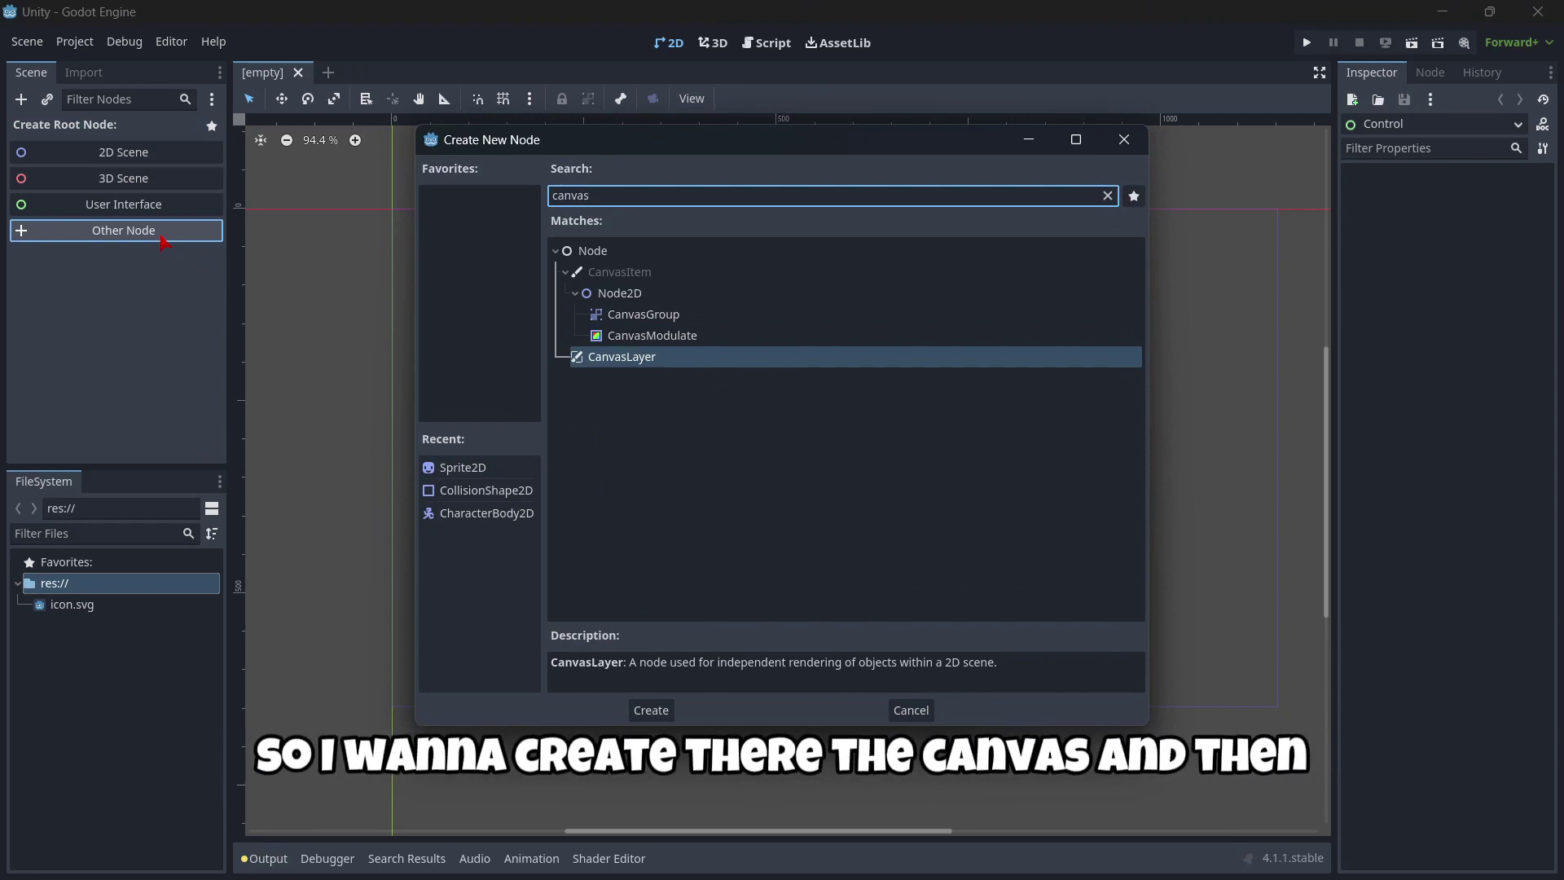
key("Return")
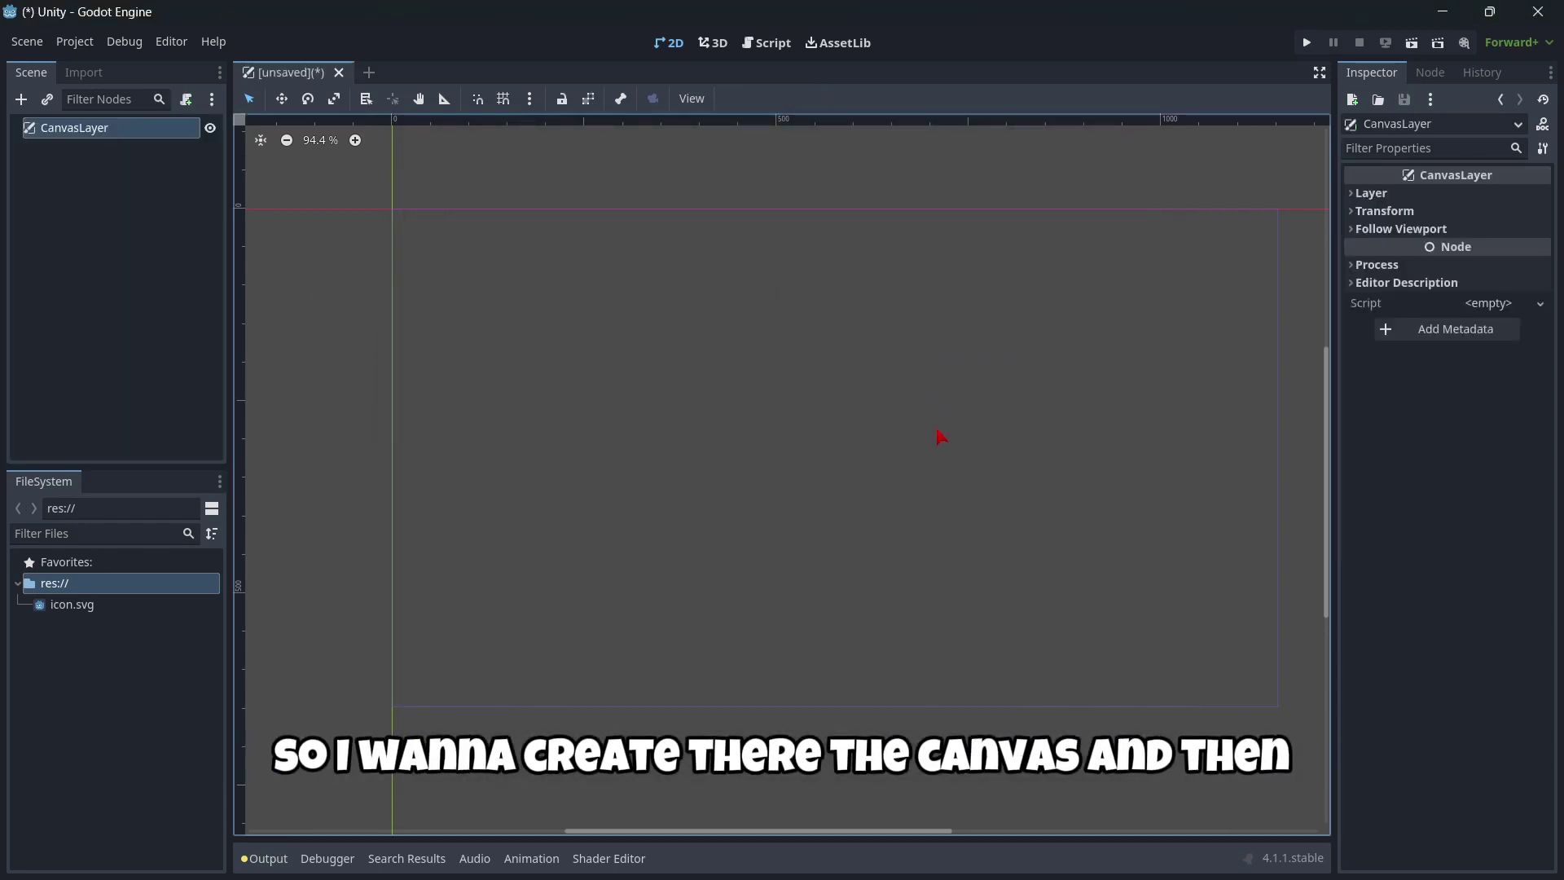
Add a Button node as a child of CanvasLayer
left_click(114, 167)
left_click(106, 133)
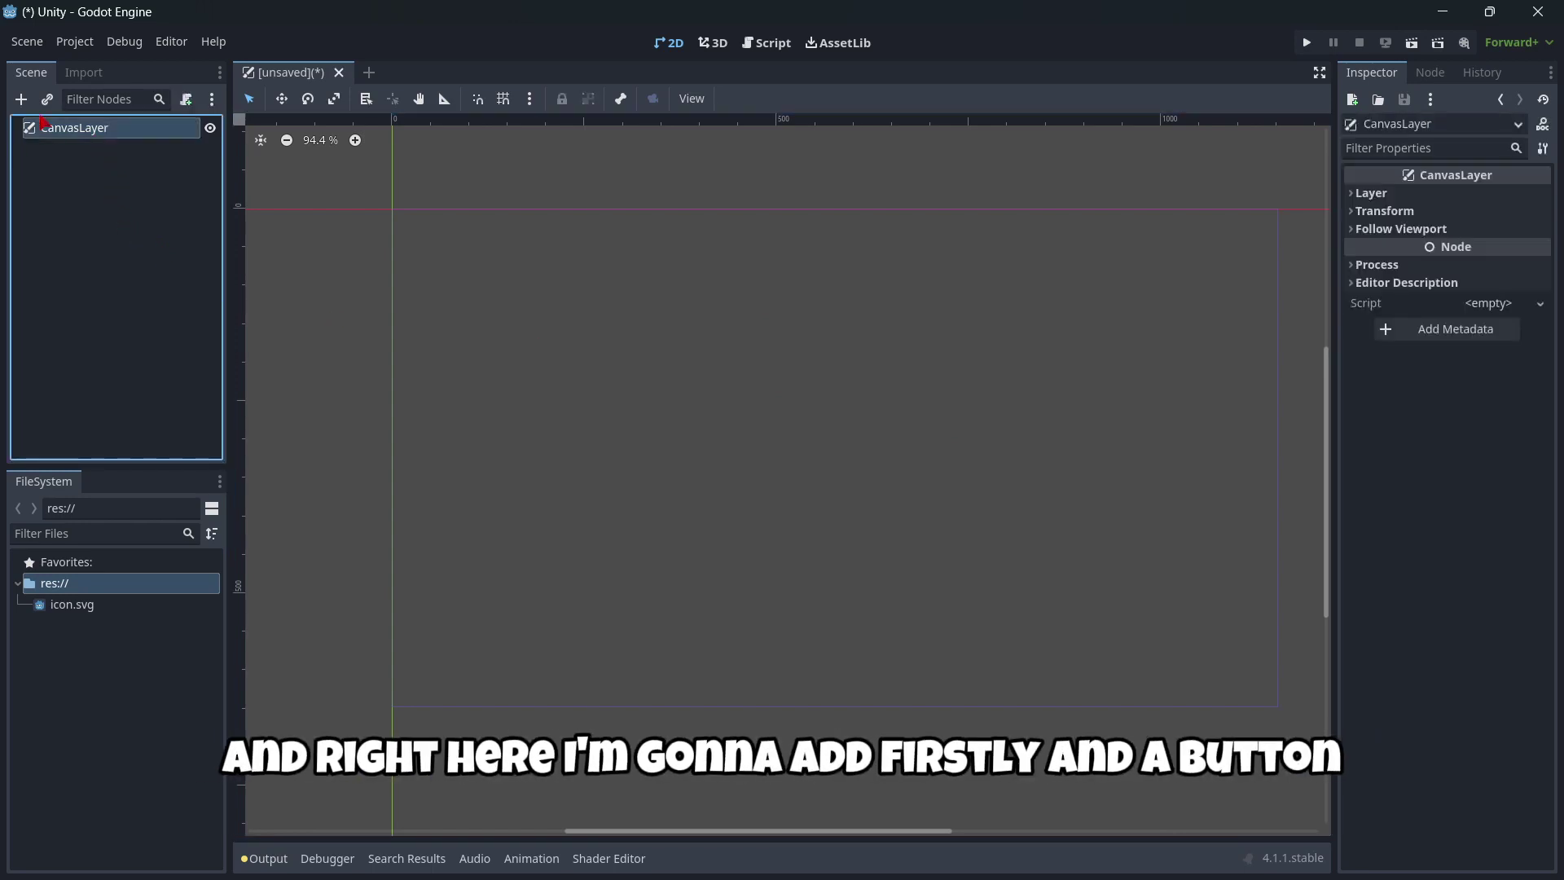
left_click(22, 101)
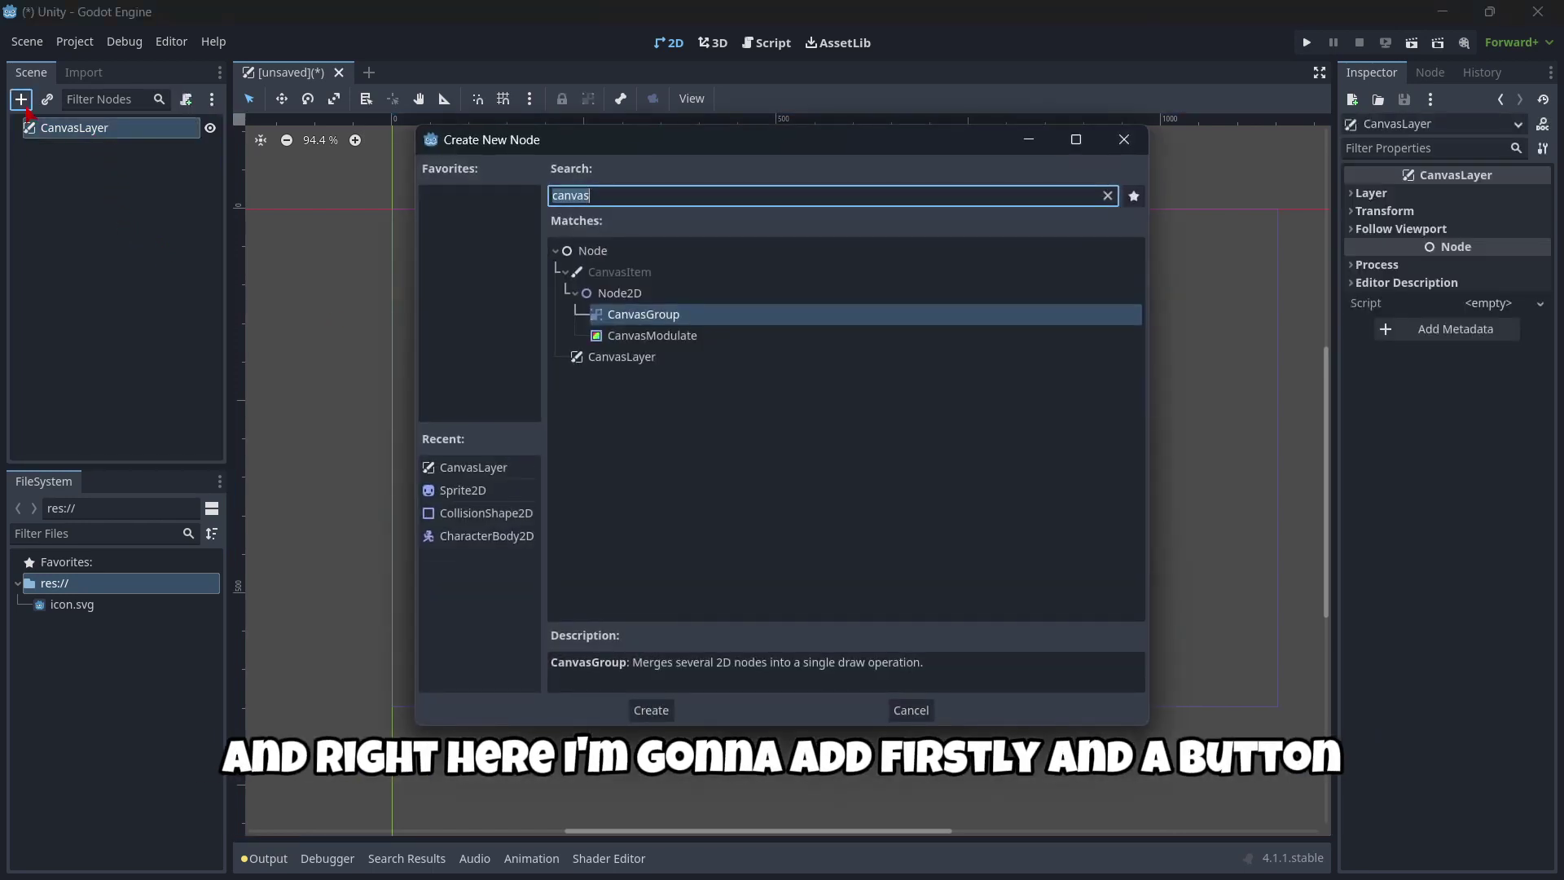
type("button")
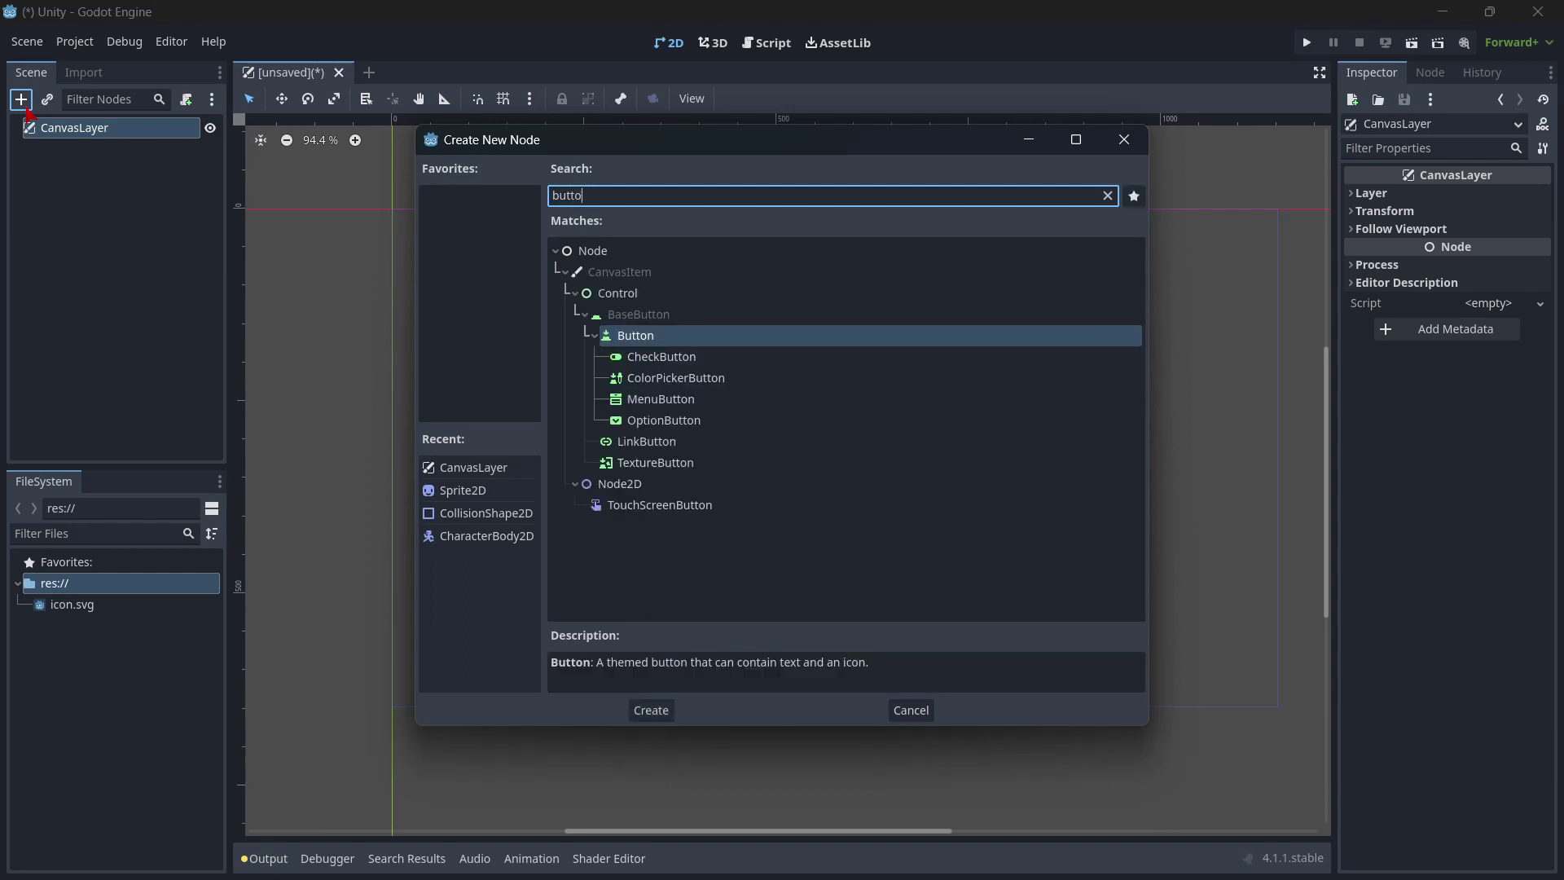
key("Return")
Stretch the Button taller and wide, and set its text to 1+
scroll(417, 300, "up", 1)
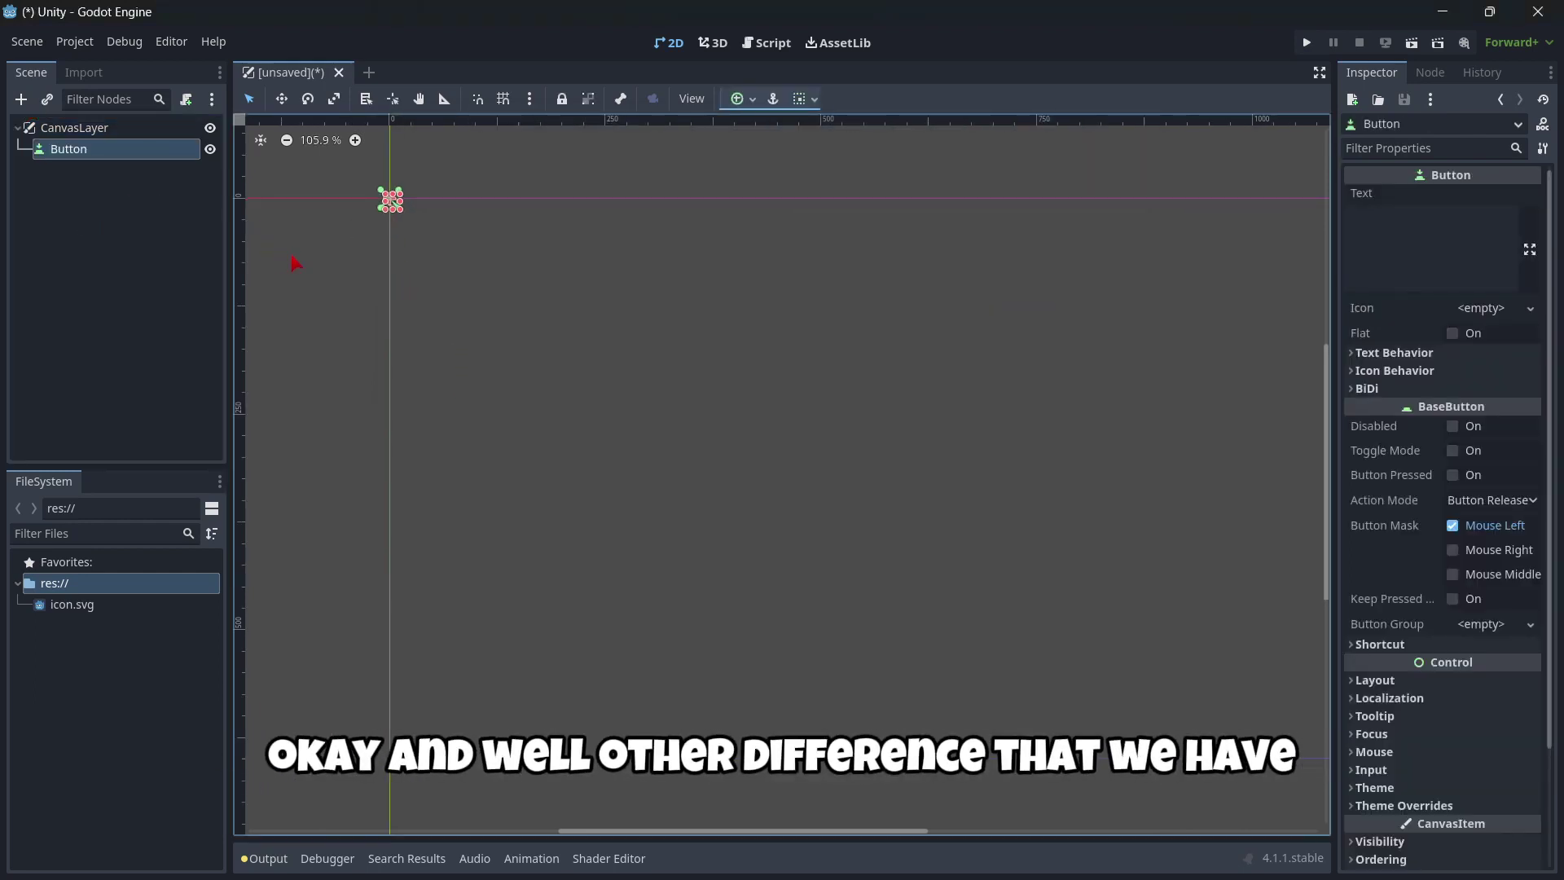
left_click_drag(400, 214, 464, 352)
left_click_drag(405, 279, 1077, 279)
left_click(1431, 215)
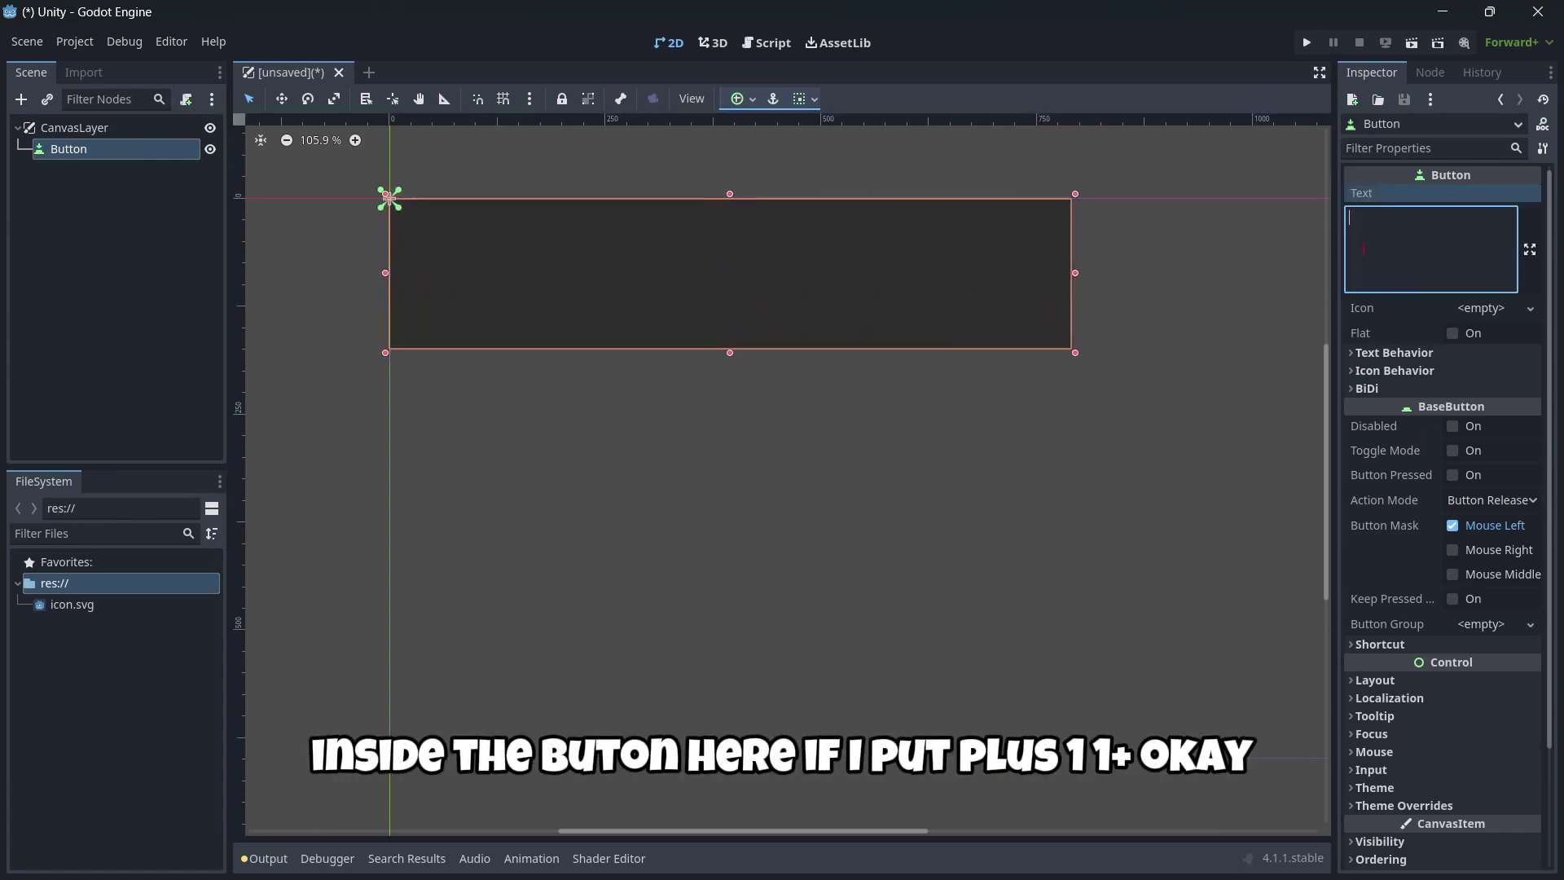
type("1+")
scroll(741, 471, "down", 3)
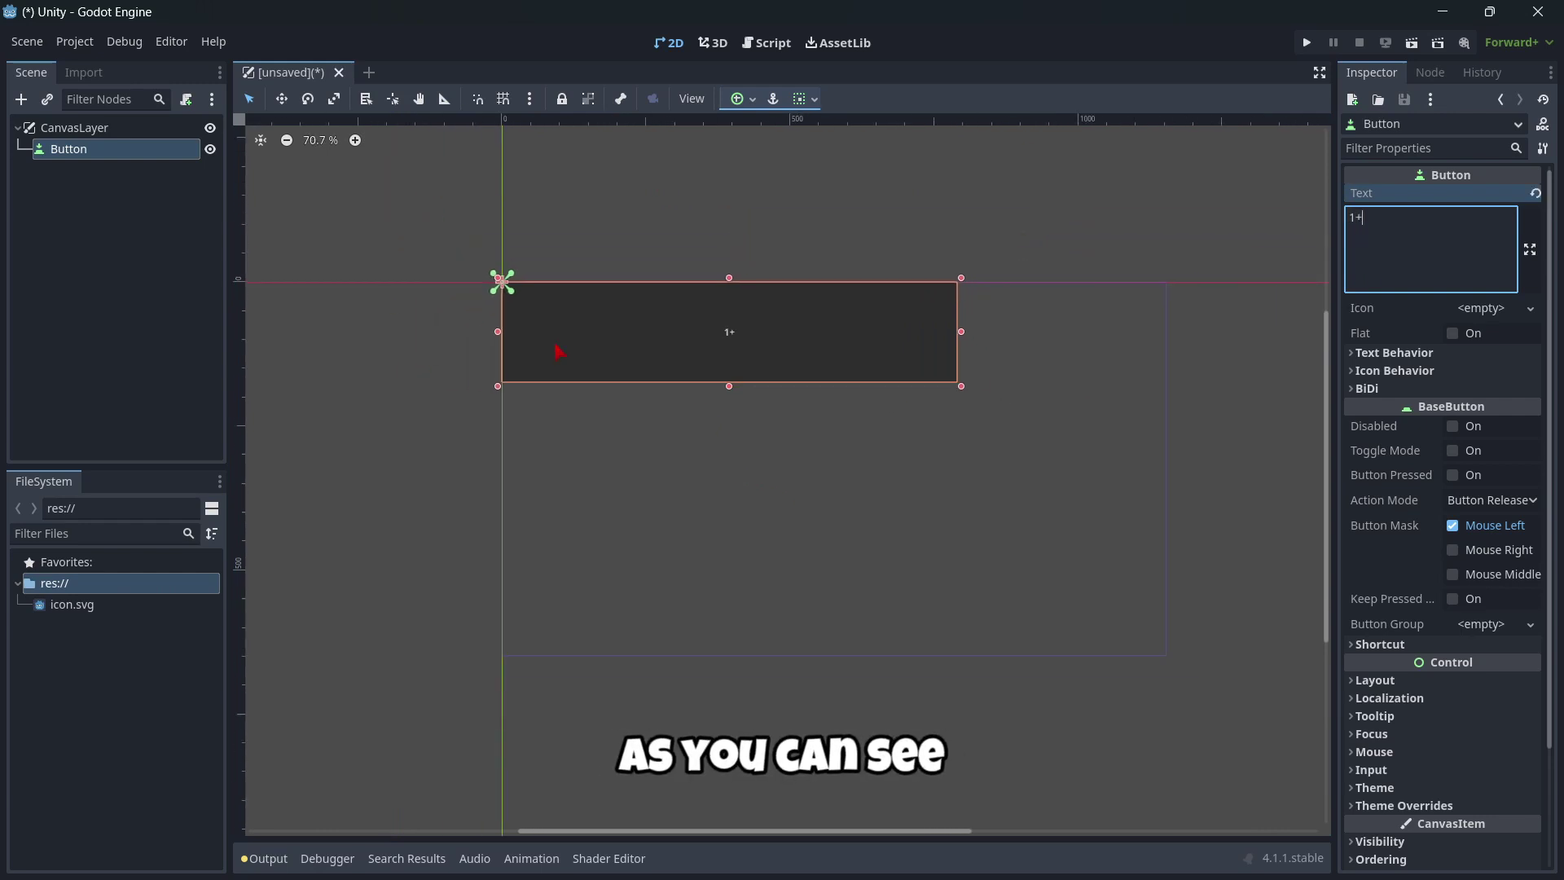
left_click(111, 155)
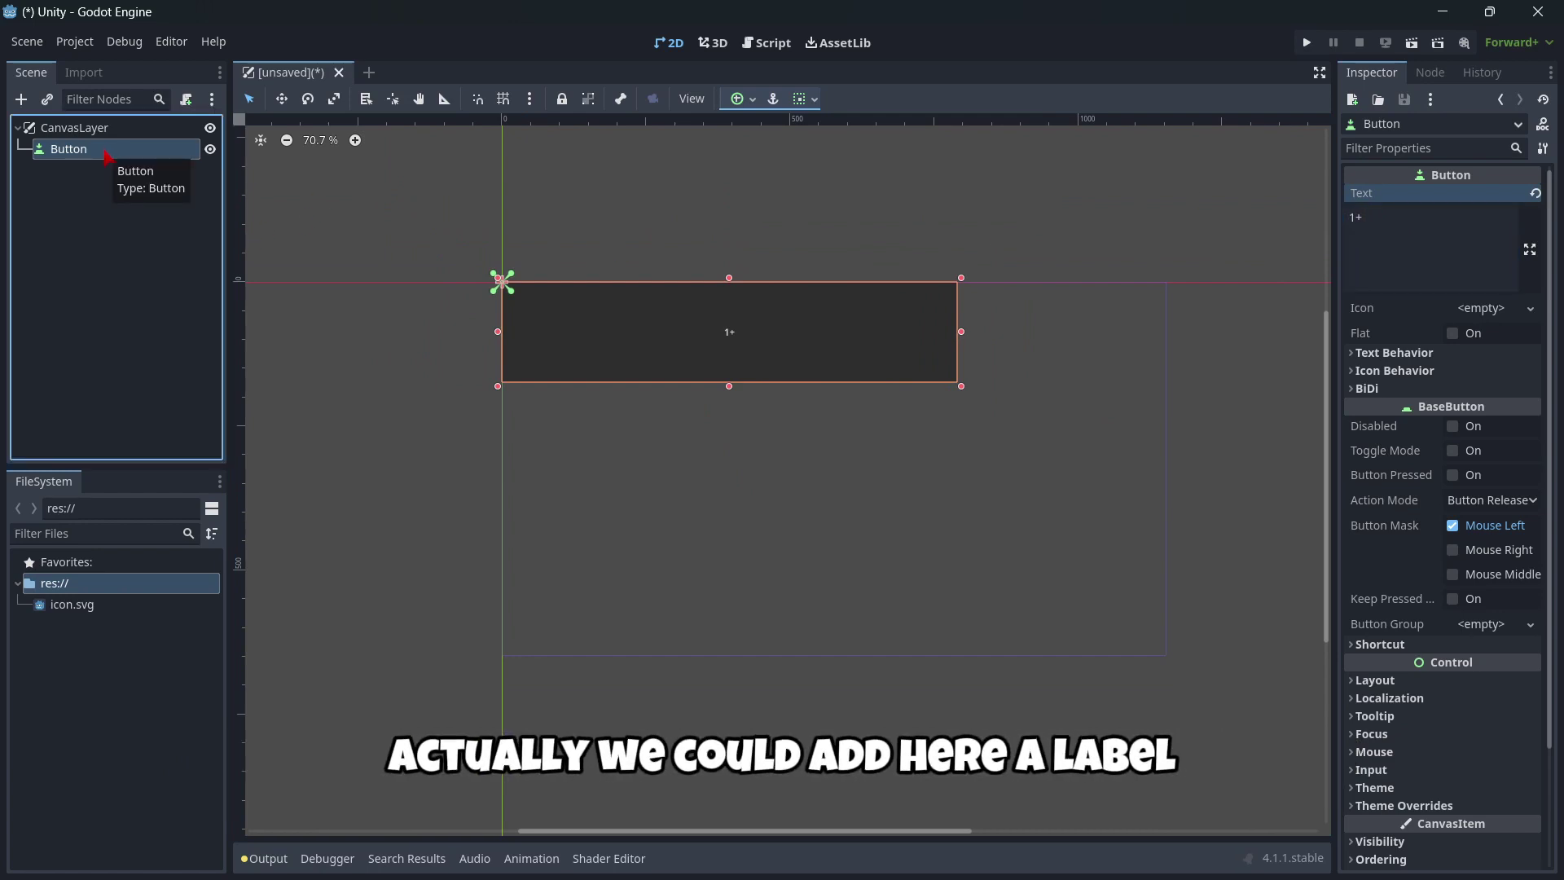
Add a trial Label under the Button with a full-rect anchor and placeholder text 'dsadsadasdsad'
left_click(21, 98)
type("label")
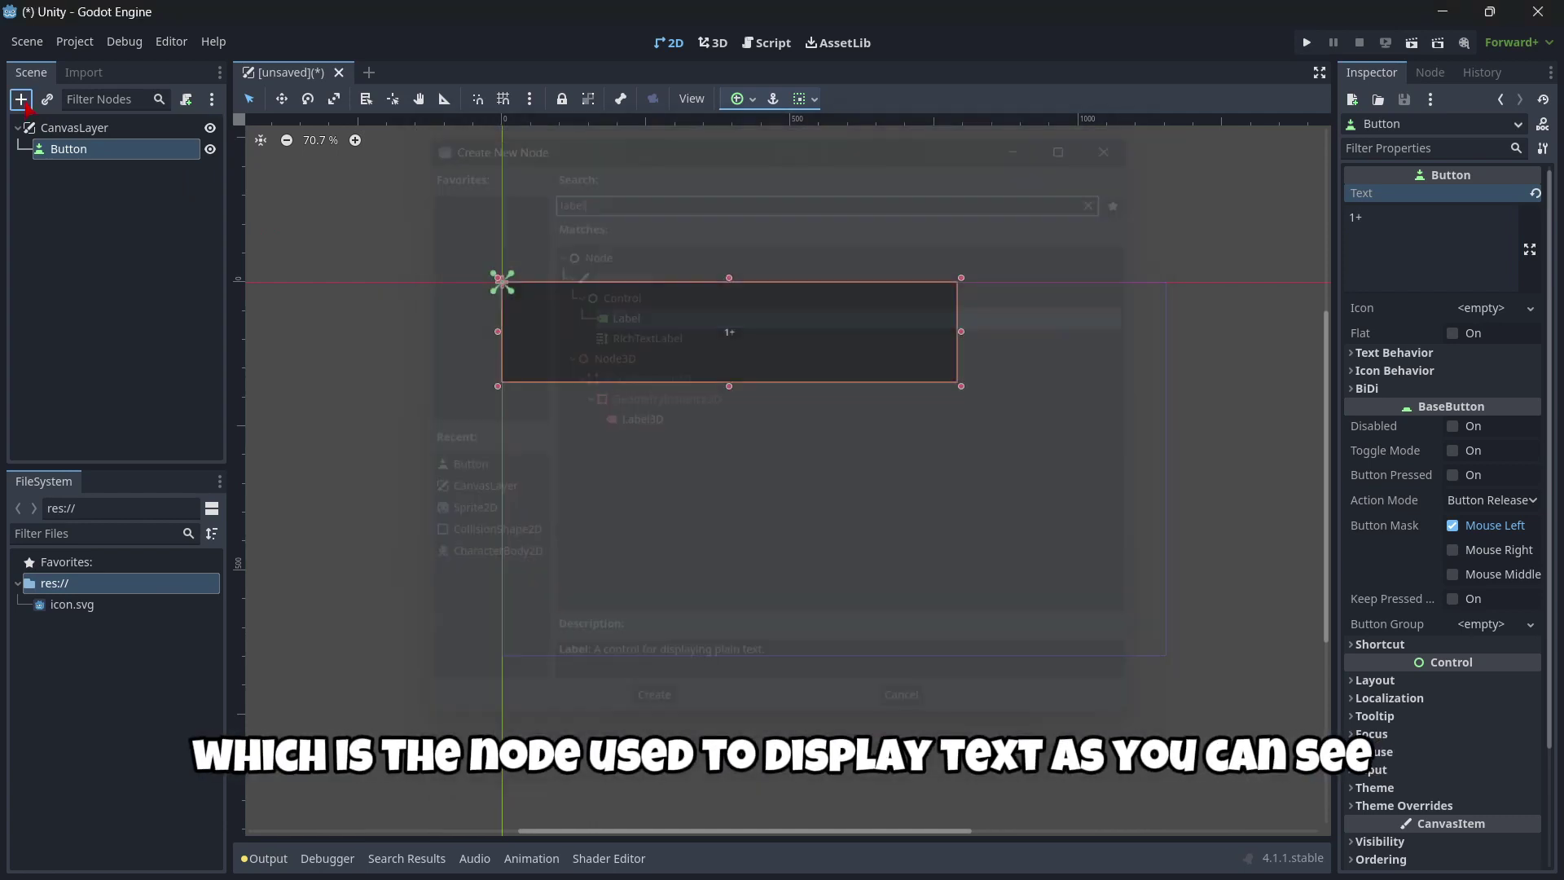
left_click(773, 99)
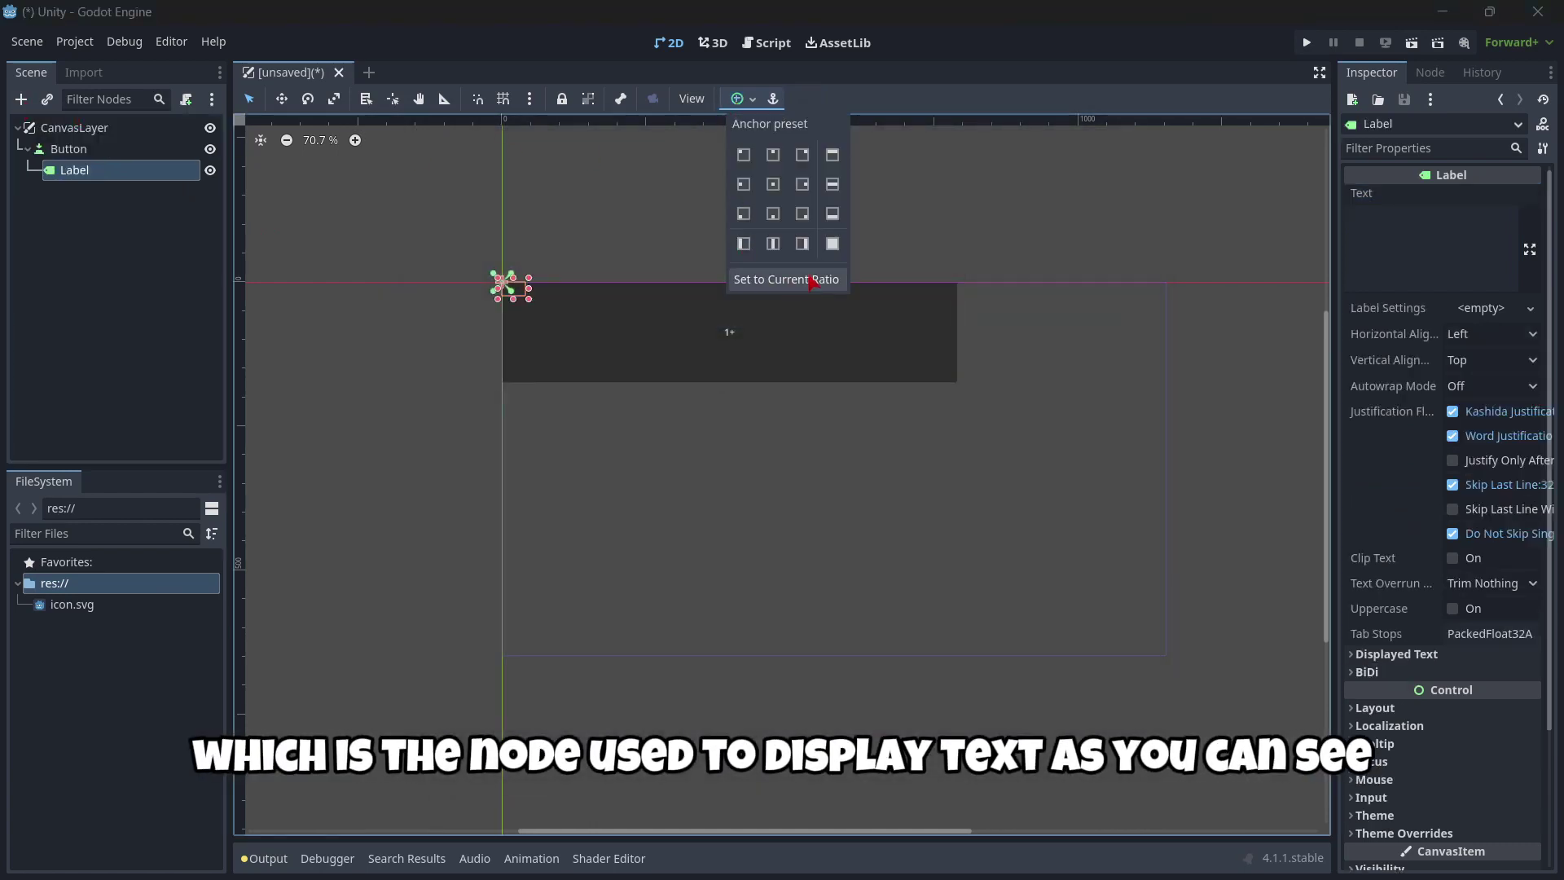
left_click(833, 242)
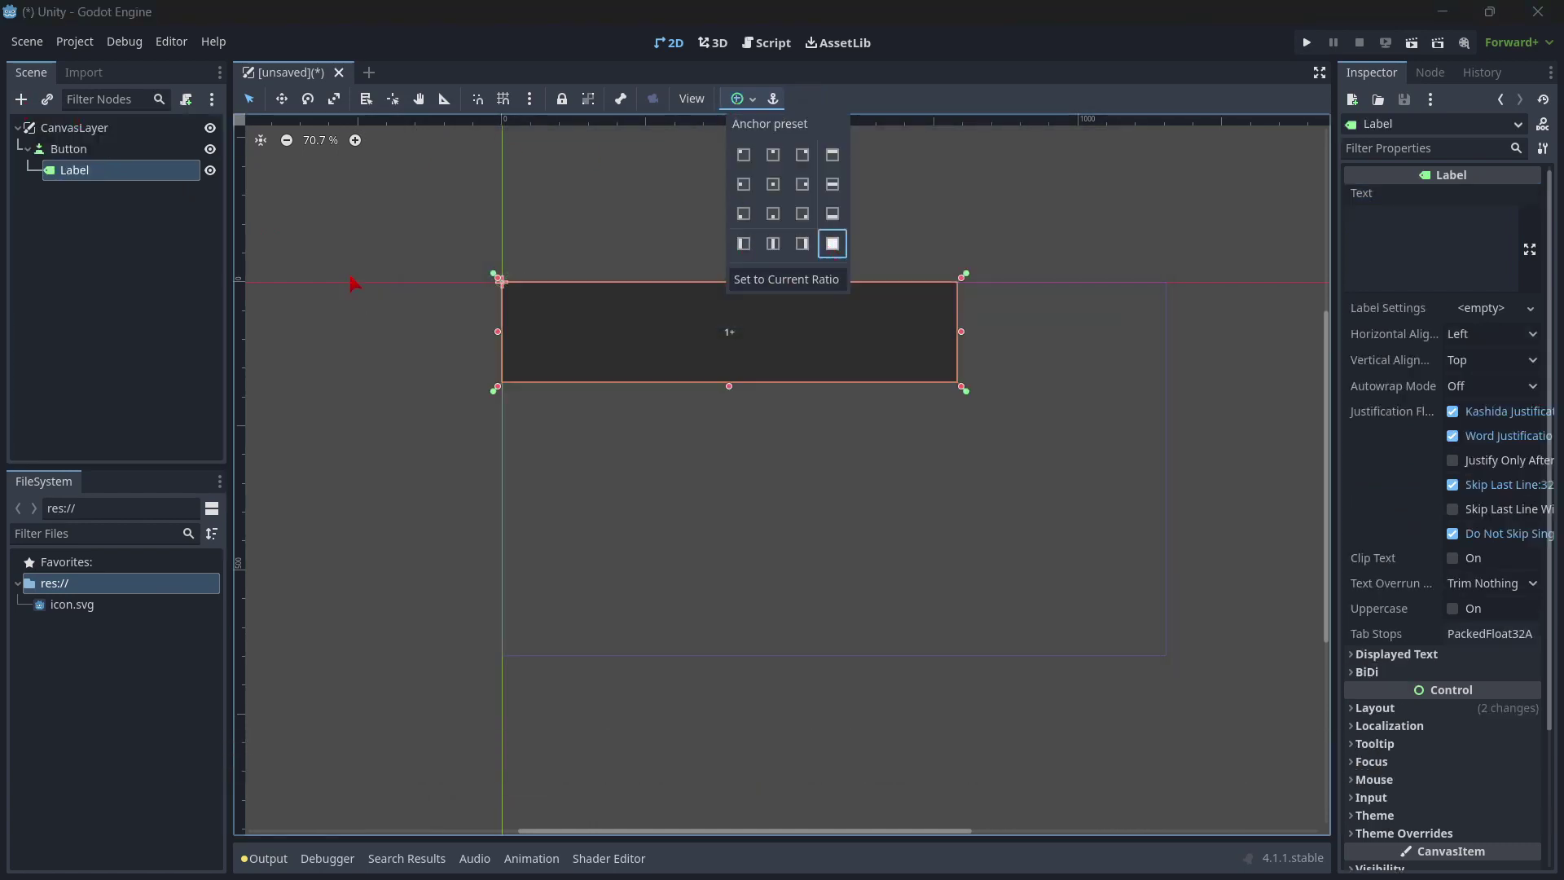
left_click(1410, 235)
type("dsadsadasdsad")
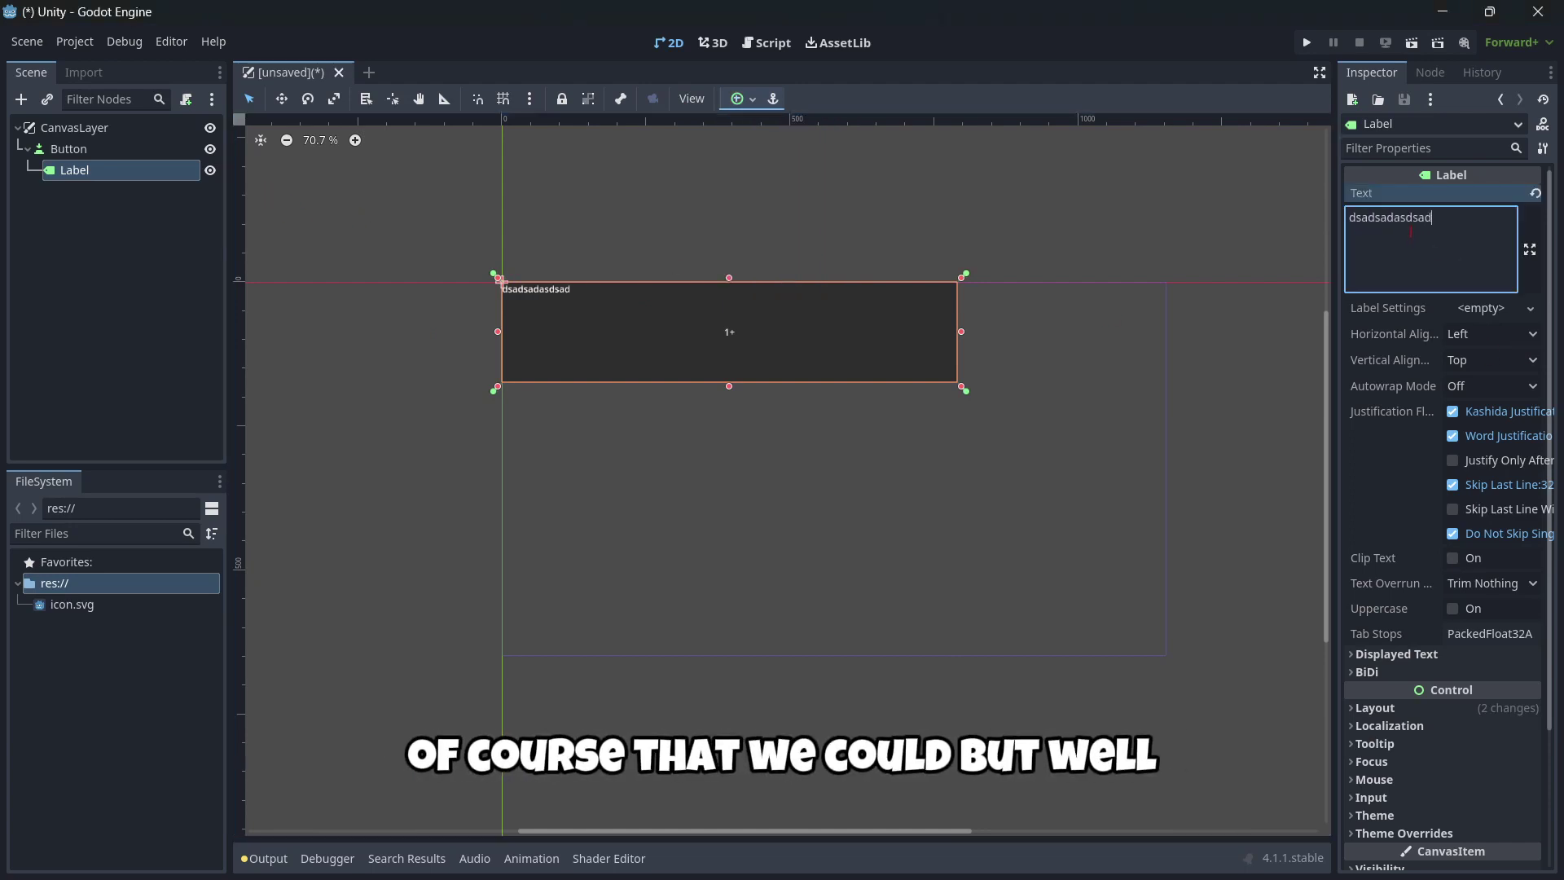
Delete the Label node, confirming with OK, and reselect the 1+ Button
left_click(108, 174)
key("Delete")
left_click(738, 457)
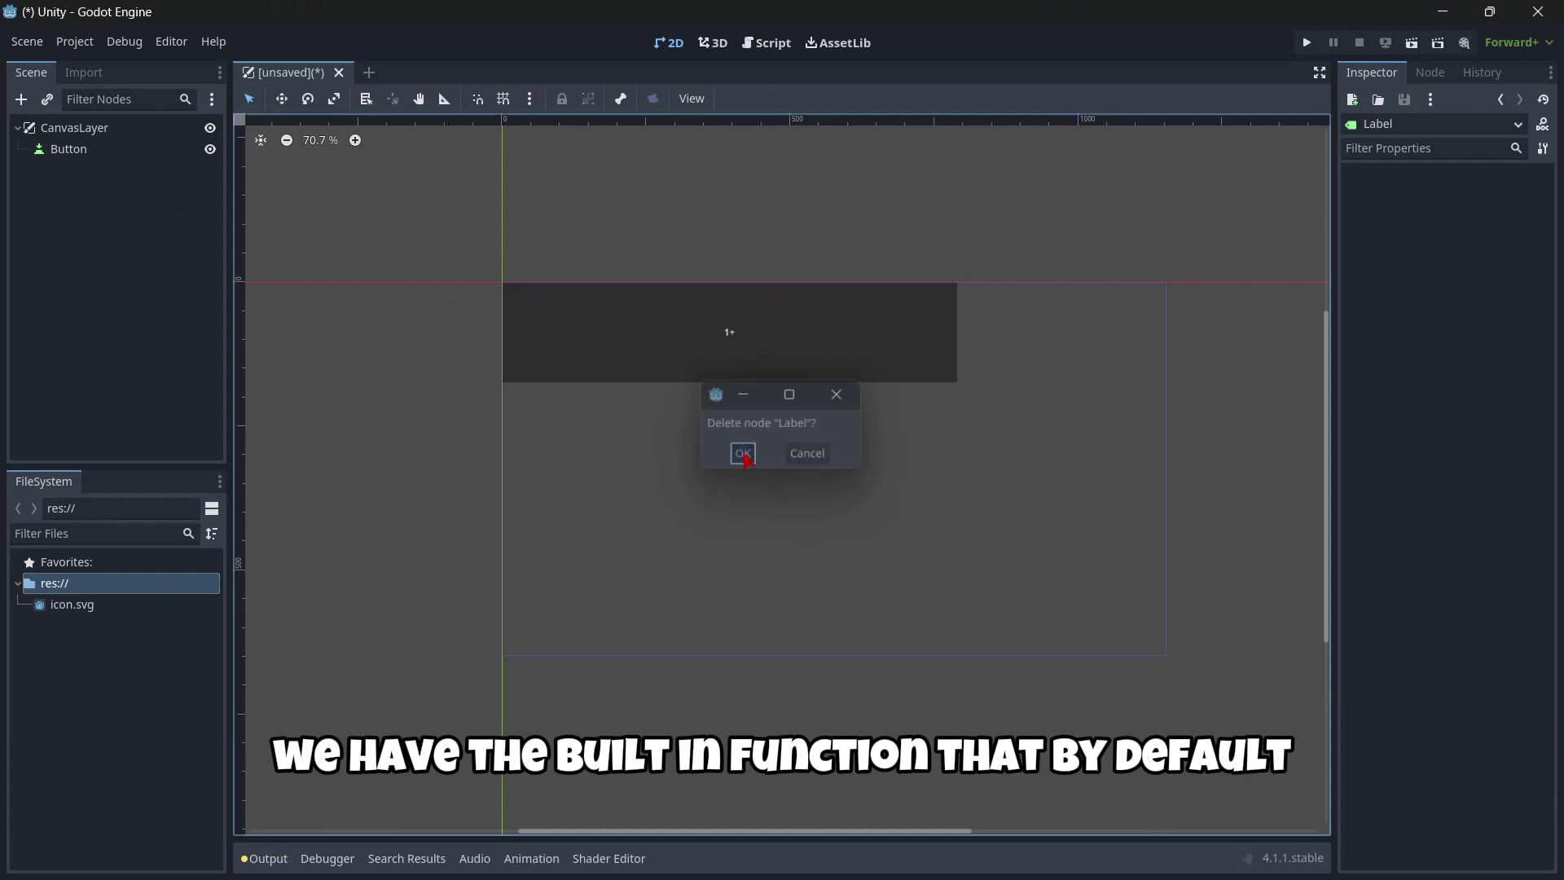
left_click(91, 154)
left_click(1354, 229)
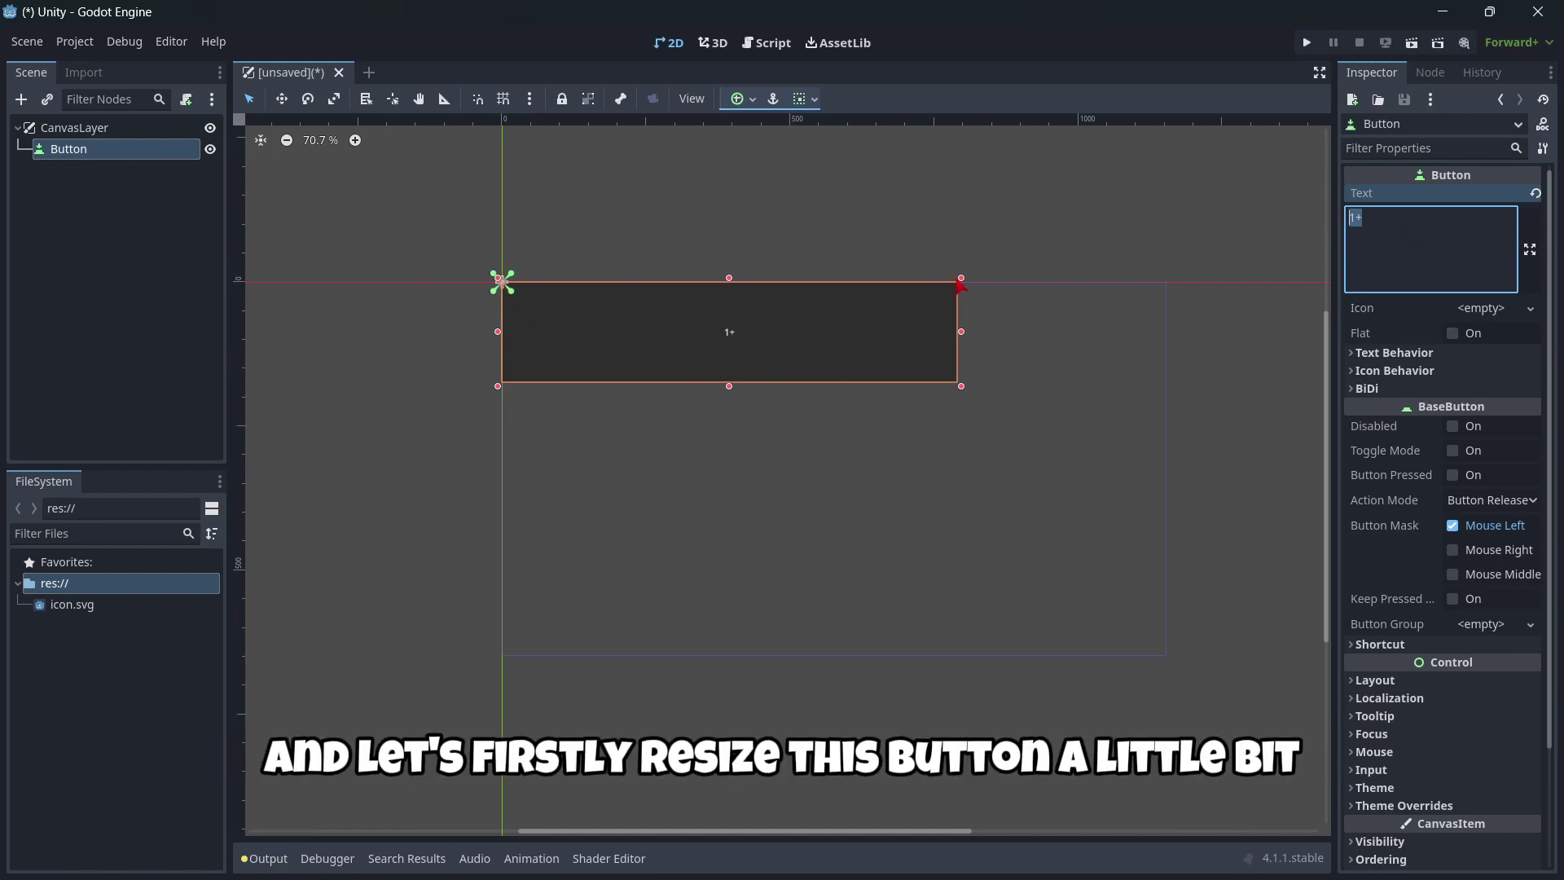
Shrink the 1+ button, give it the Center Bottom anchor, and raise it slightly
left_click_drag(961, 284, 615, 339)
left_click(739, 99)
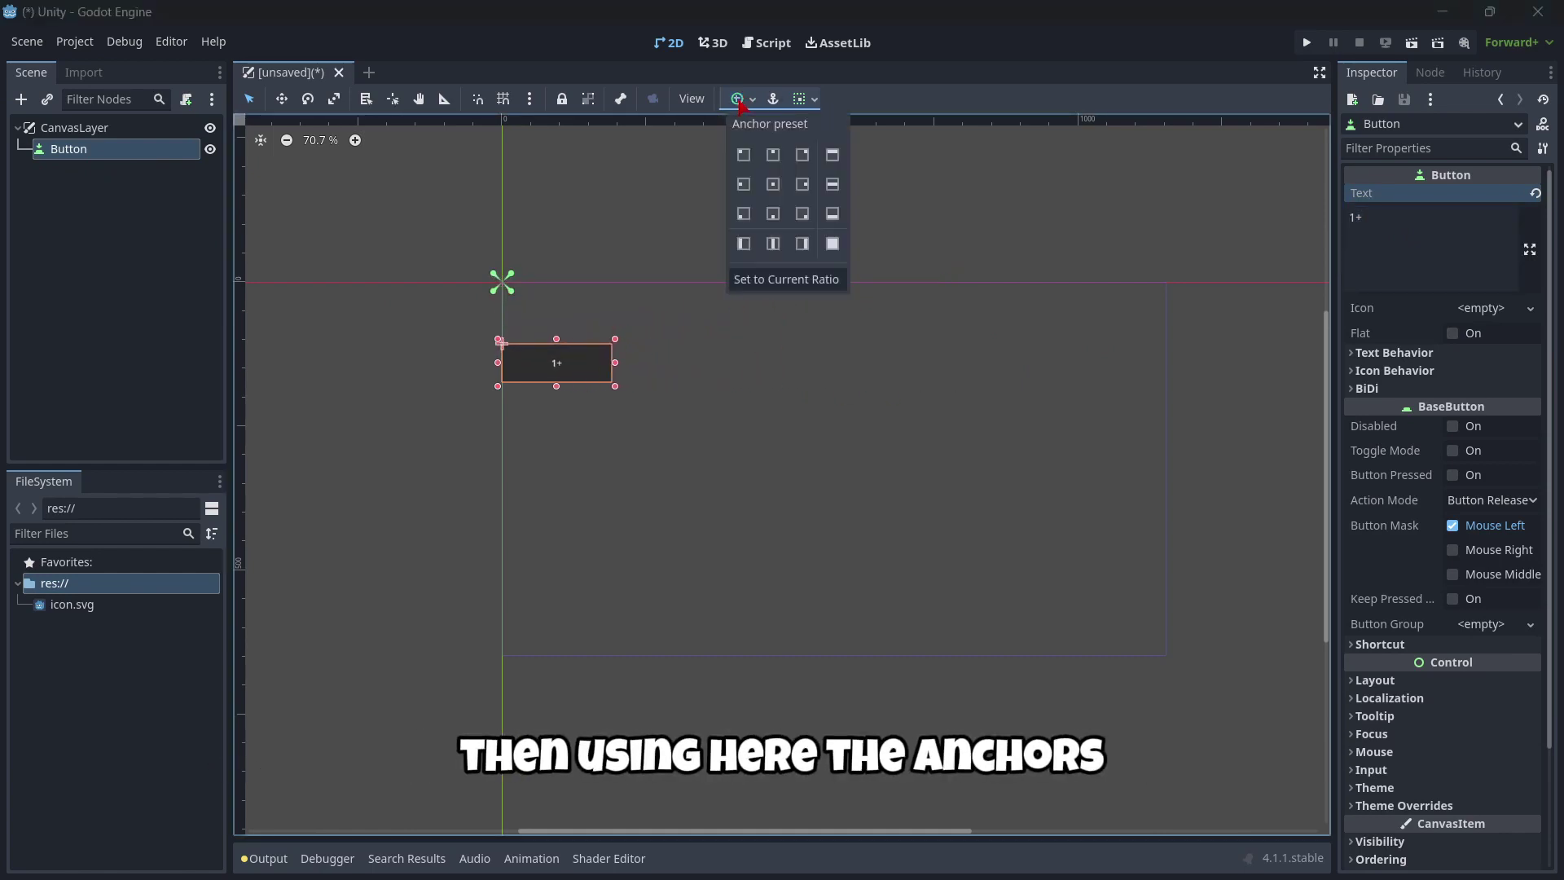
left_click(773, 214)
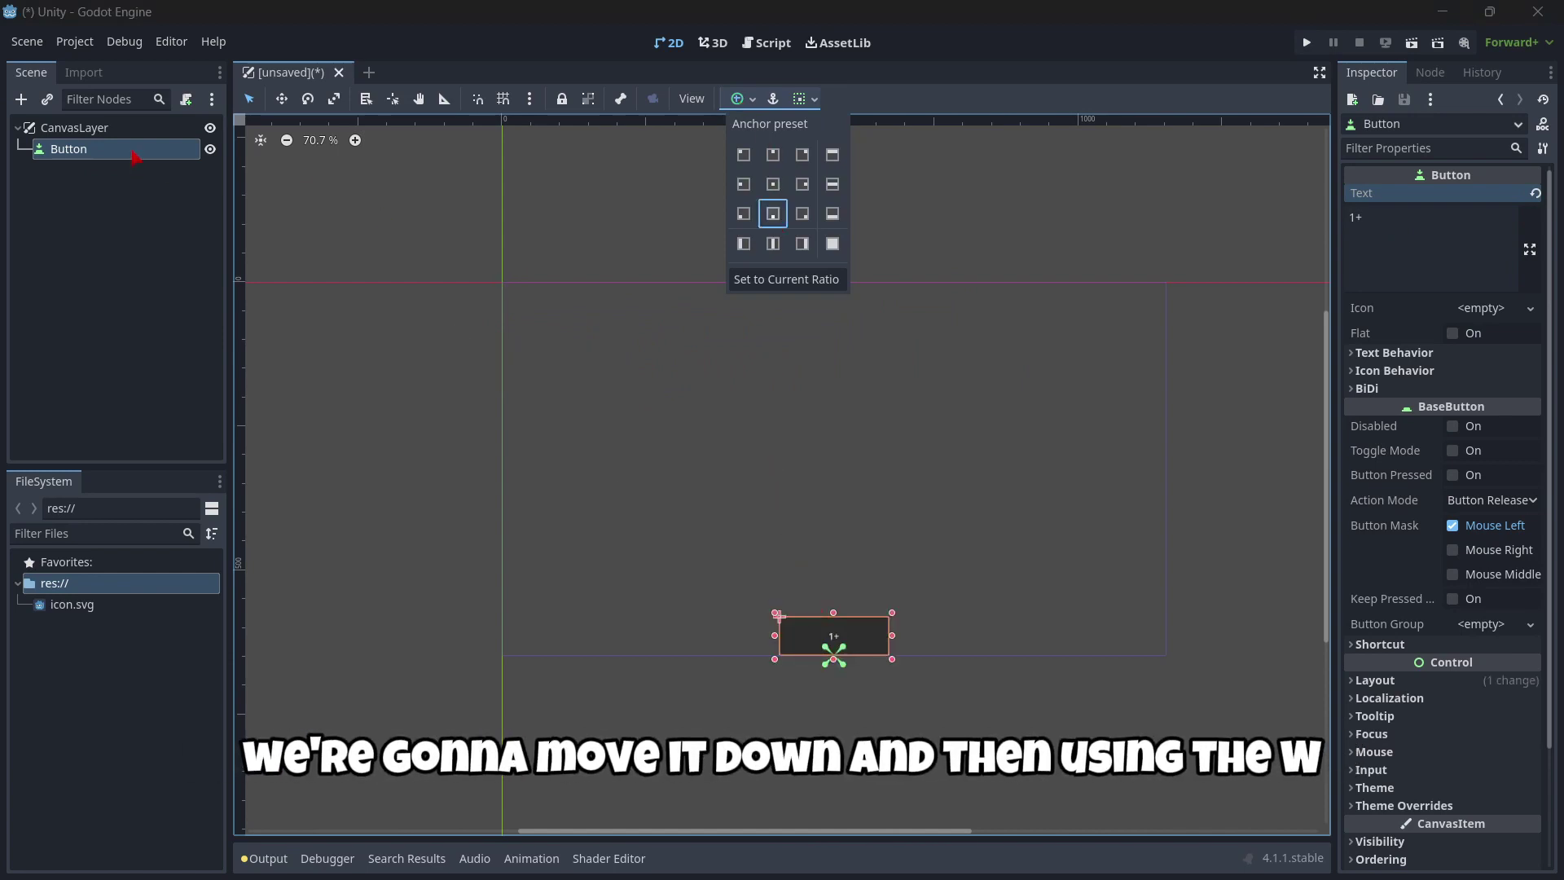
key("w")
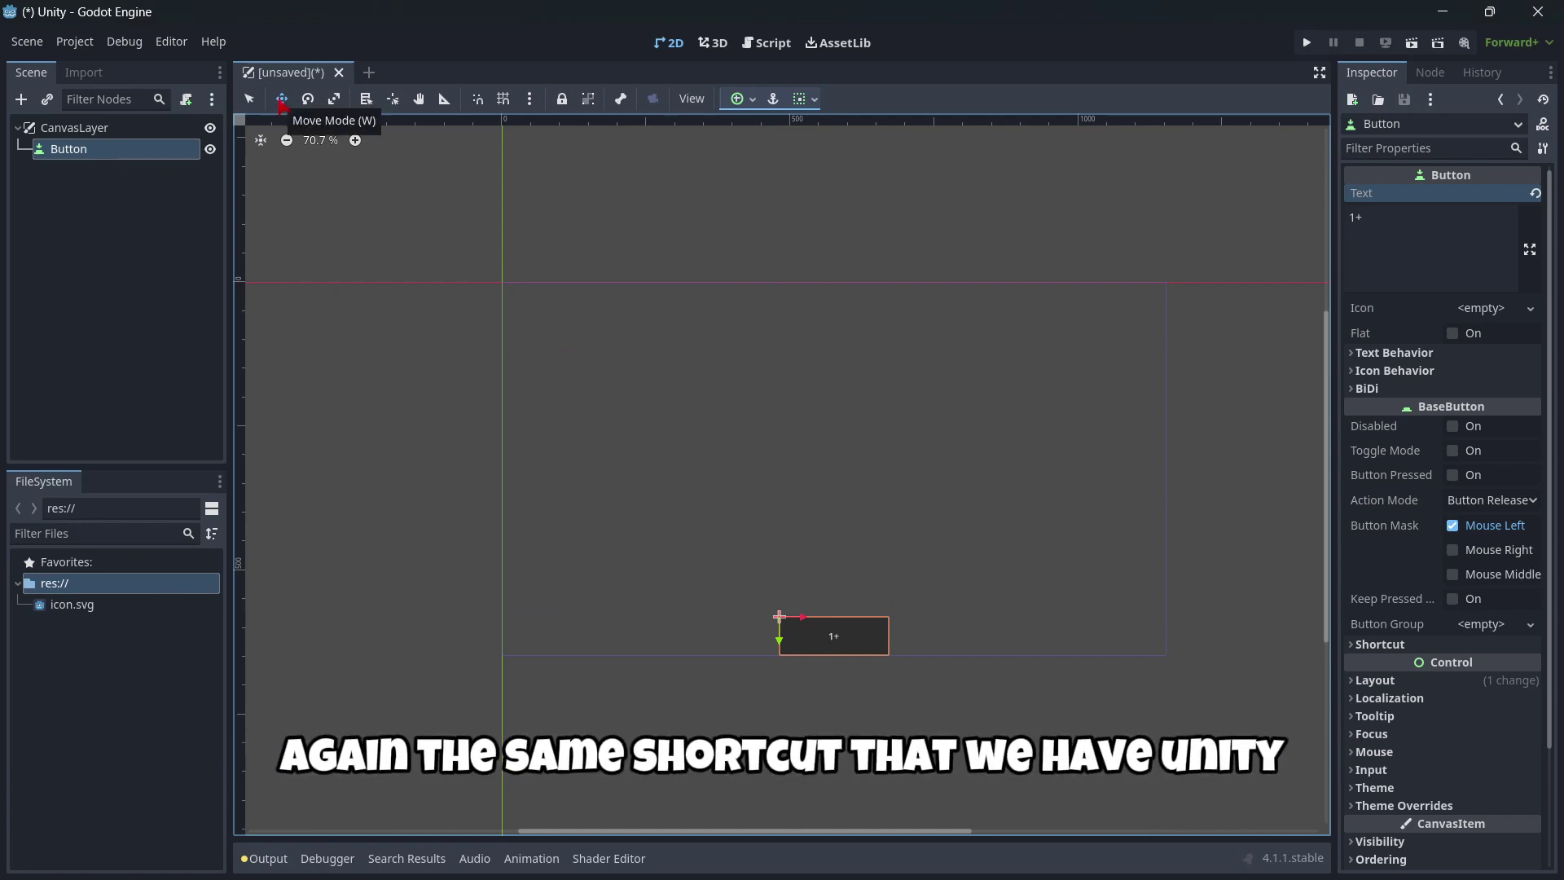
left_click_drag(780, 645, 787, 582)
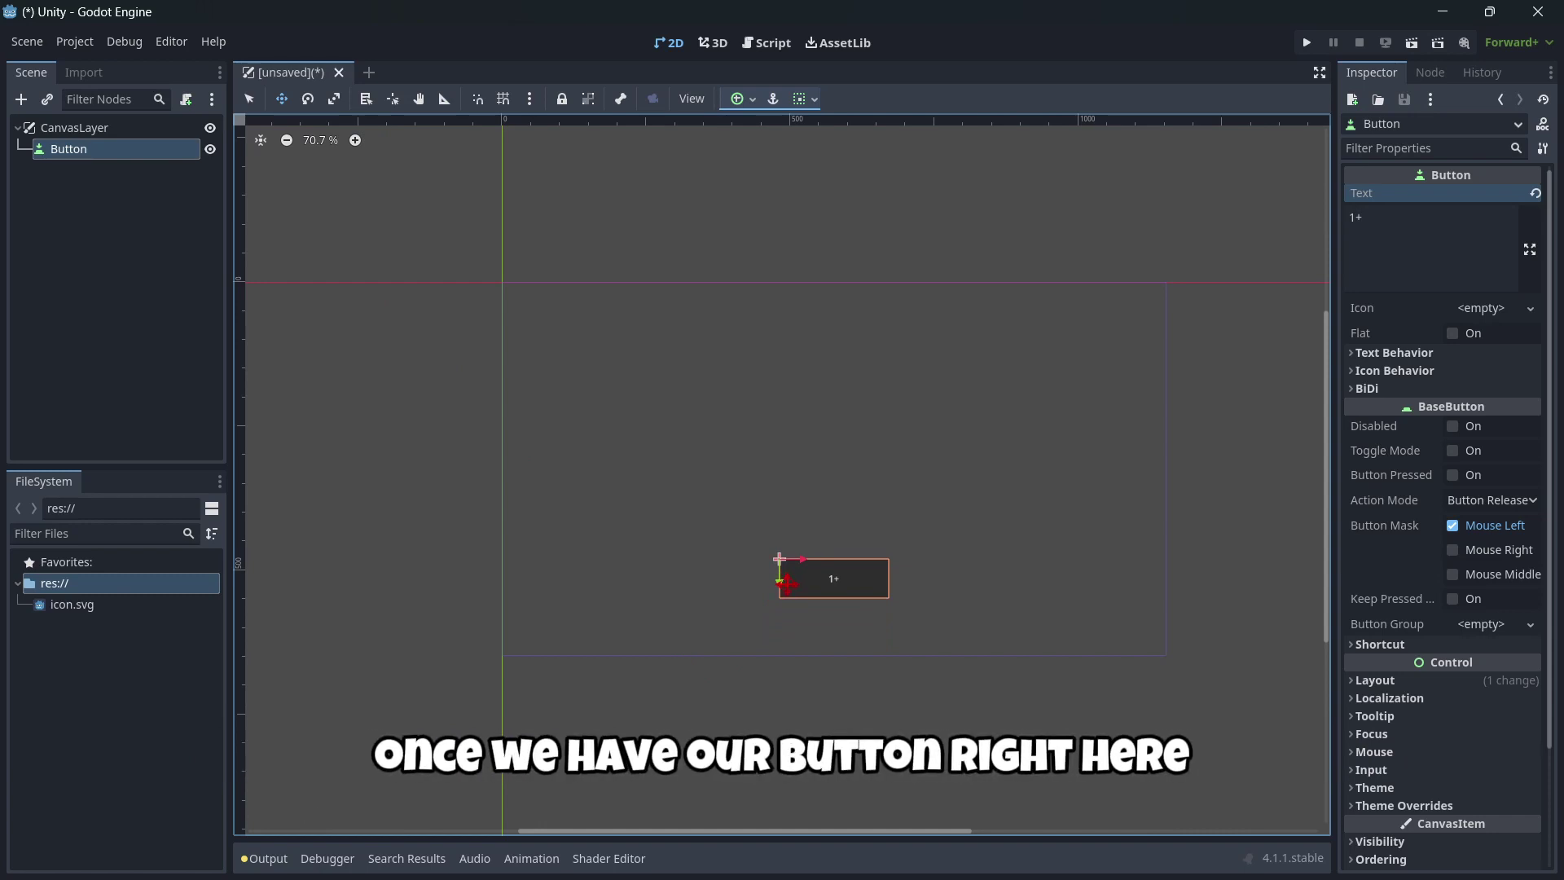
scroll(714, 441, "down", 4)
scroll(902, 507, "up", 3)
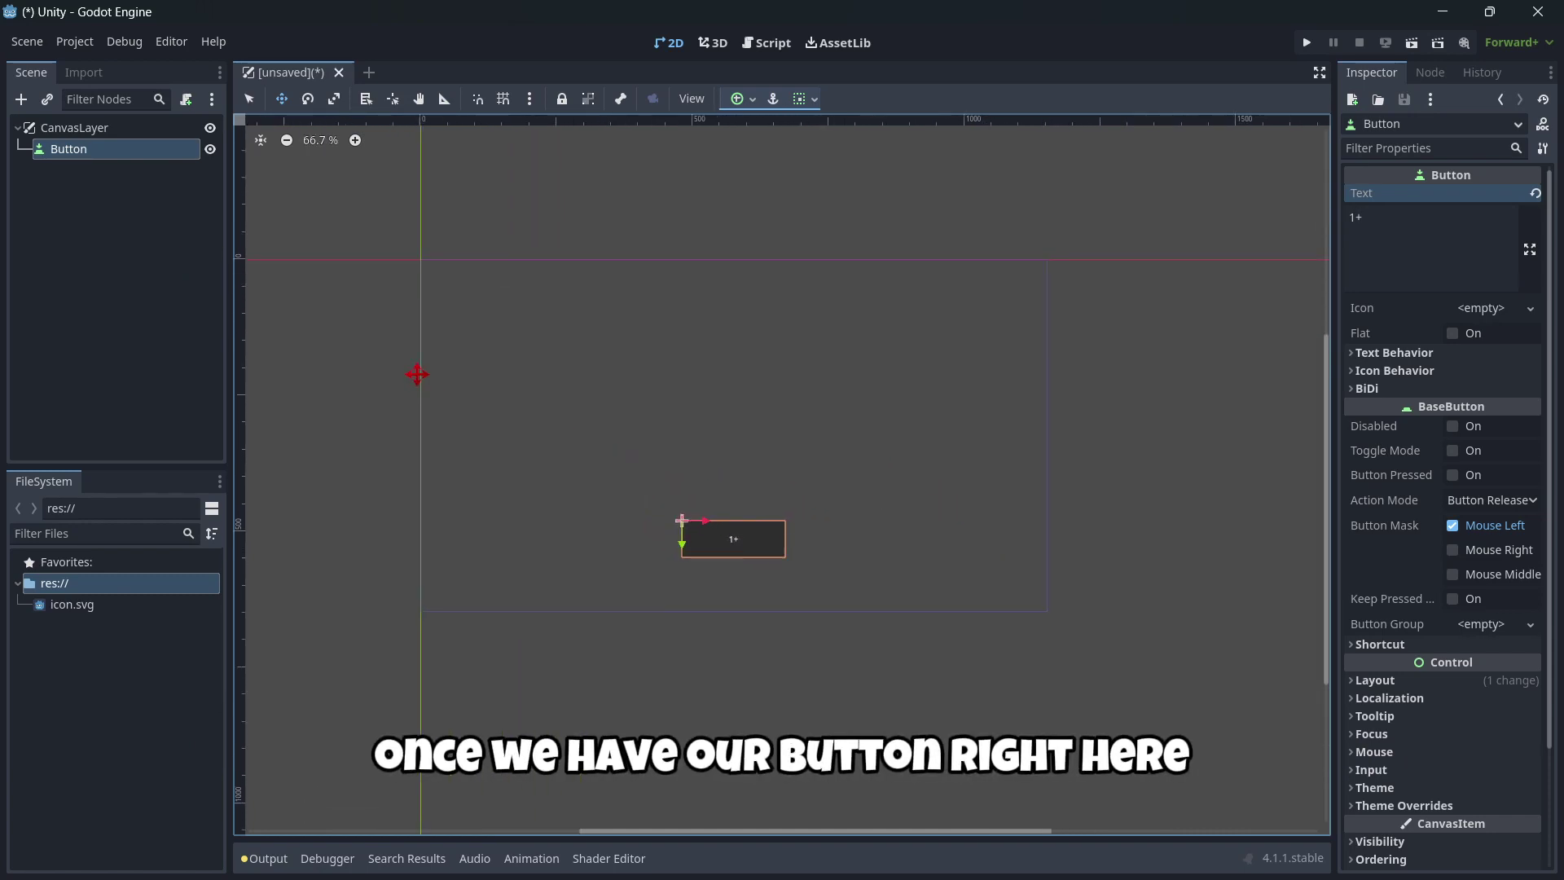
Add a Label node under CanvasLayer
left_click(88, 132)
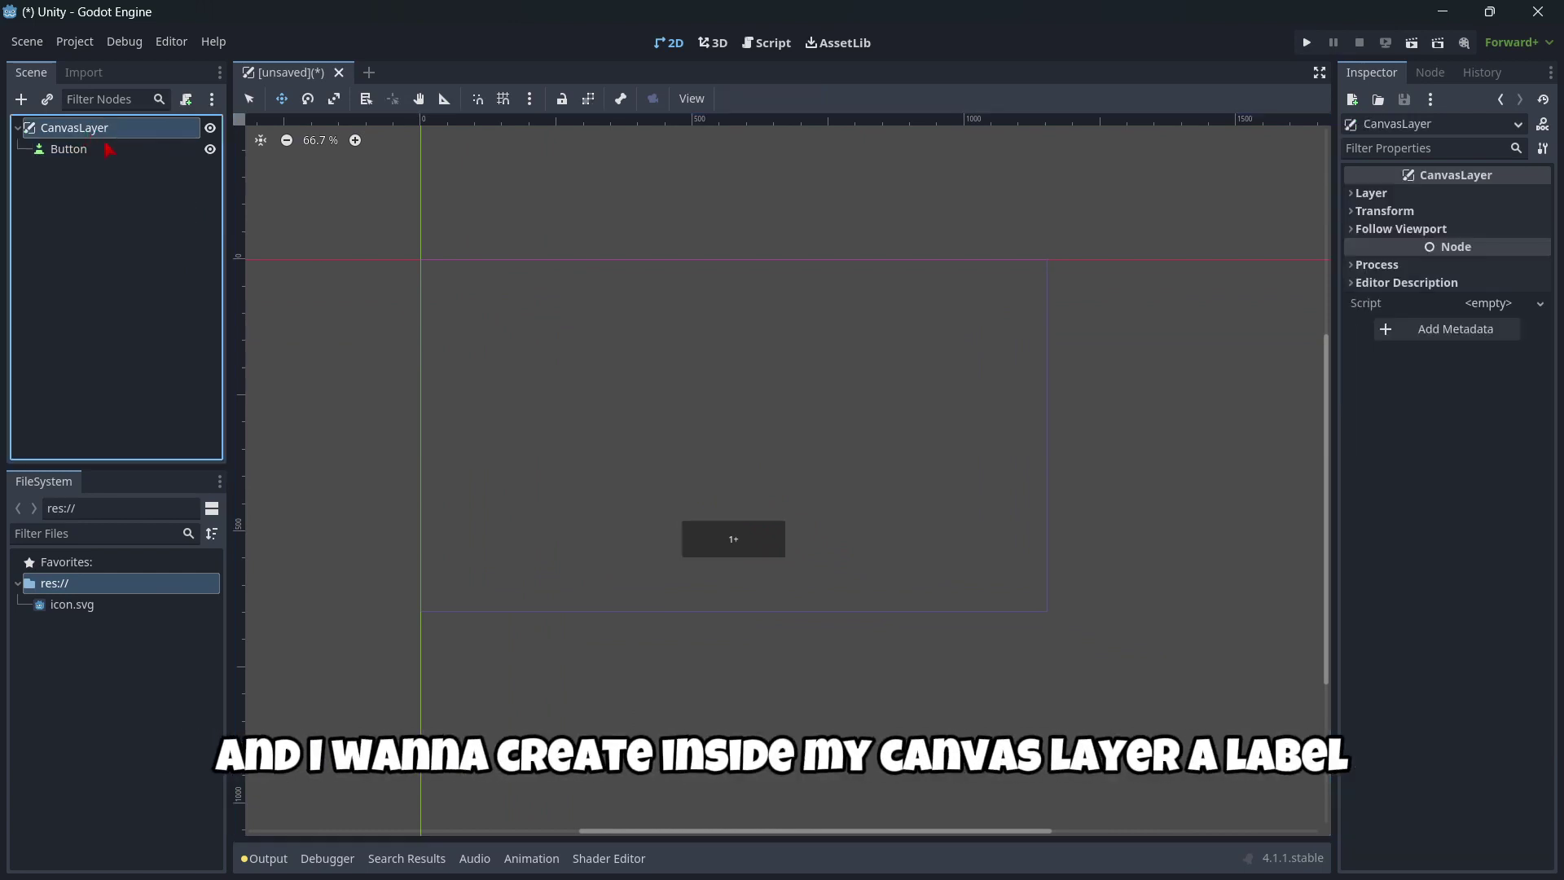
left_click(21, 99)
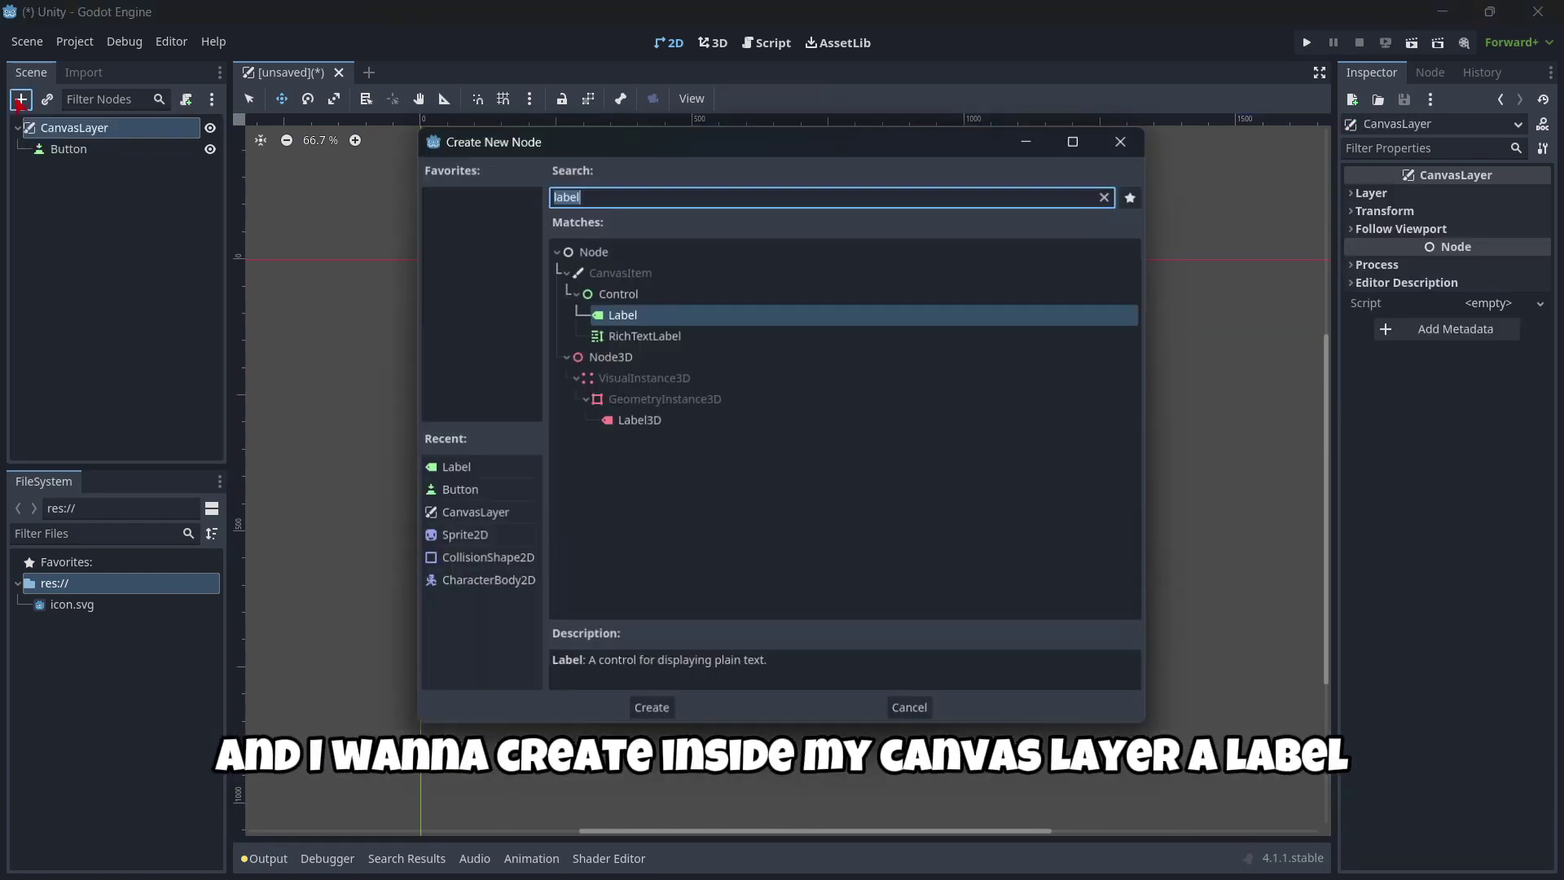
type("label")
key("Return")
Set the label's text to 0 and rename it ScoreCounterText
scroll(414, 264, "up", 3)
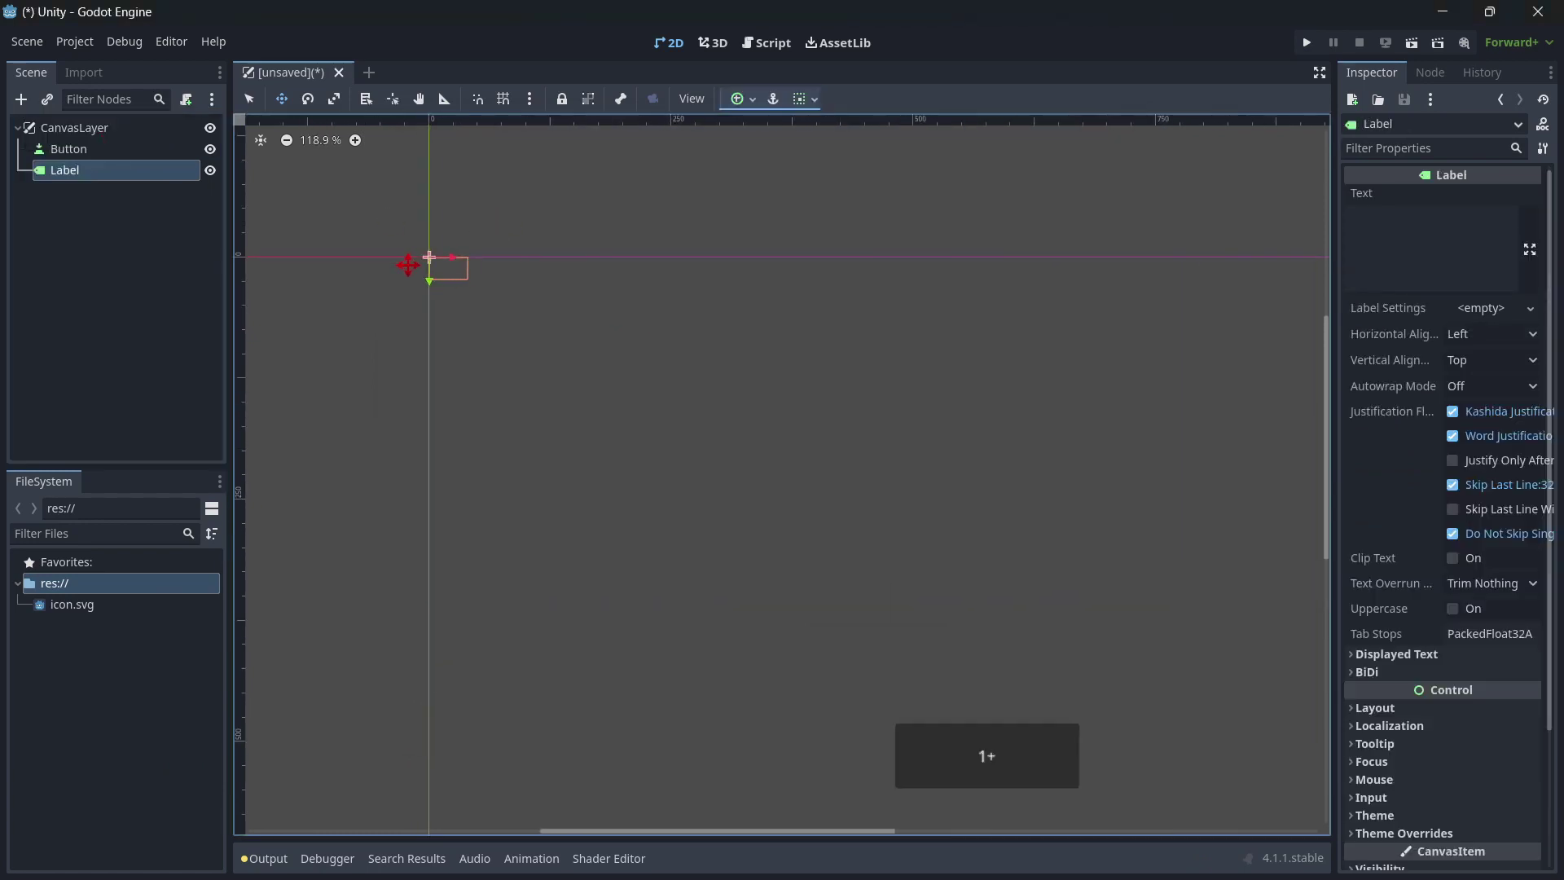
left_click(1434, 236)
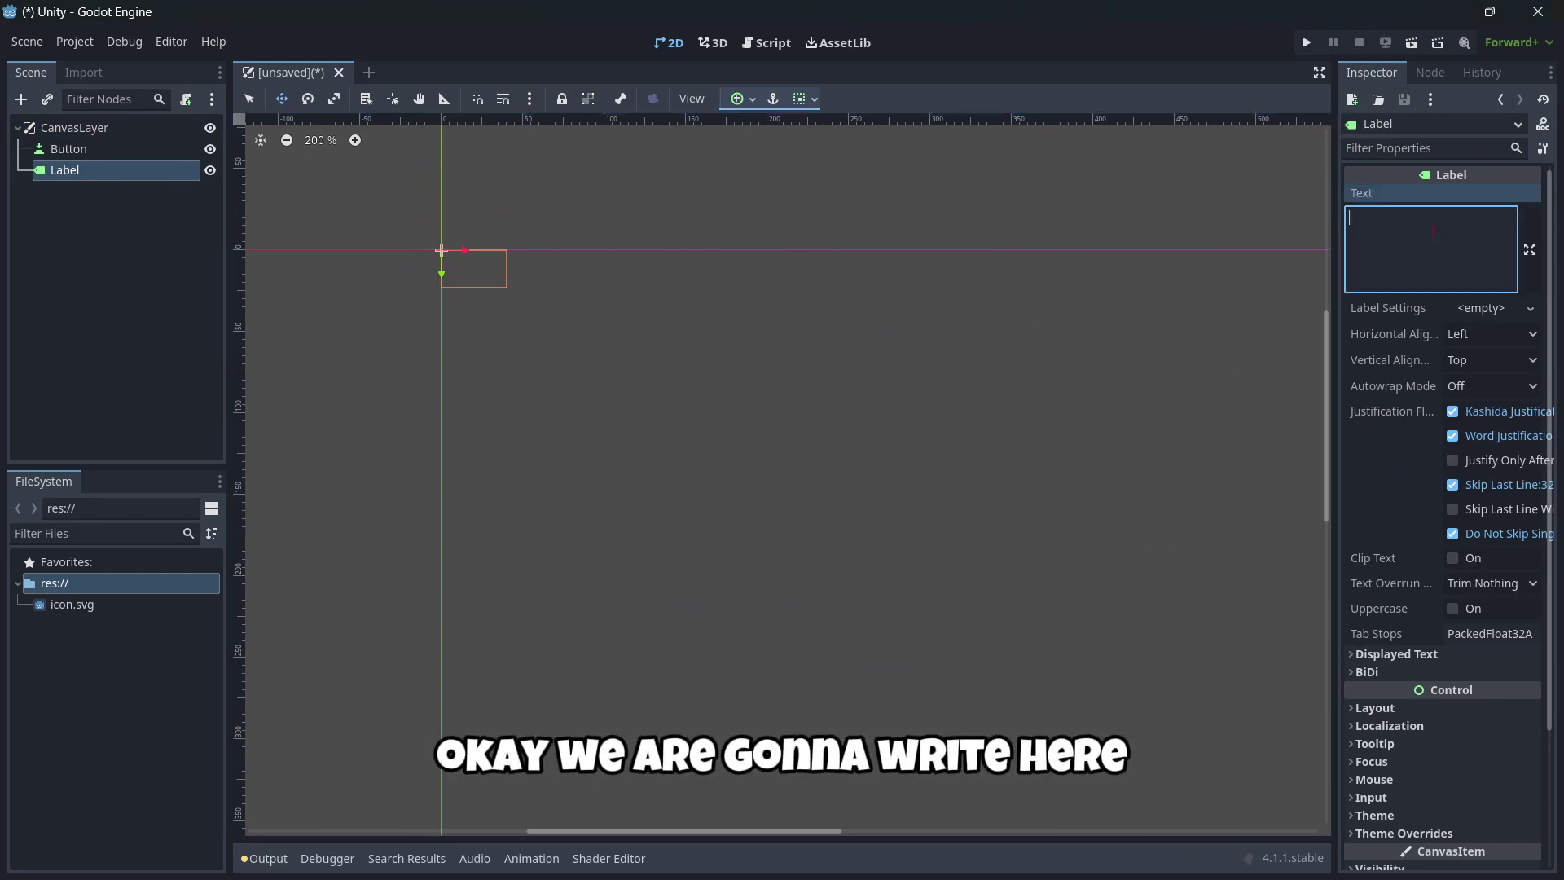
type("0")
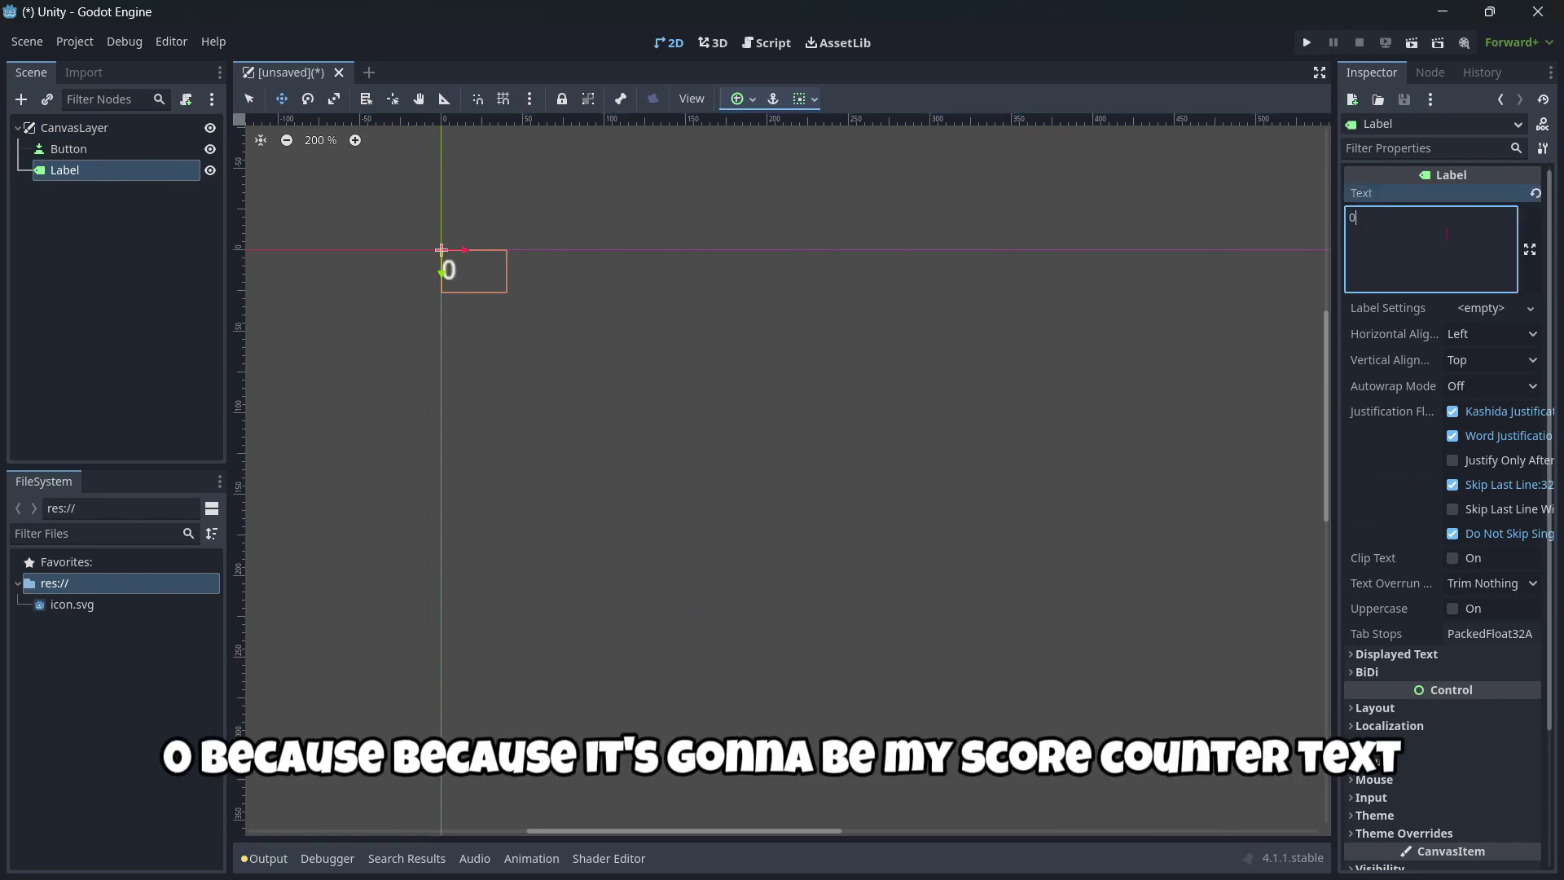
left_click(96, 178)
double_click(97, 175)
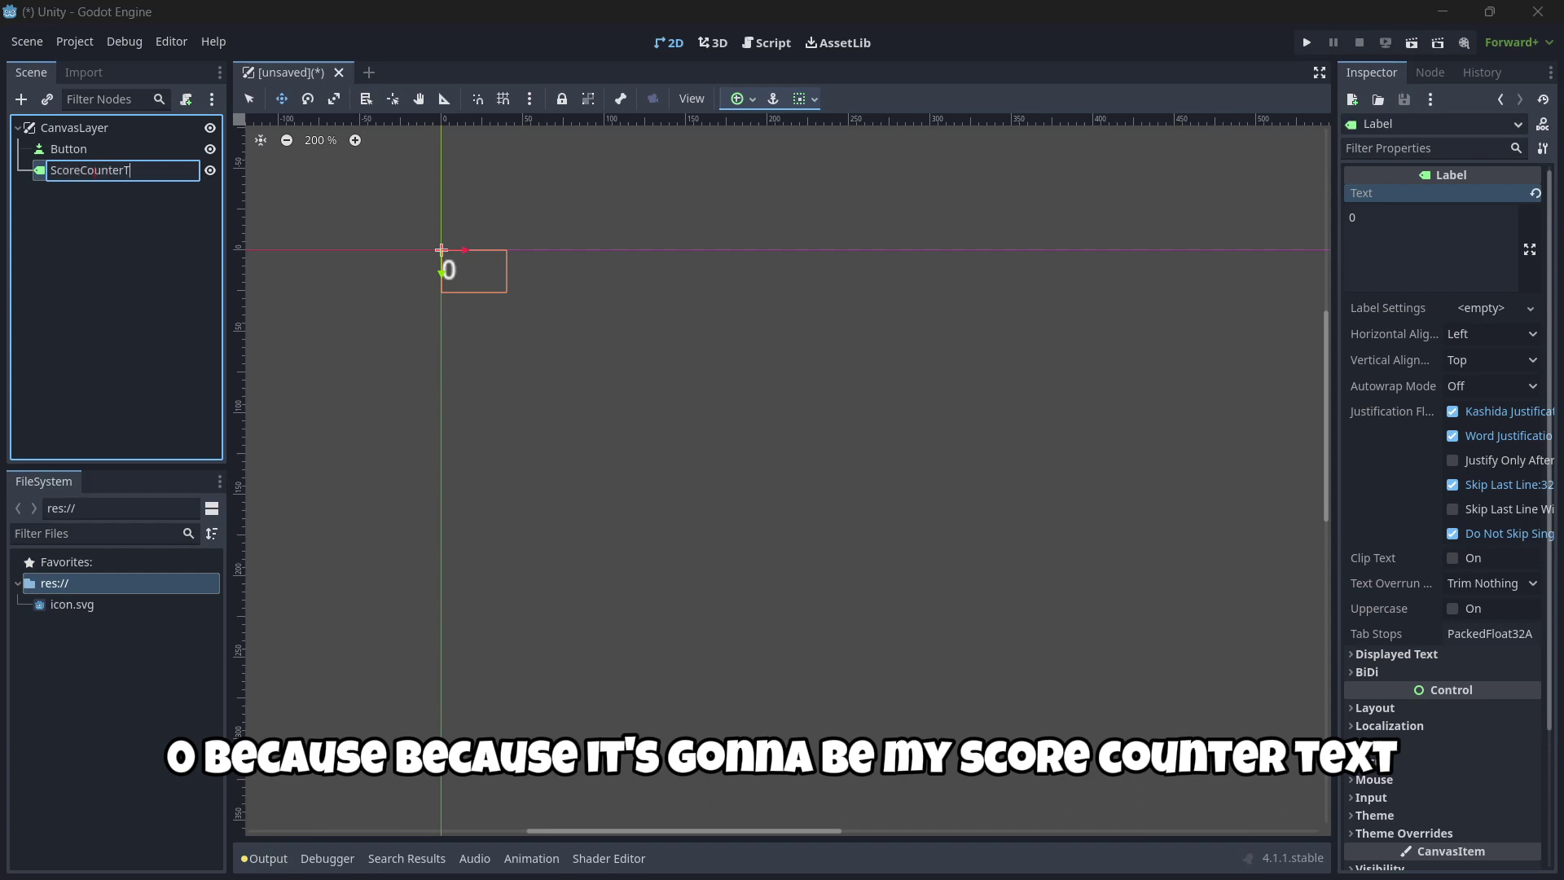
type("ext")
key("Return")
Apply the Center anchor preset to ScoreCounterText
scroll(501, 362, "down", 3)
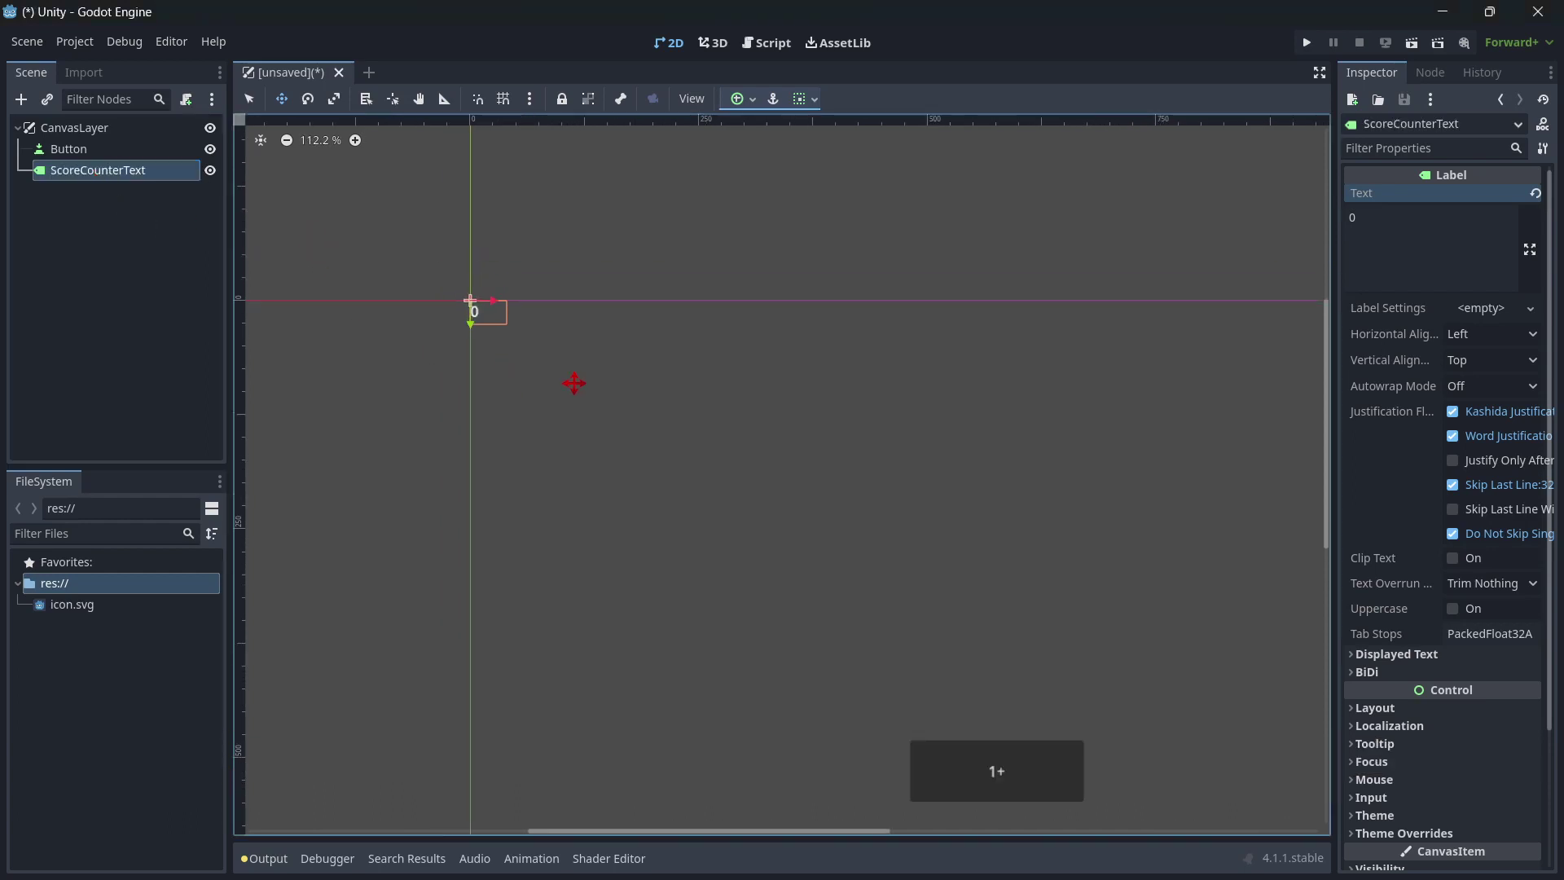
left_click(738, 98)
left_click(772, 214)
left_click(774, 184)
scroll(974, 622, "down", 3)
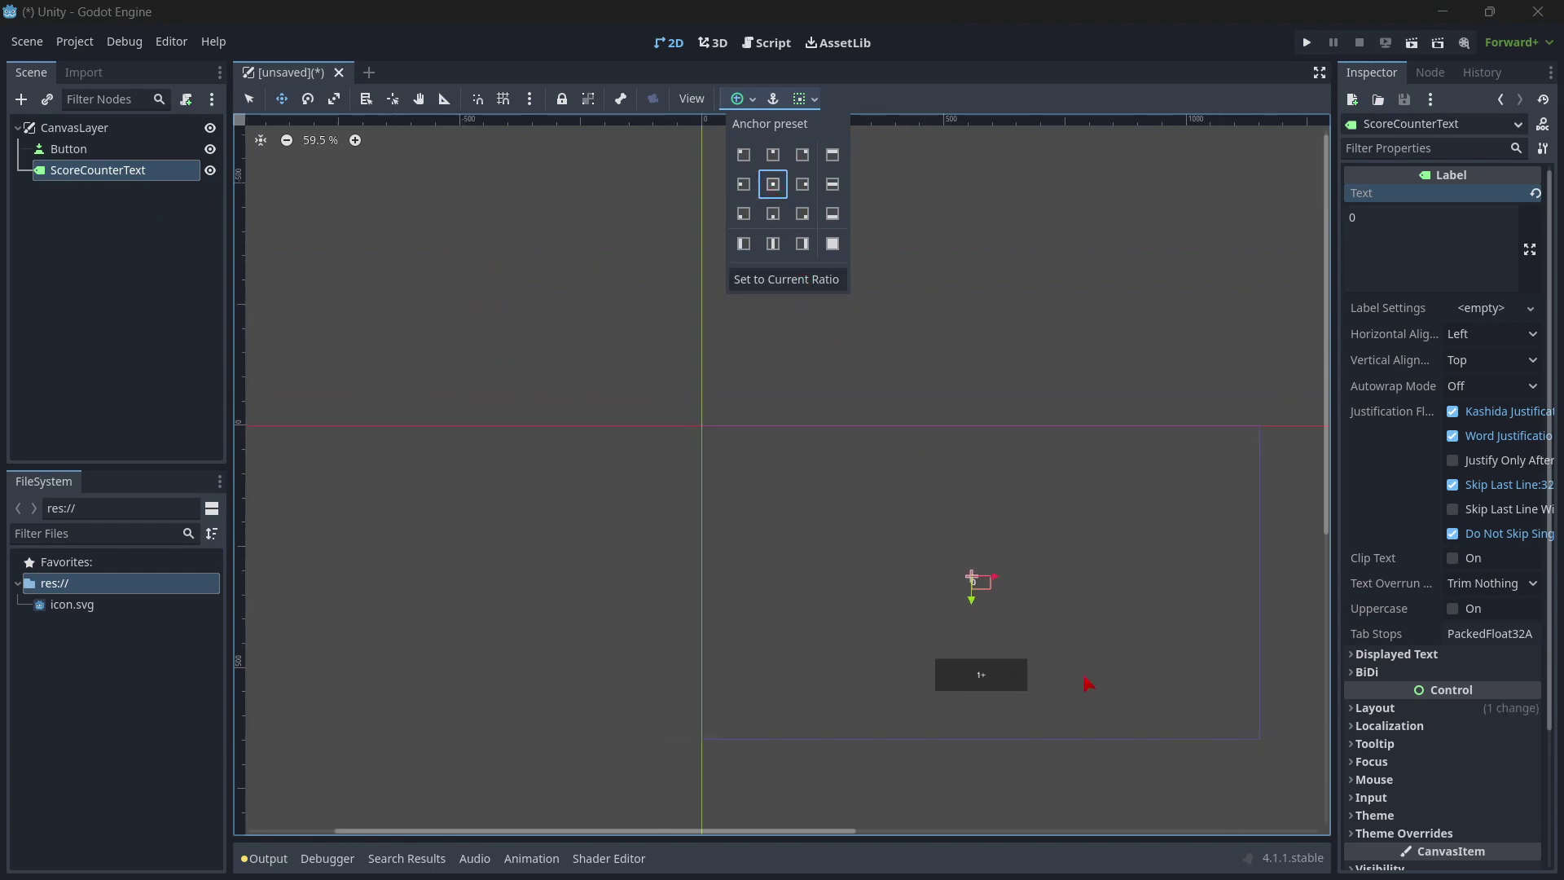
Set the label's horizontal and vertical alignment to Center
left_click(1442, 340)
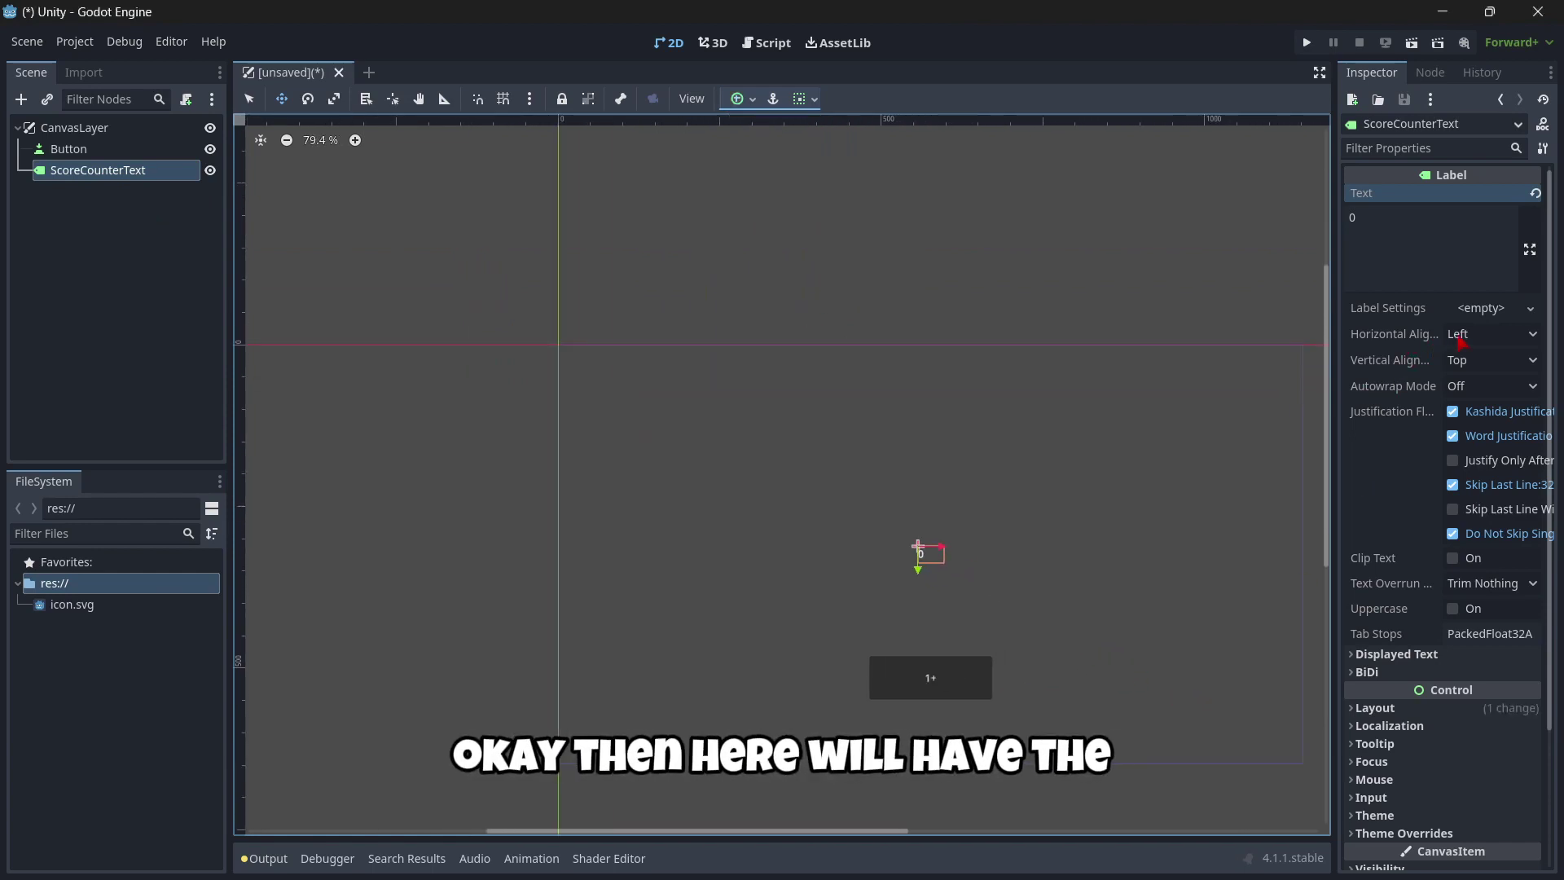
left_click(1466, 334)
left_click(1462, 368)
left_click(1463, 369)
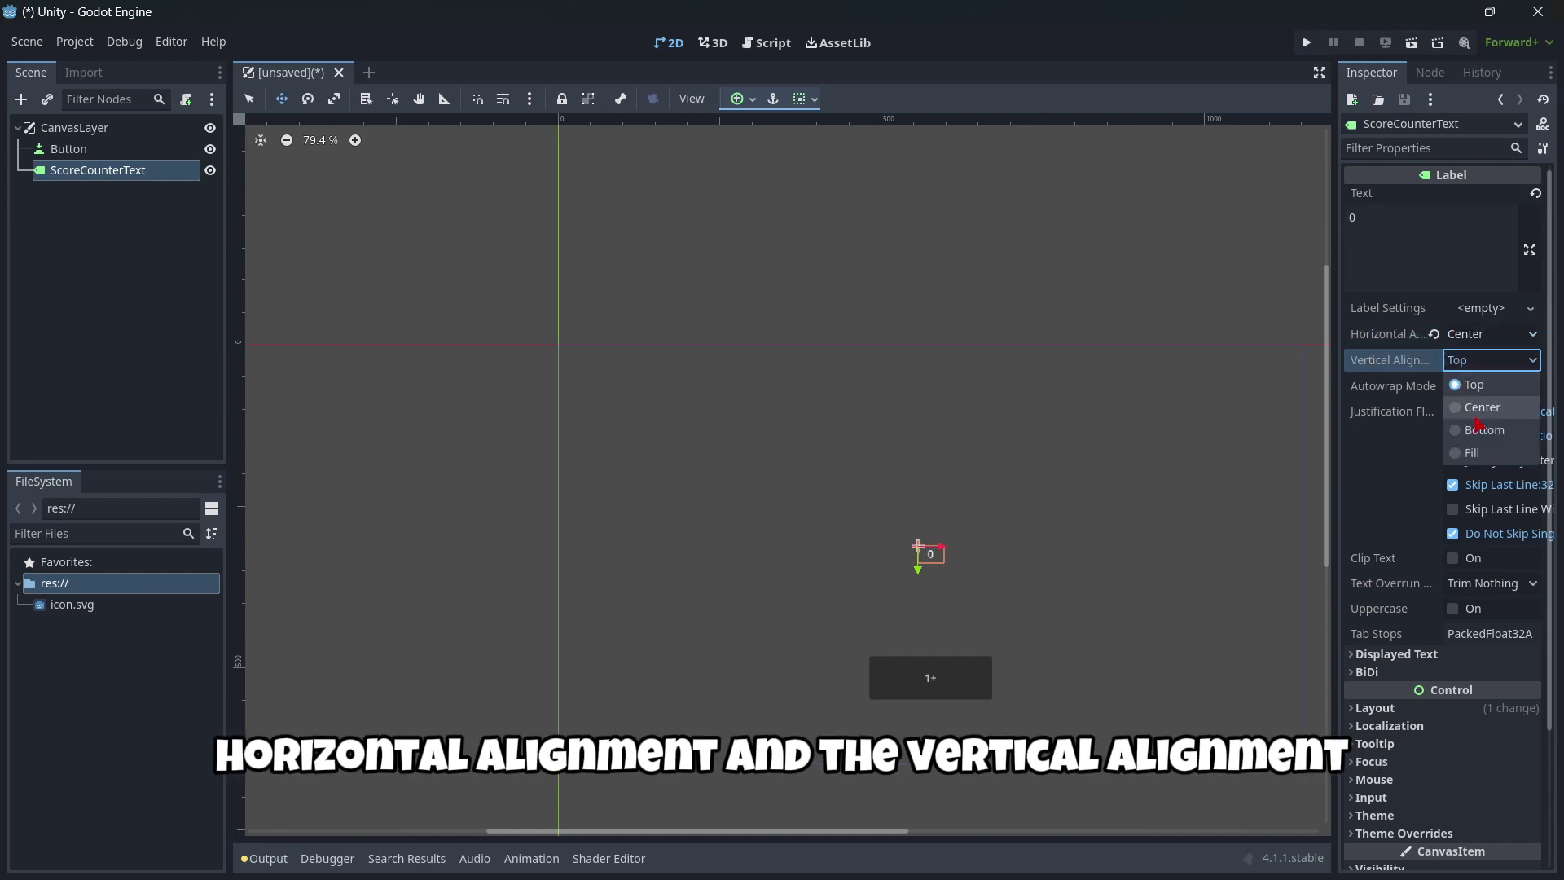
left_click(1466, 404)
scroll(1147, 661, "up", 1)
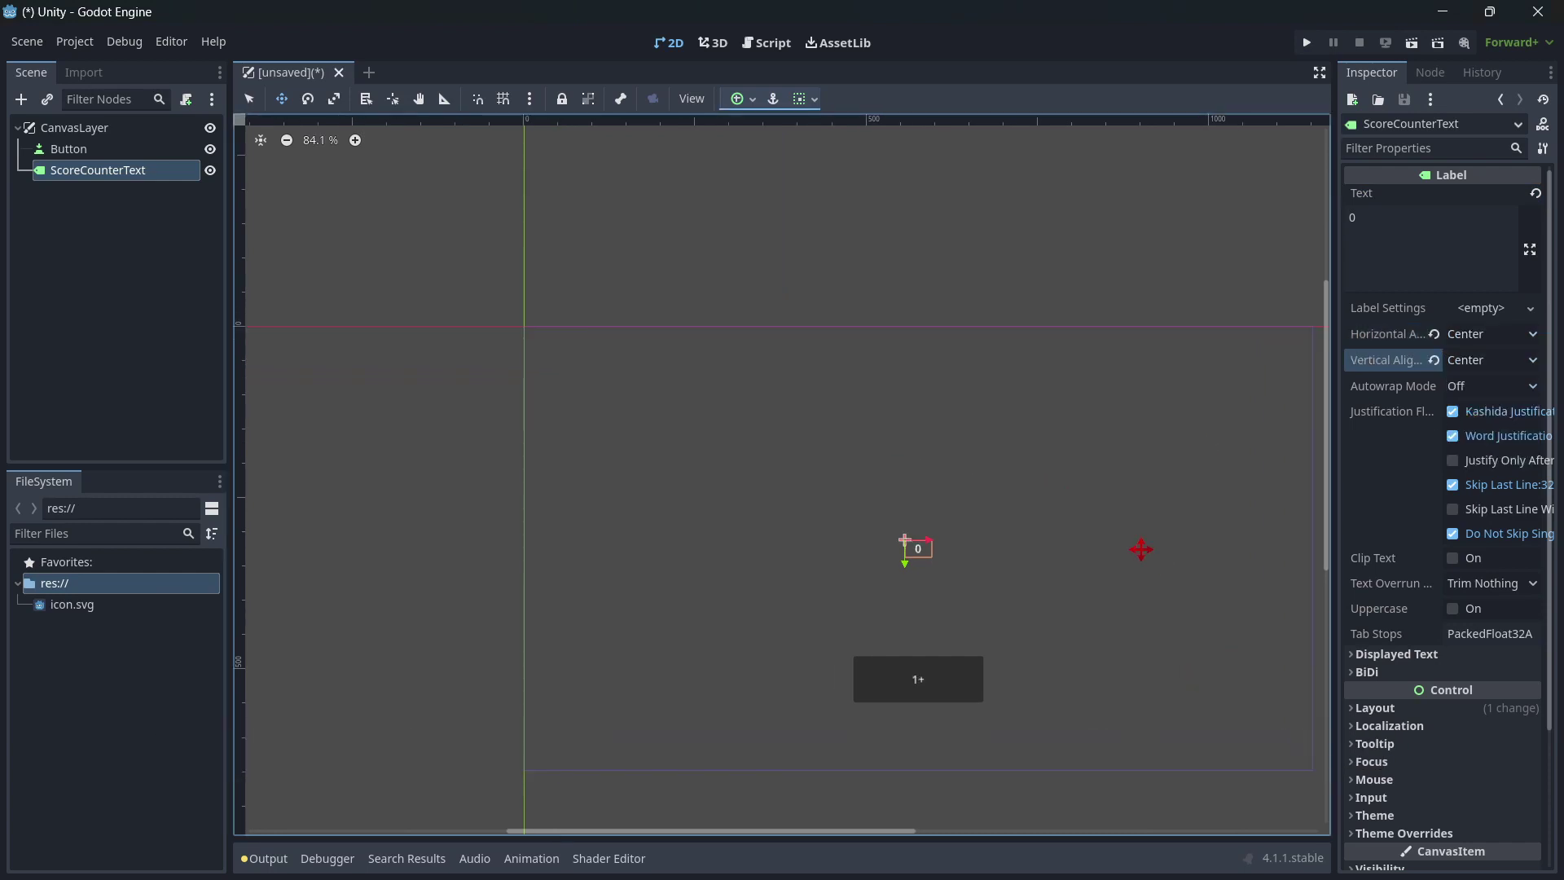
scroll(1434, 570, "down", 4)
Enable a Font Size theme override on the label, ending at 100
left_click(1403, 666)
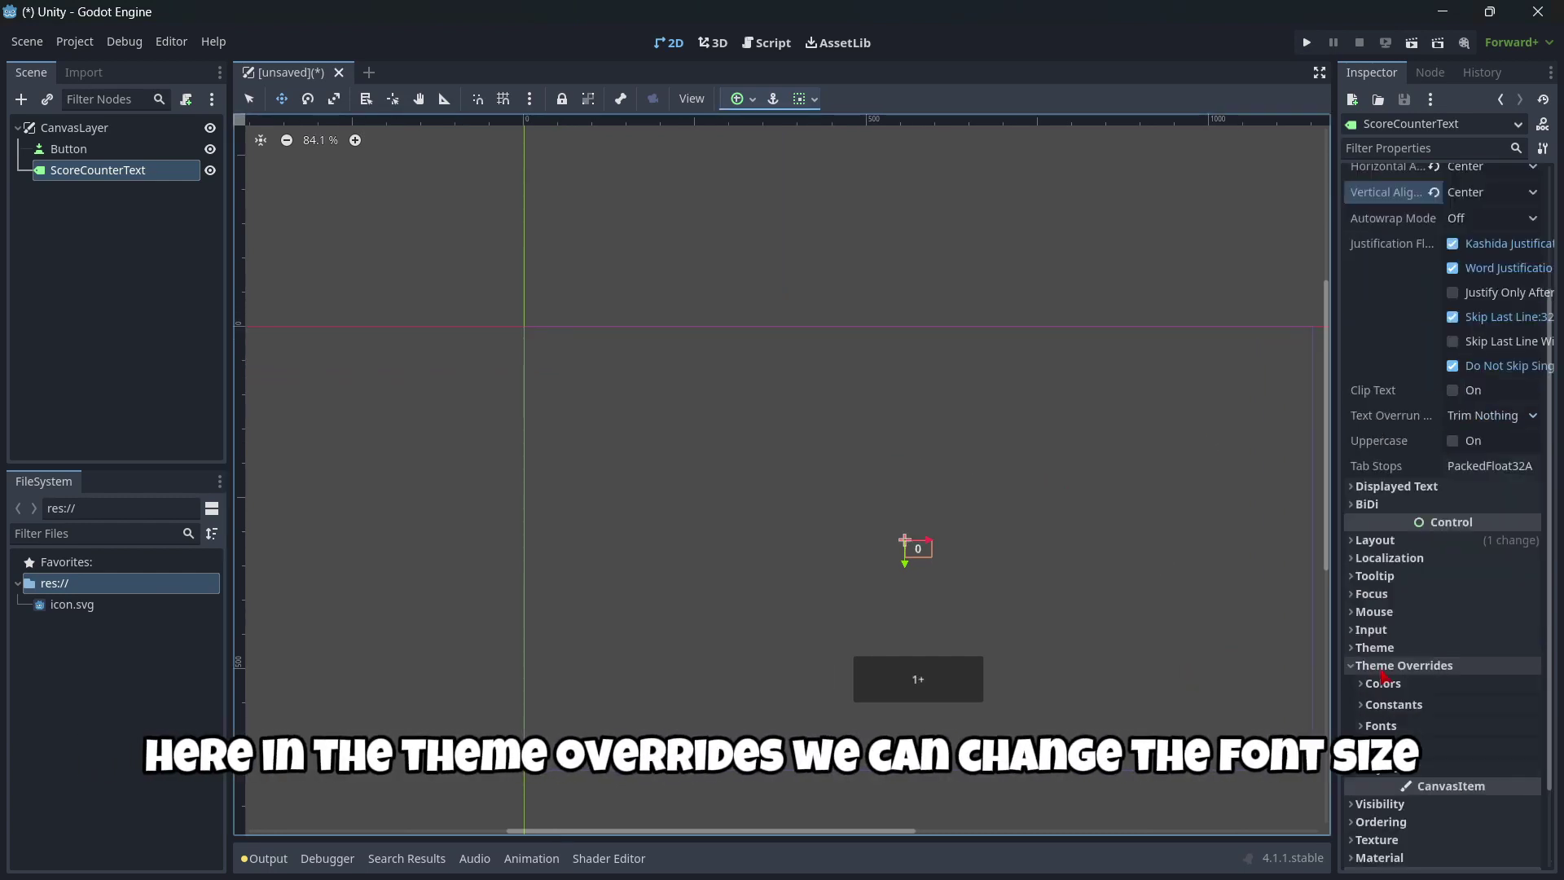
left_click(1427, 749)
left_click(1377, 766)
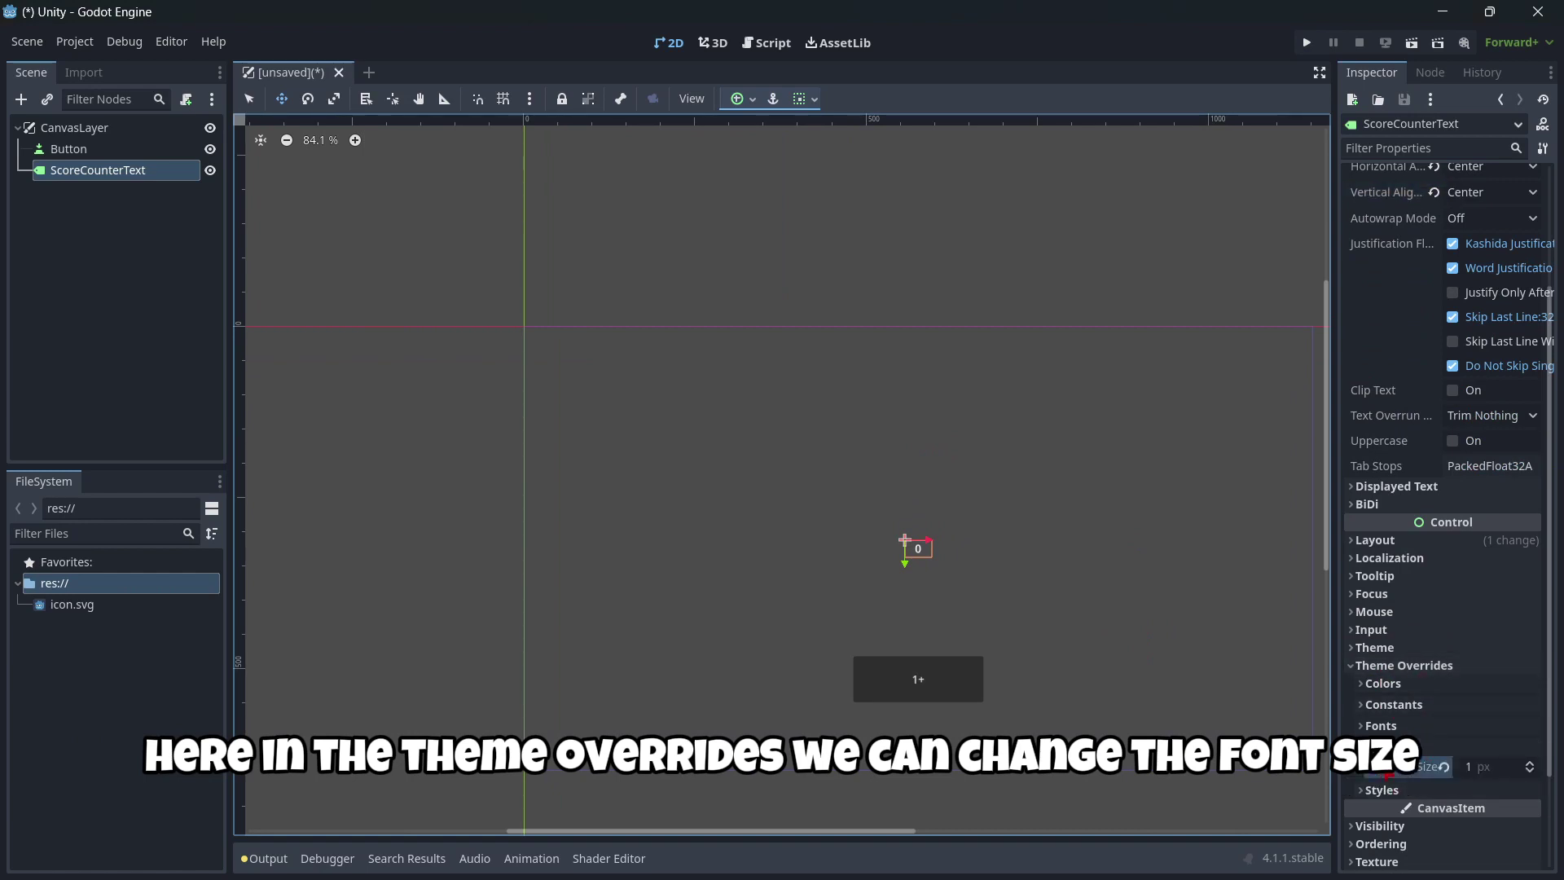
left_click(1473, 767)
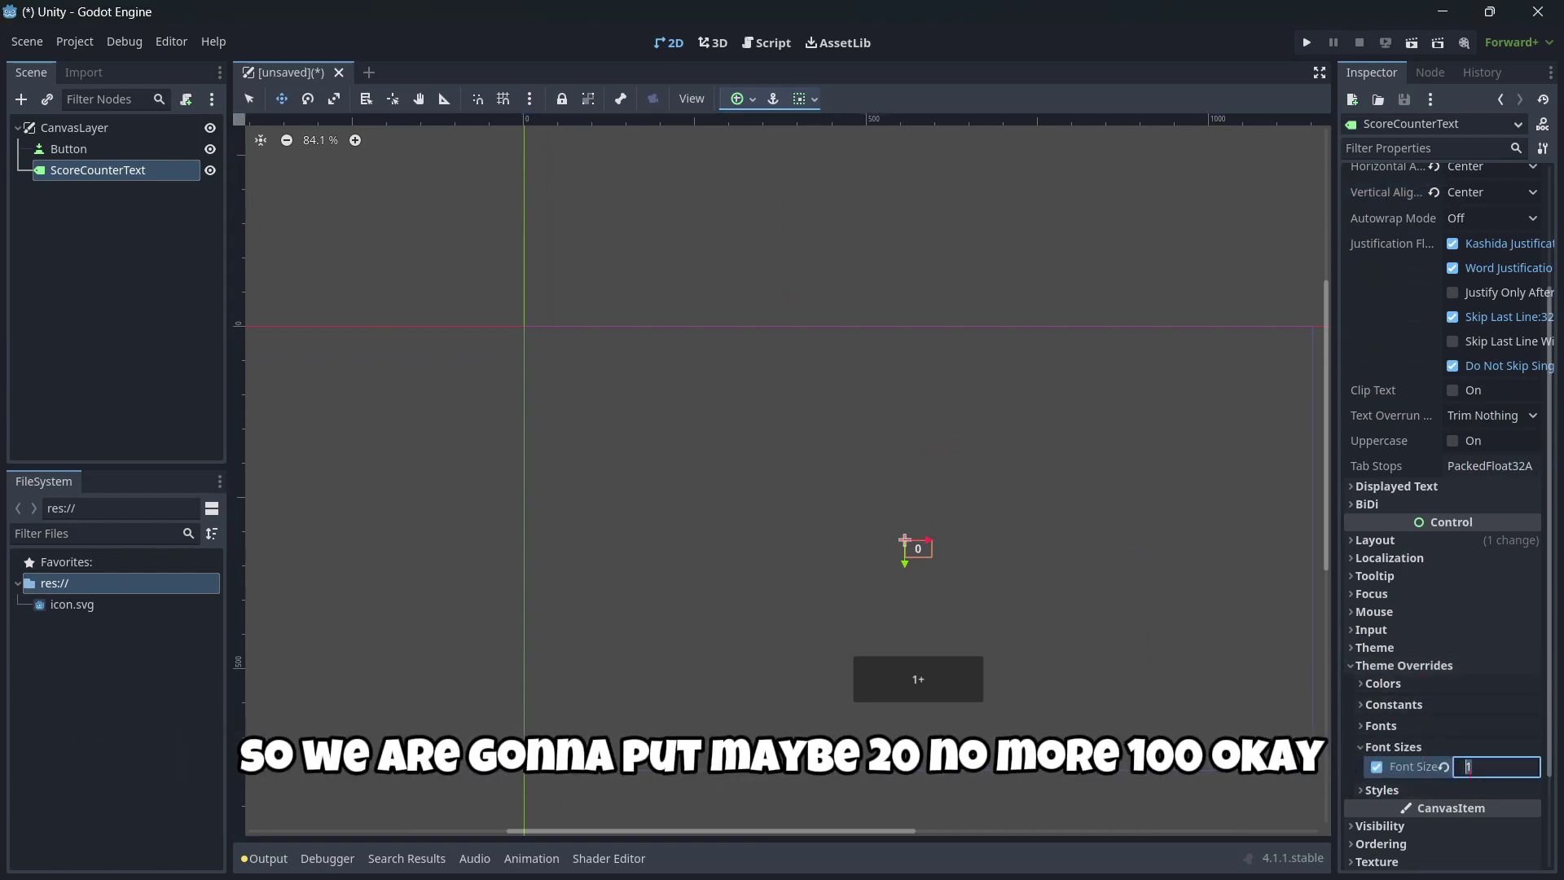
type("20")
key("Return")
left_click(1471, 771)
key("Return")
Try moving the 0 label upward, then undo the move
scroll(1082, 524, "down", 2)
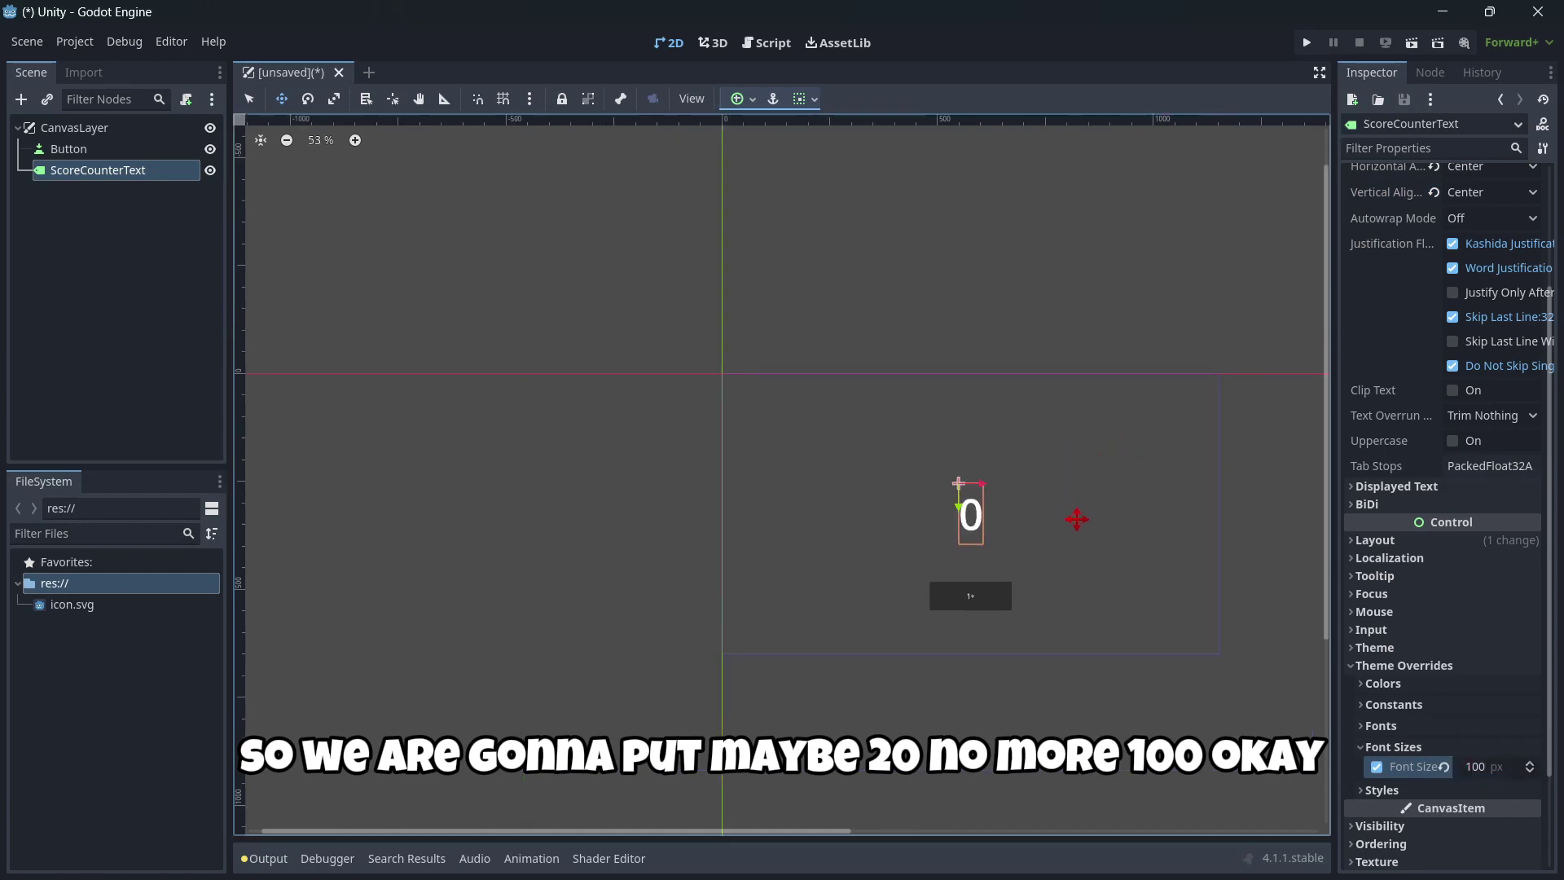
scroll(1093, 524, "up", 1)
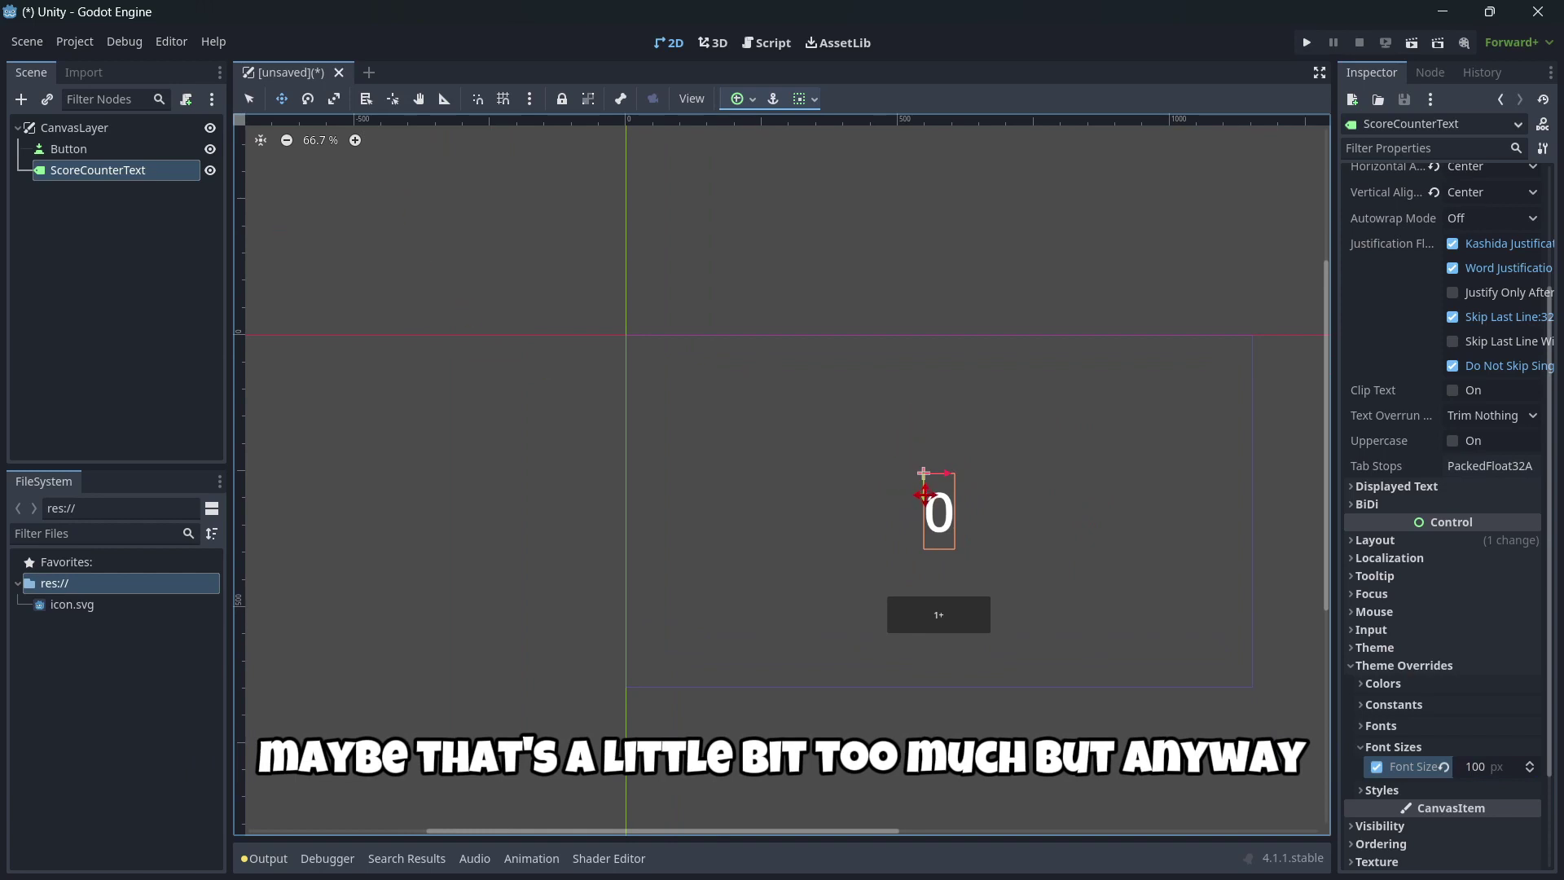
left_click_drag(924, 494, 915, 447)
key("ctrl+z")
Enlarge the 1+ button, re-anchor it Center Bottom, and raise it just below the 0
left_click(65, 148)
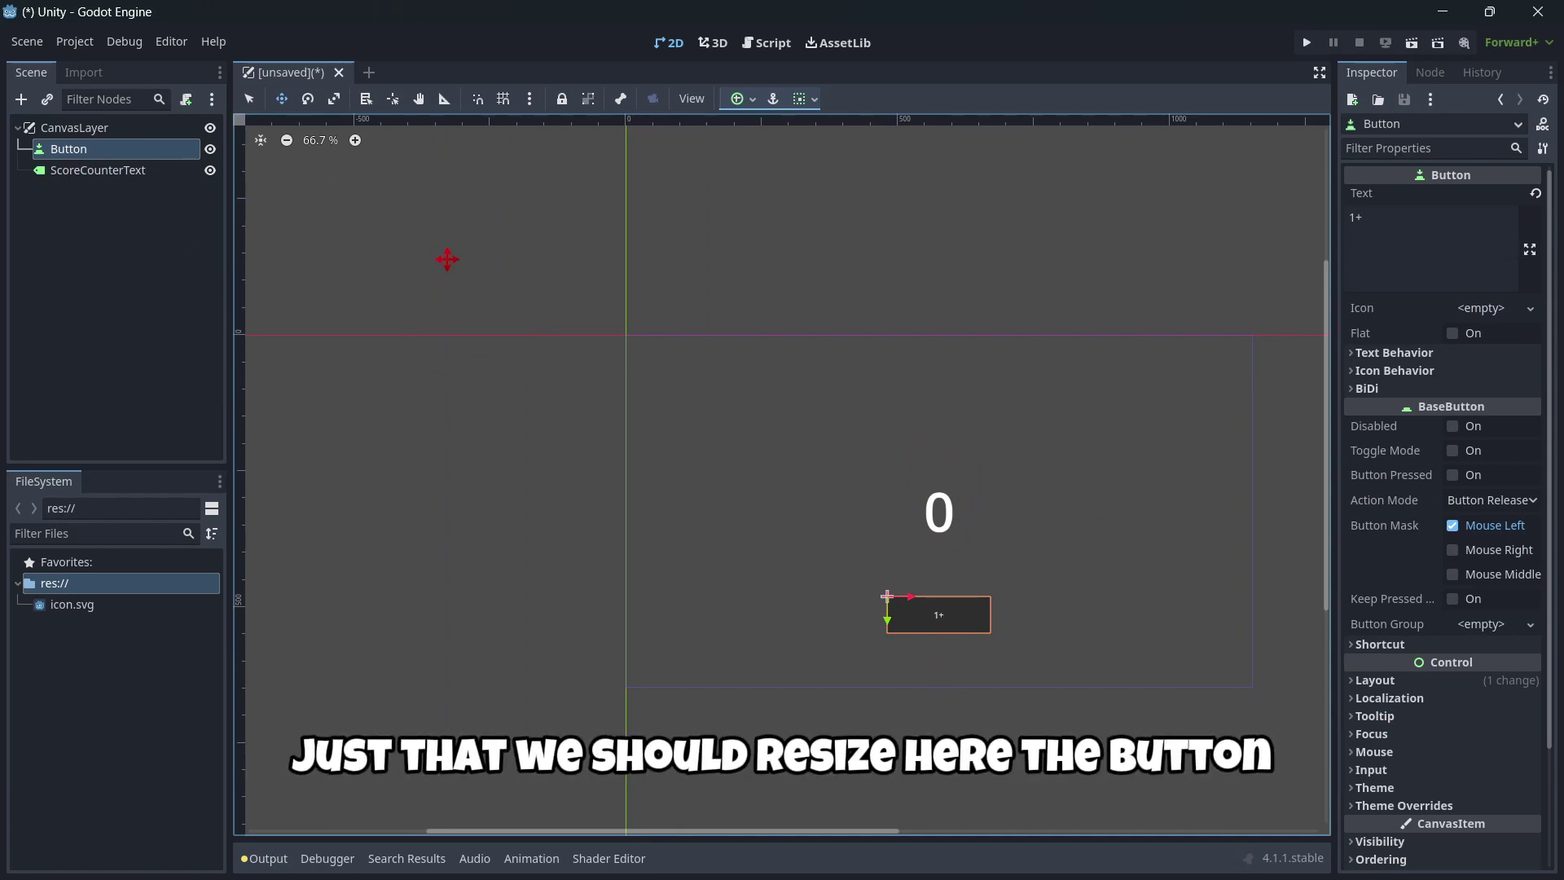
left_click(248, 99)
left_click_drag(939, 637, 849, 631)
left_click(737, 99)
left_click(773, 213)
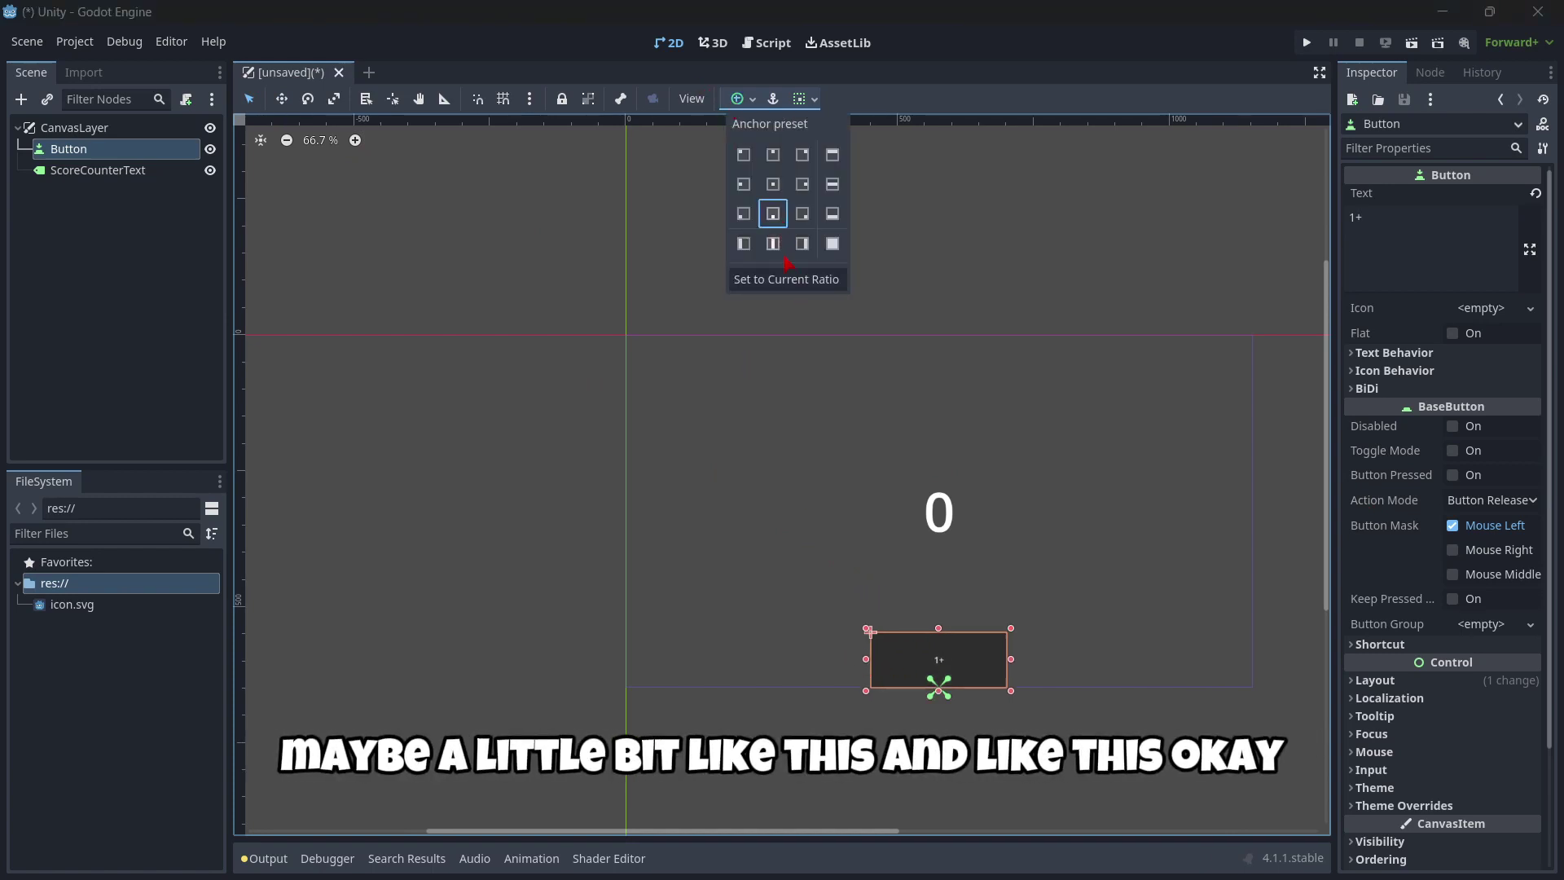
left_click(281, 99)
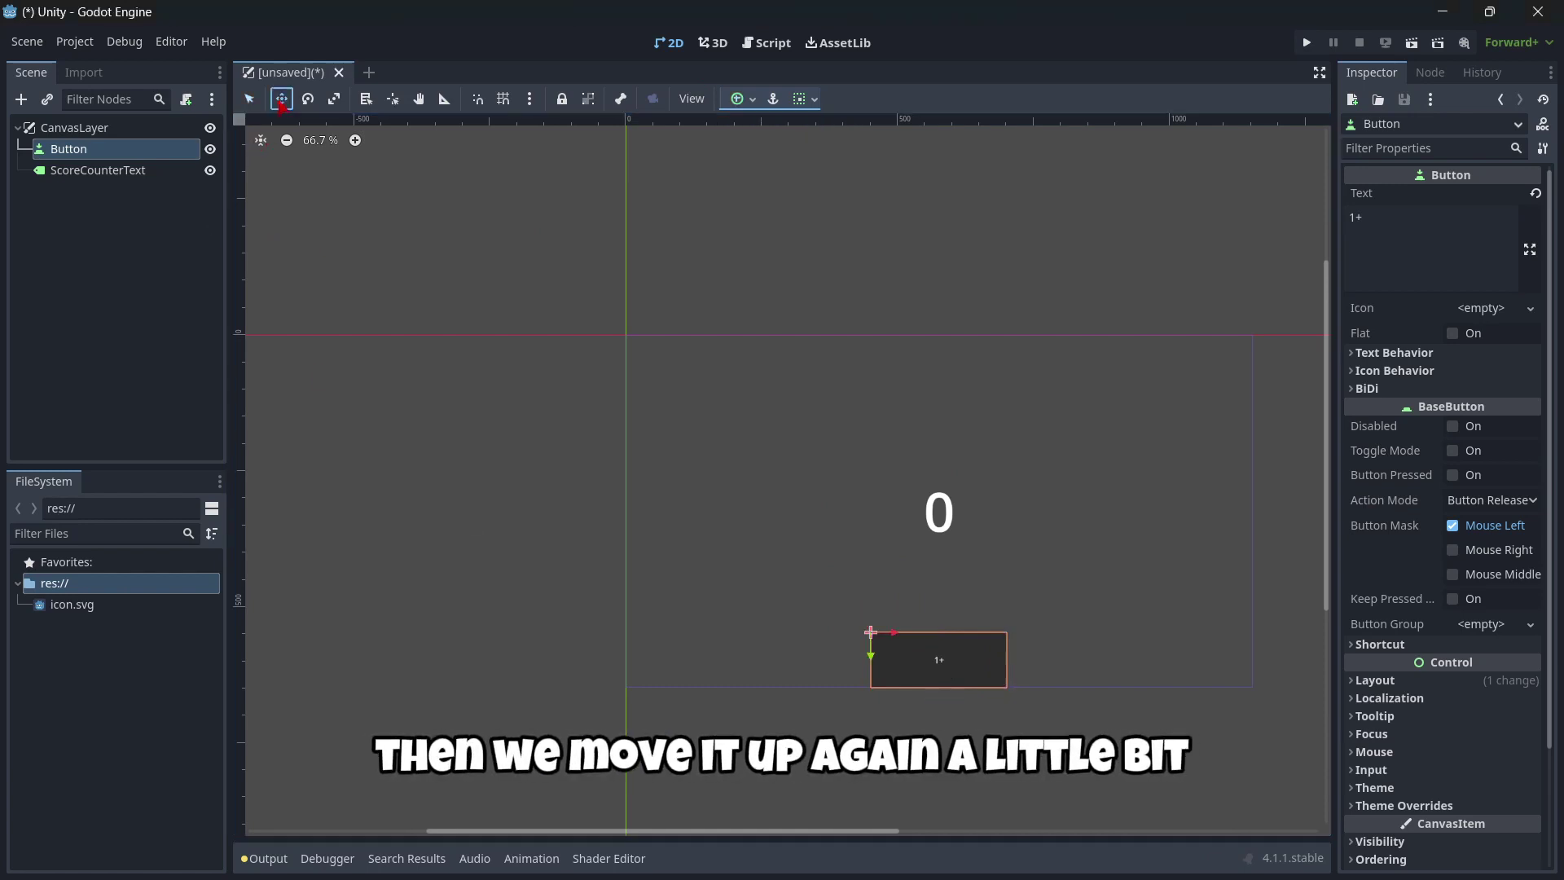
left_click_drag(867, 652, 870, 621)
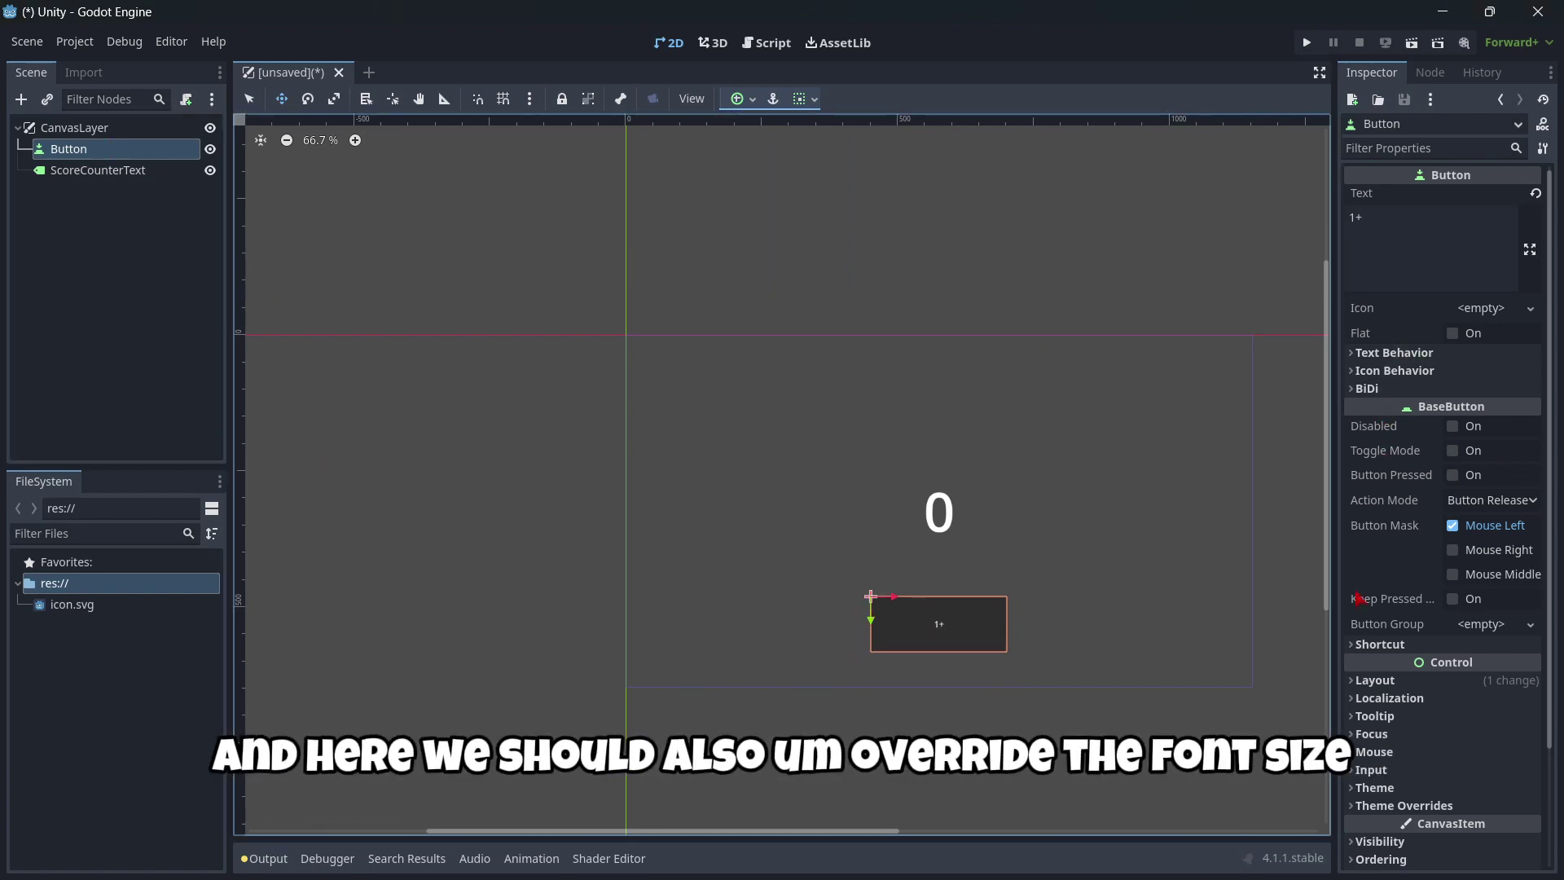
left_click(1403, 805)
scroll(1403, 721, "down", 3)
left_click(1398, 712)
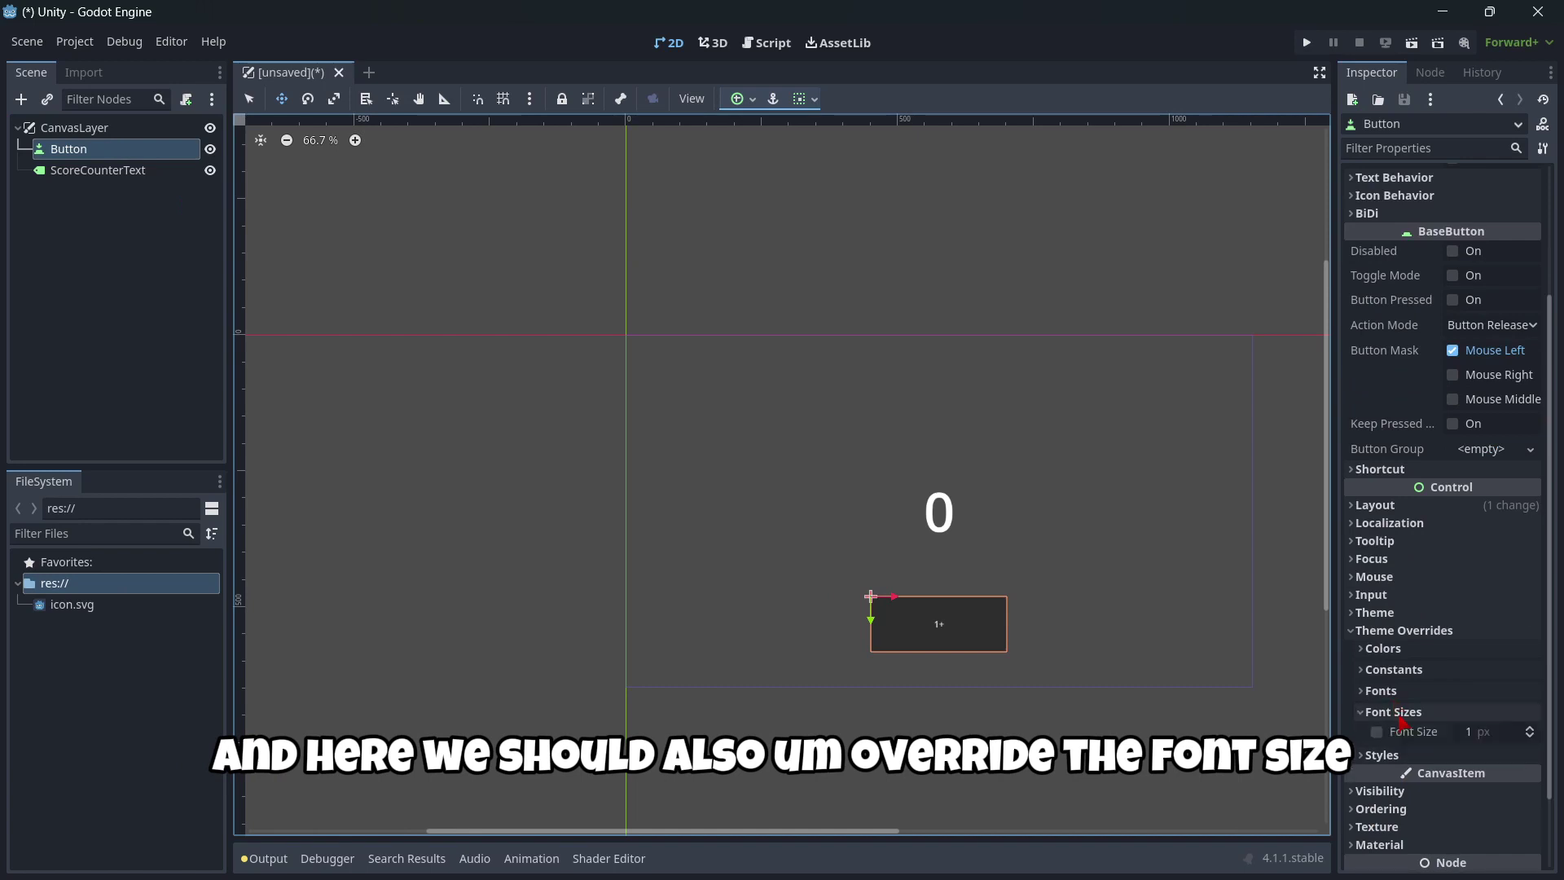
left_click(1377, 731)
left_click(1483, 733)
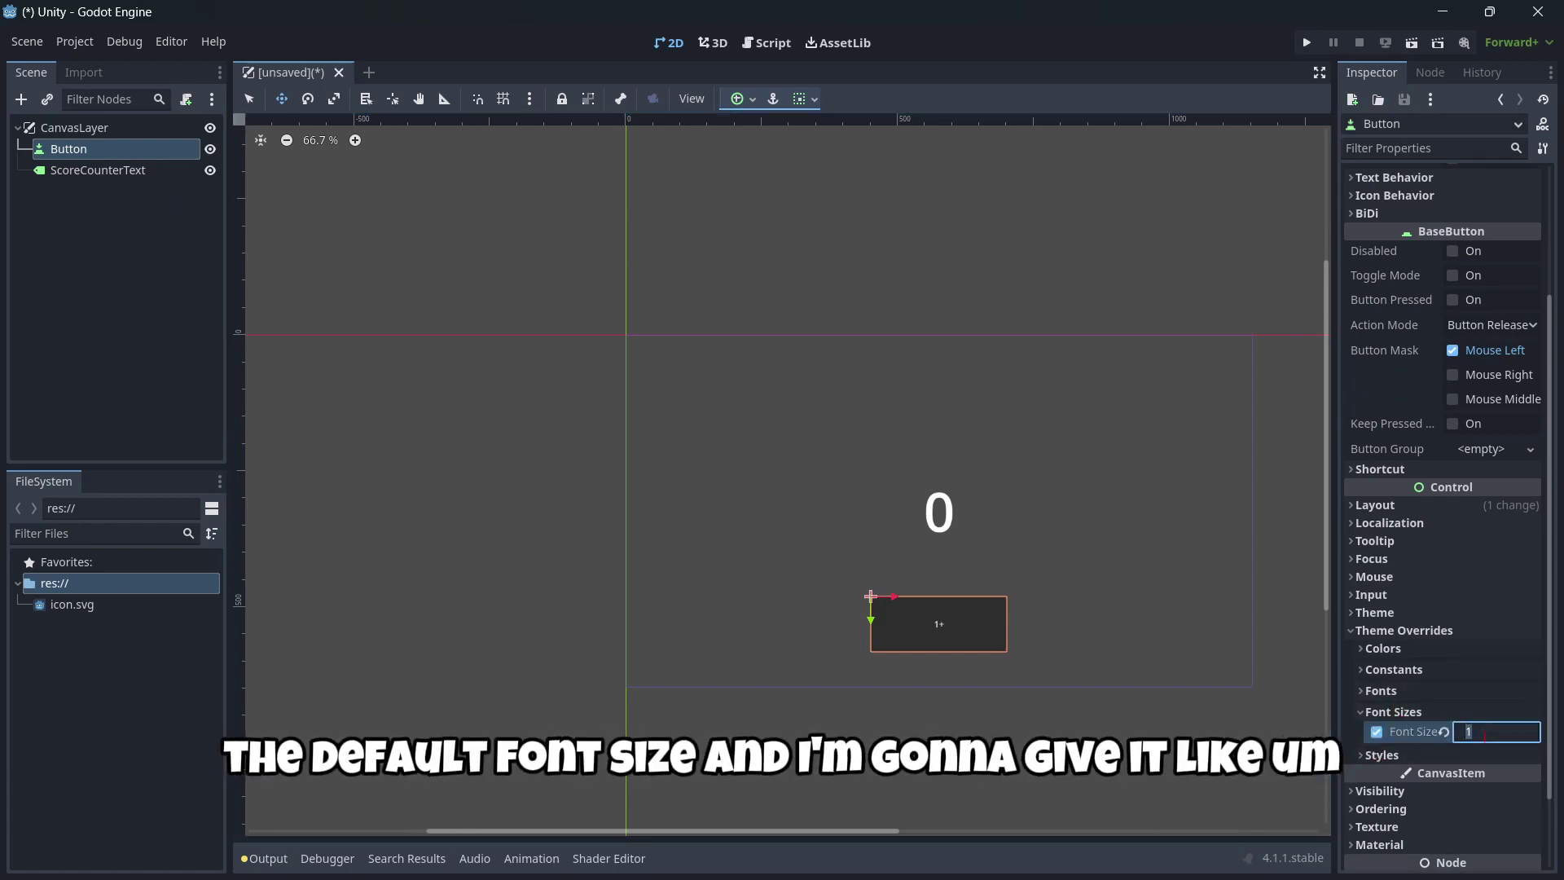
key("Return")
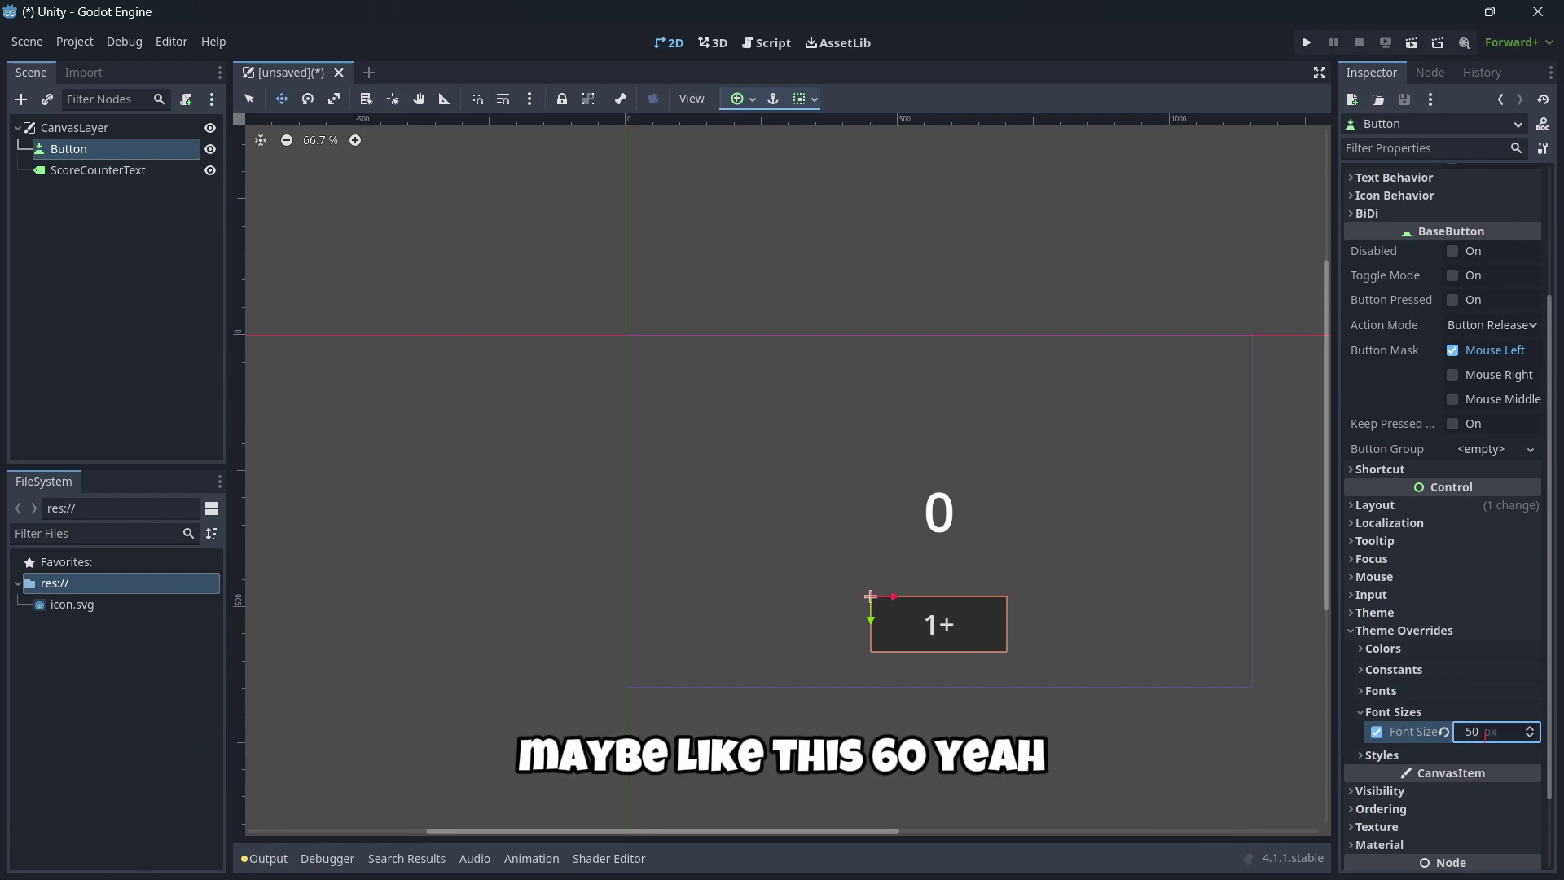
type("60")
key("Return")
scroll(885, 517, "down", 2)
scroll(992, 516, "up", 1)
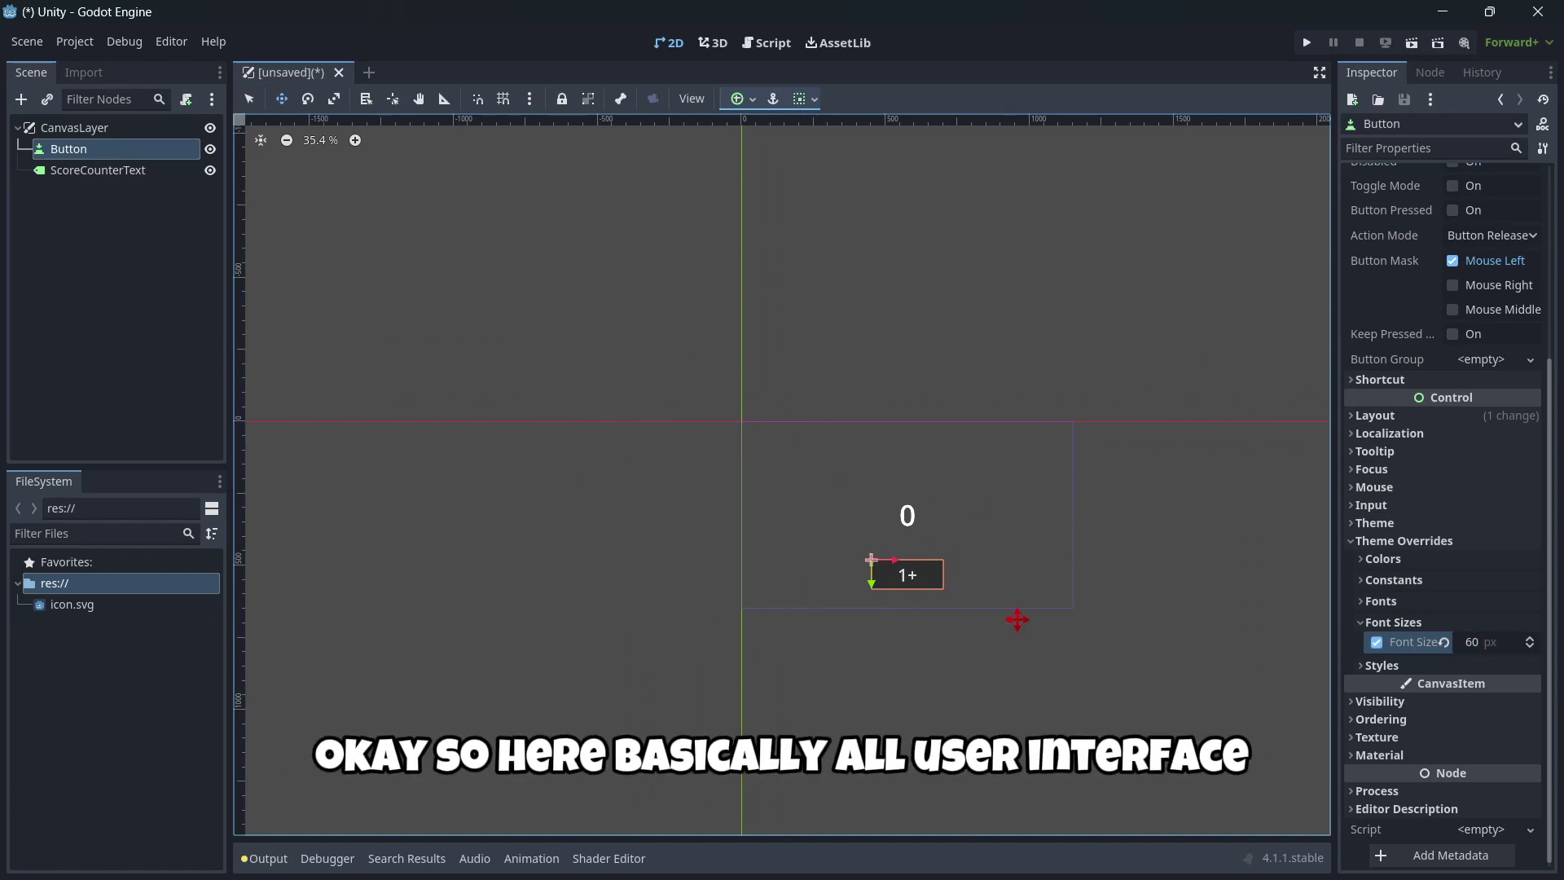
scroll(1074, 653, "up", 3)
scroll(1019, 576, "up", 7)
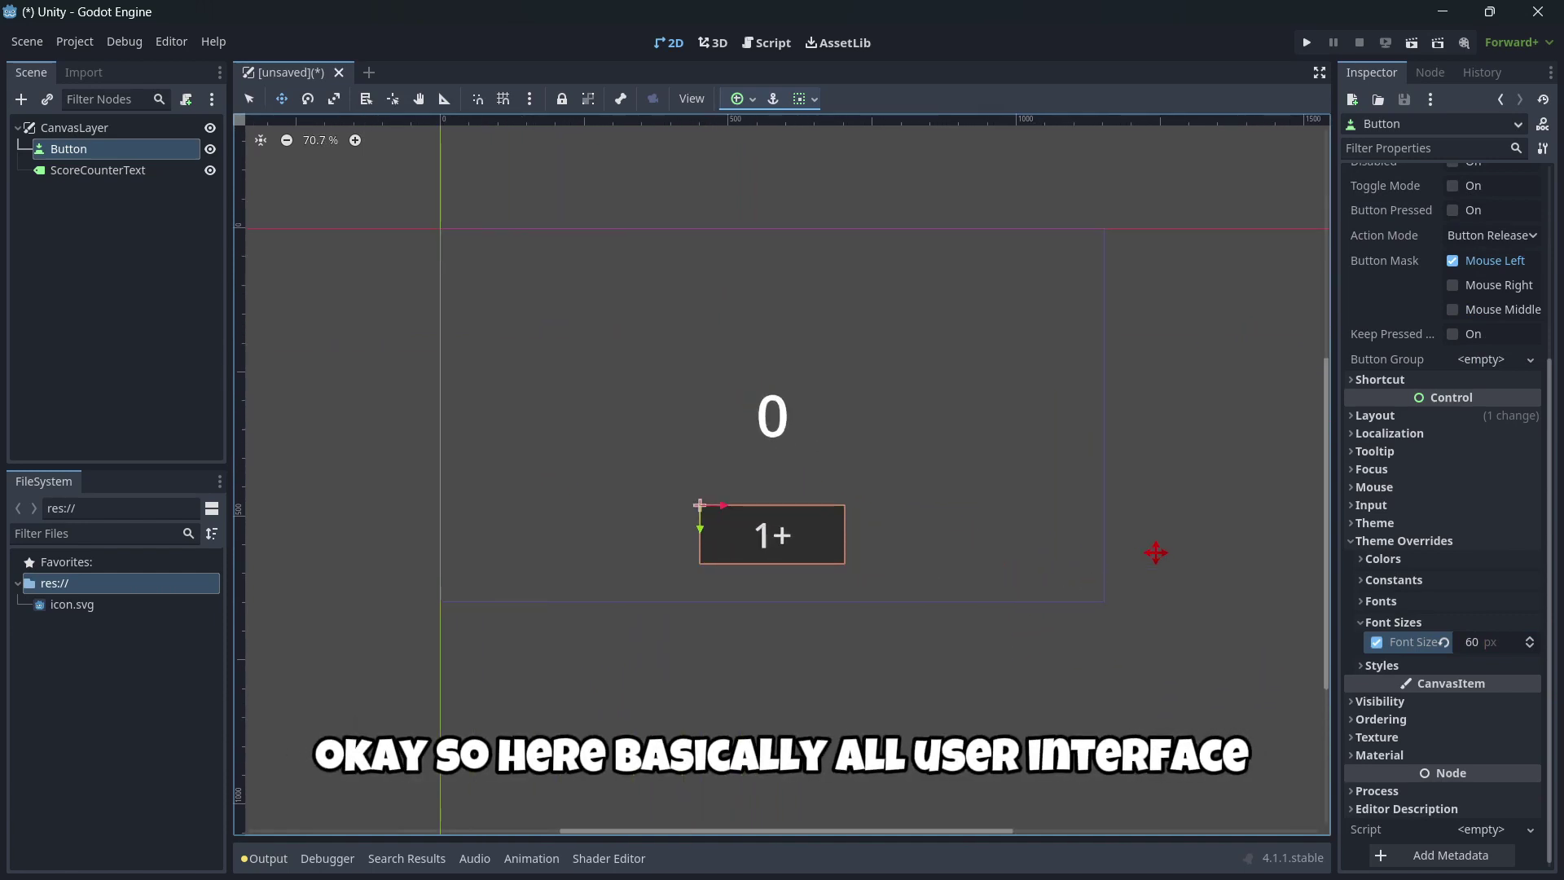
left_click_drag(1328, 570, 1328, 514)
Rename the CanvasLayer root to Main and save the scene as main.tscn
left_click(89, 129)
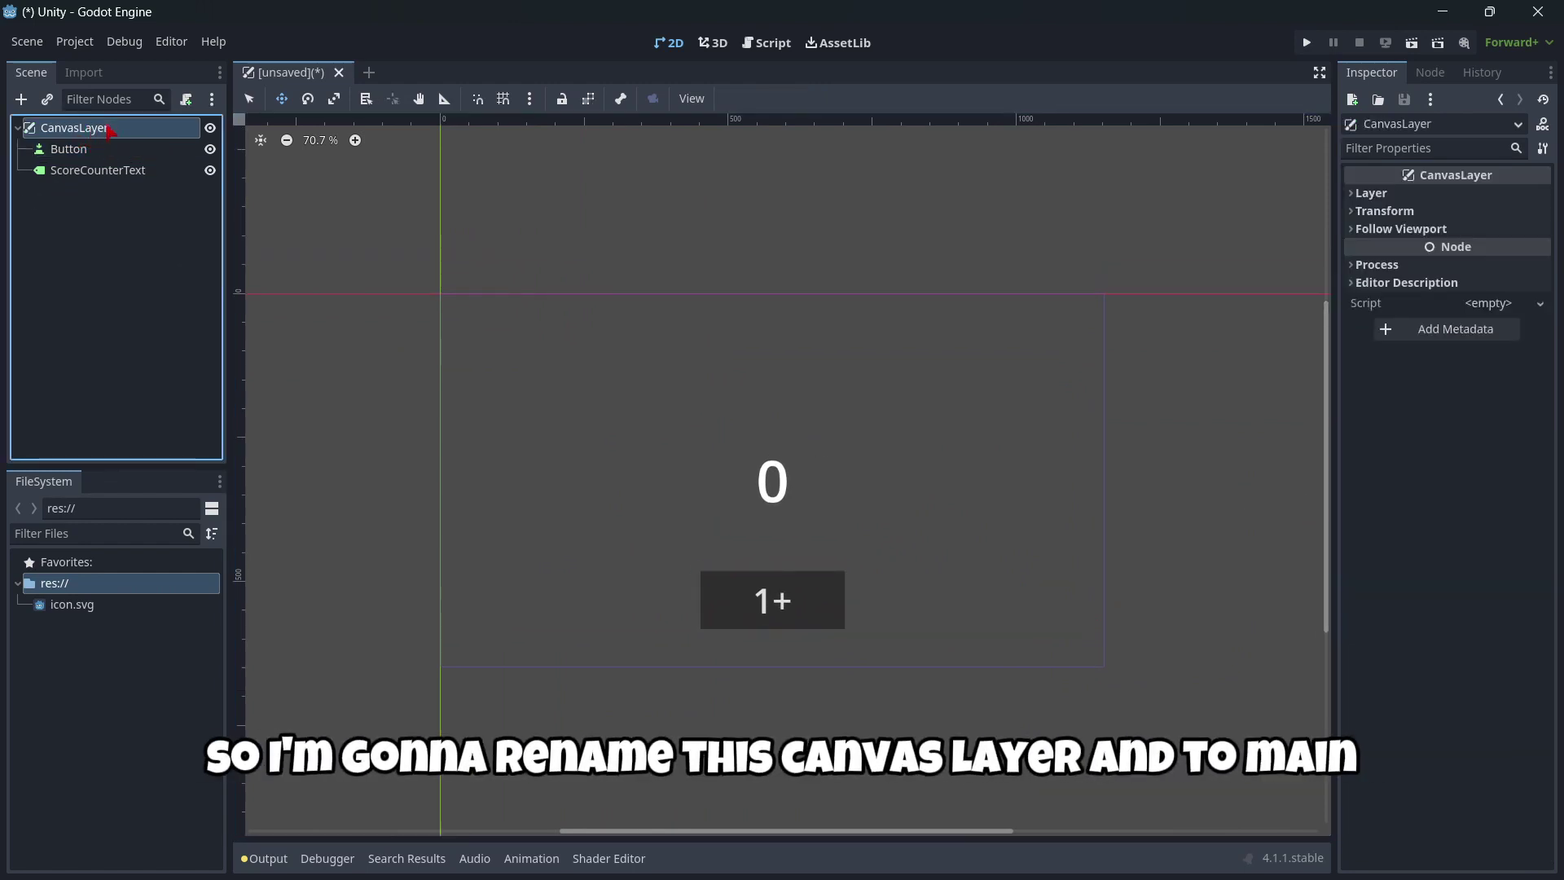
left_click(113, 130)
left_click_drag(126, 130, 7, 140)
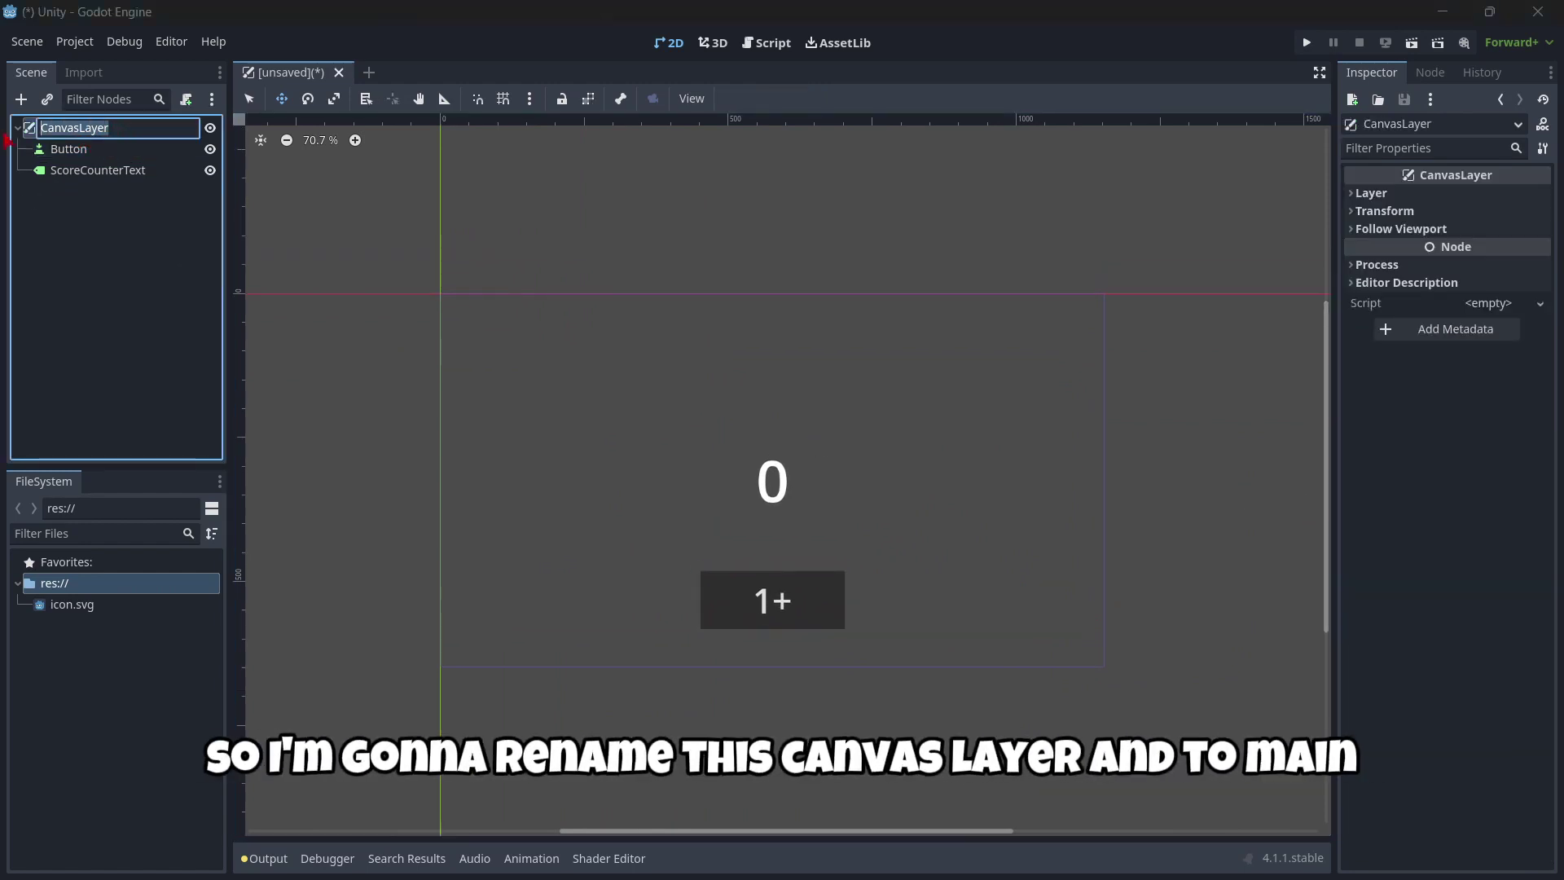
type("Main")
key("Return")
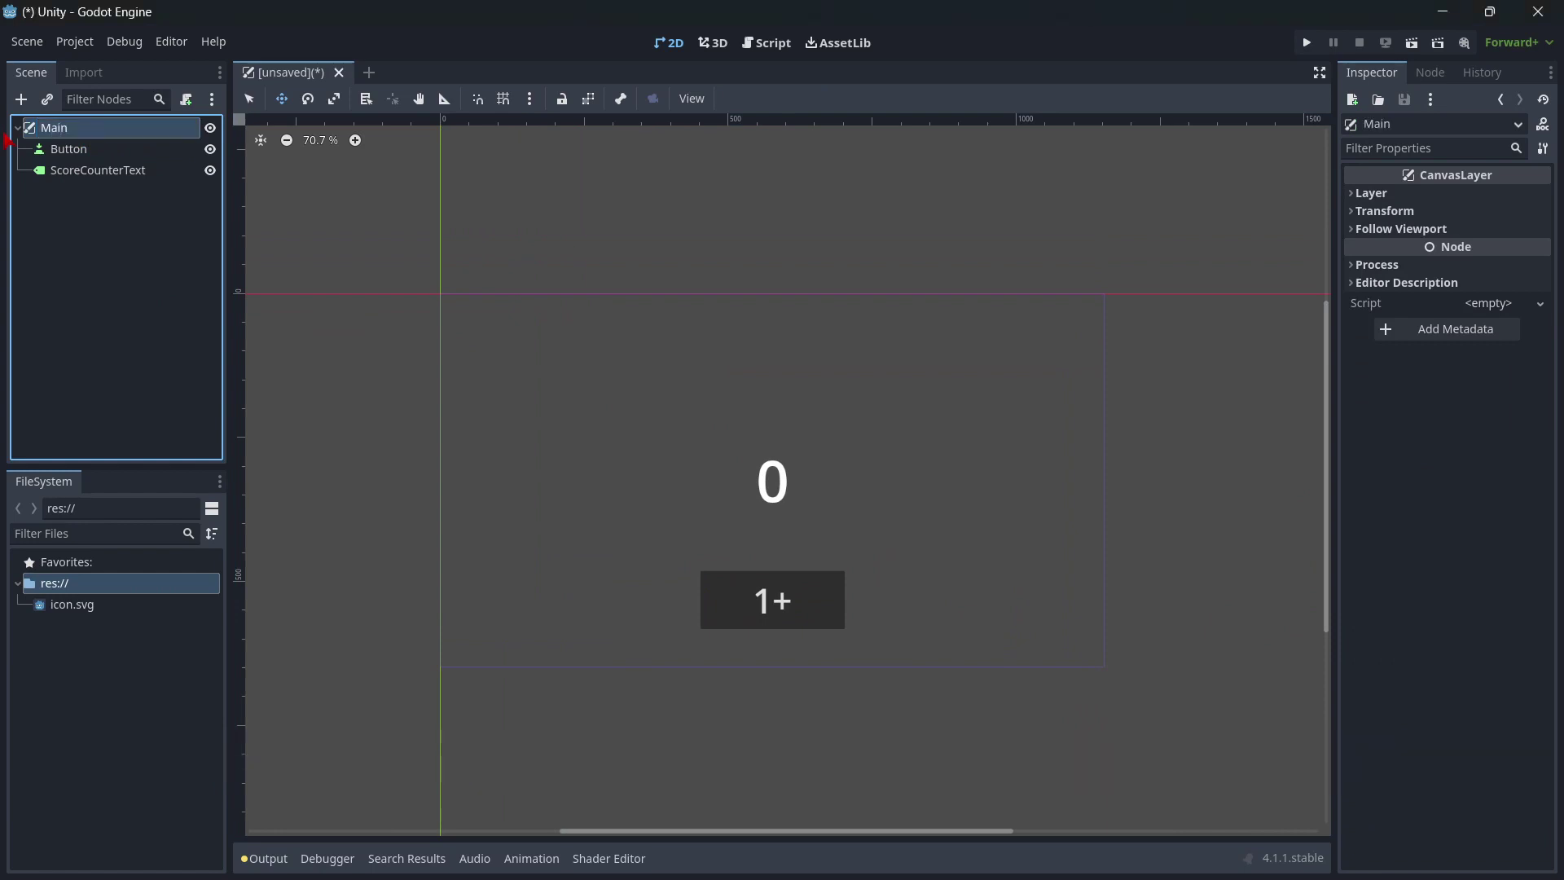
key("ctrl+s")
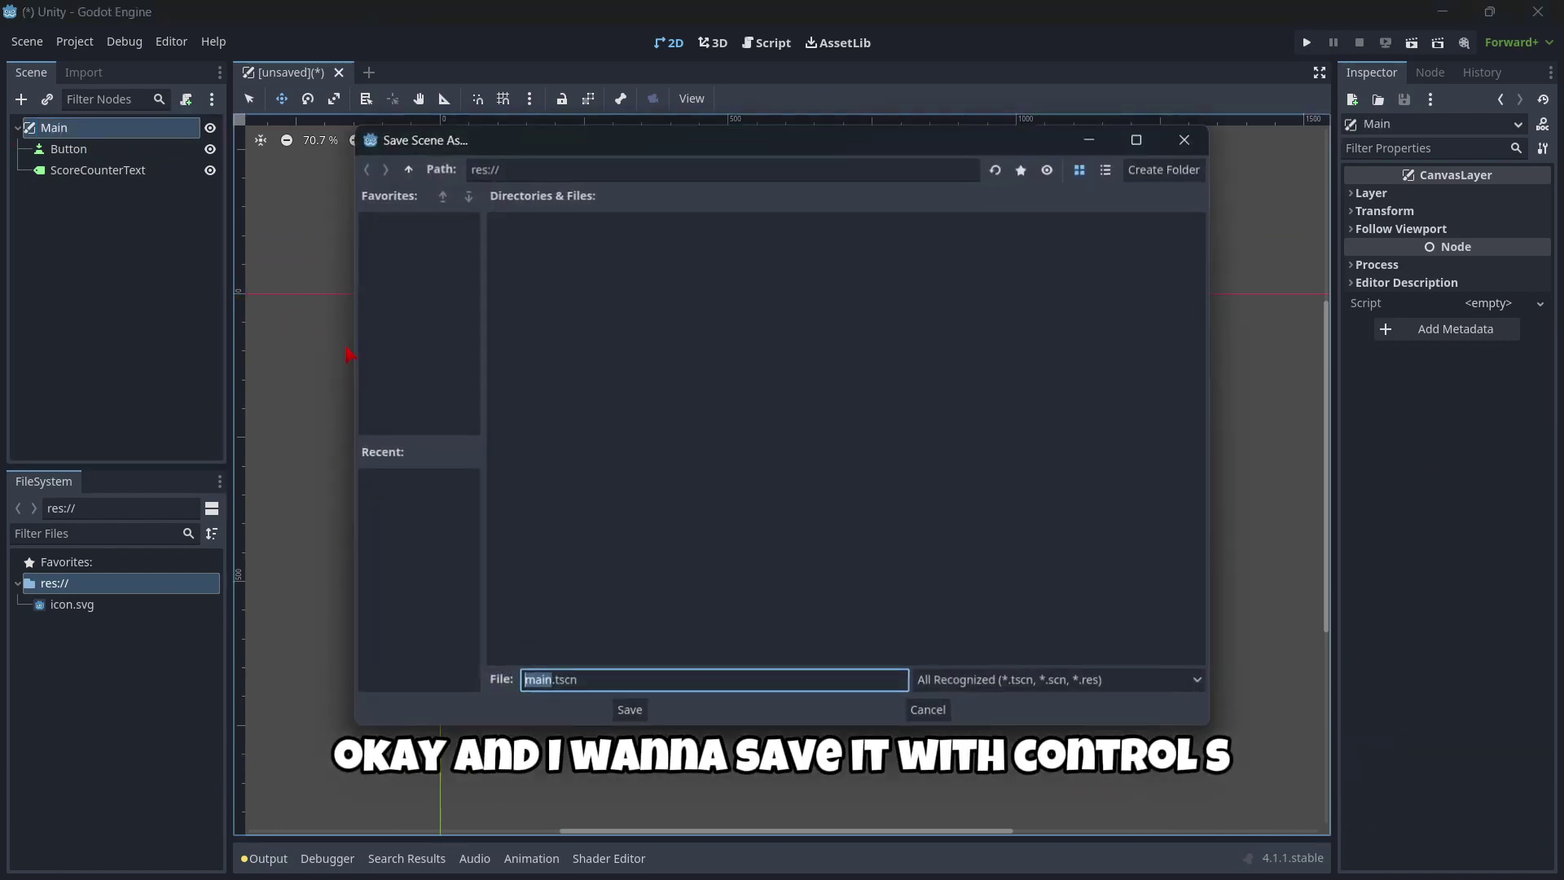
left_click(628, 710)
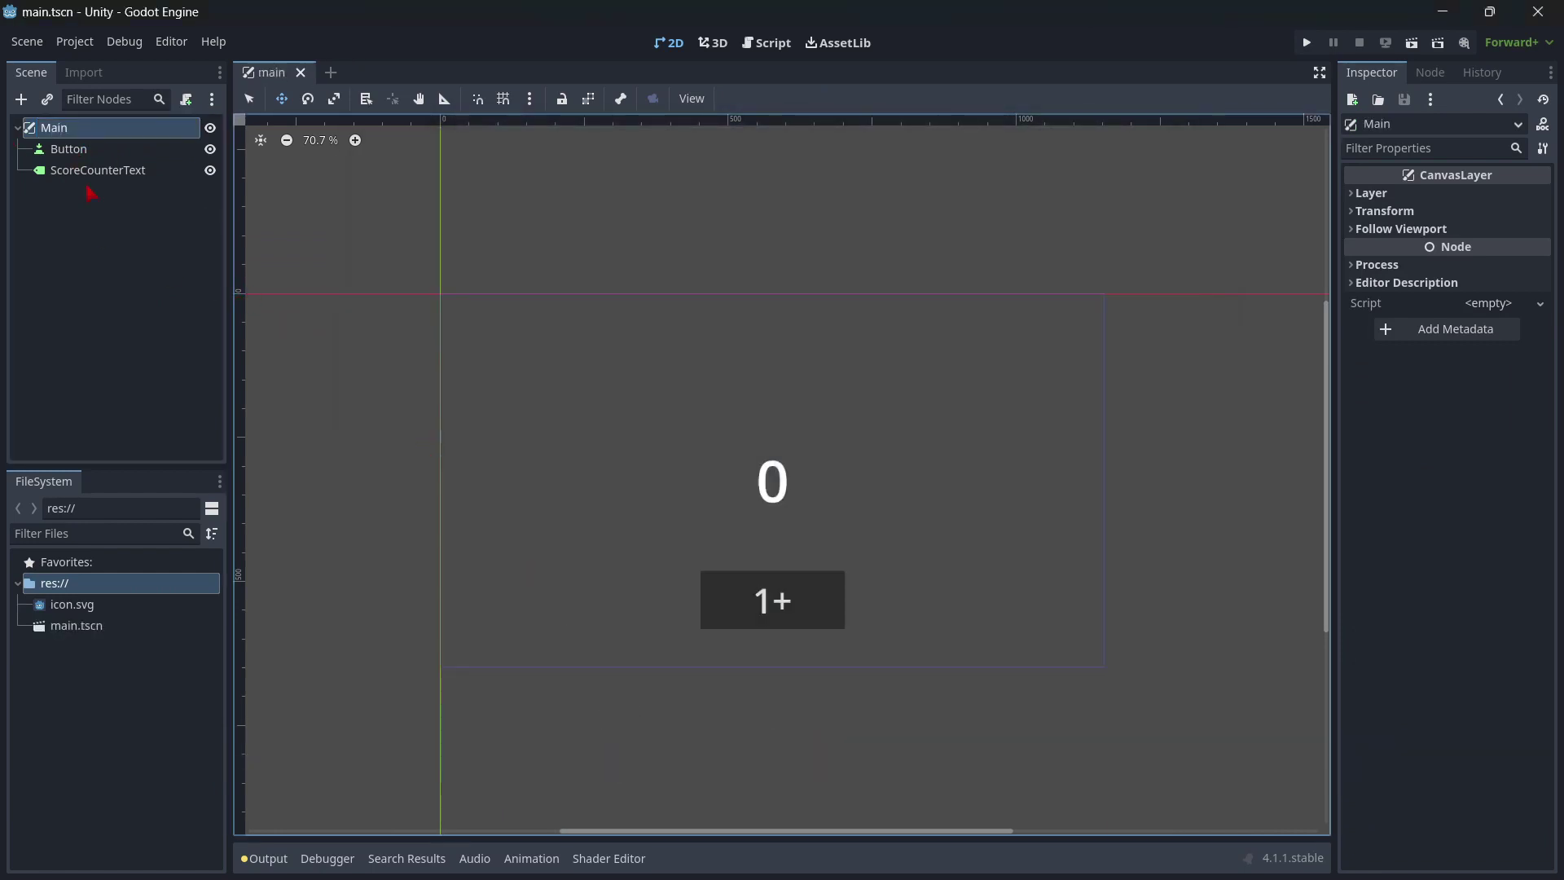
left_click(92, 213)
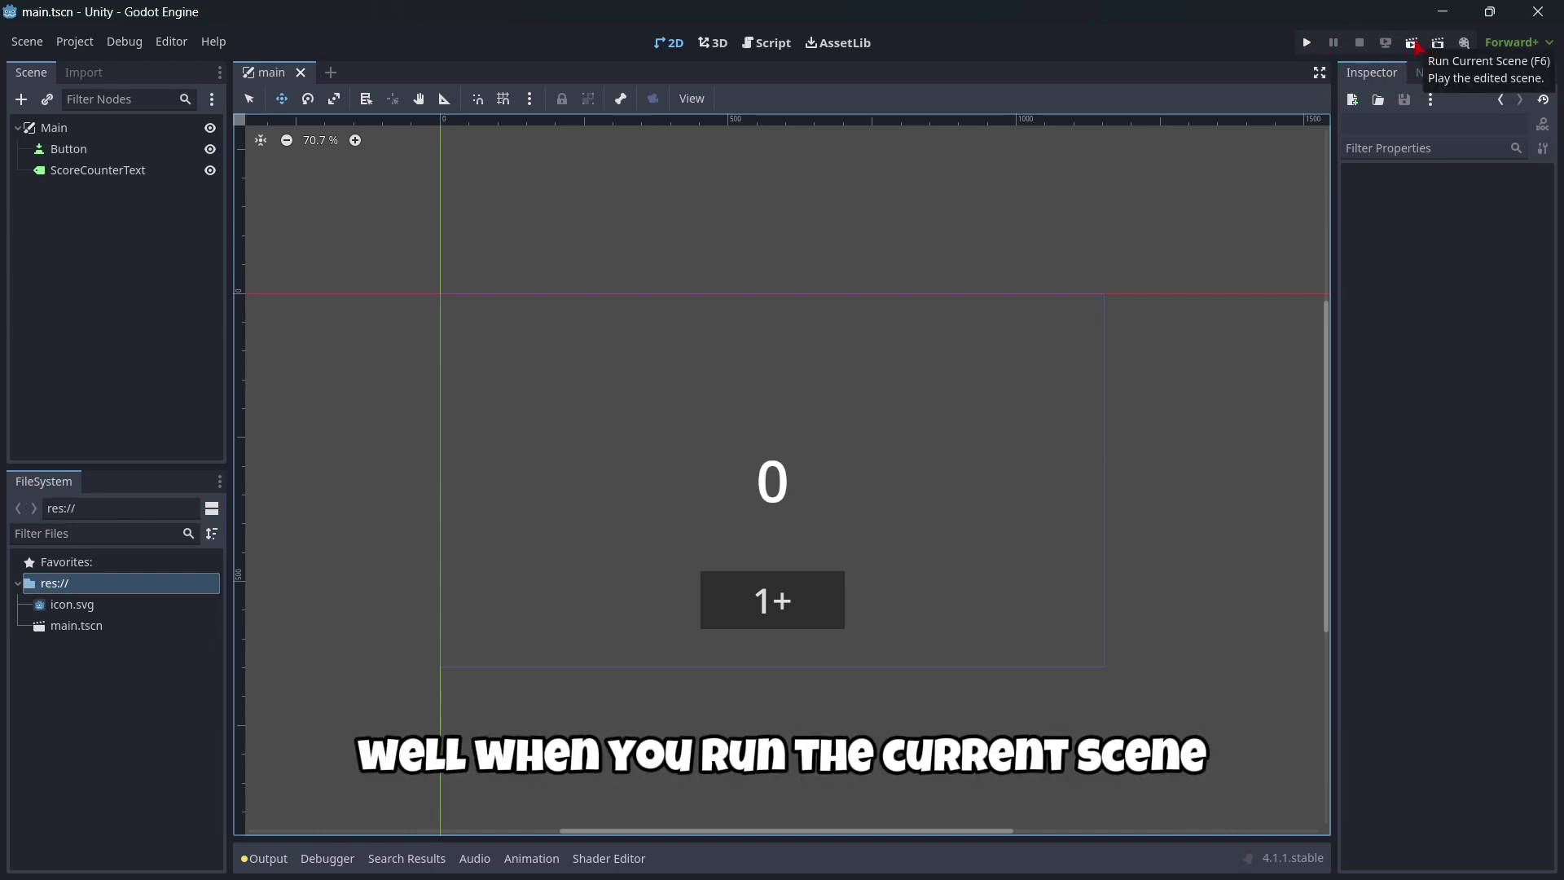
left_click(1415, 45)
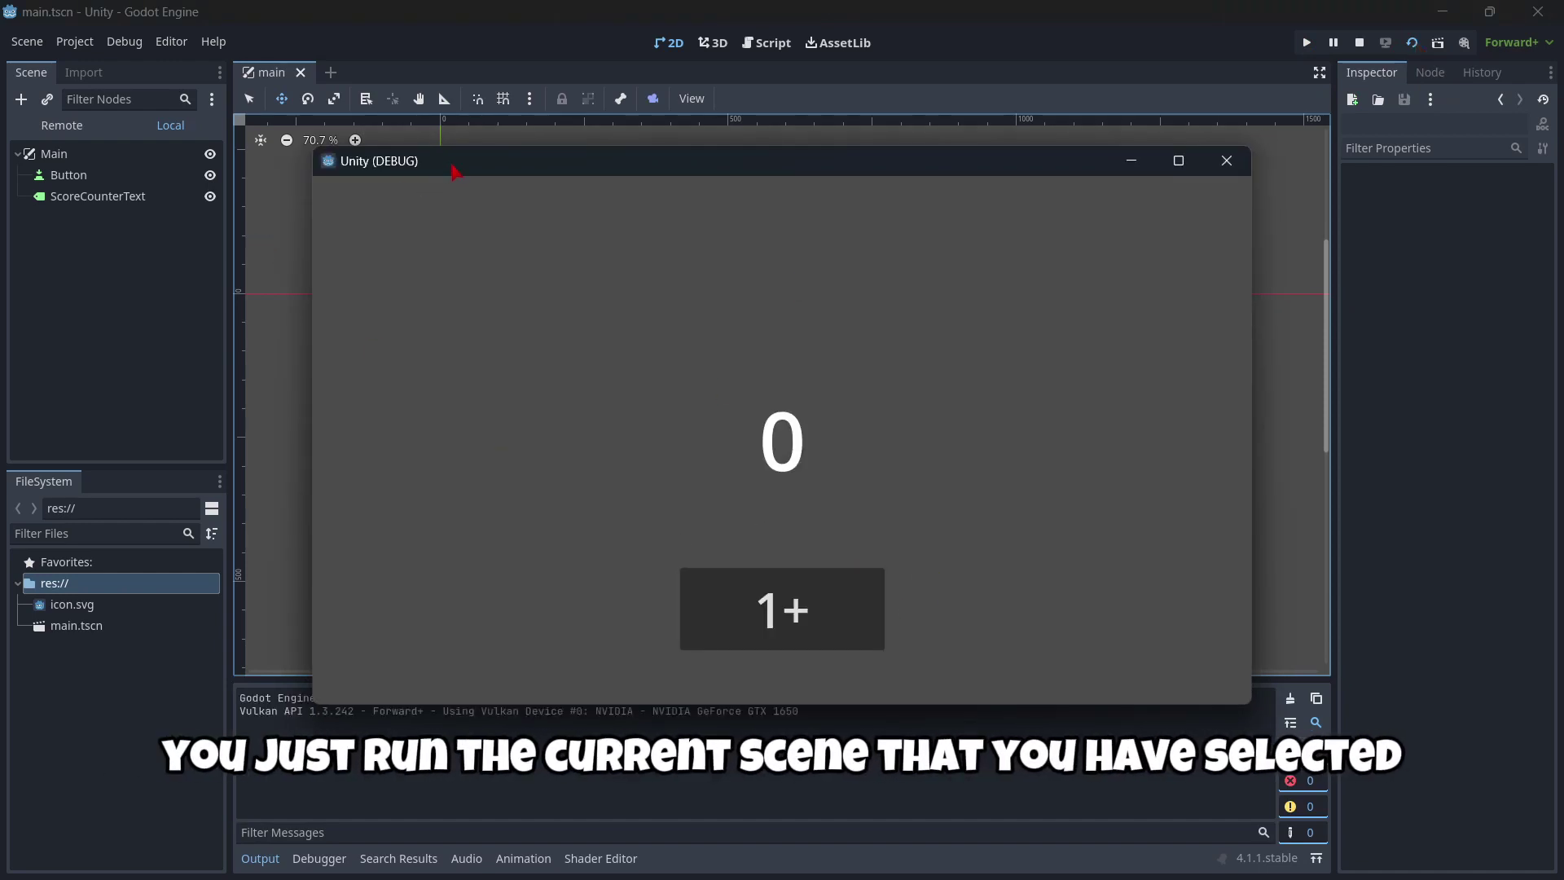
left_click_drag(453, 171, 654, 187)
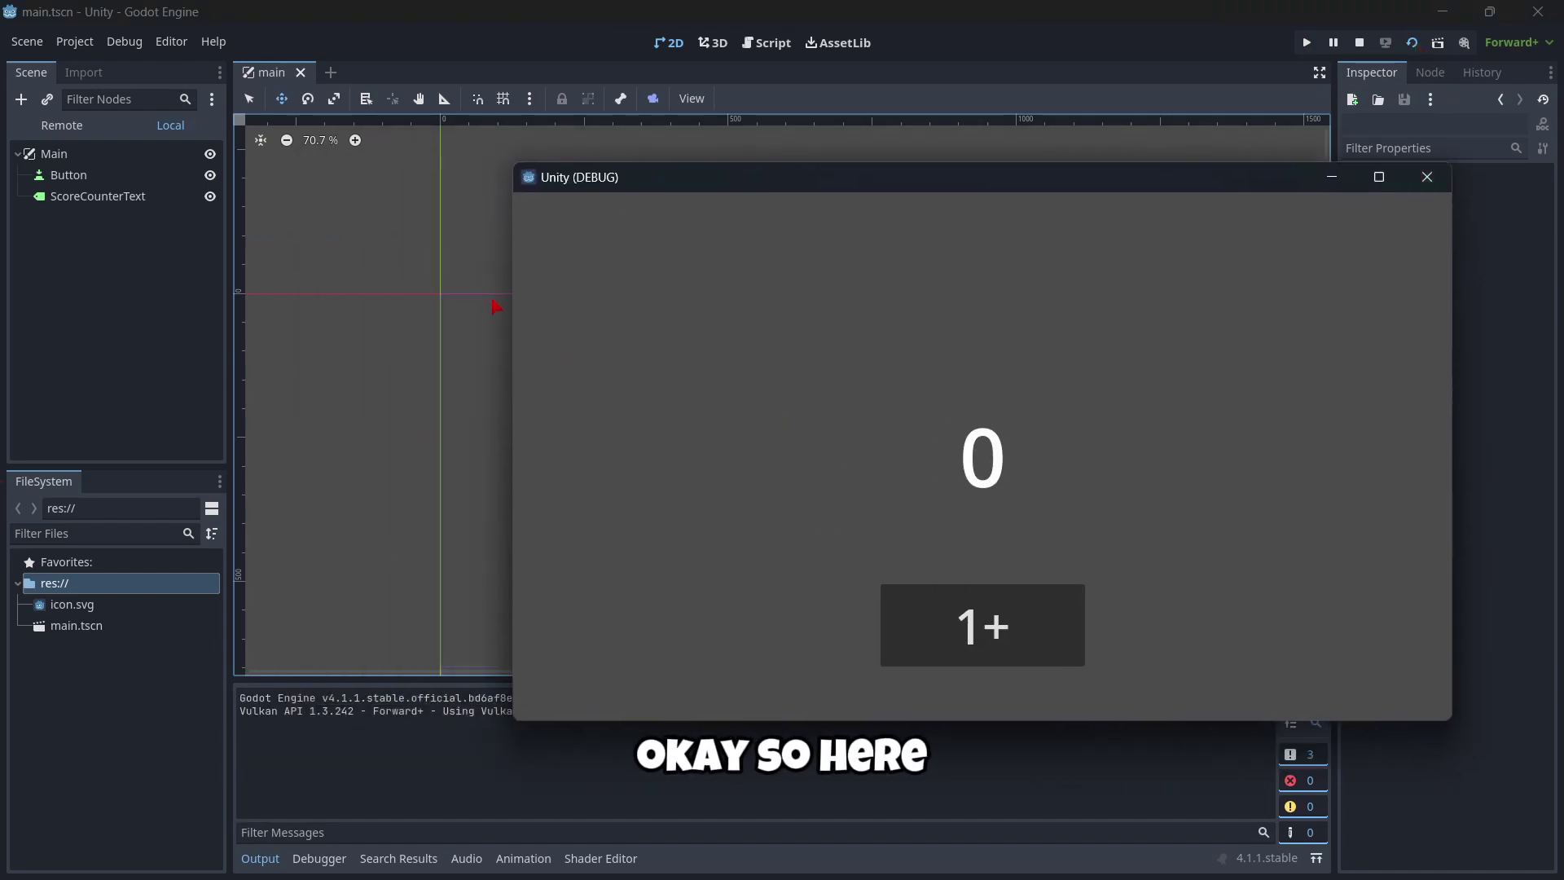
left_click(1427, 177)
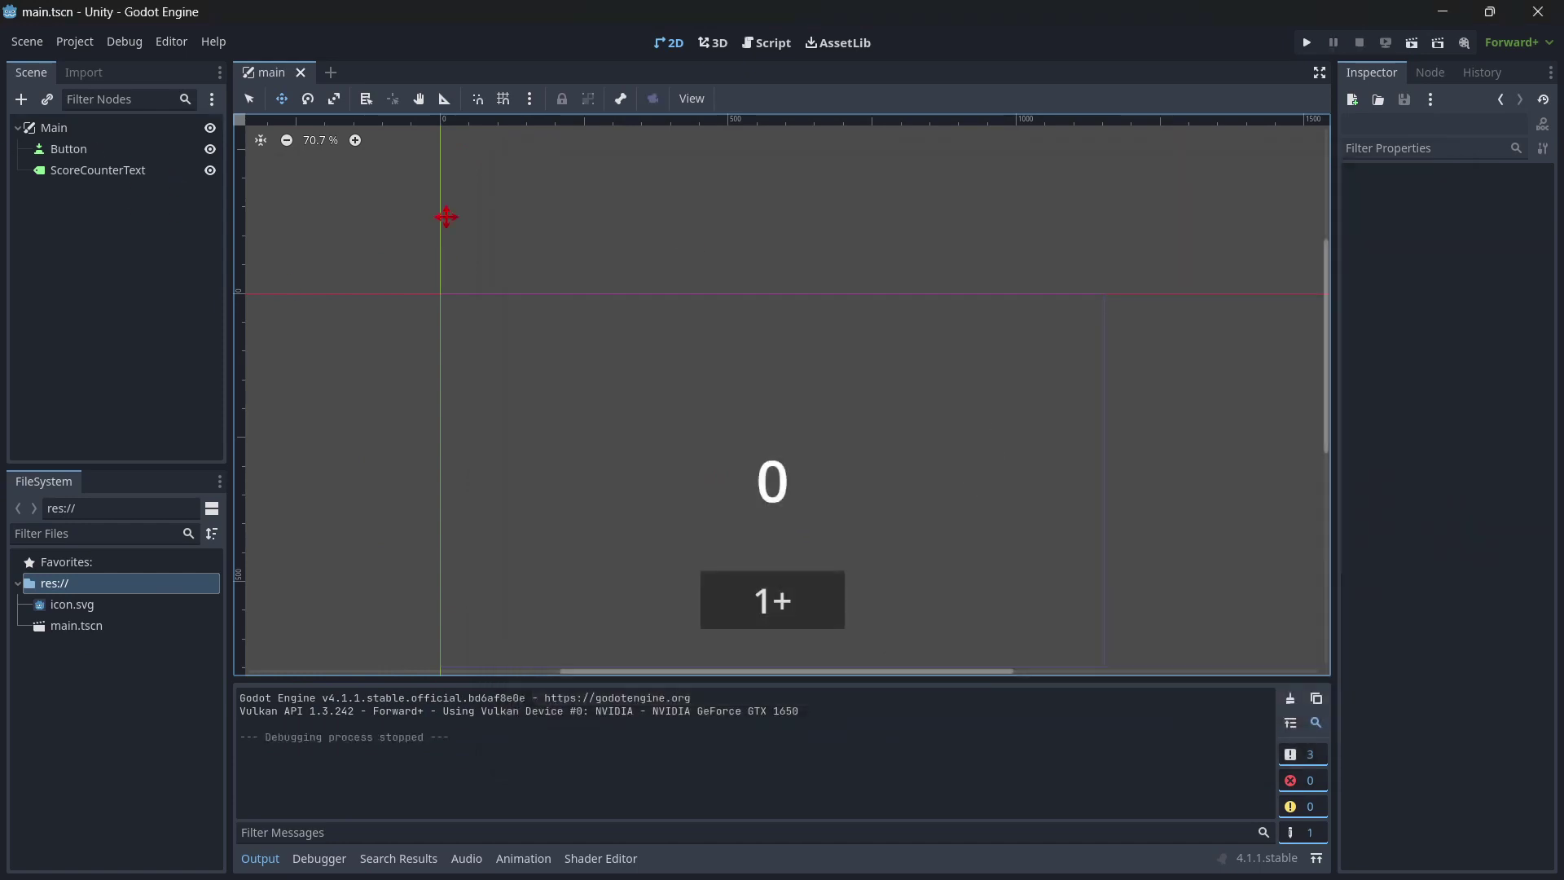
Create a new scene with a Sprite2D as its root node
left_click(331, 73)
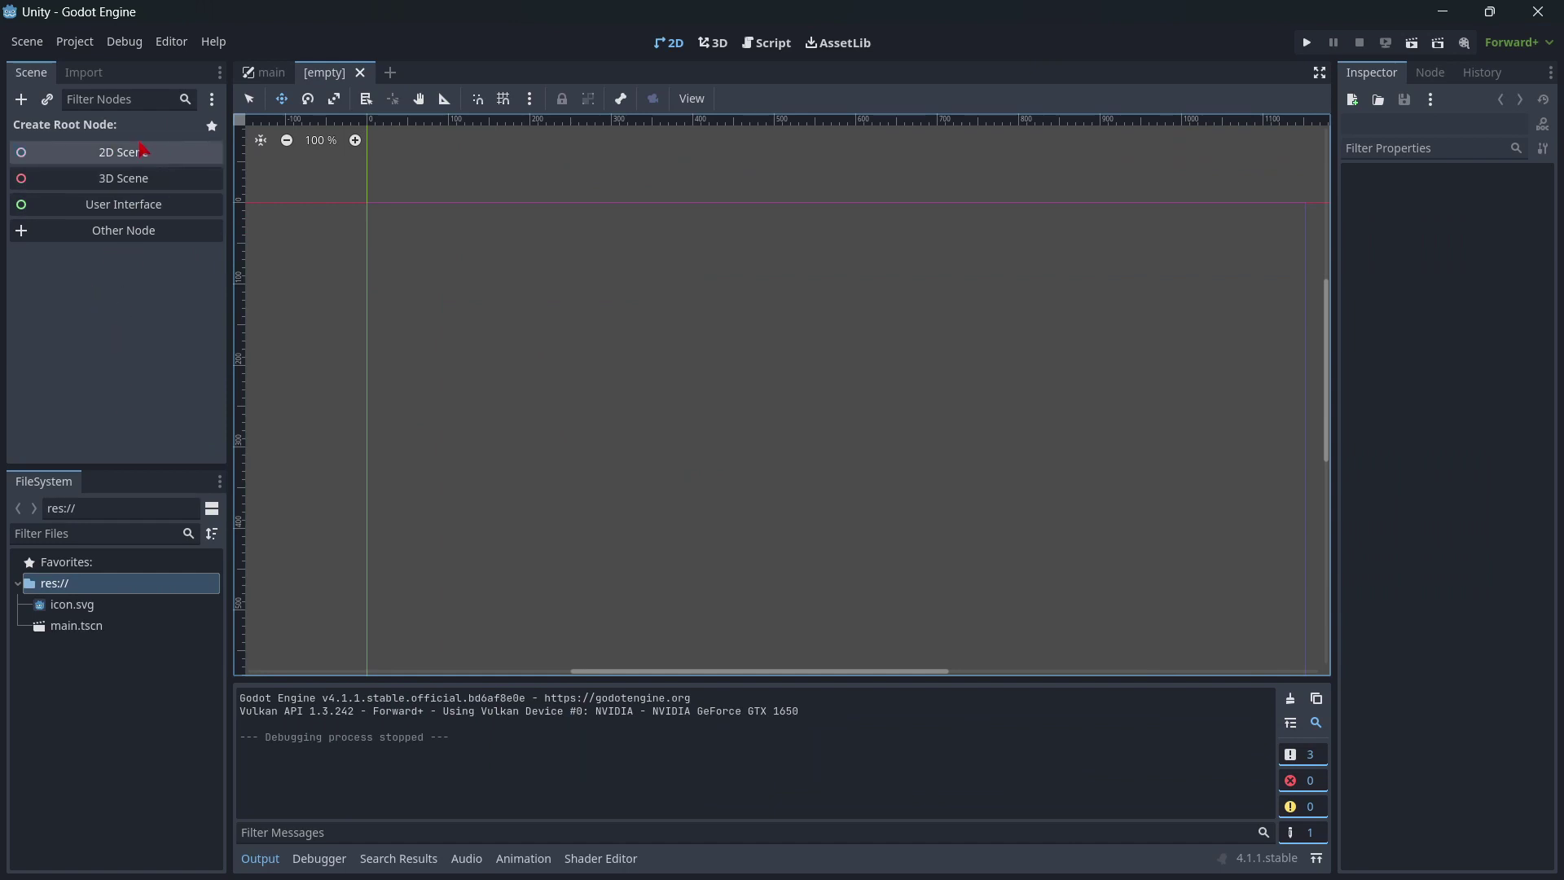
left_click(134, 231)
type("sp")
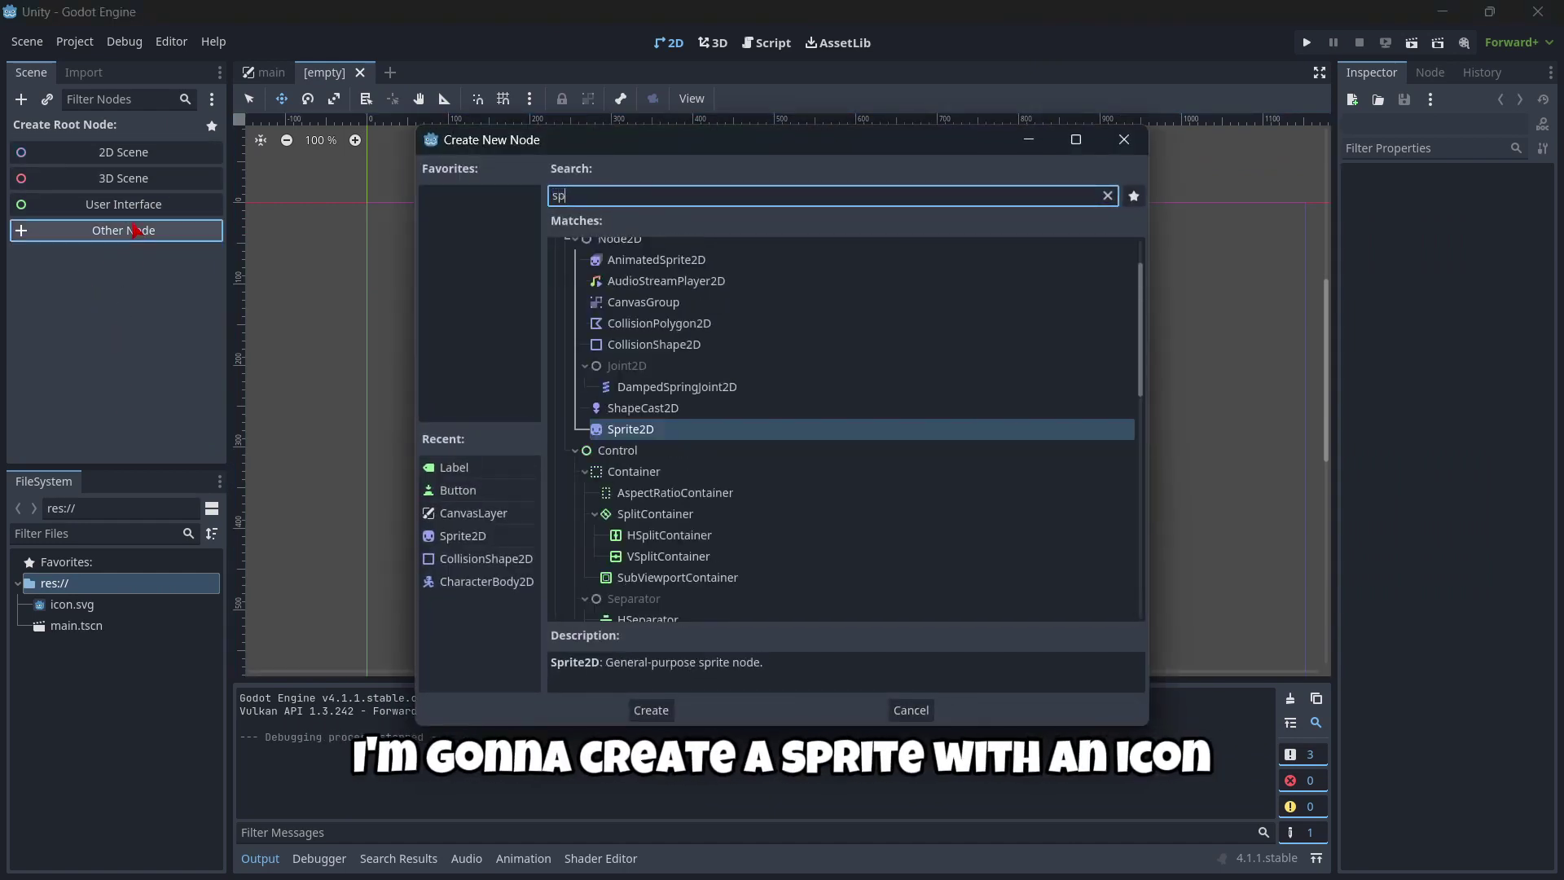
type("rite")
key("Return")
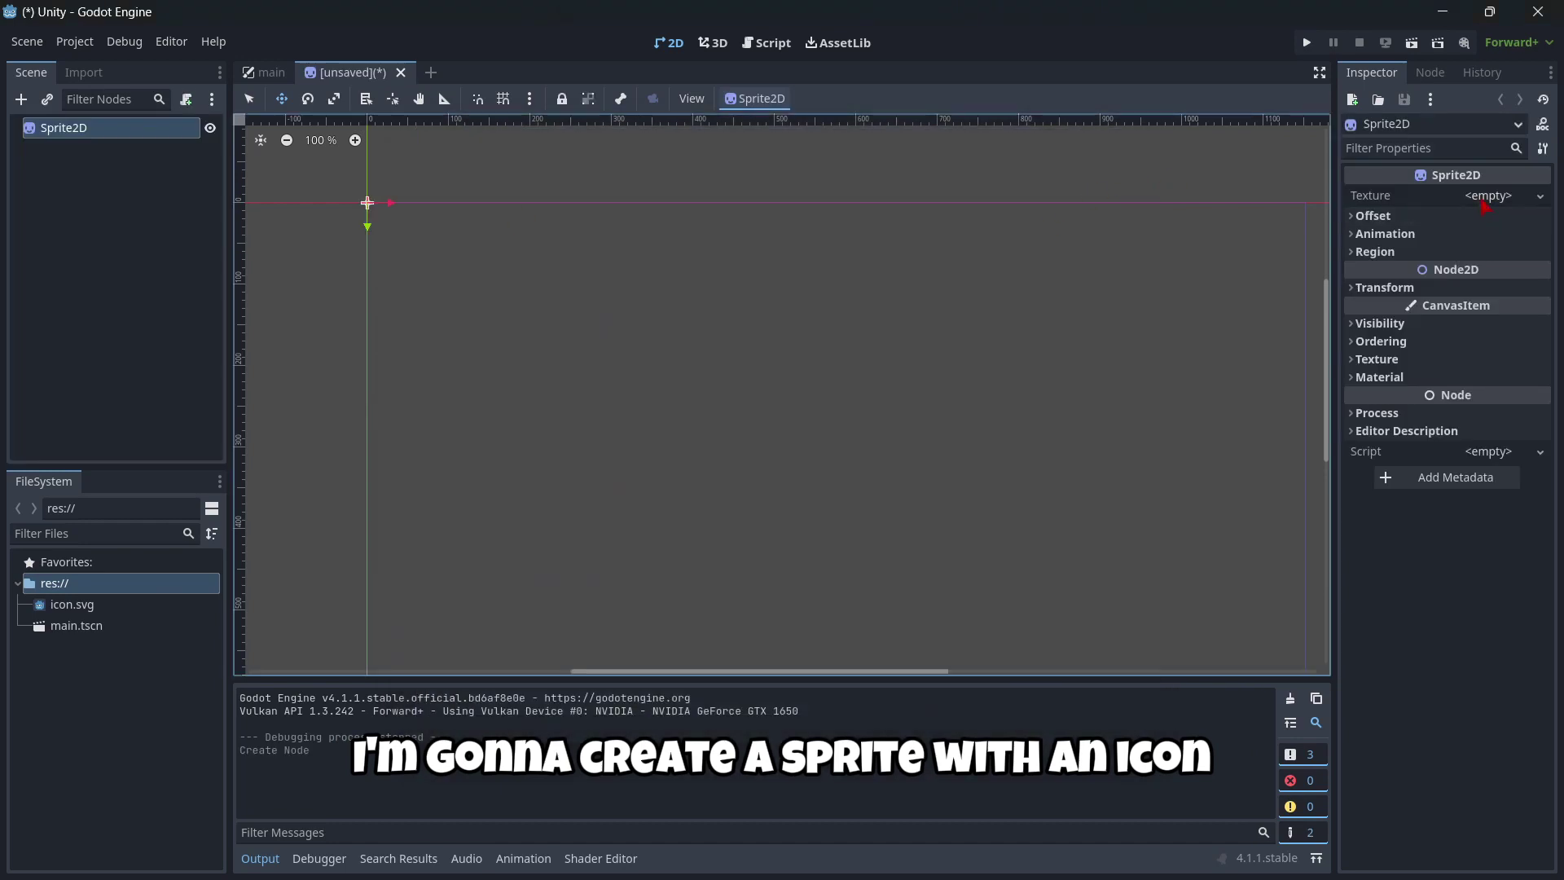
Quick-load icon.svg as the sprite's texture and move it to the canvas centre
left_click(1486, 206)
left_click(1431, 572)
double_click(576, 356)
scroll(614, 391, "down", 2)
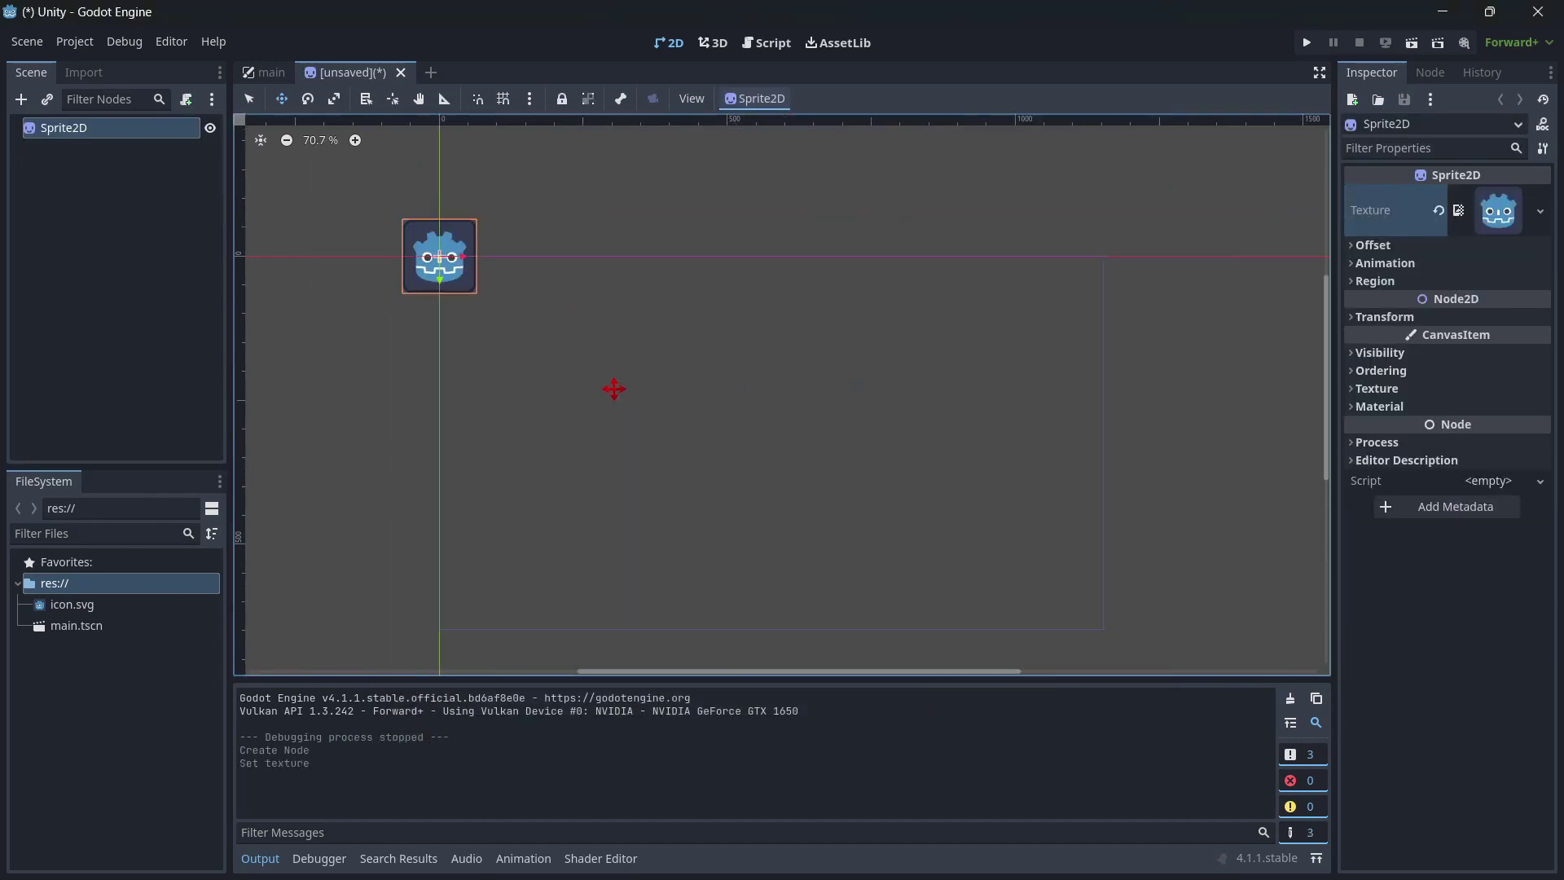
left_click_drag(471, 288, 760, 474)
Run the sprite scene, saving it as sprite_2d.tscn, then return to the main scene
left_click(1438, 43)
left_click(630, 710)
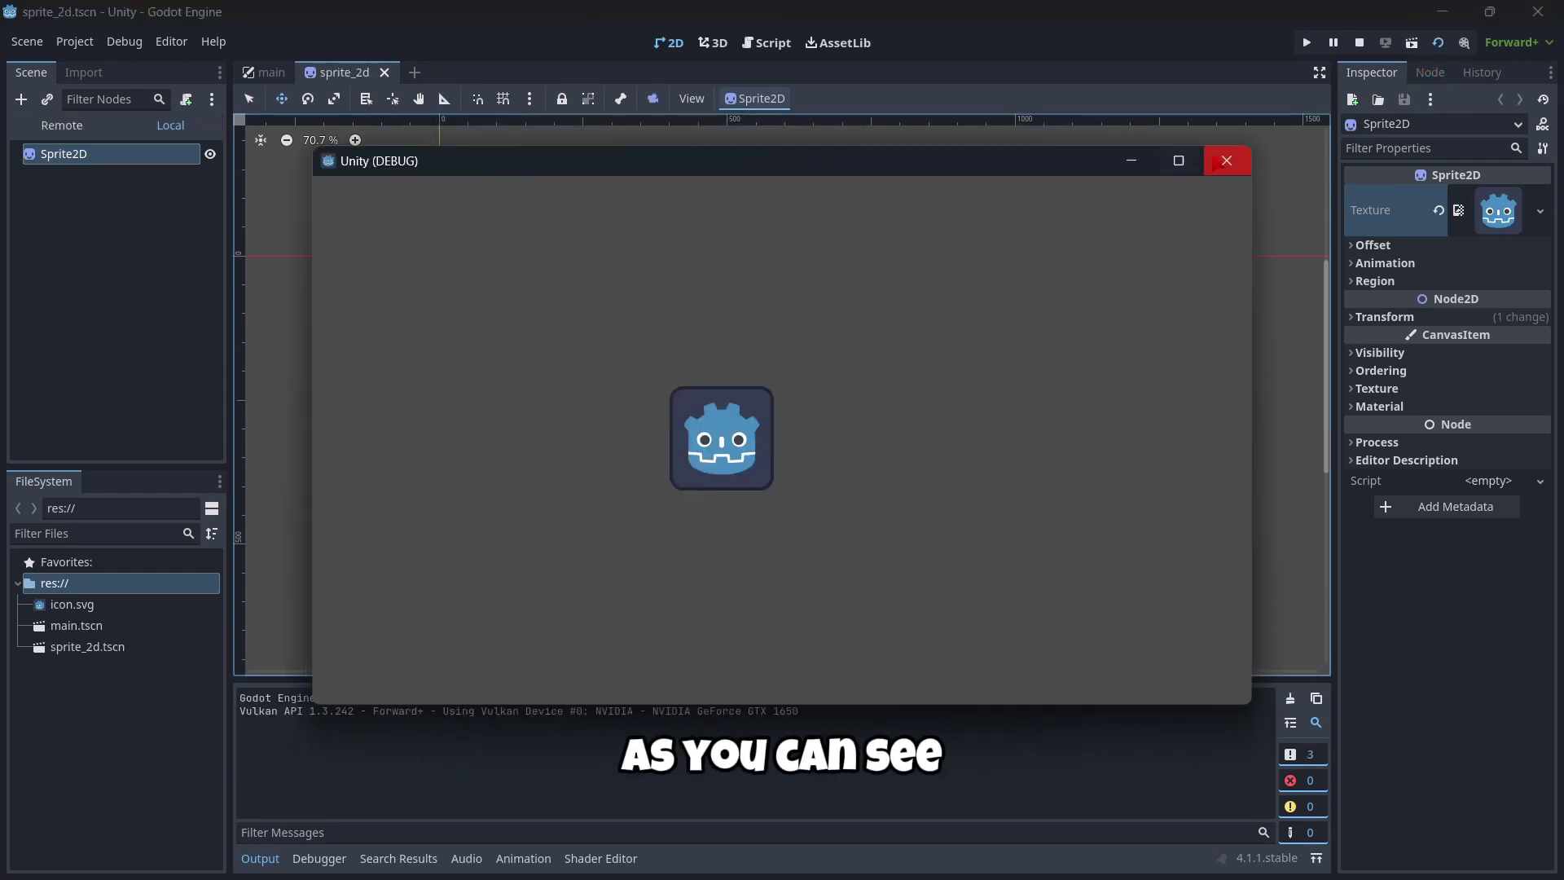
left_click(1227, 160)
left_click(269, 74)
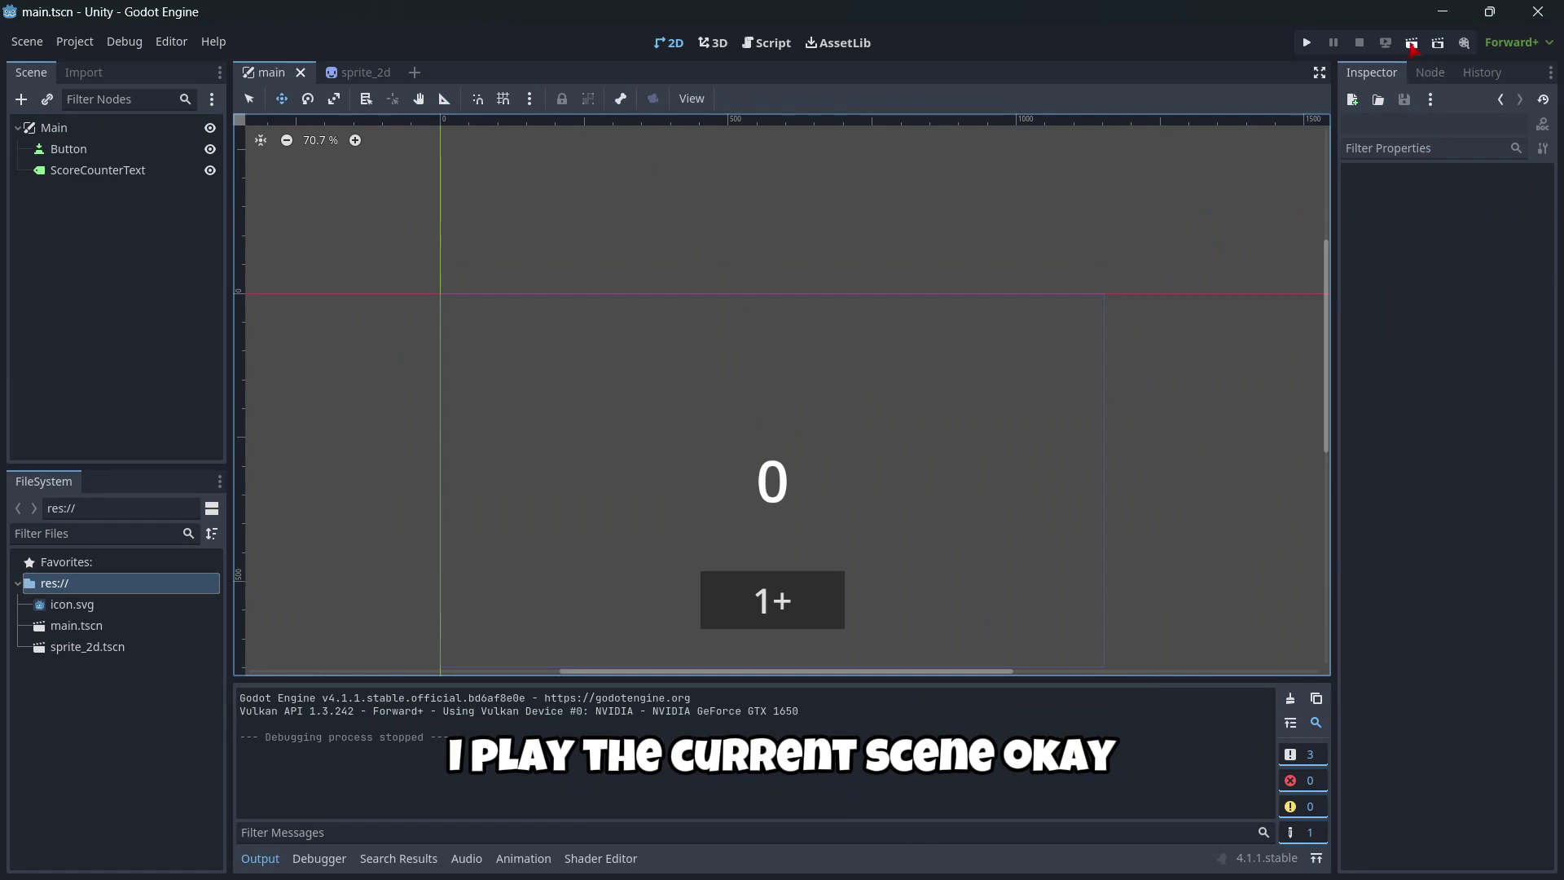
Test-run the main scene, then run the project and dismiss the main-scene prompt
left_click(1412, 42)
left_click(1222, 157)
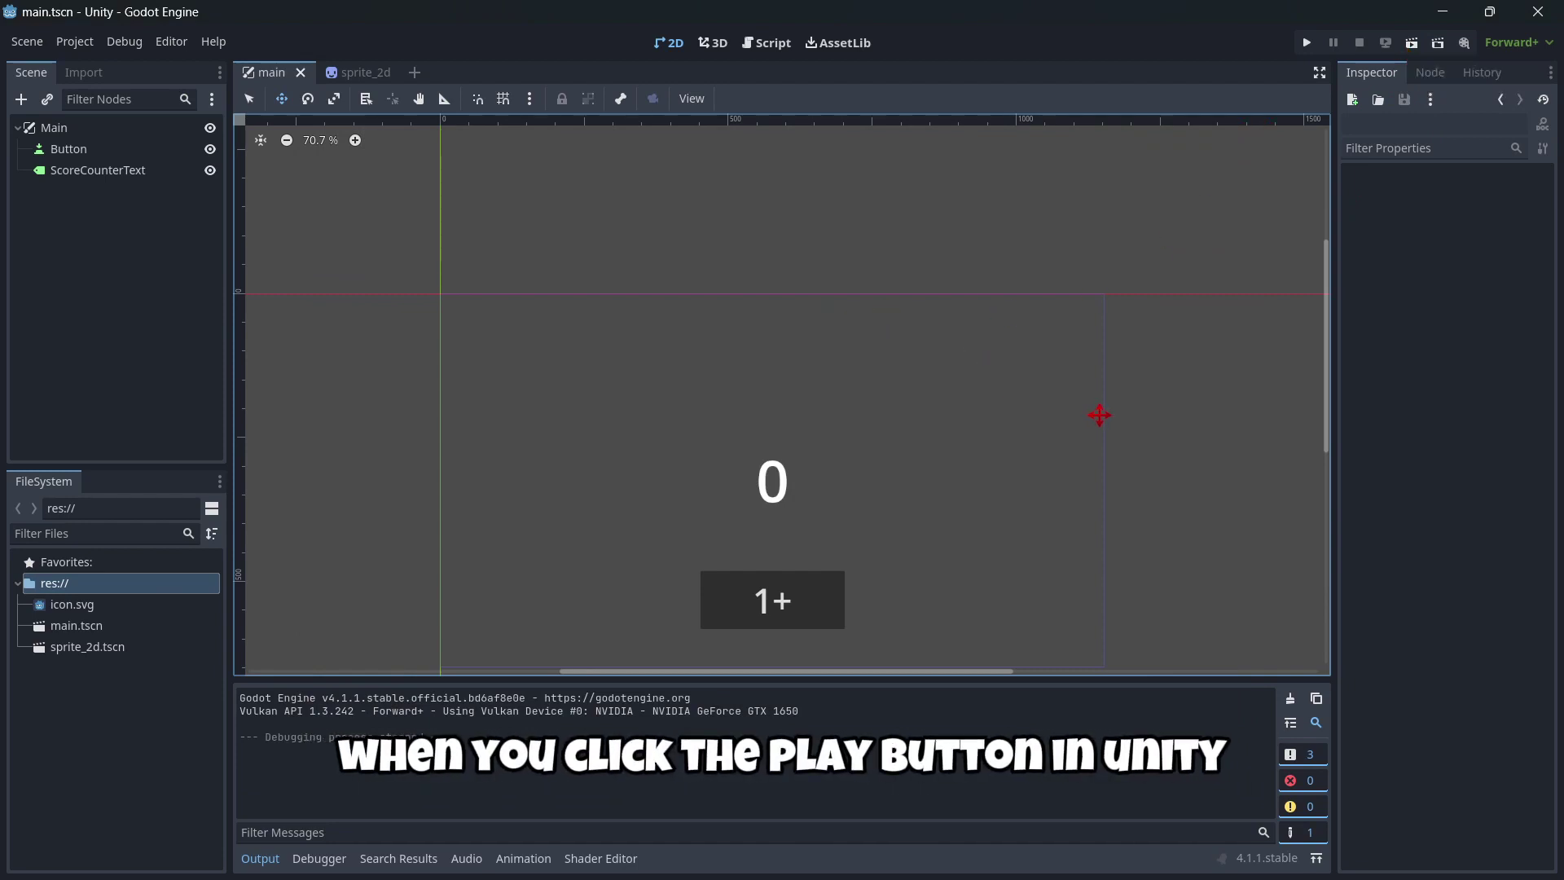
scroll(615, 440, "down", 3)
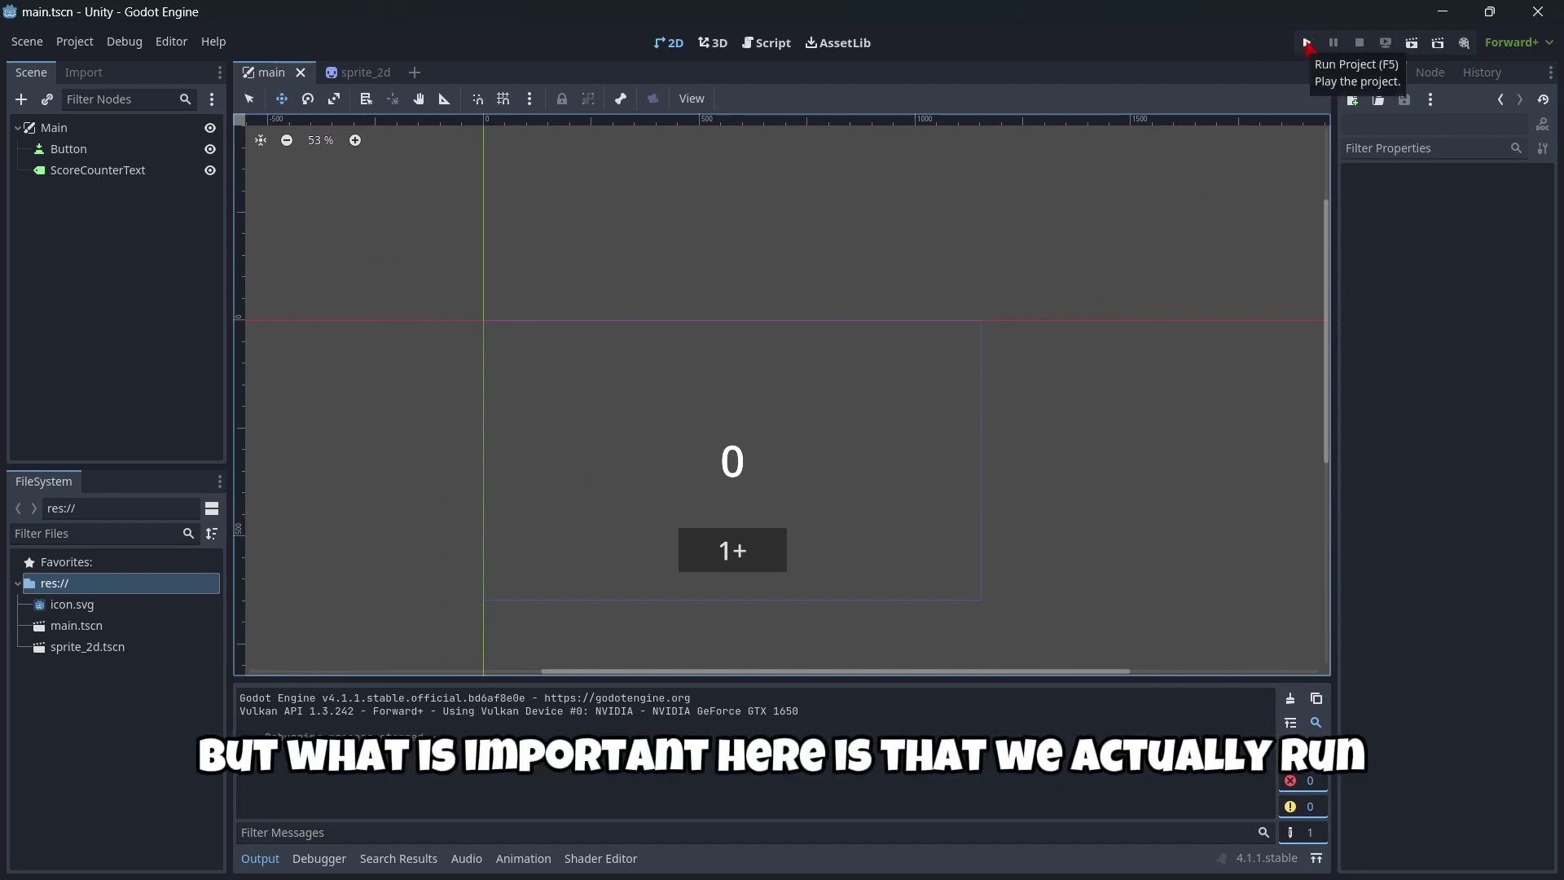
left_click(1307, 43)
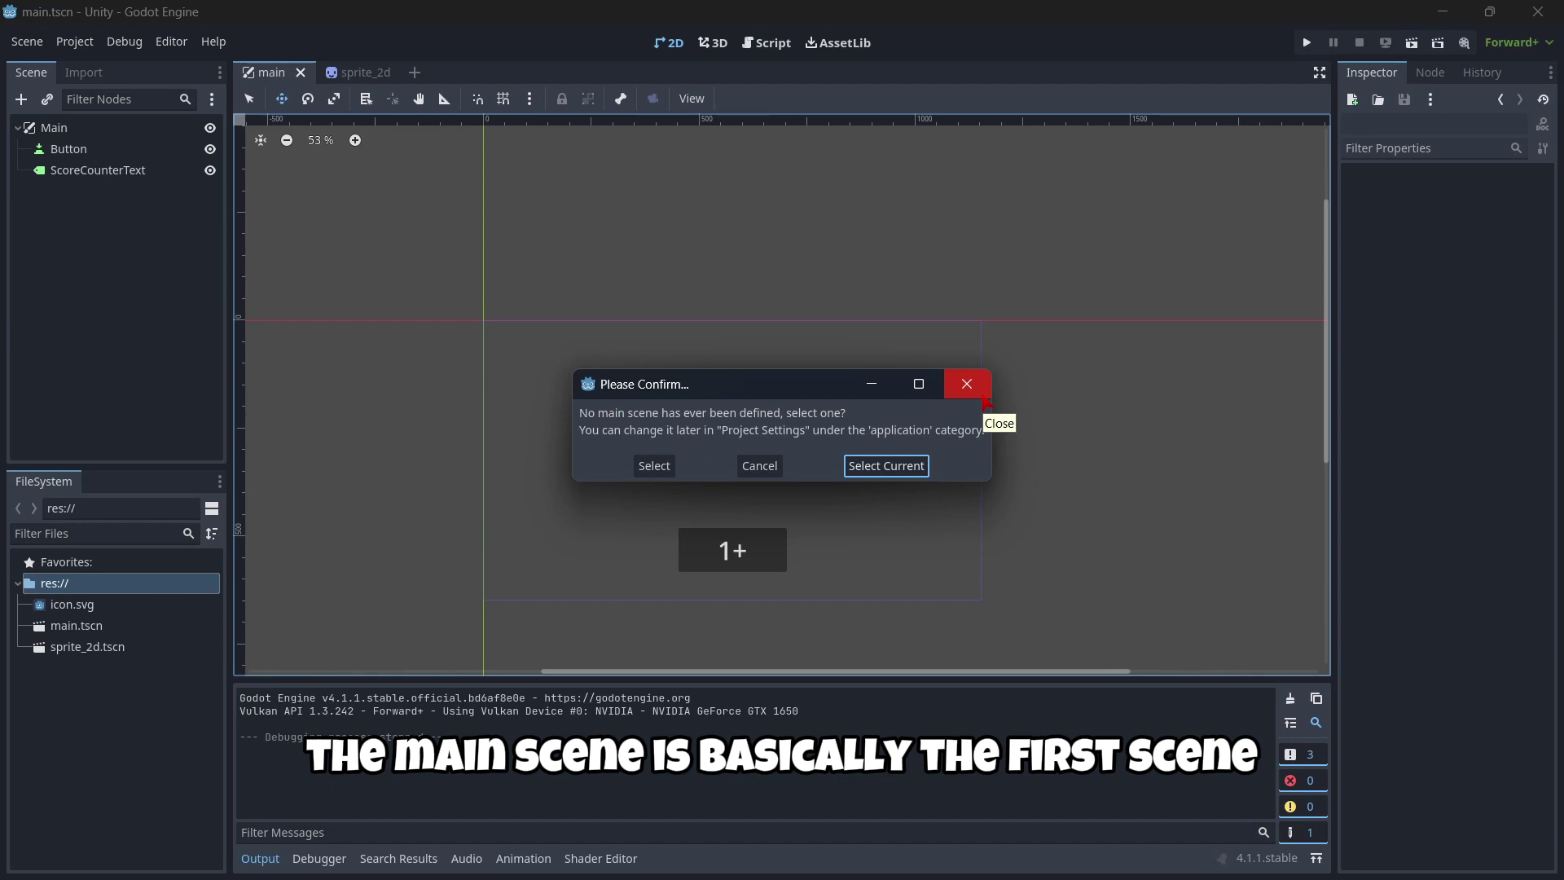
left_click(981, 393)
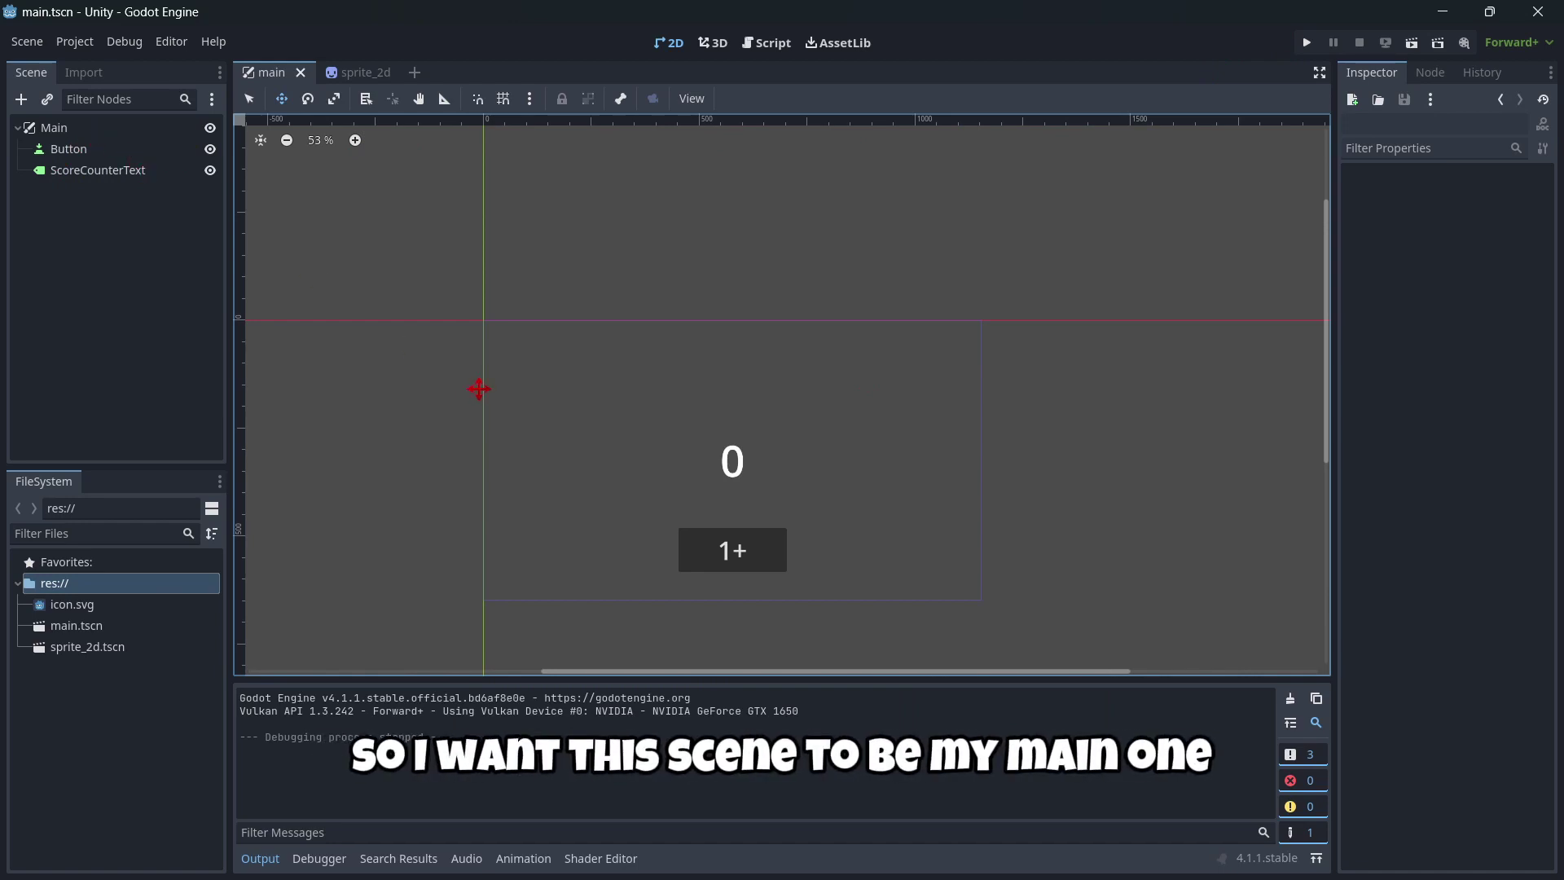
Run the project choosing Select Current as main scene, and test the 1+ button
left_click(1306, 46)
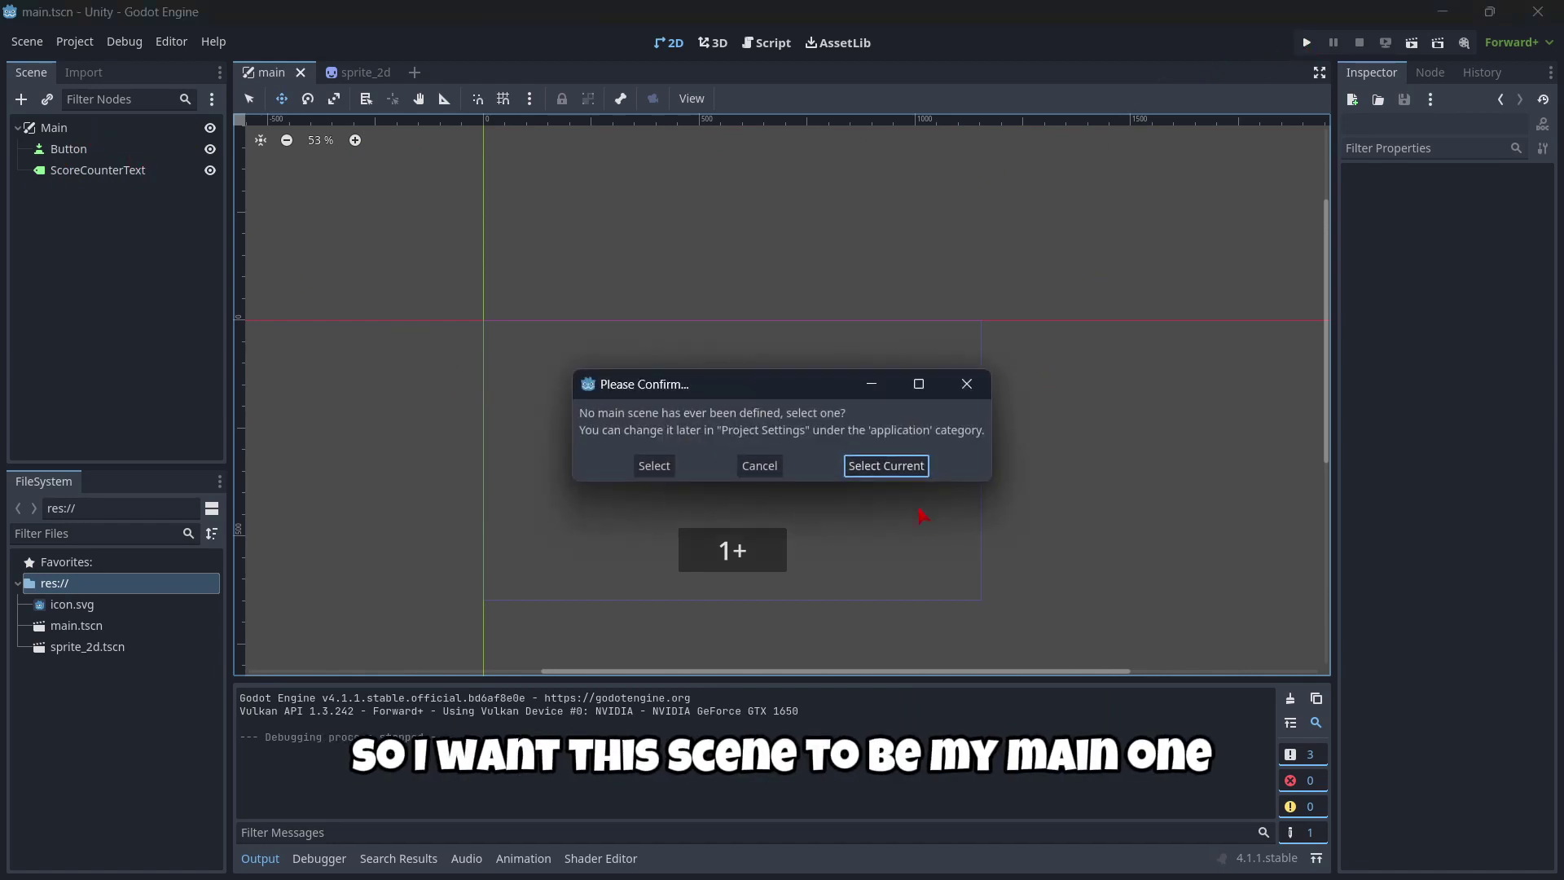
left_click(883, 463)
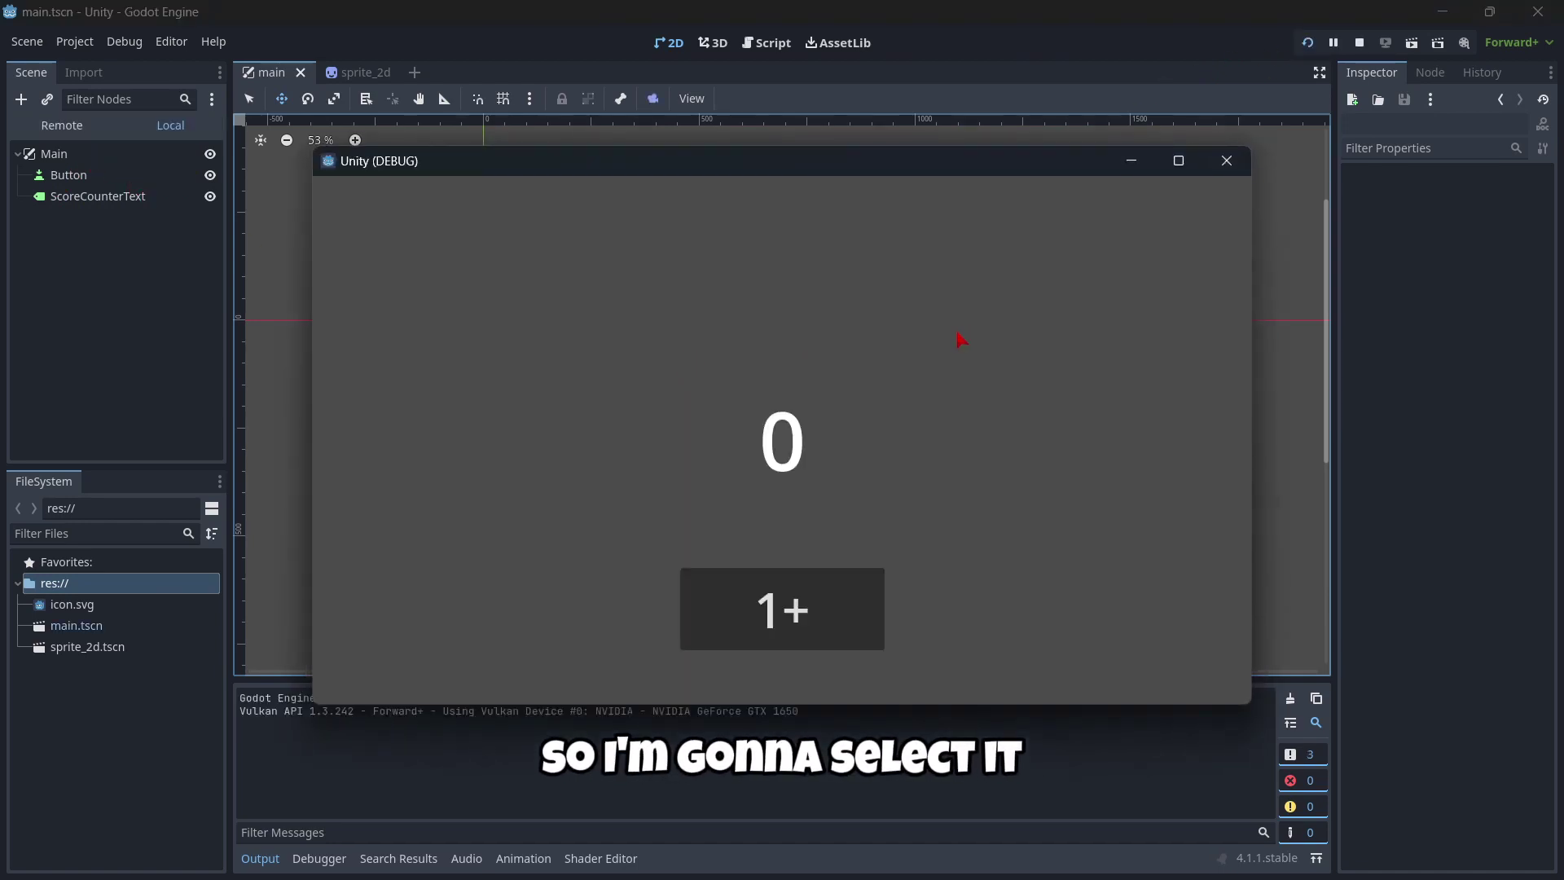
left_click(828, 616)
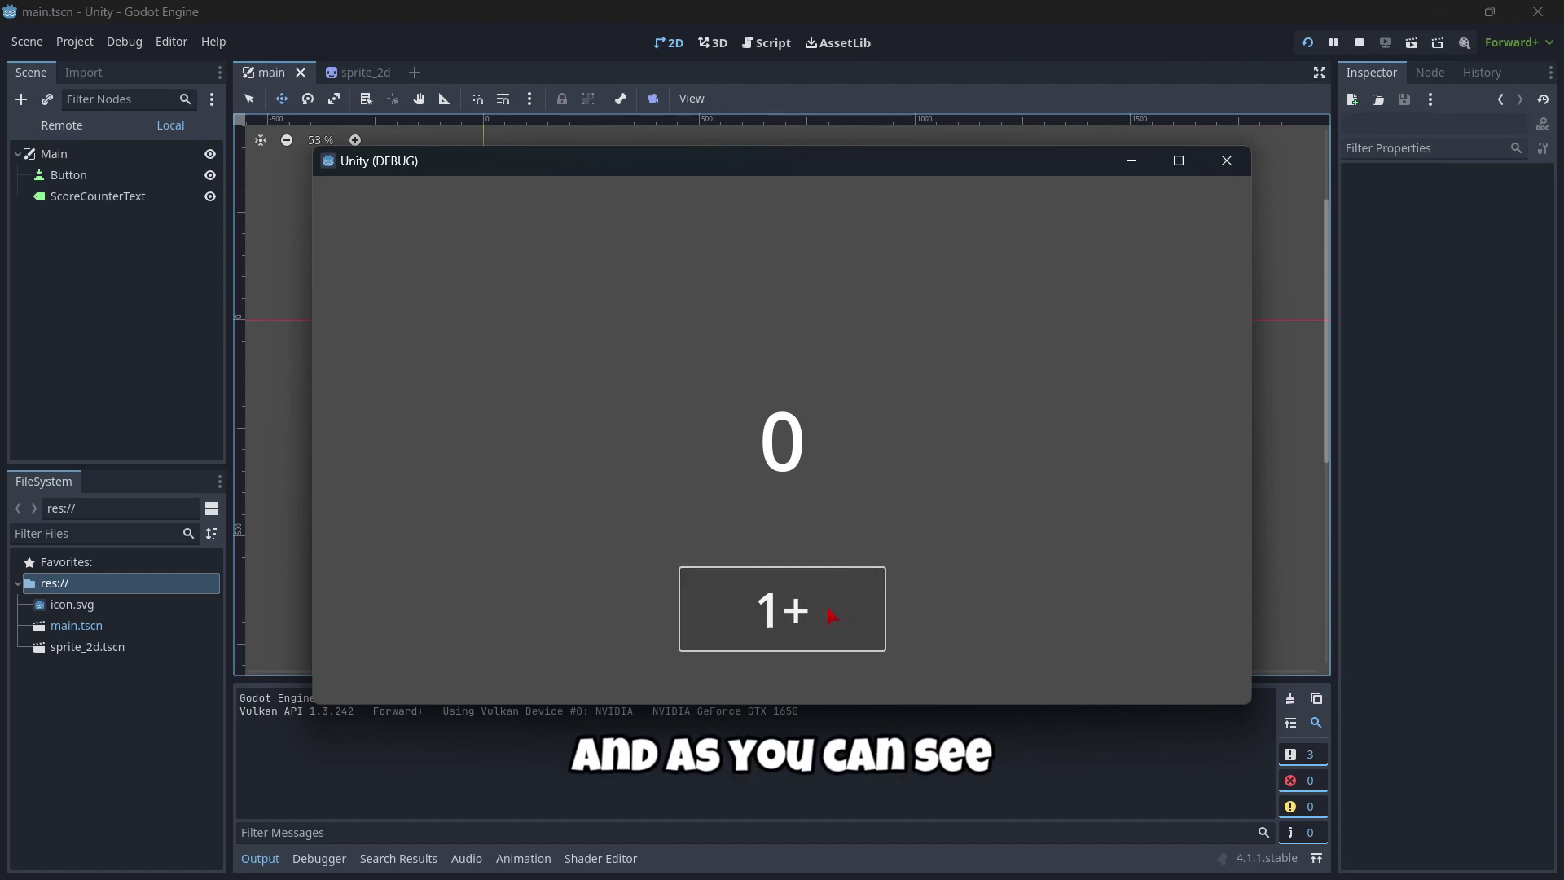
left_click(1226, 160)
Open and cancel the Attach Script dialog, and glance at FileSystem's new-file options
left_click(90, 129)
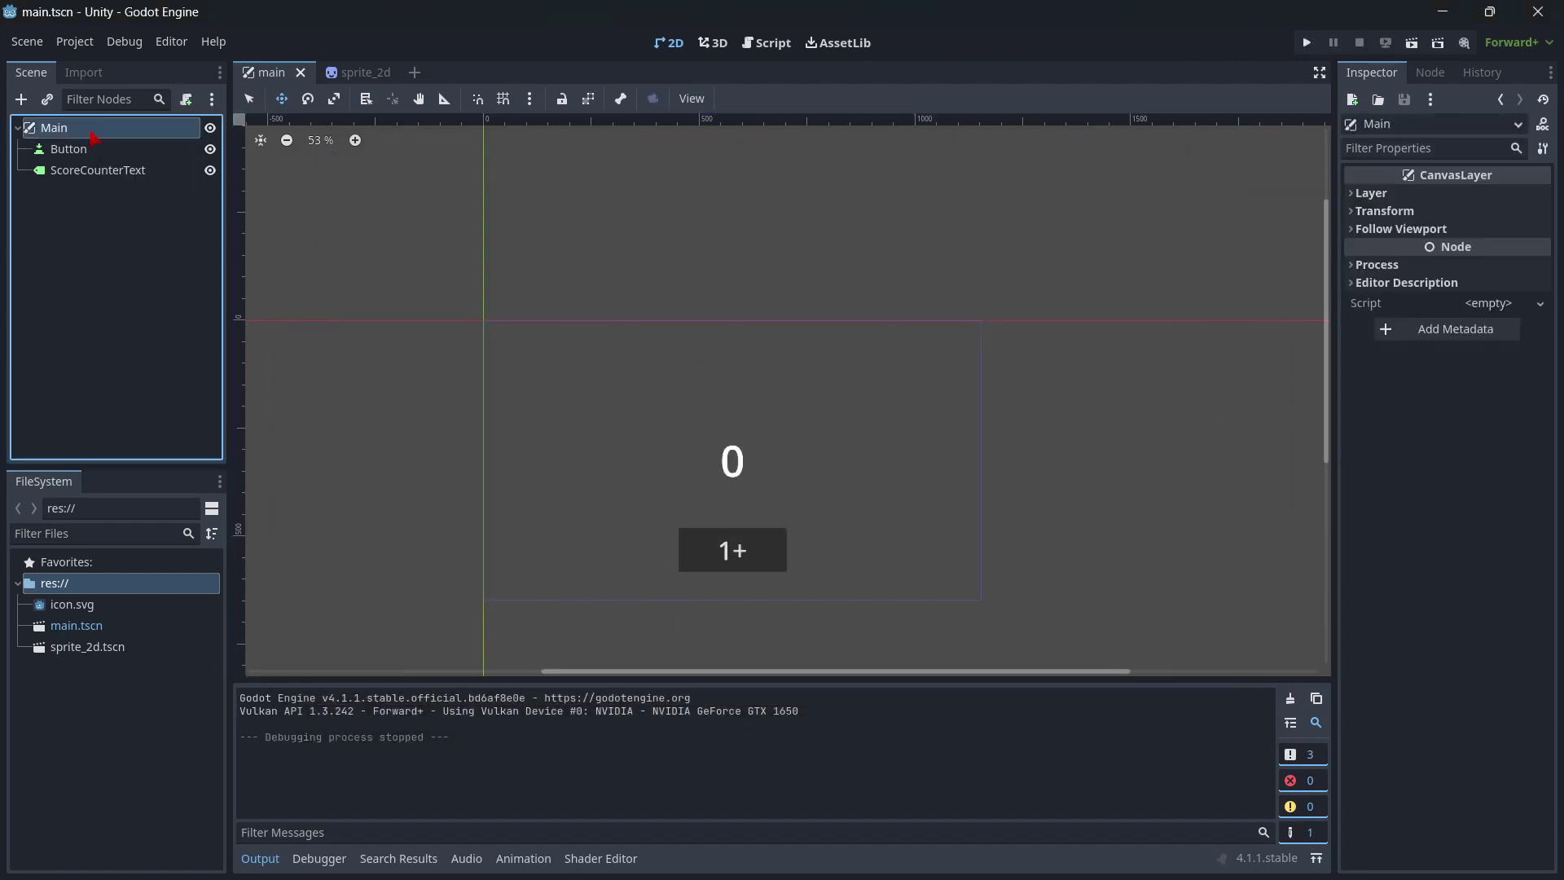
left_click(186, 99)
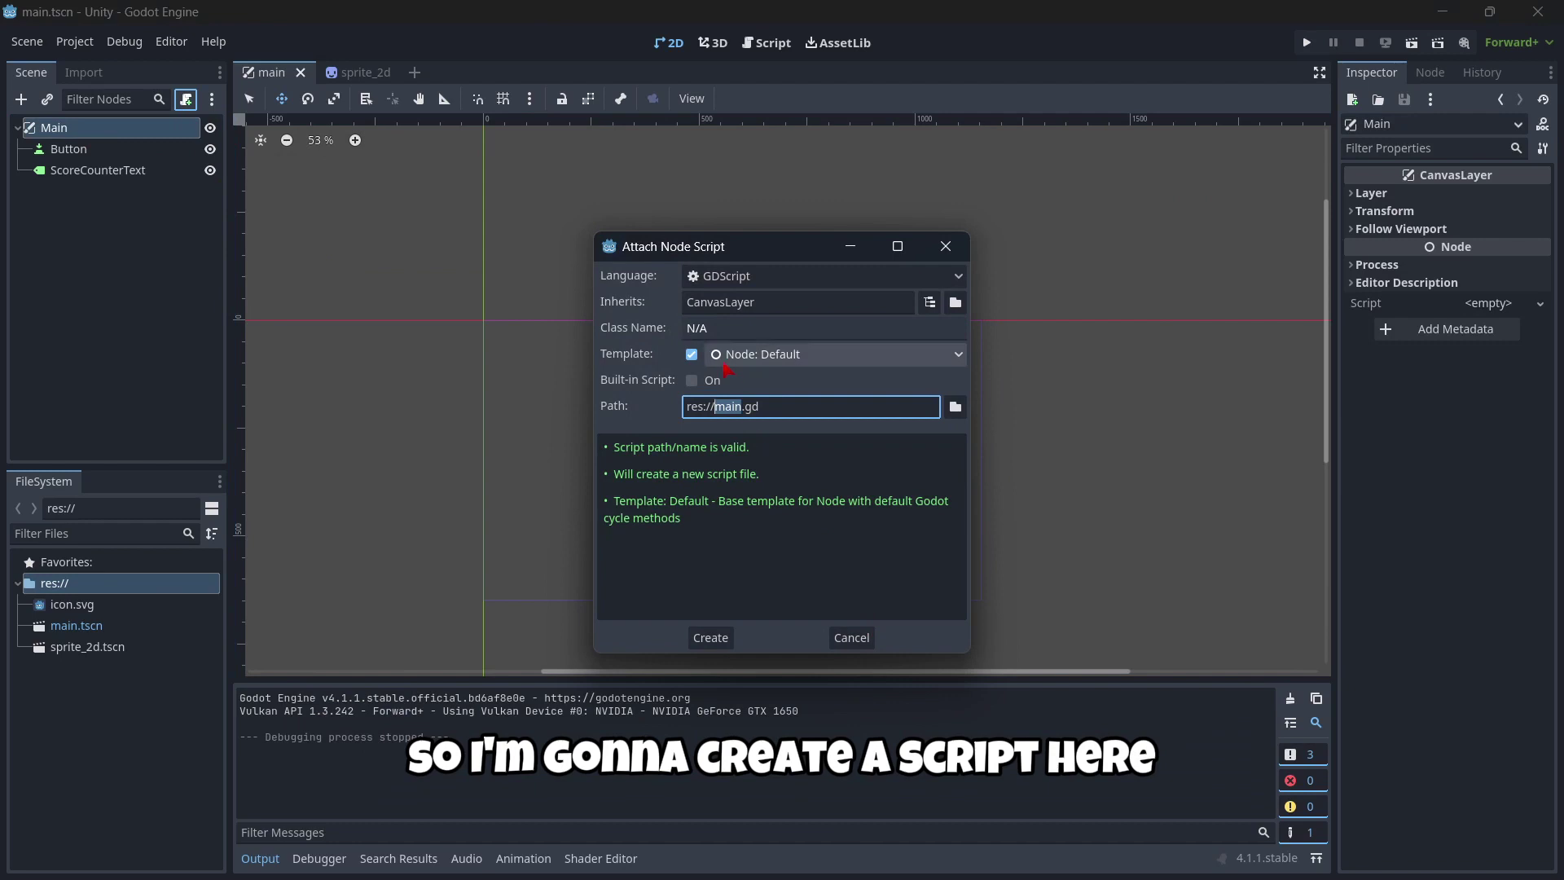
left_click(945, 246)
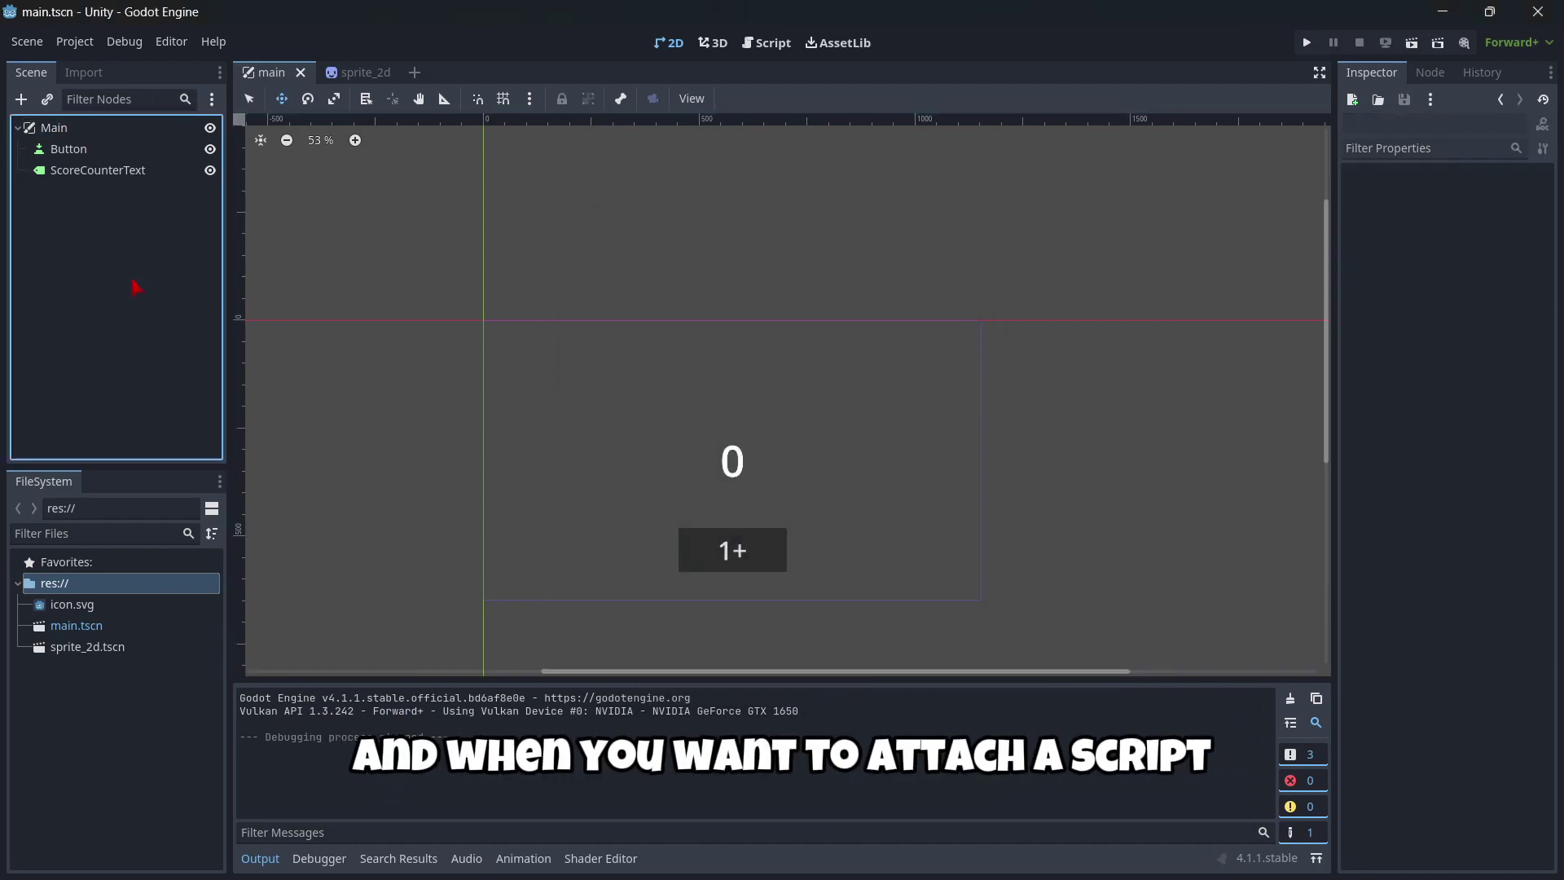
right_click(106, 704)
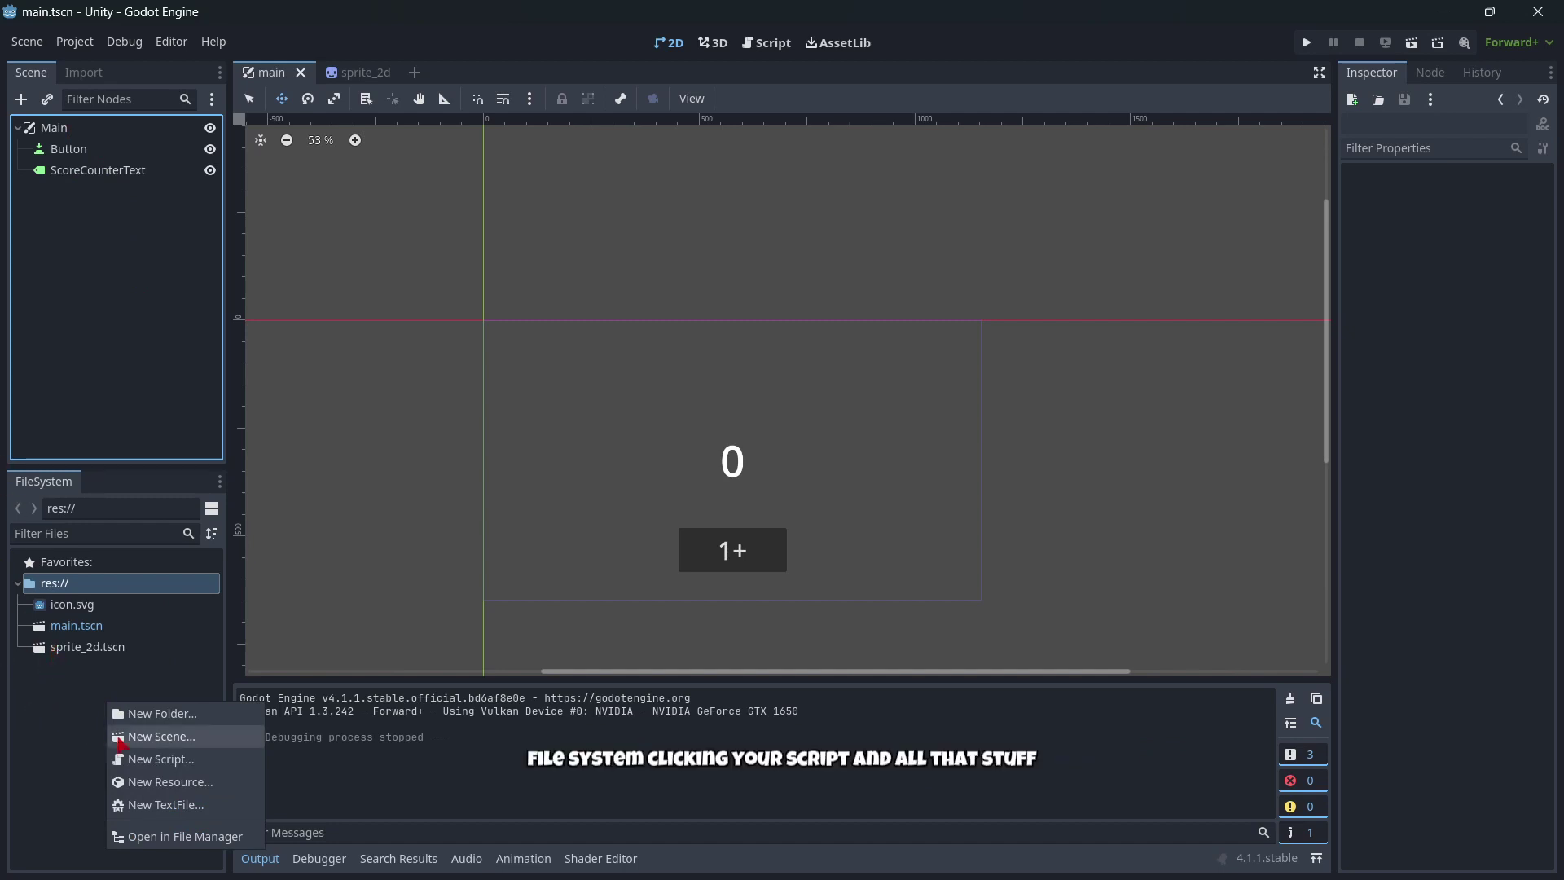
left_click(48, 704)
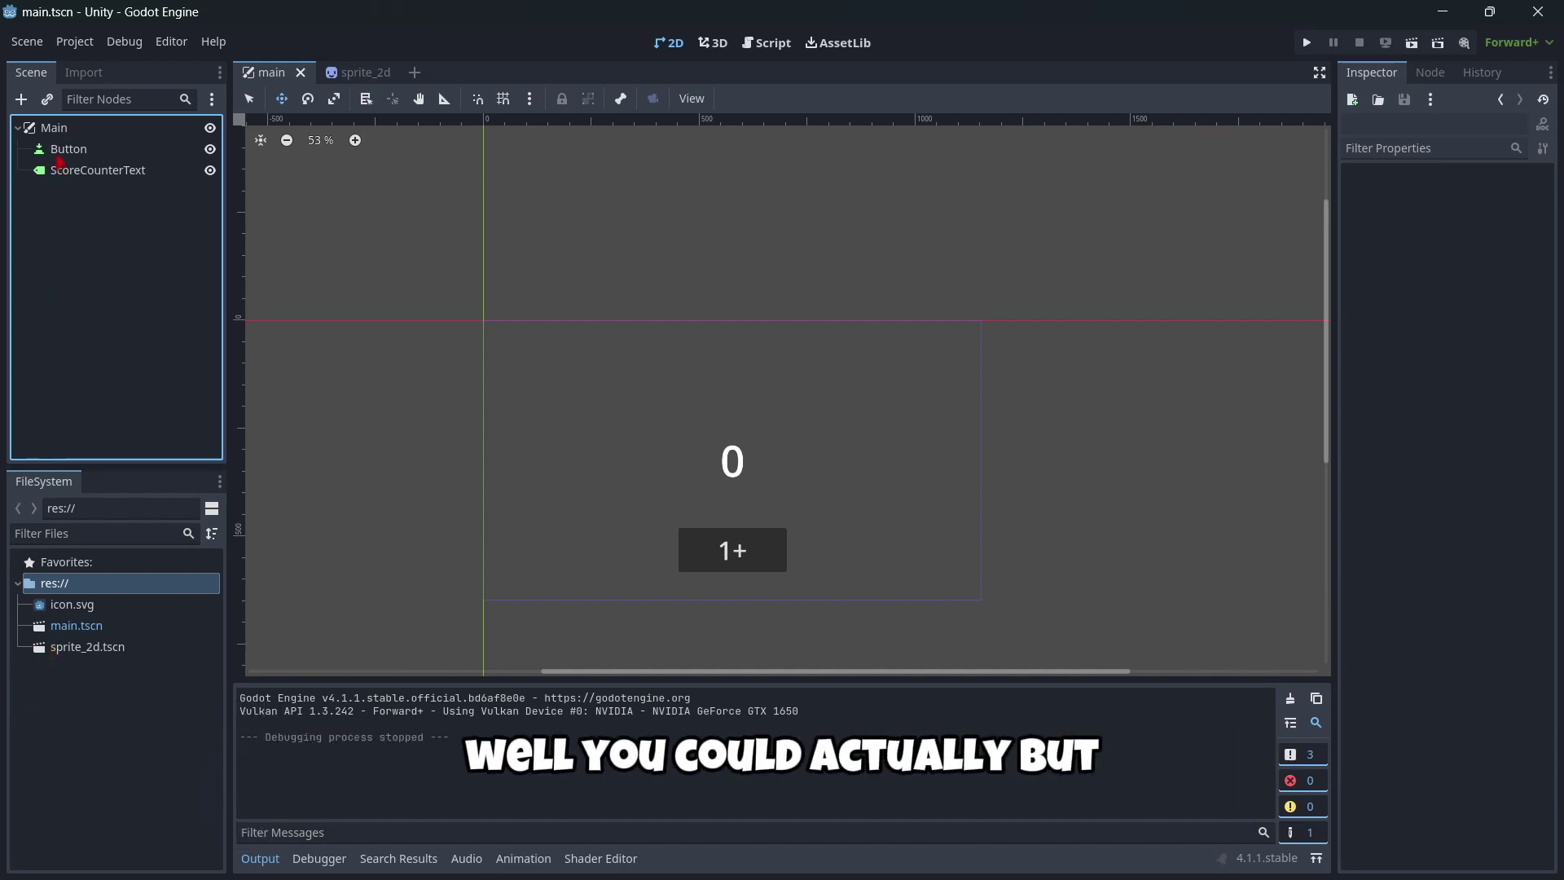
Attach a GDScript to Main using the Object: Empty template
left_click(182, 122)
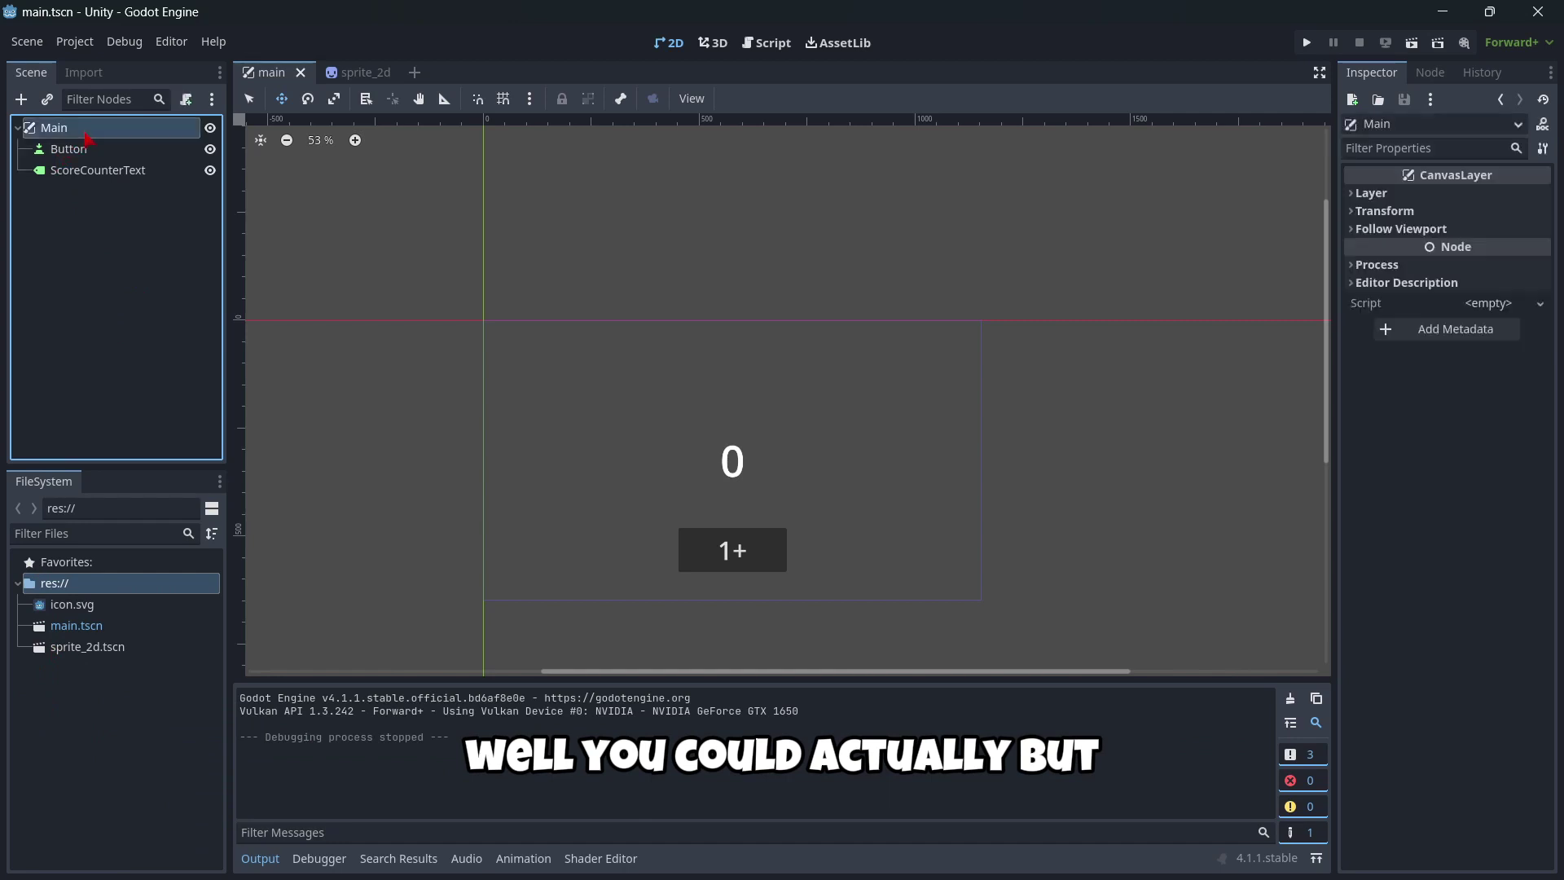
left_click(188, 100)
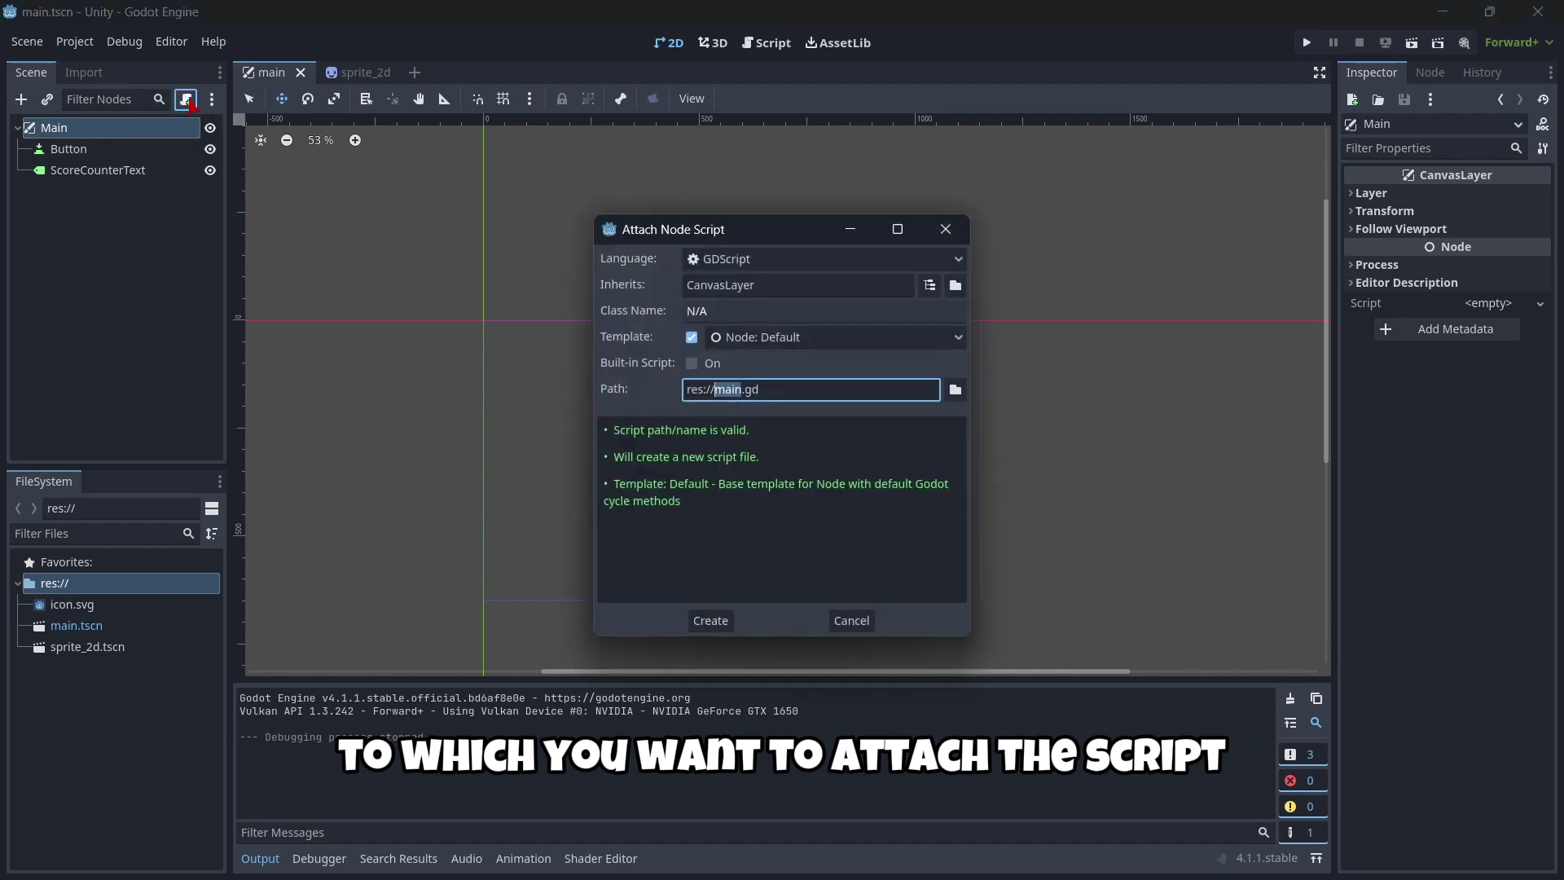
left_click(804, 261)
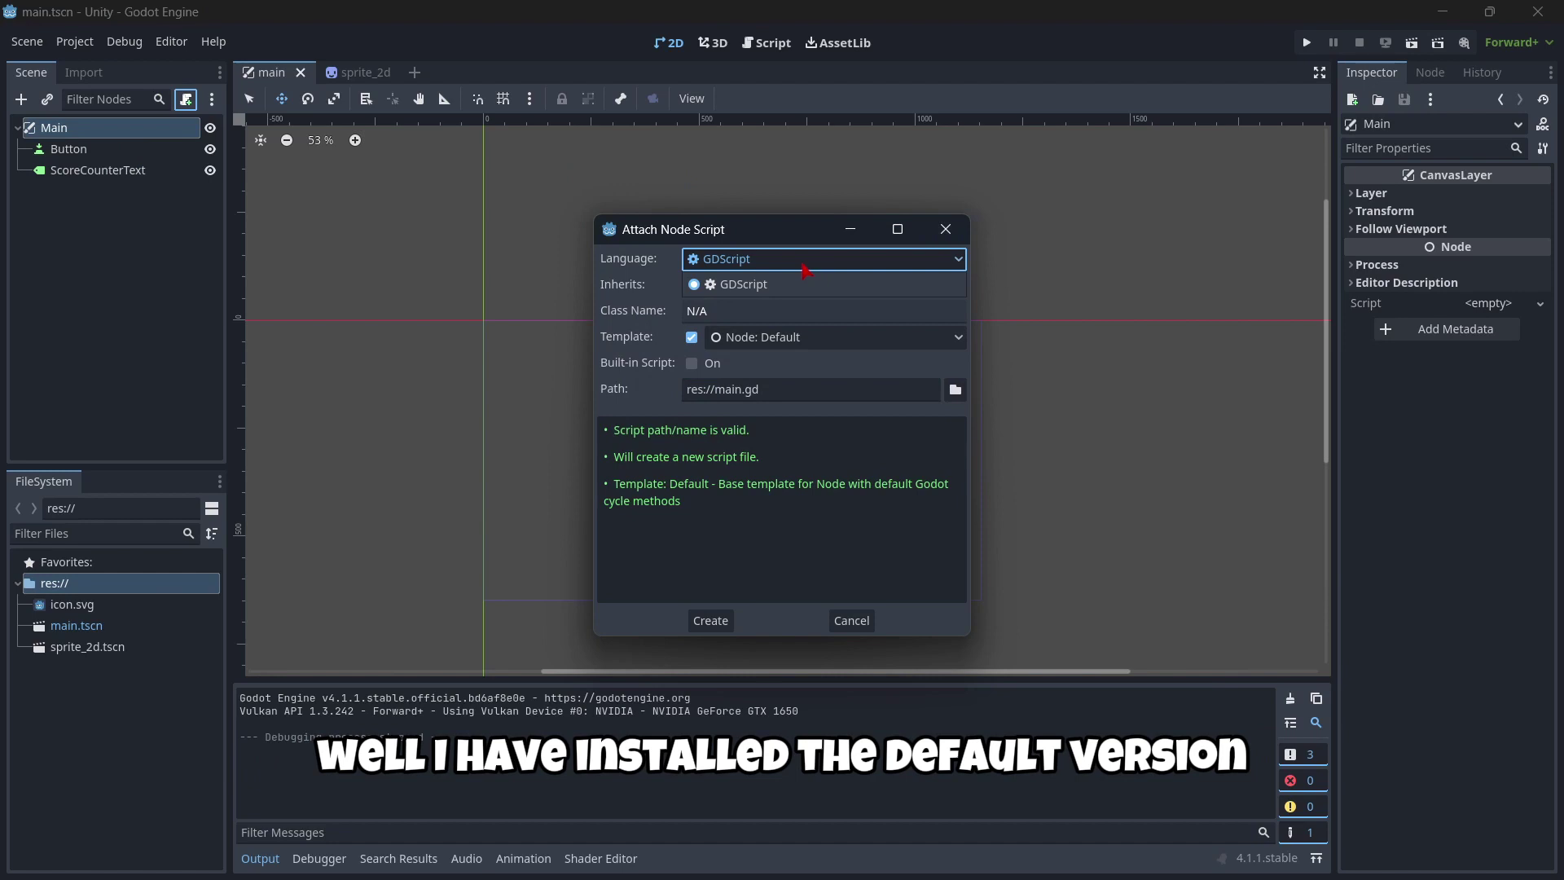
left_click(726, 290)
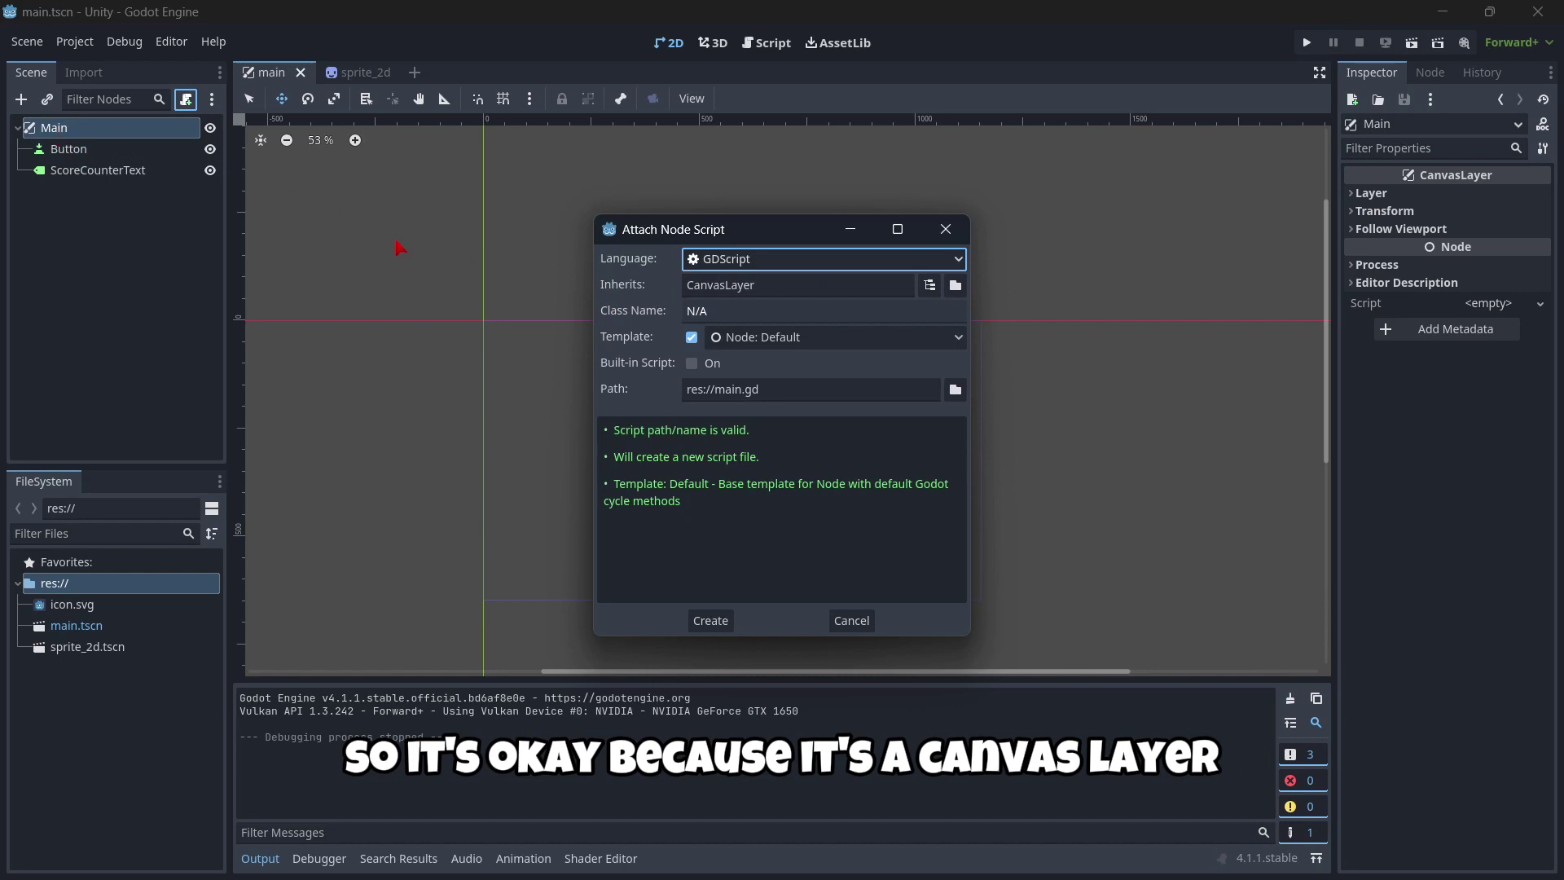
left_click(772, 339)
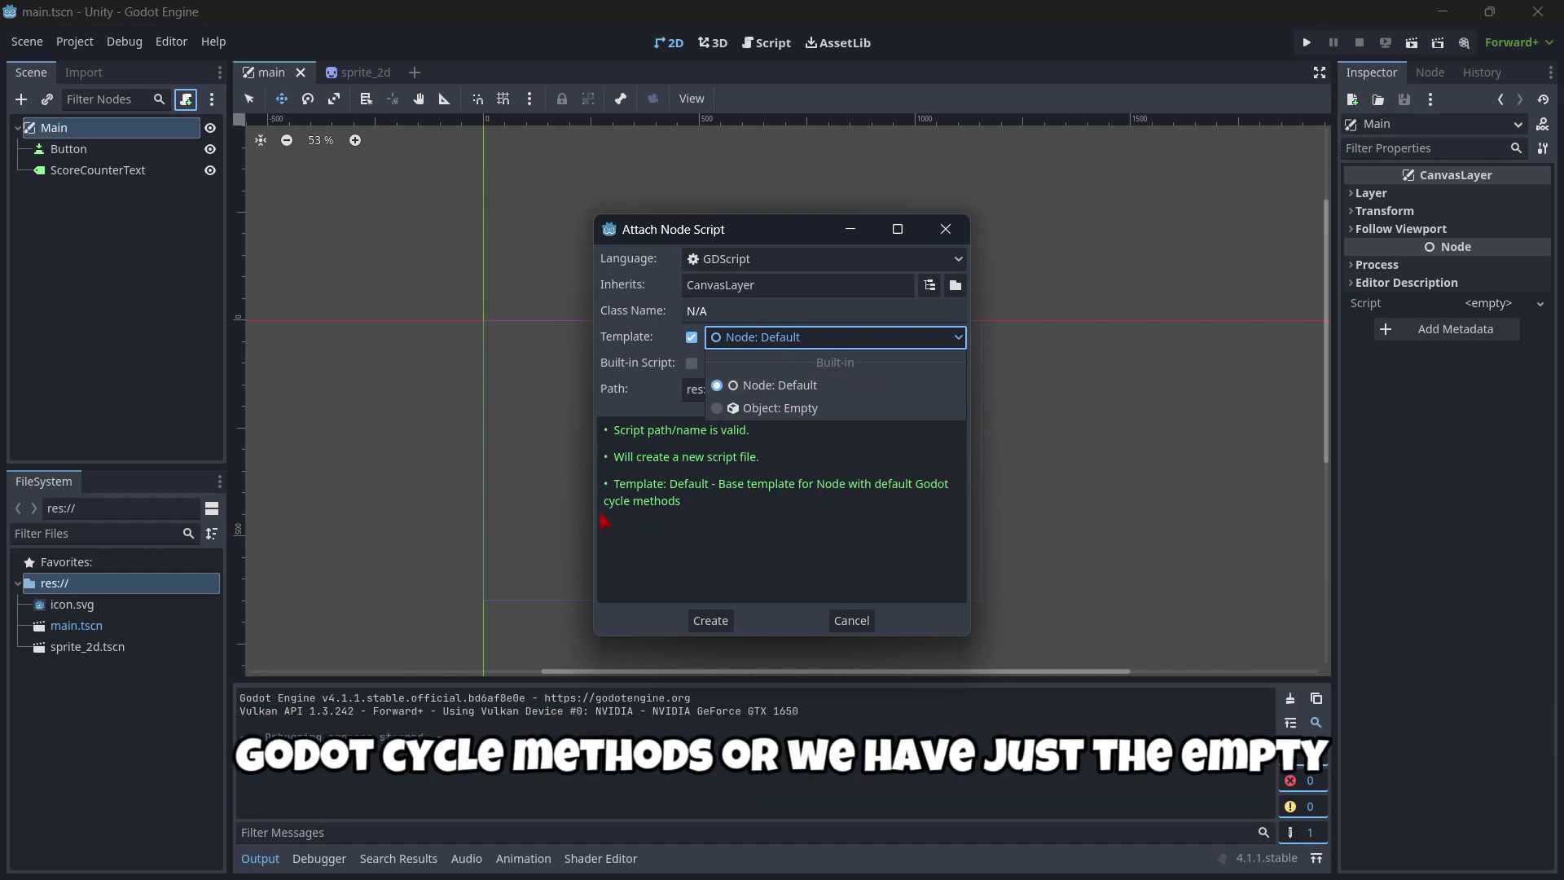
left_click(772, 410)
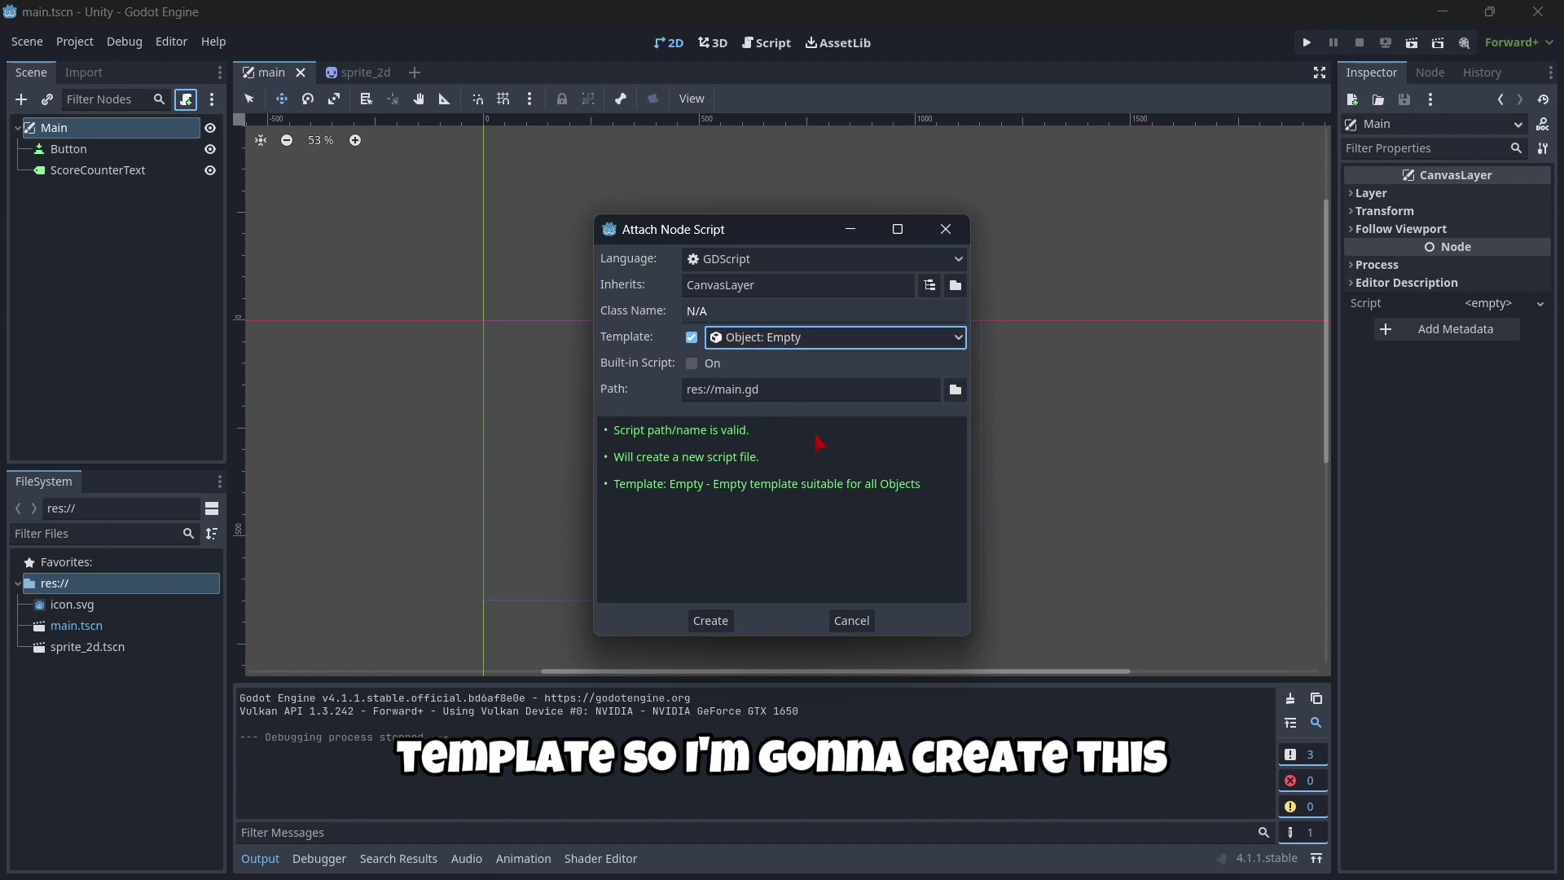
left_click(710, 620)
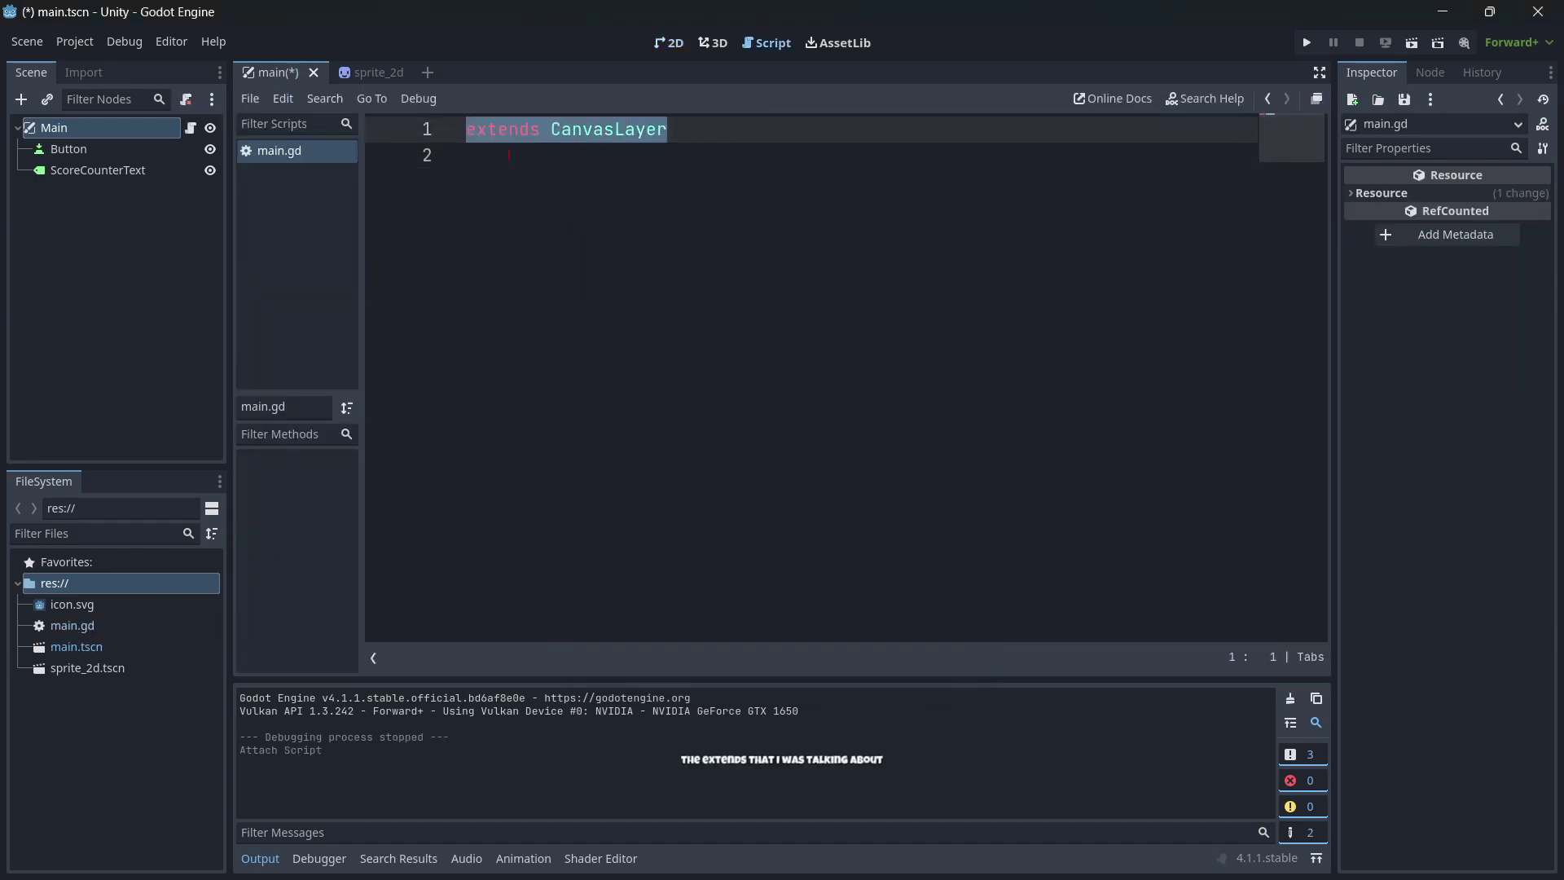
Add _ready() and _process(delta) functions to main.gd, each containing pass
left_click(467, 155)
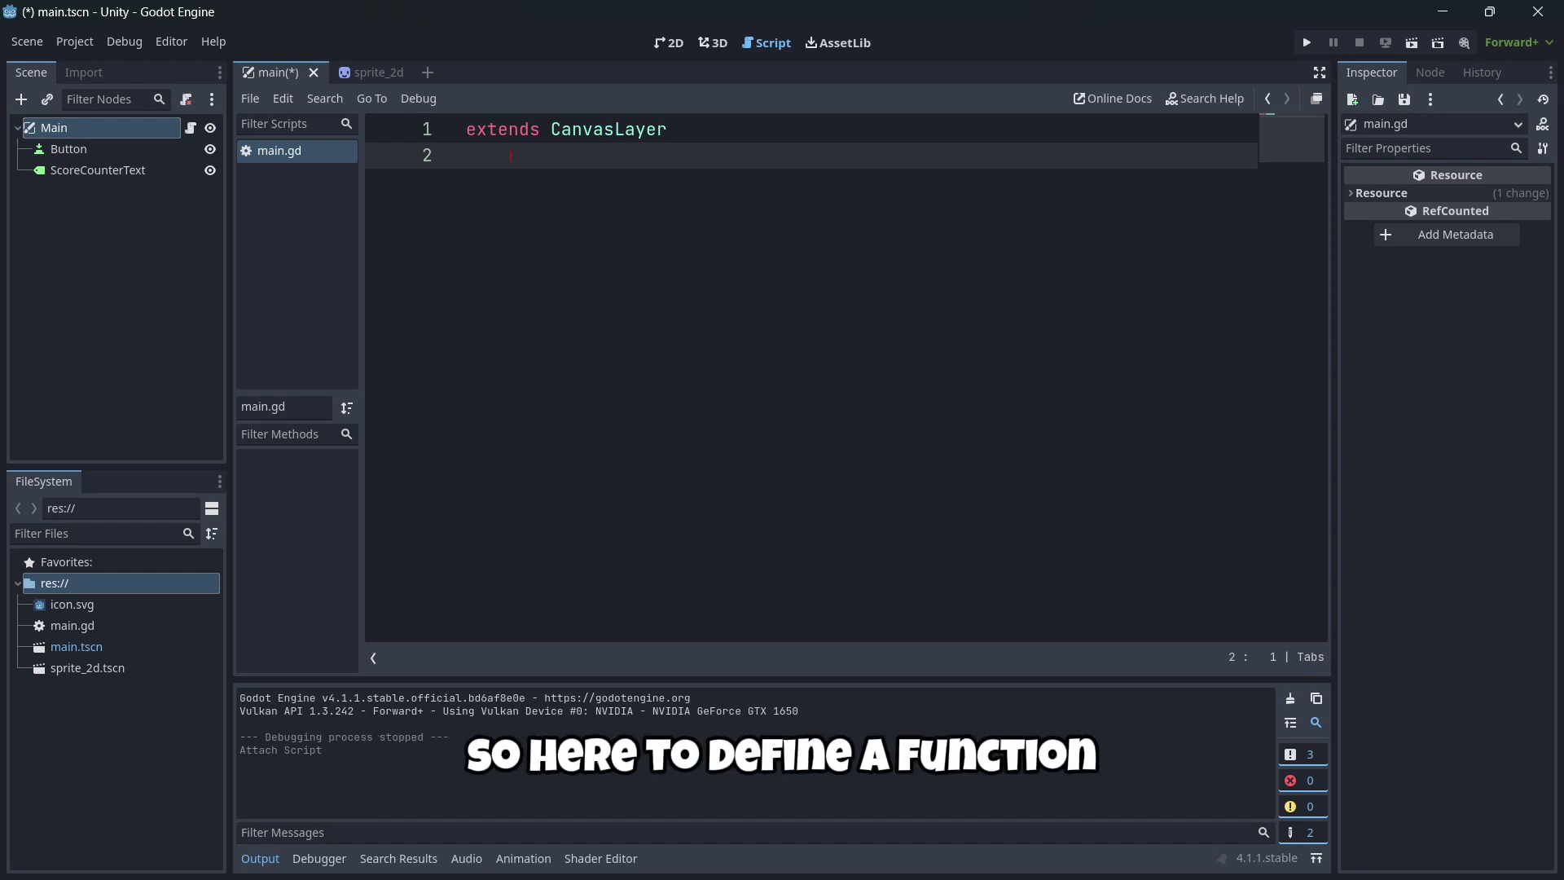
key("Return")
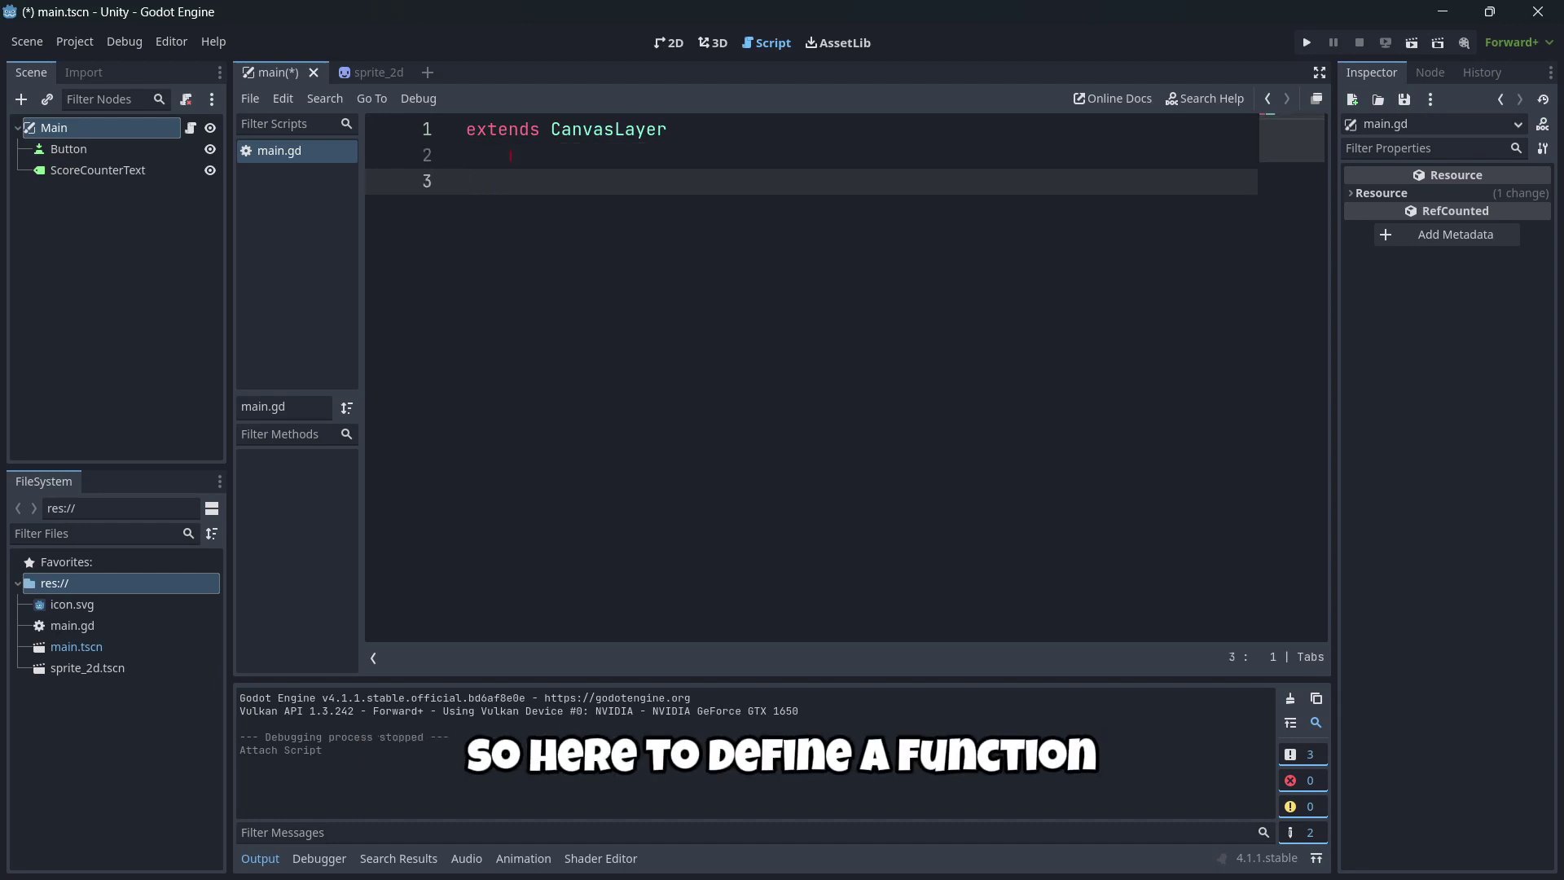
type("func")
key("BackSpace")
key("BackSpace")
key("BackSpace")
key("BackSpace")
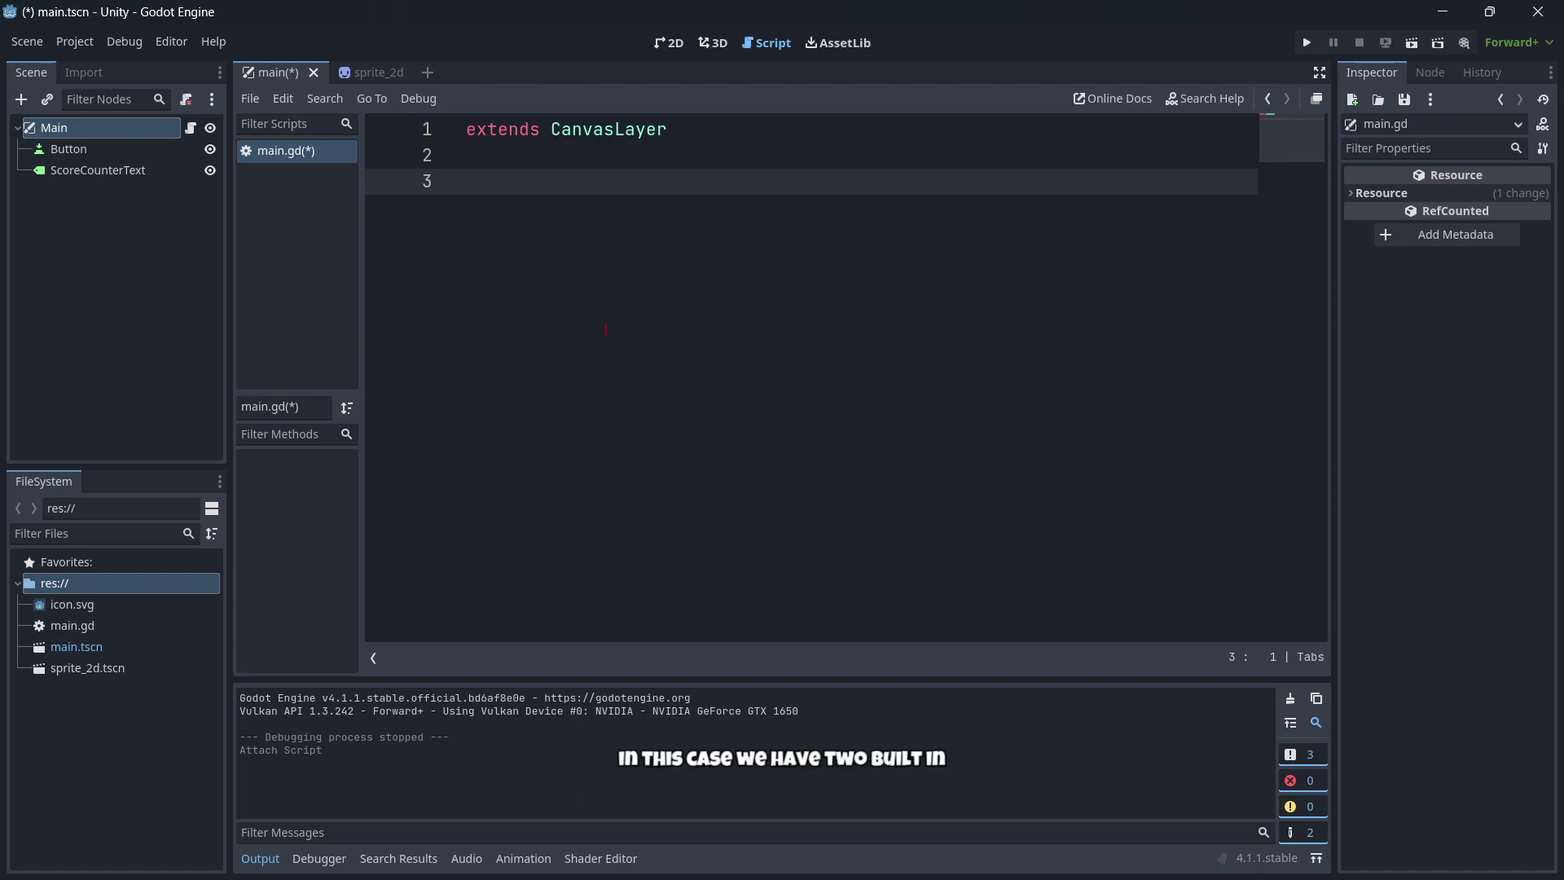
type("func ")
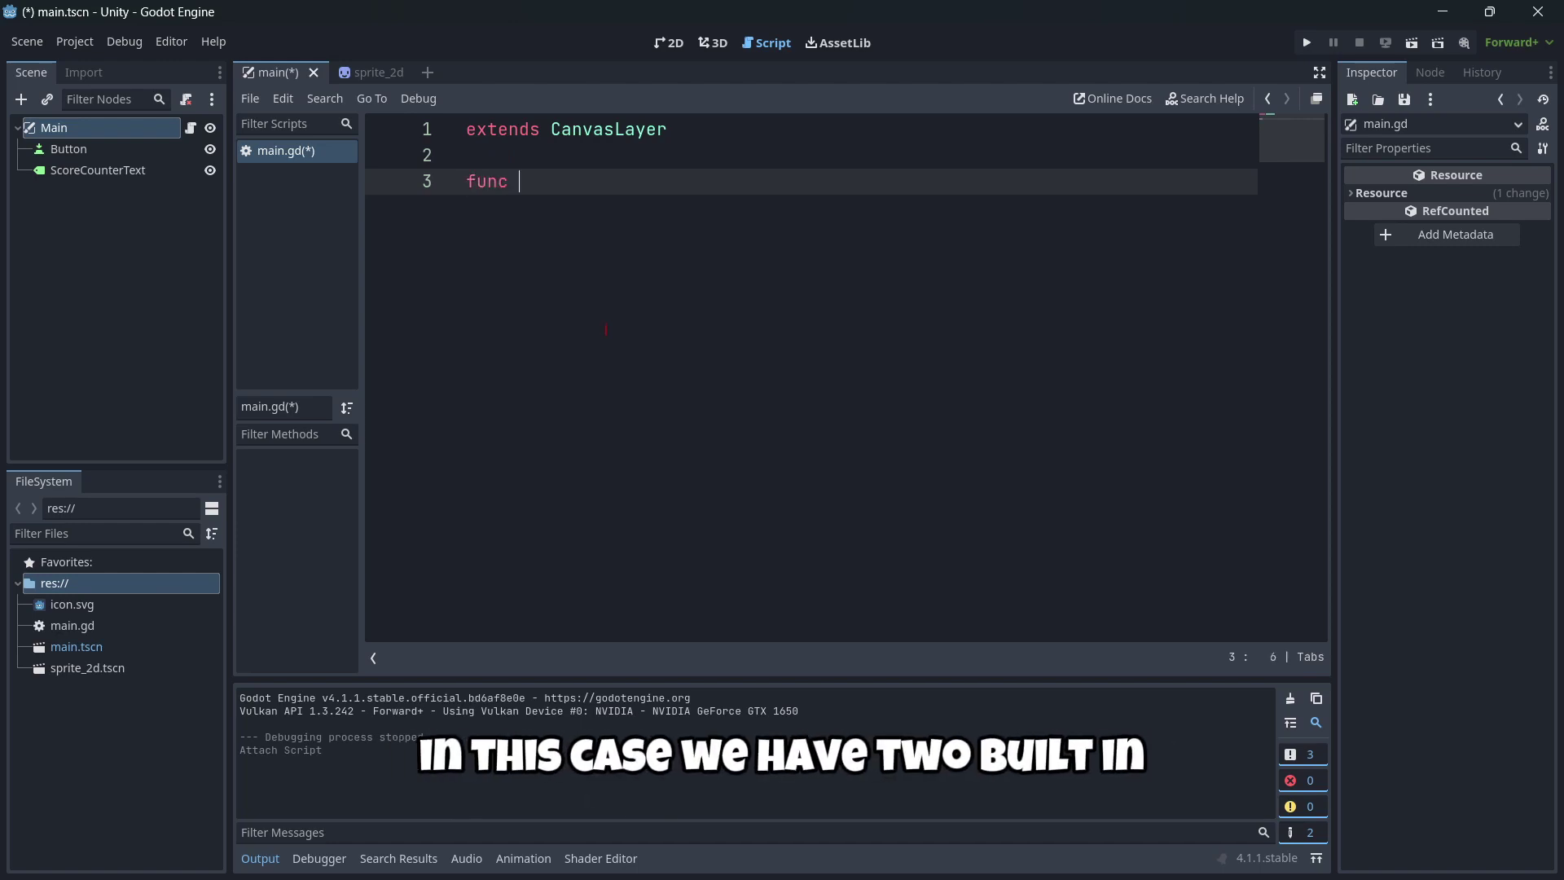
type("_re")
key("Return")
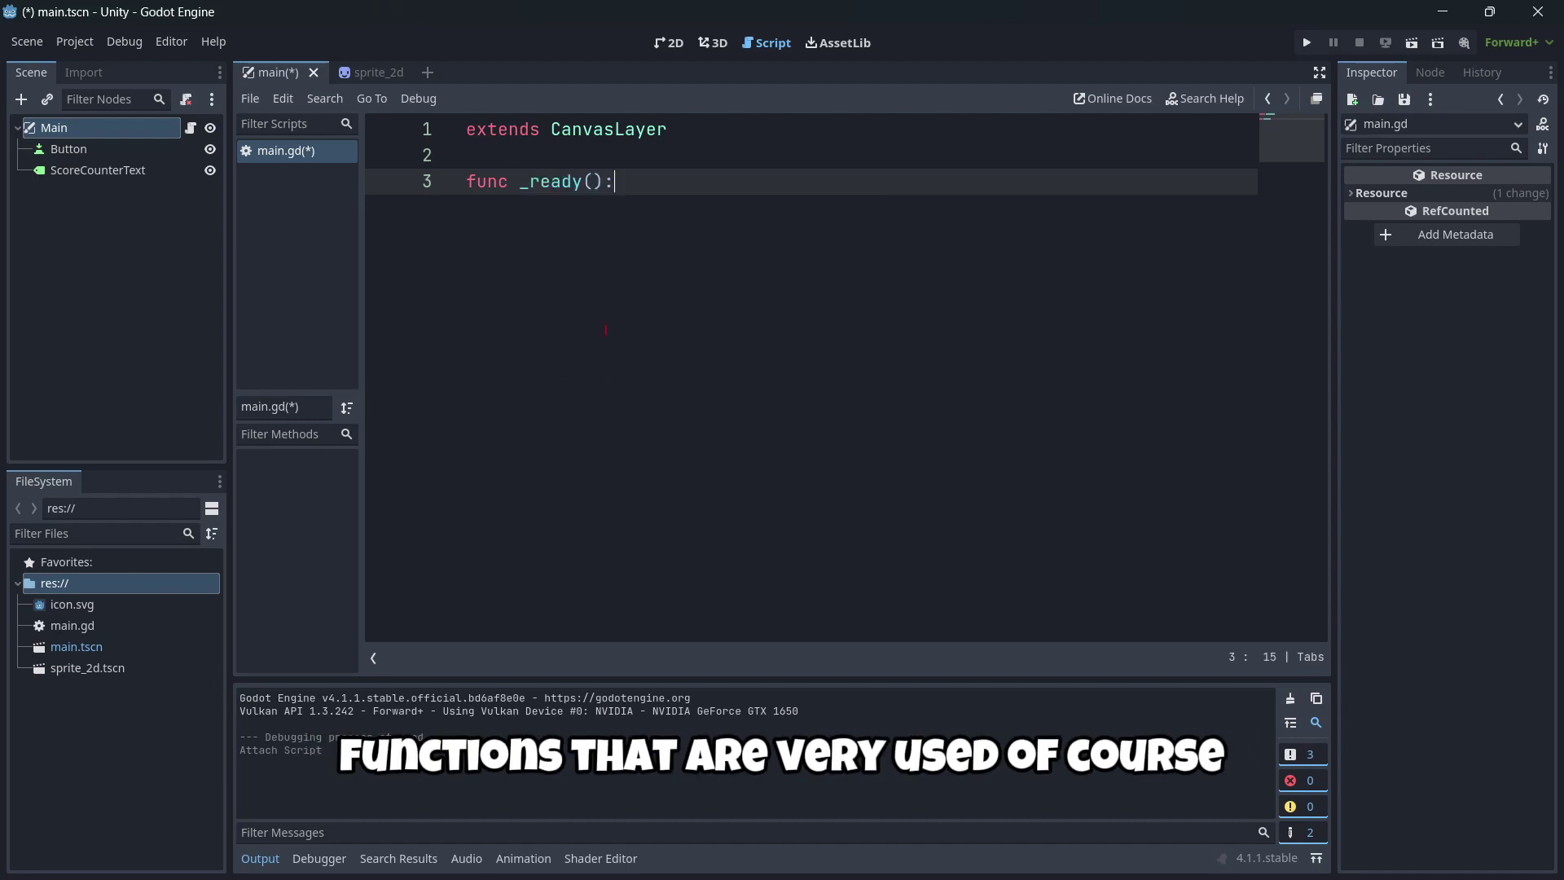
key("Return")
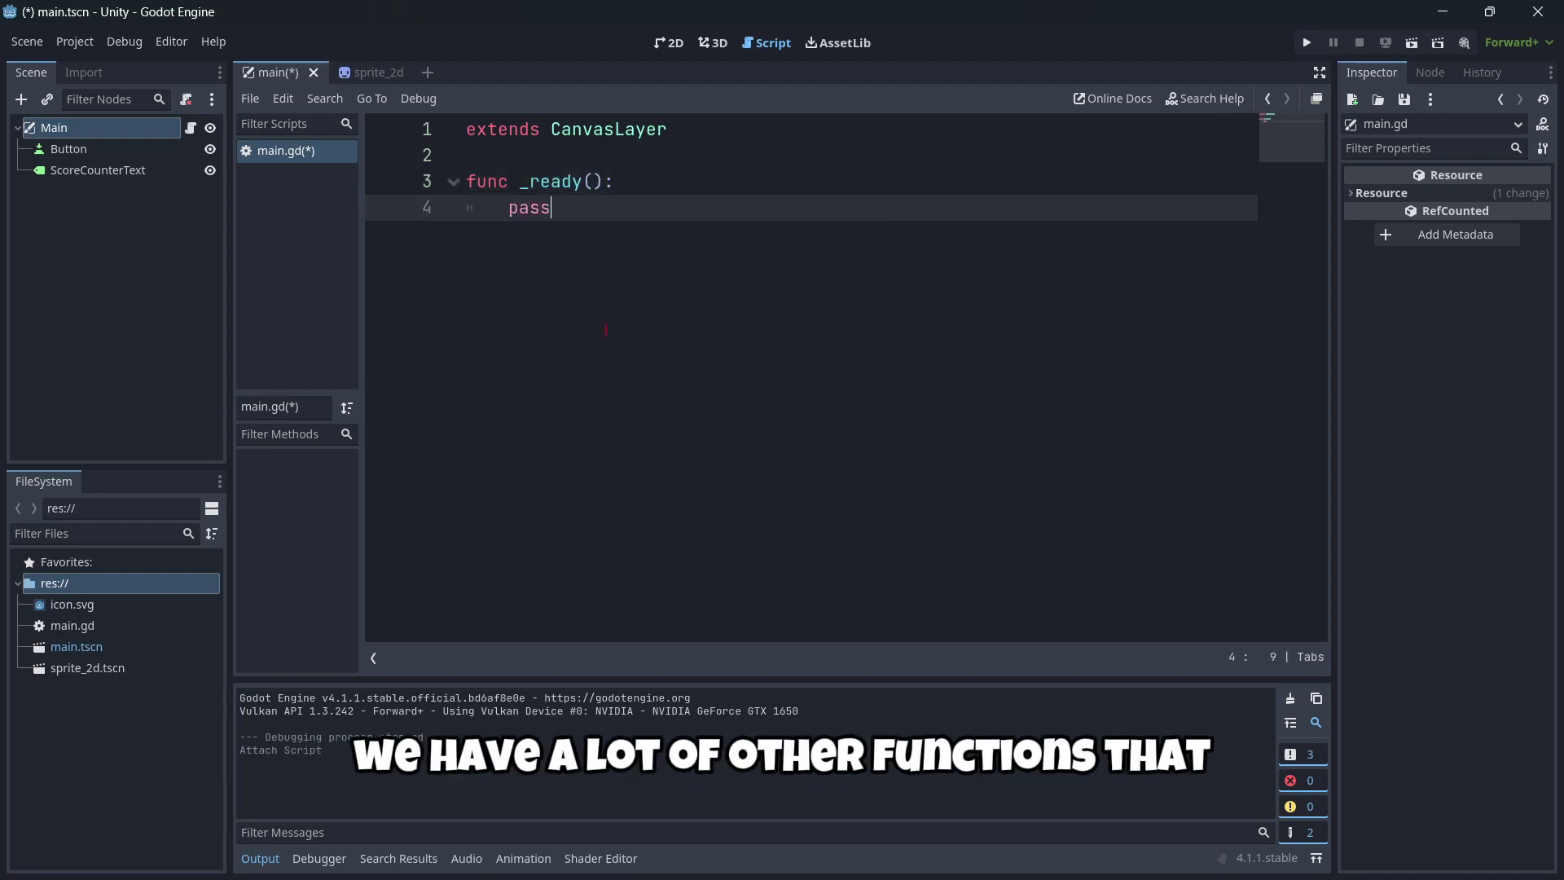
type("pass")
key("Return")
key("Return")
type("f")
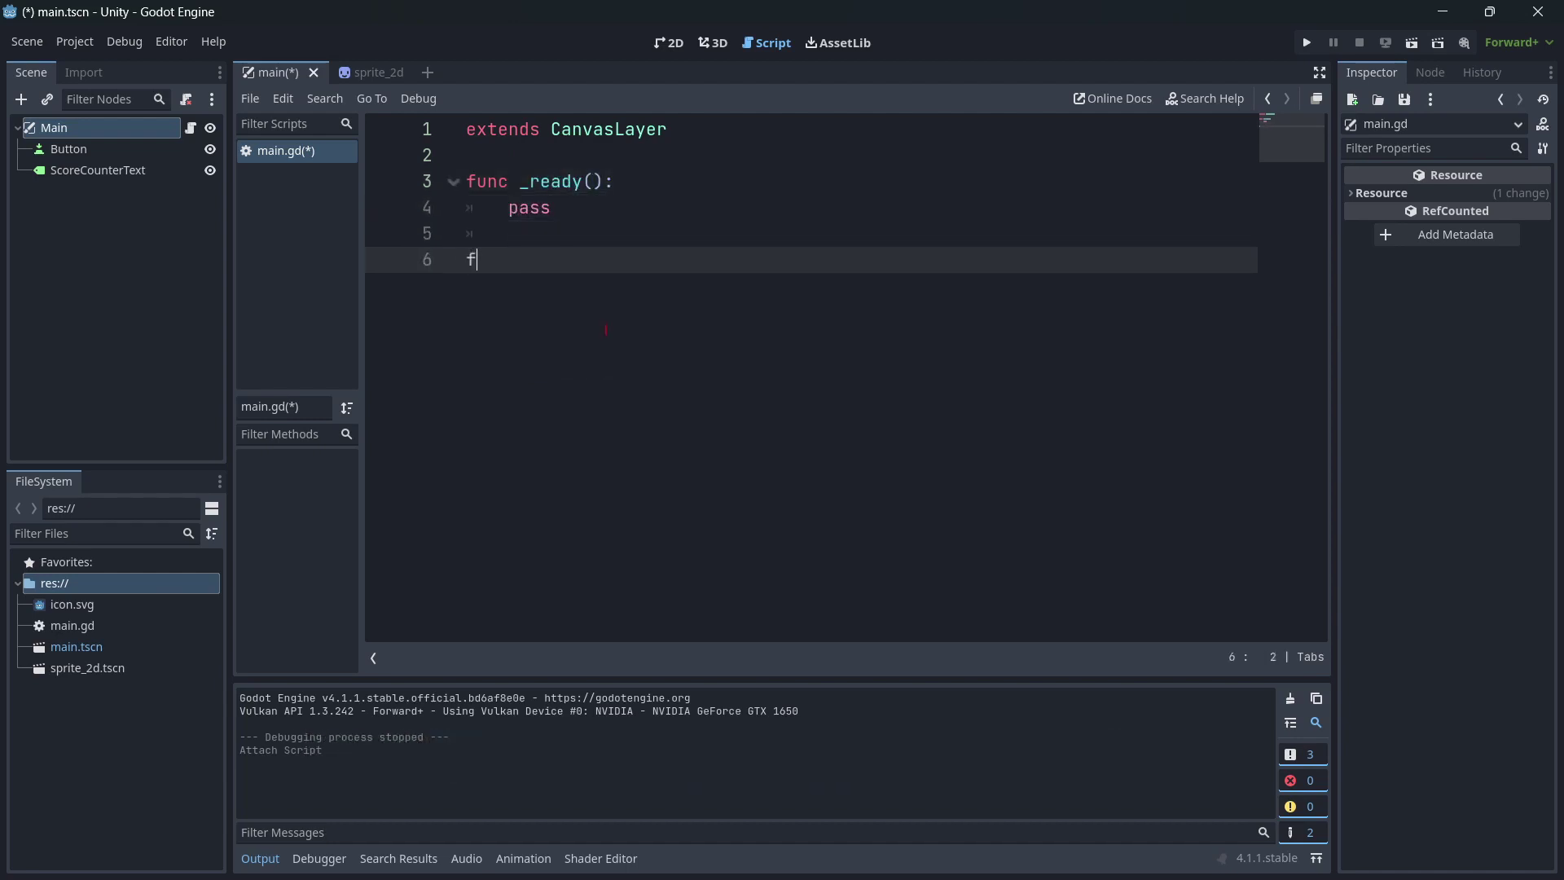
type("unc _pro")
key("Return")
key("Return")
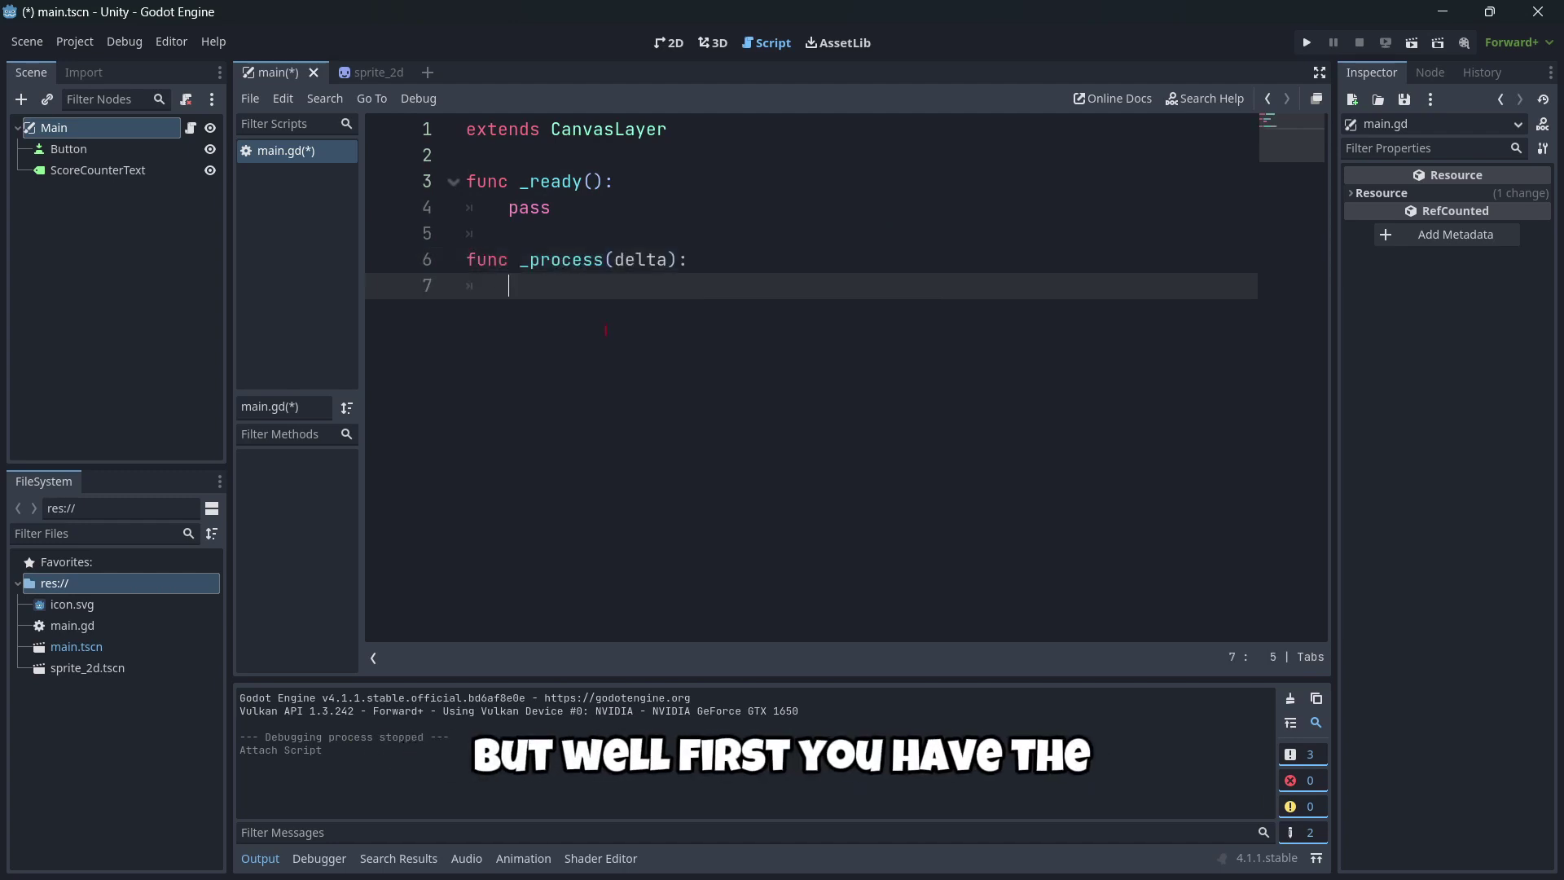
type("pass")
Replace the pass in _ready with print("Ready")
key("Up")
key("Up")
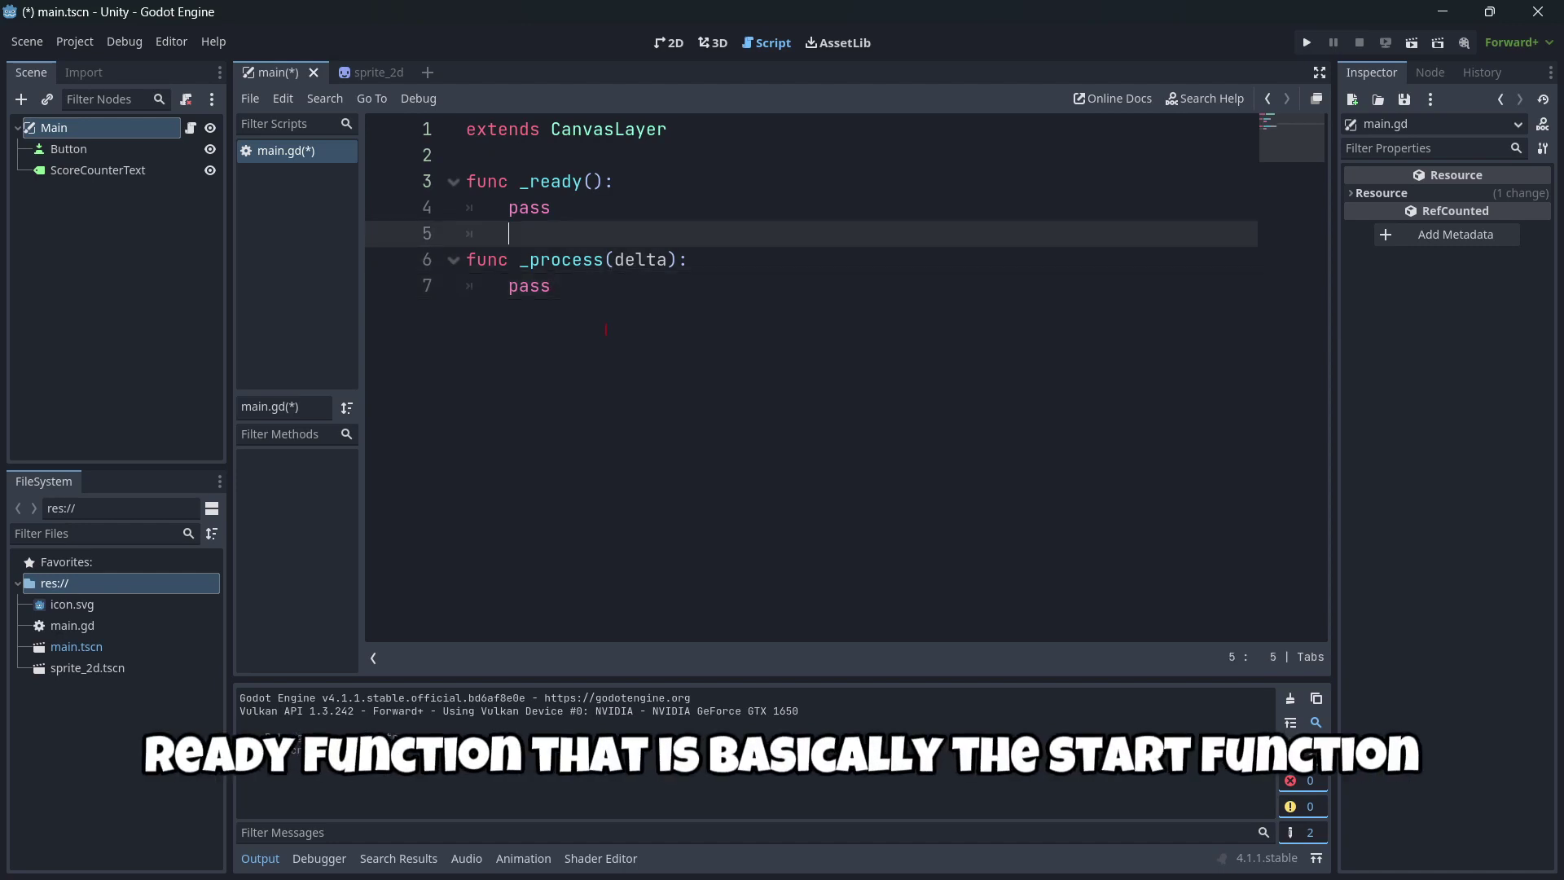
key("shift+Left")
key("shift+Left")
key("shift+Left")
key("shift+Left")
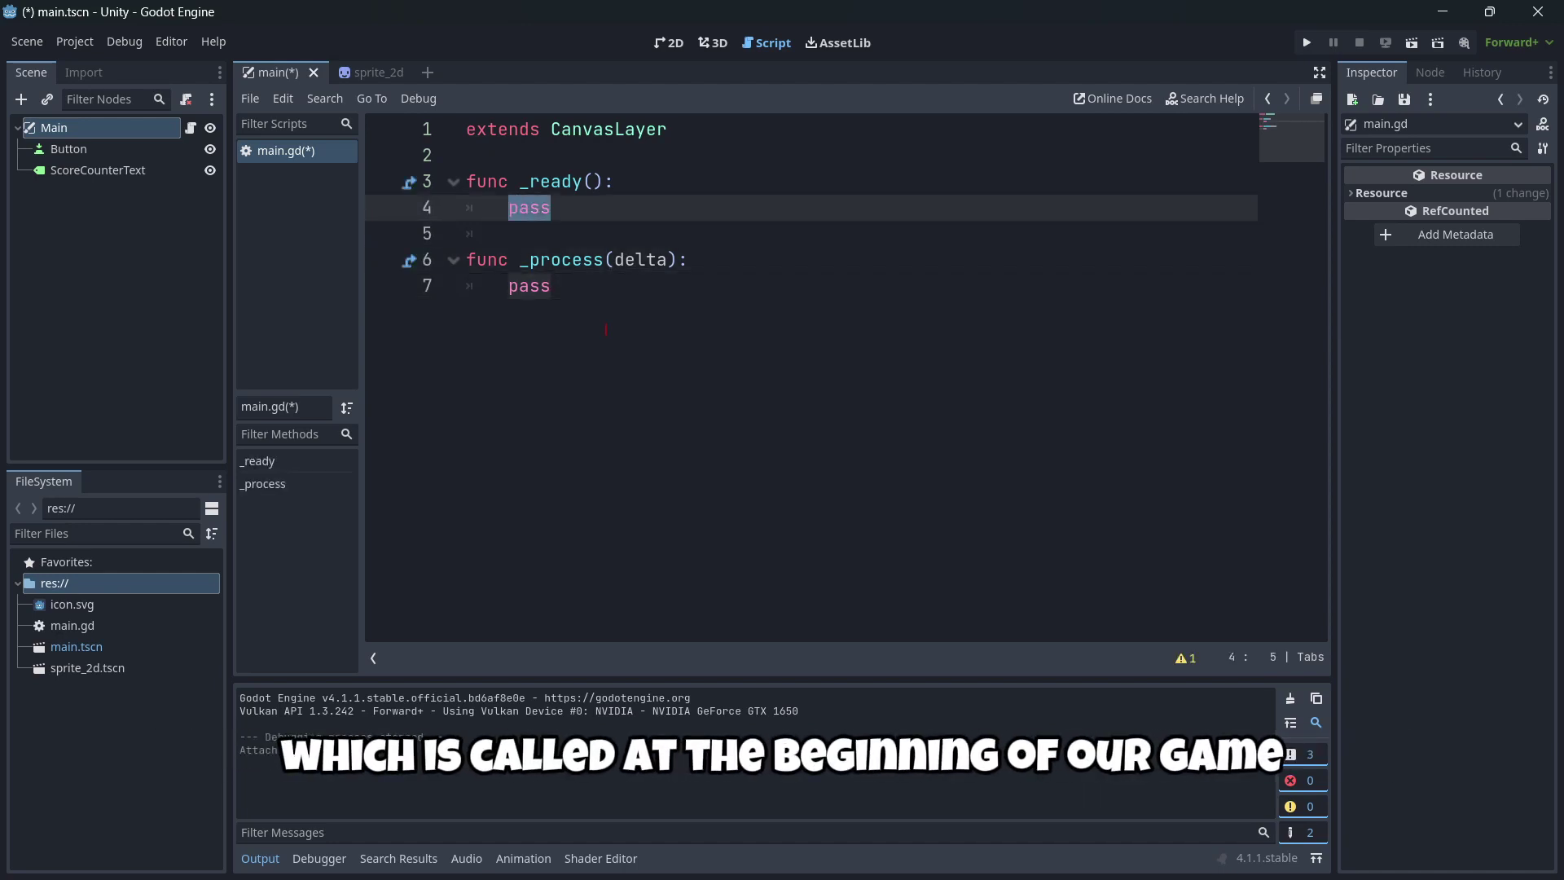
type("pri")
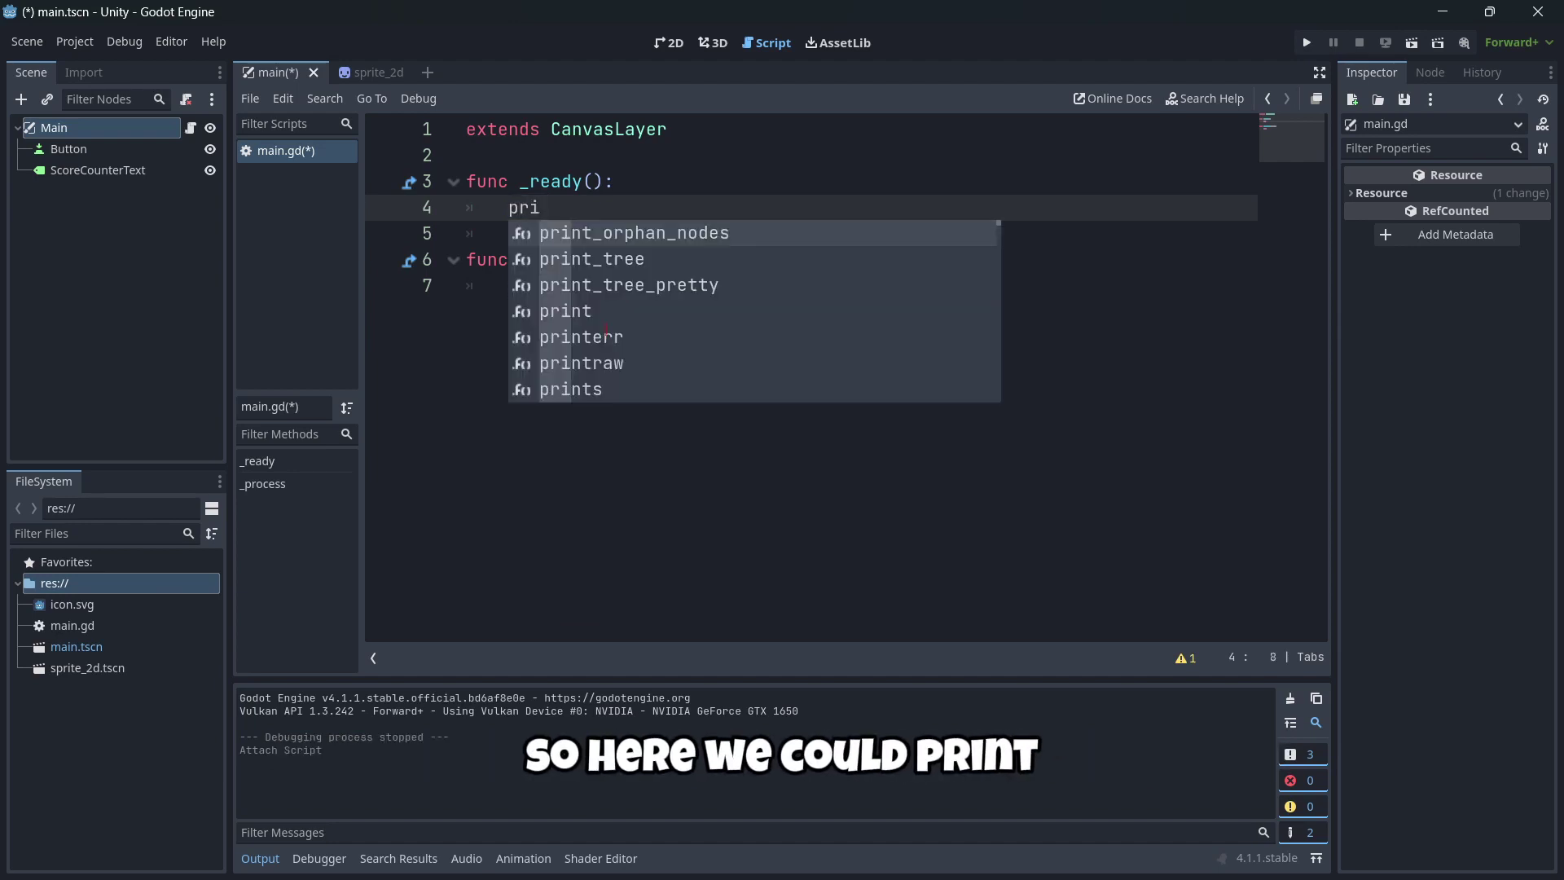
key("Down")
key("Down")
key("Down")
key("Return")
type("\"Read")
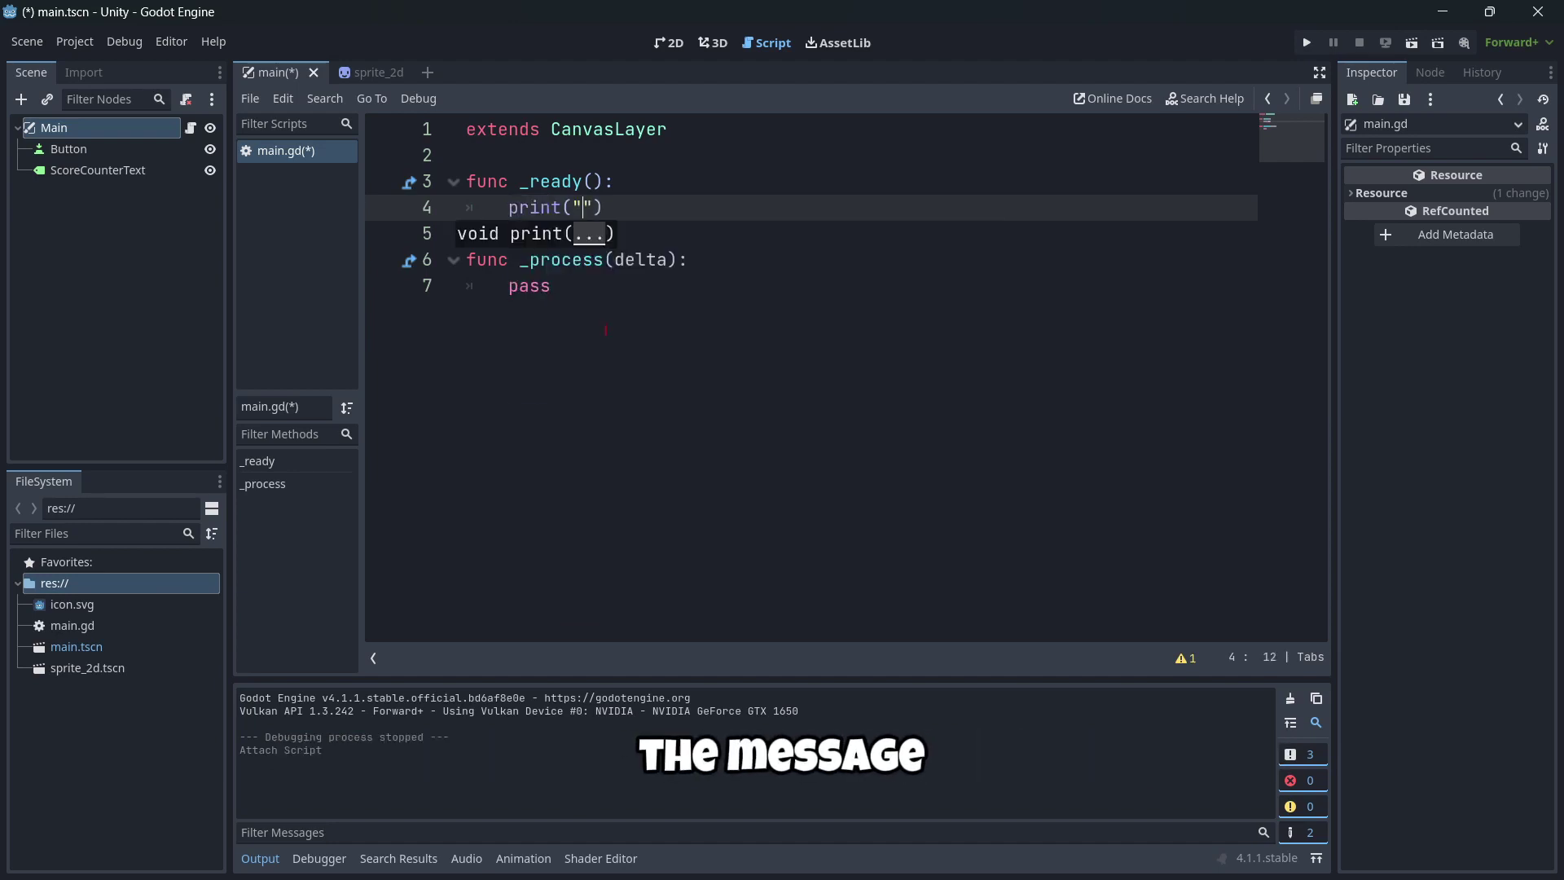
type("y")
key("Down")
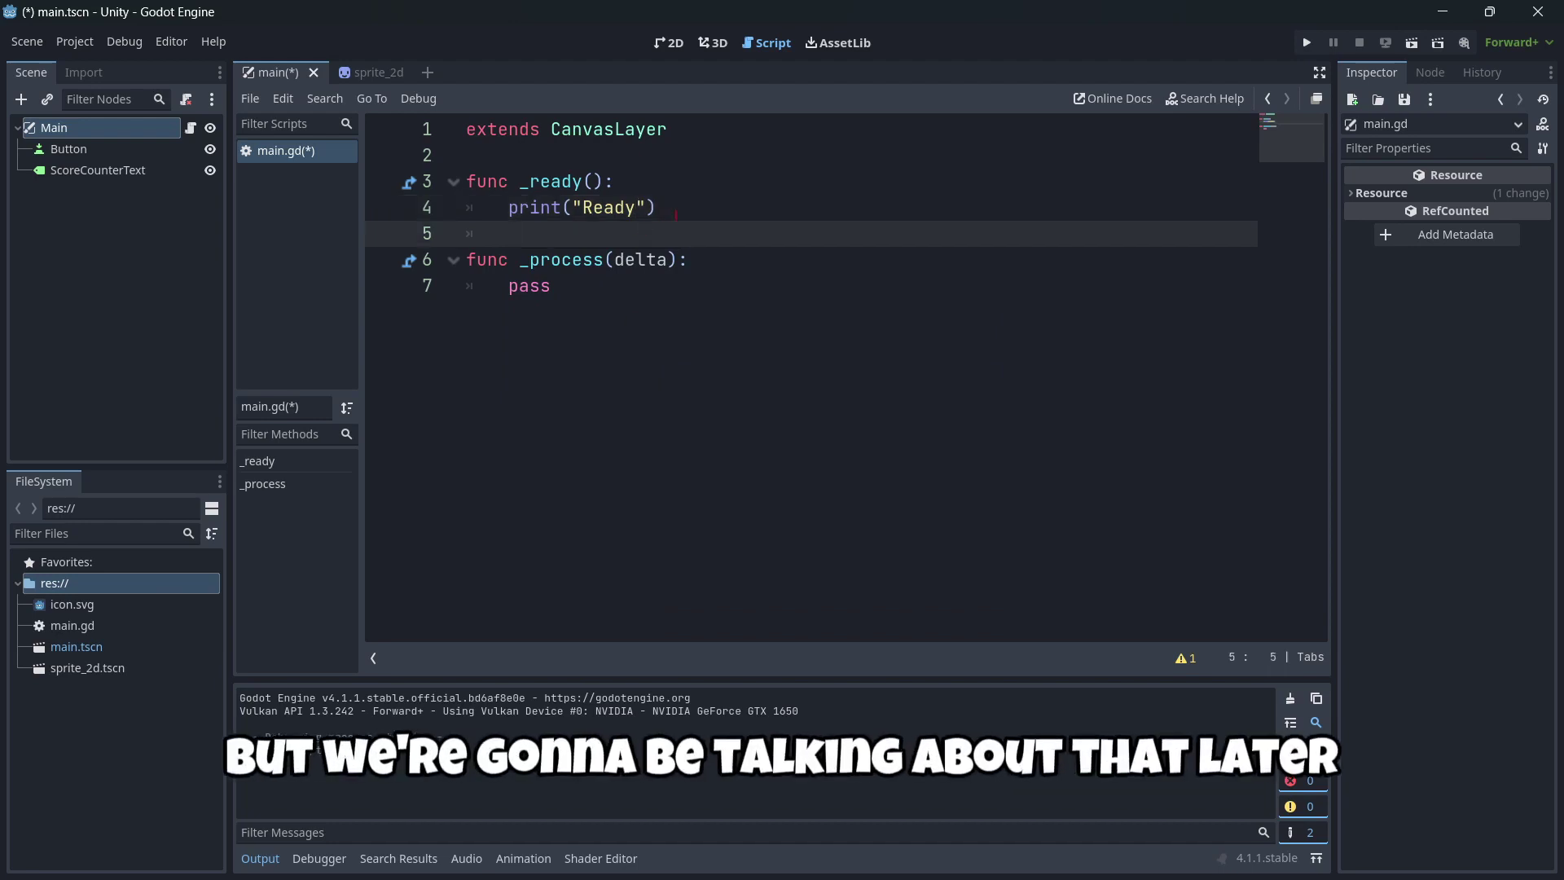
left_click(604, 260)
Save main.gd, run the project once, and view the debugger's Errors list
key("ctrl+s")
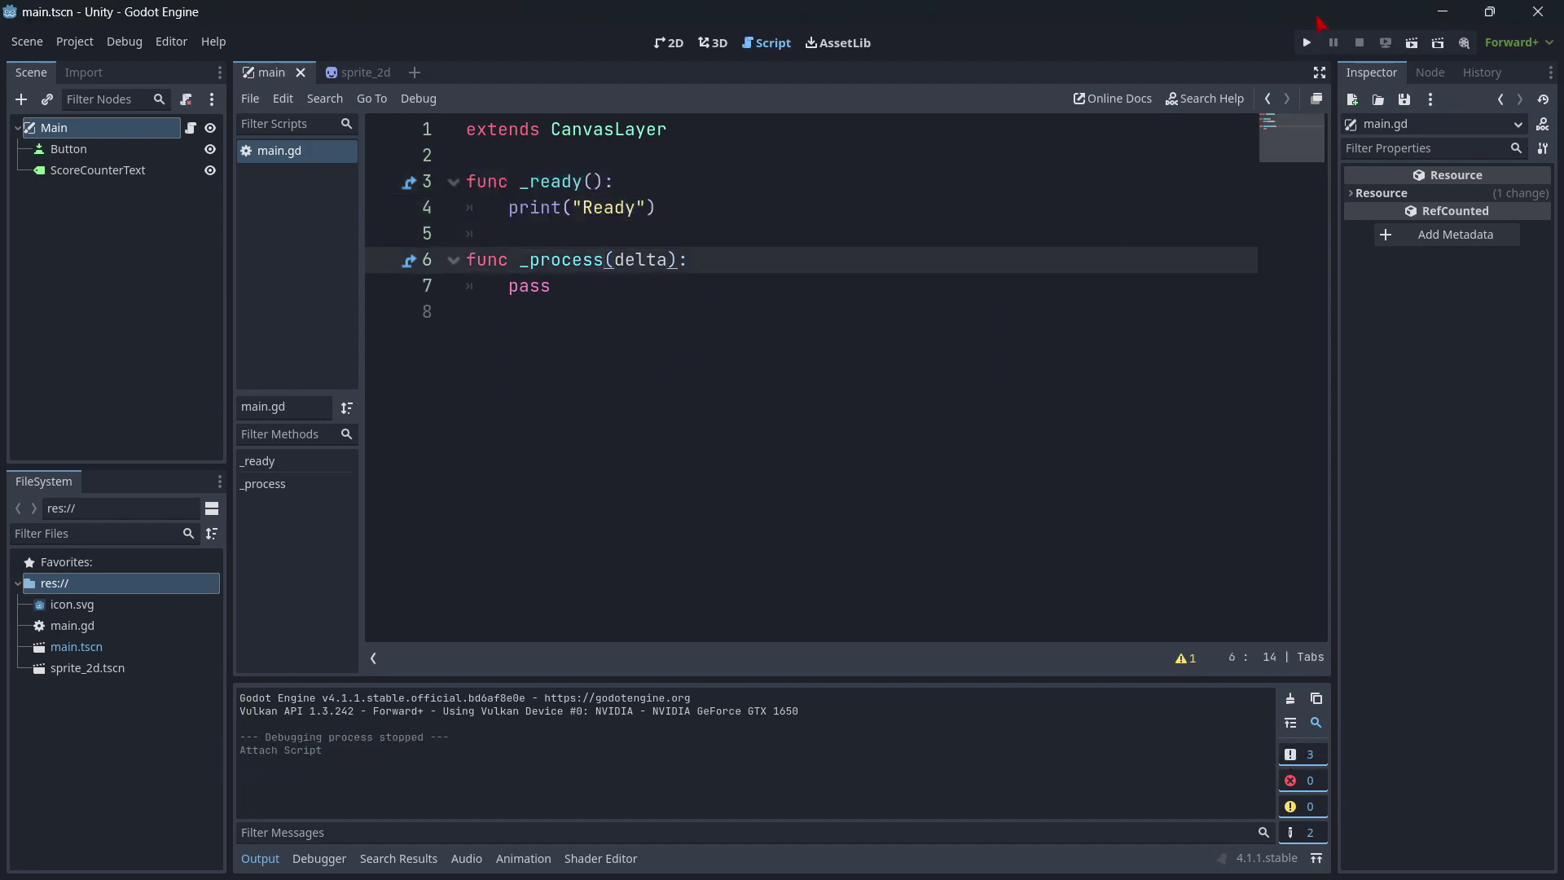
key("F5")
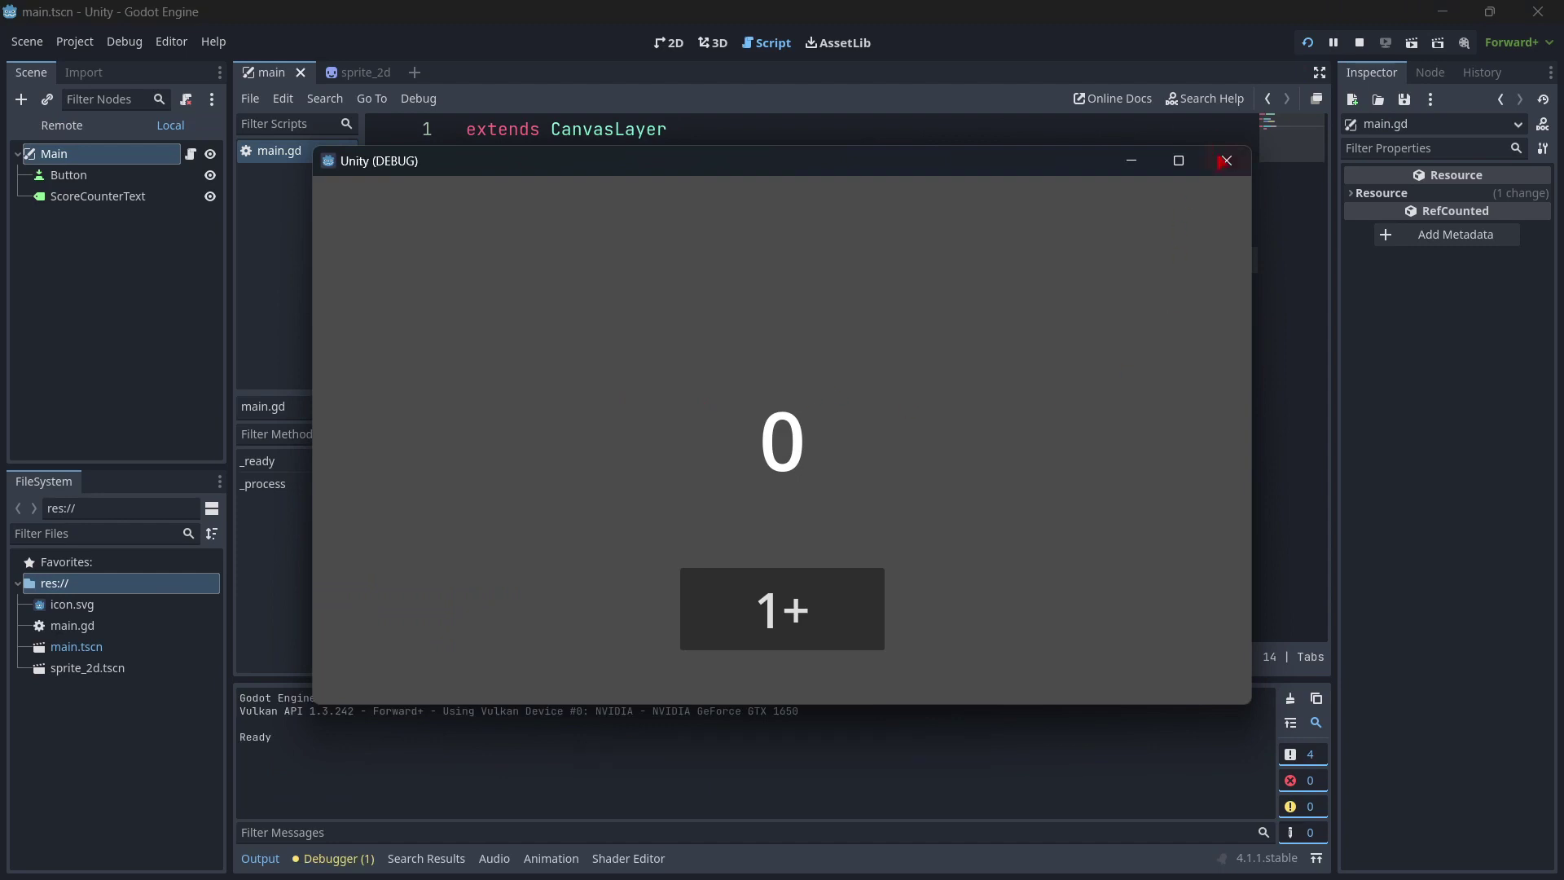
left_click(1226, 160)
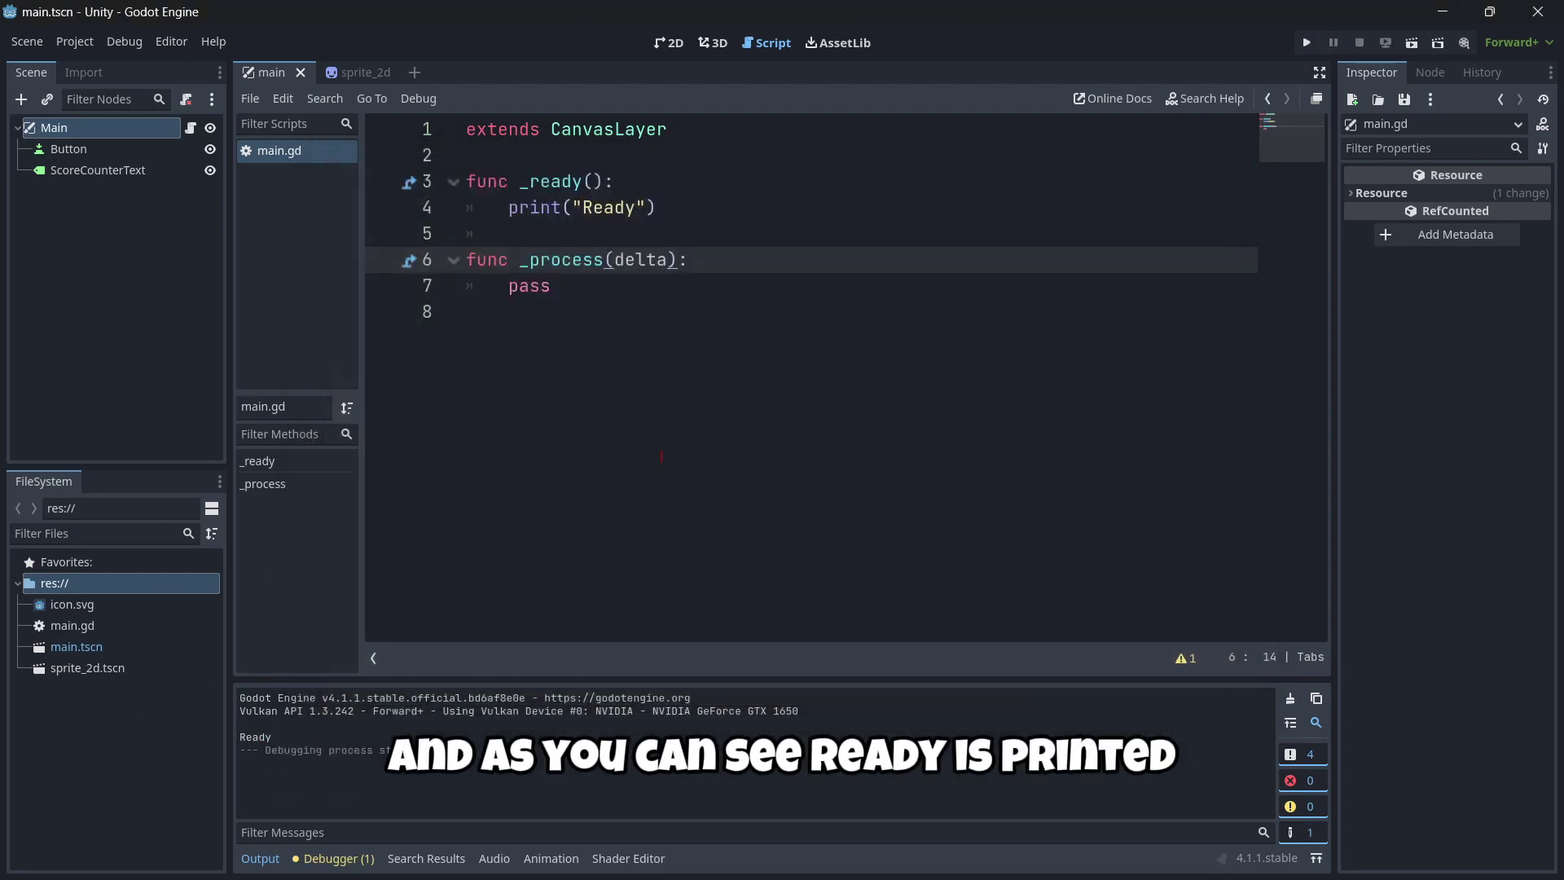
left_click(330, 859)
left_click(354, 653)
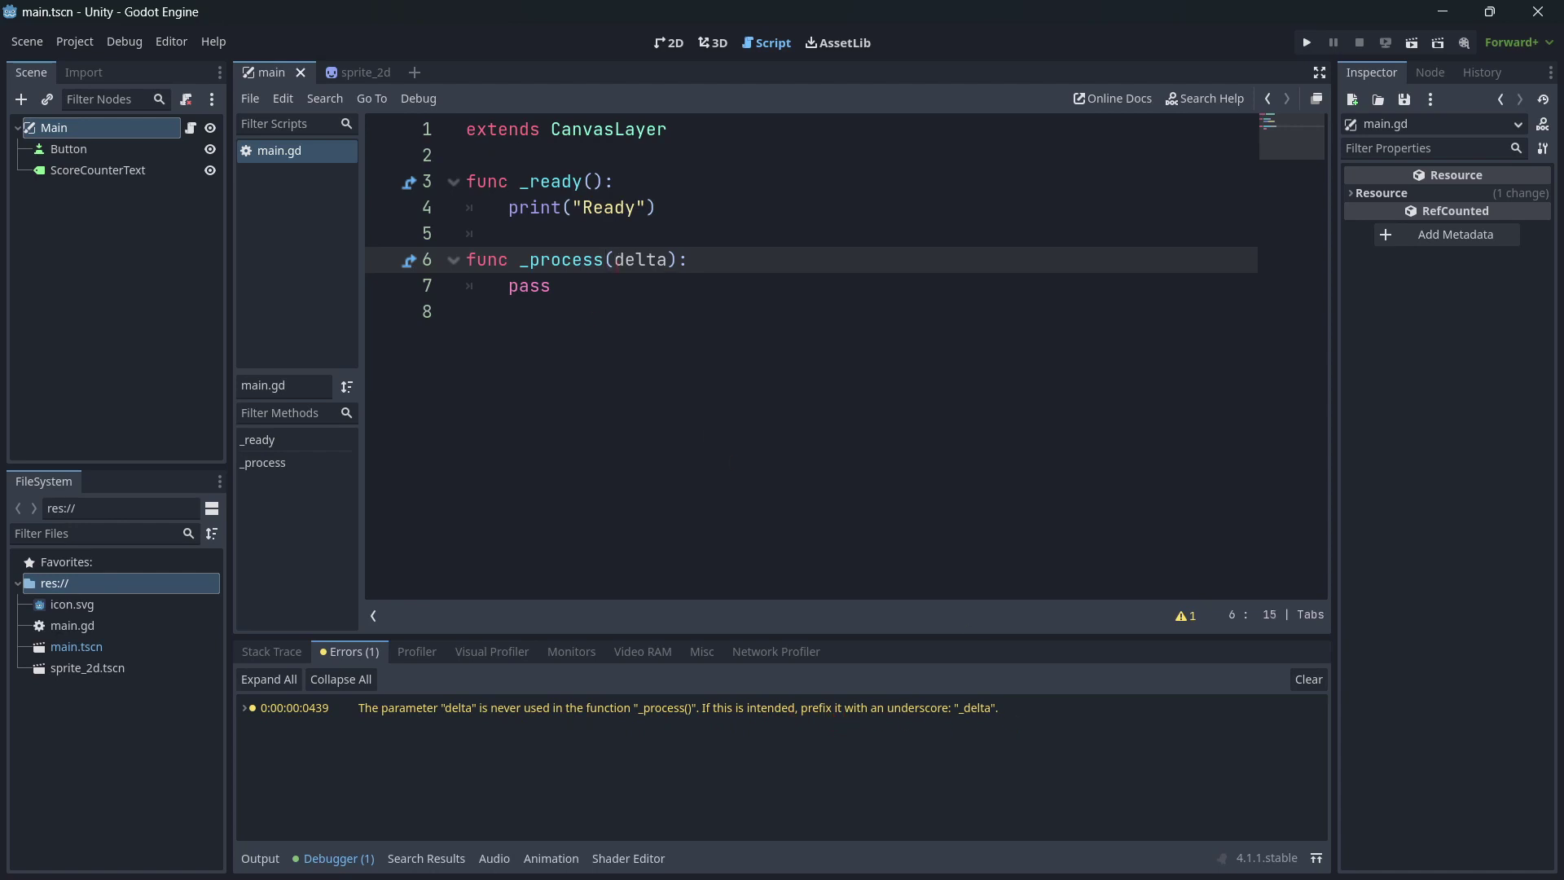
Rename delta to _delta, delete the _ready function, and make _process print "Hello"
type("_")
key("Down")
key("Up")
key("Up")
key("Up")
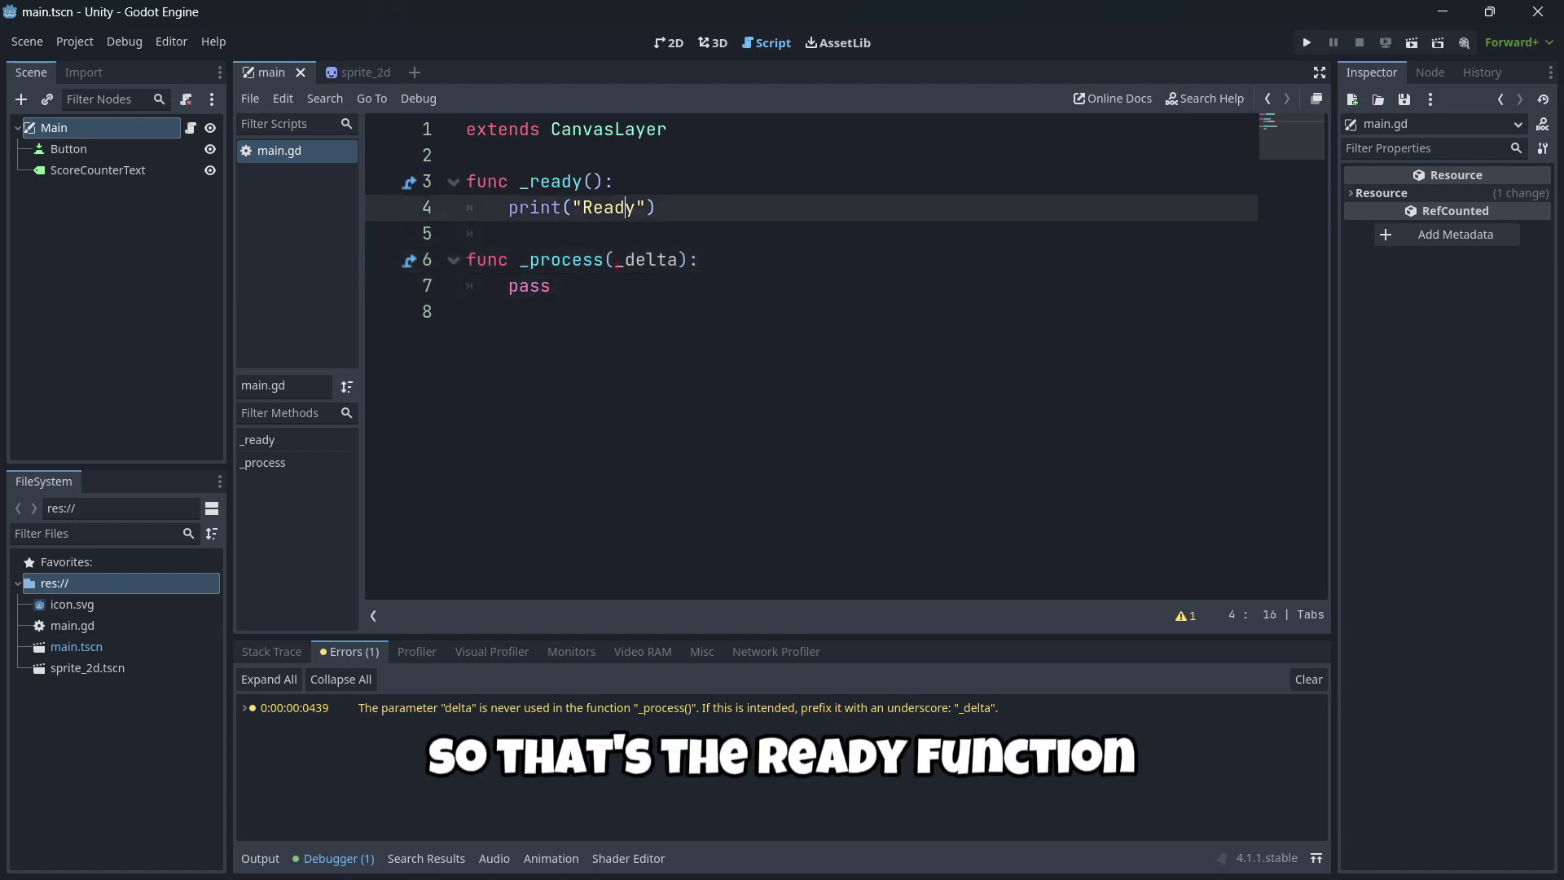
left_click_drag(656, 208, 399, 186)
key("BackSpace")
key("BackSpace")
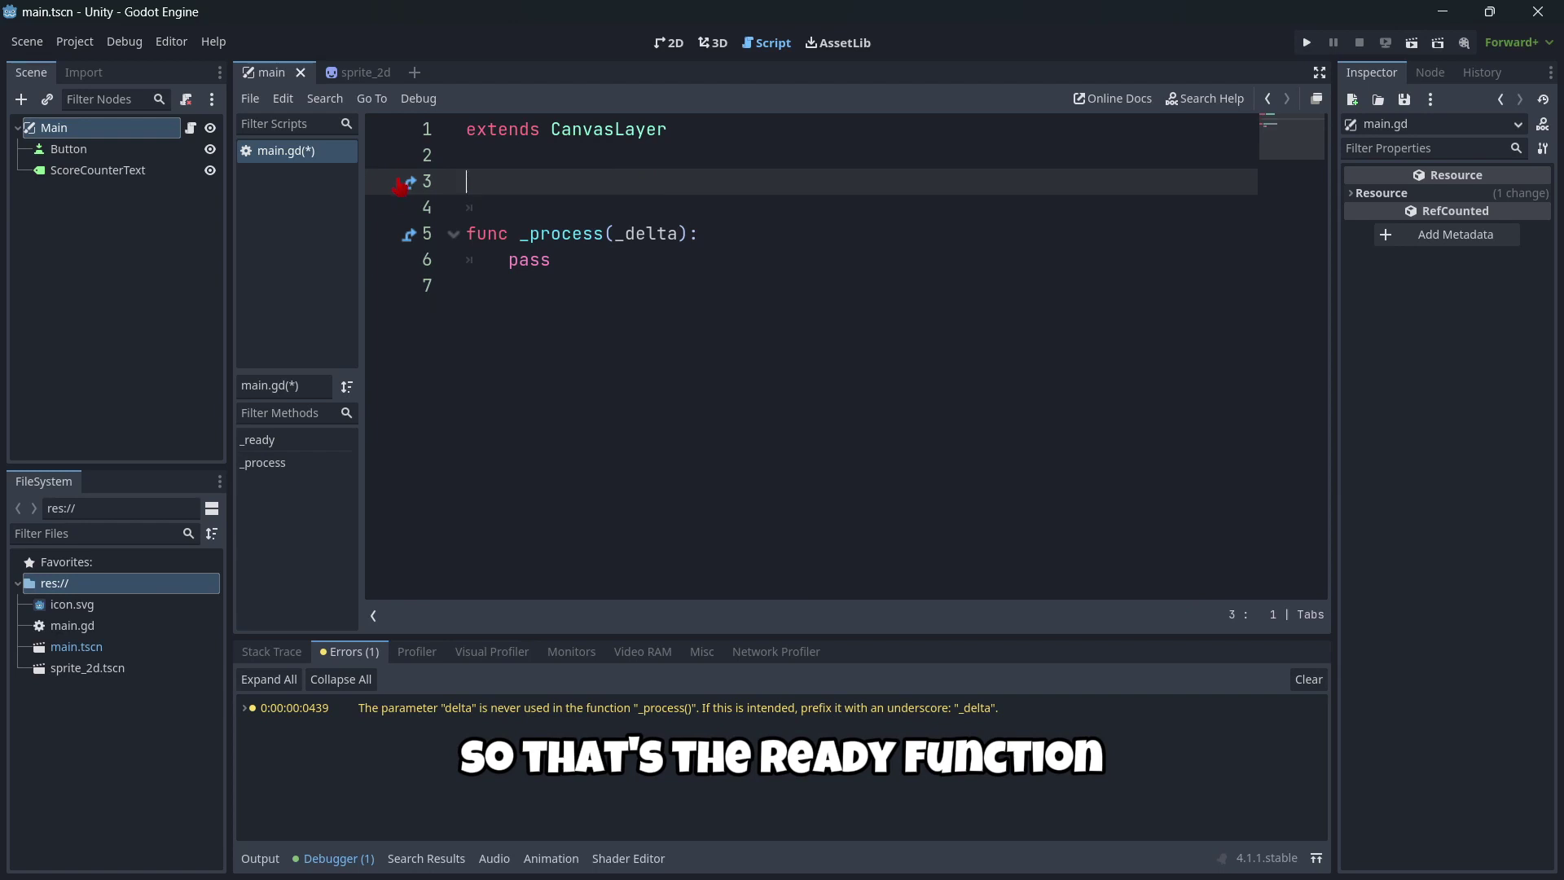
key("BackSpace")
left_click_drag(552, 207, 508, 207)
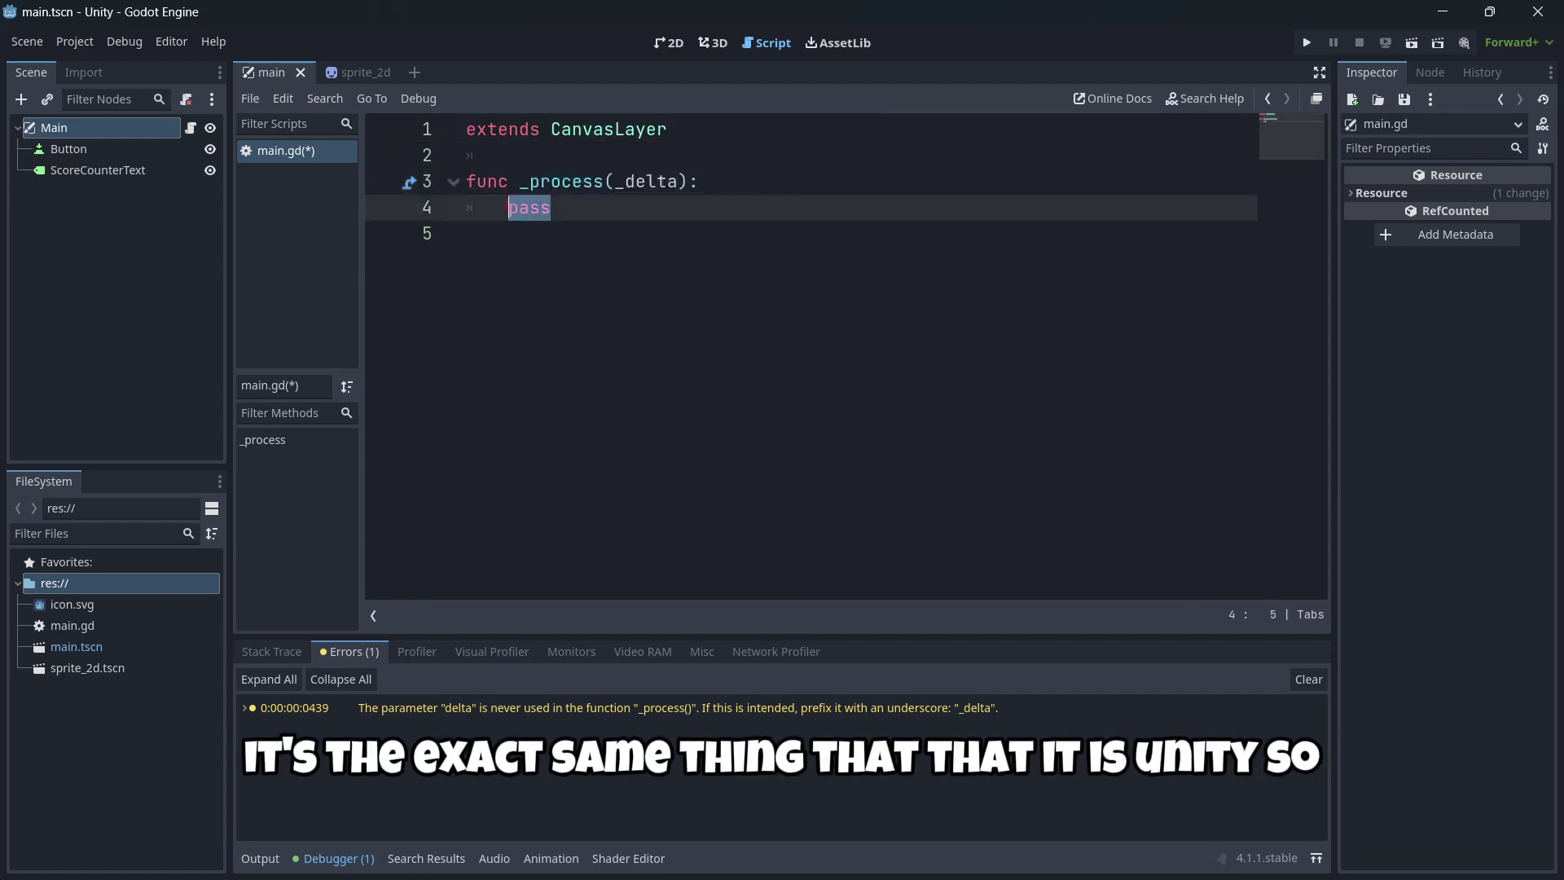
type("print(")
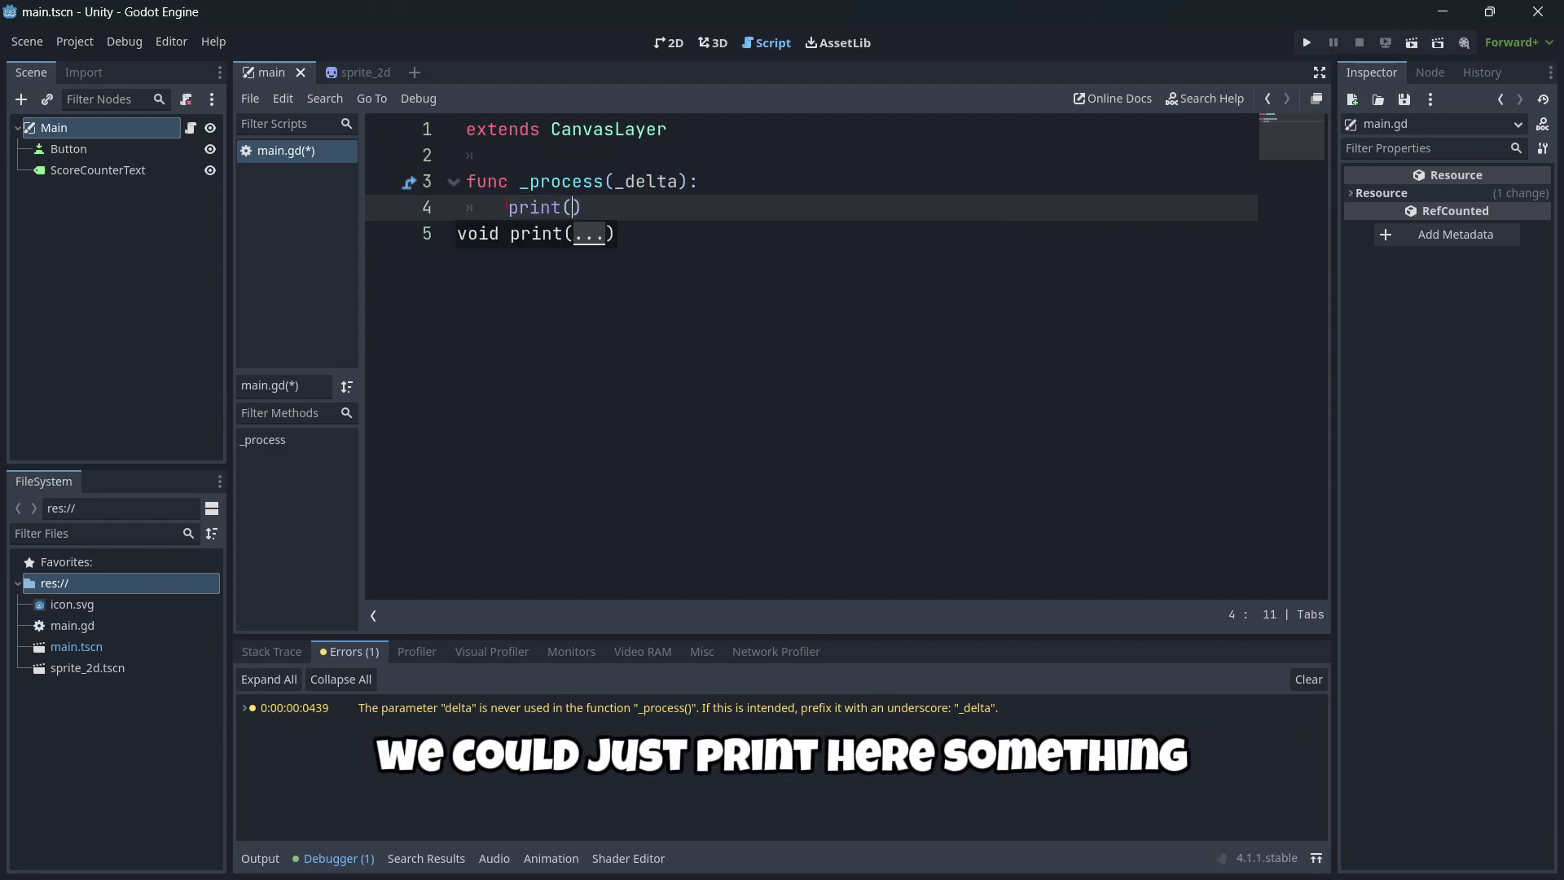
type("\"Hello")
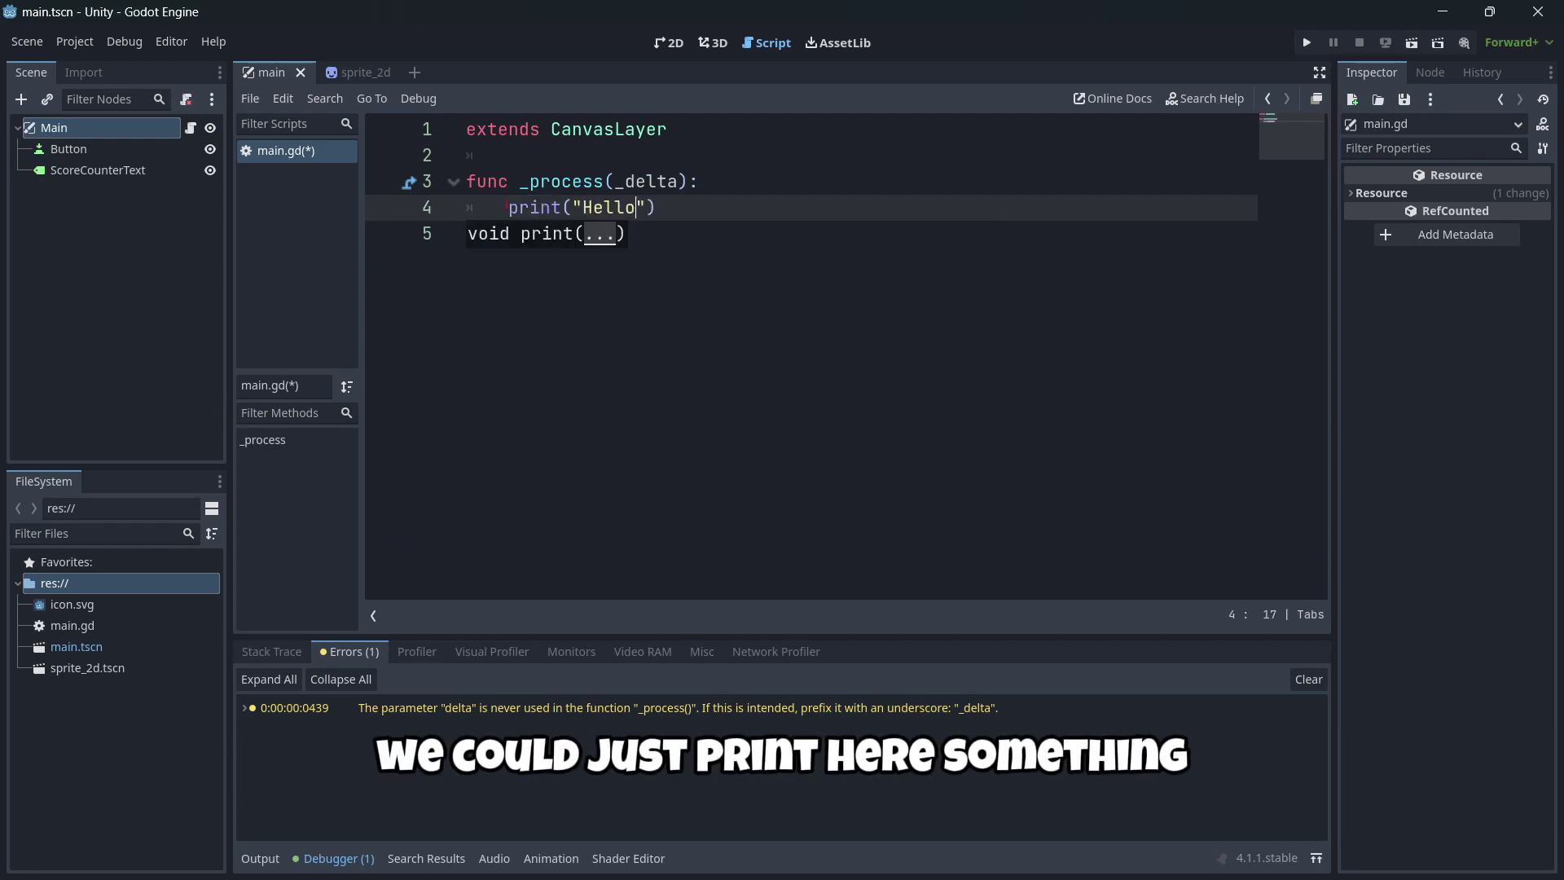
Run the project to fill Output with Hello lines, close the game, and select _process
key("F5")
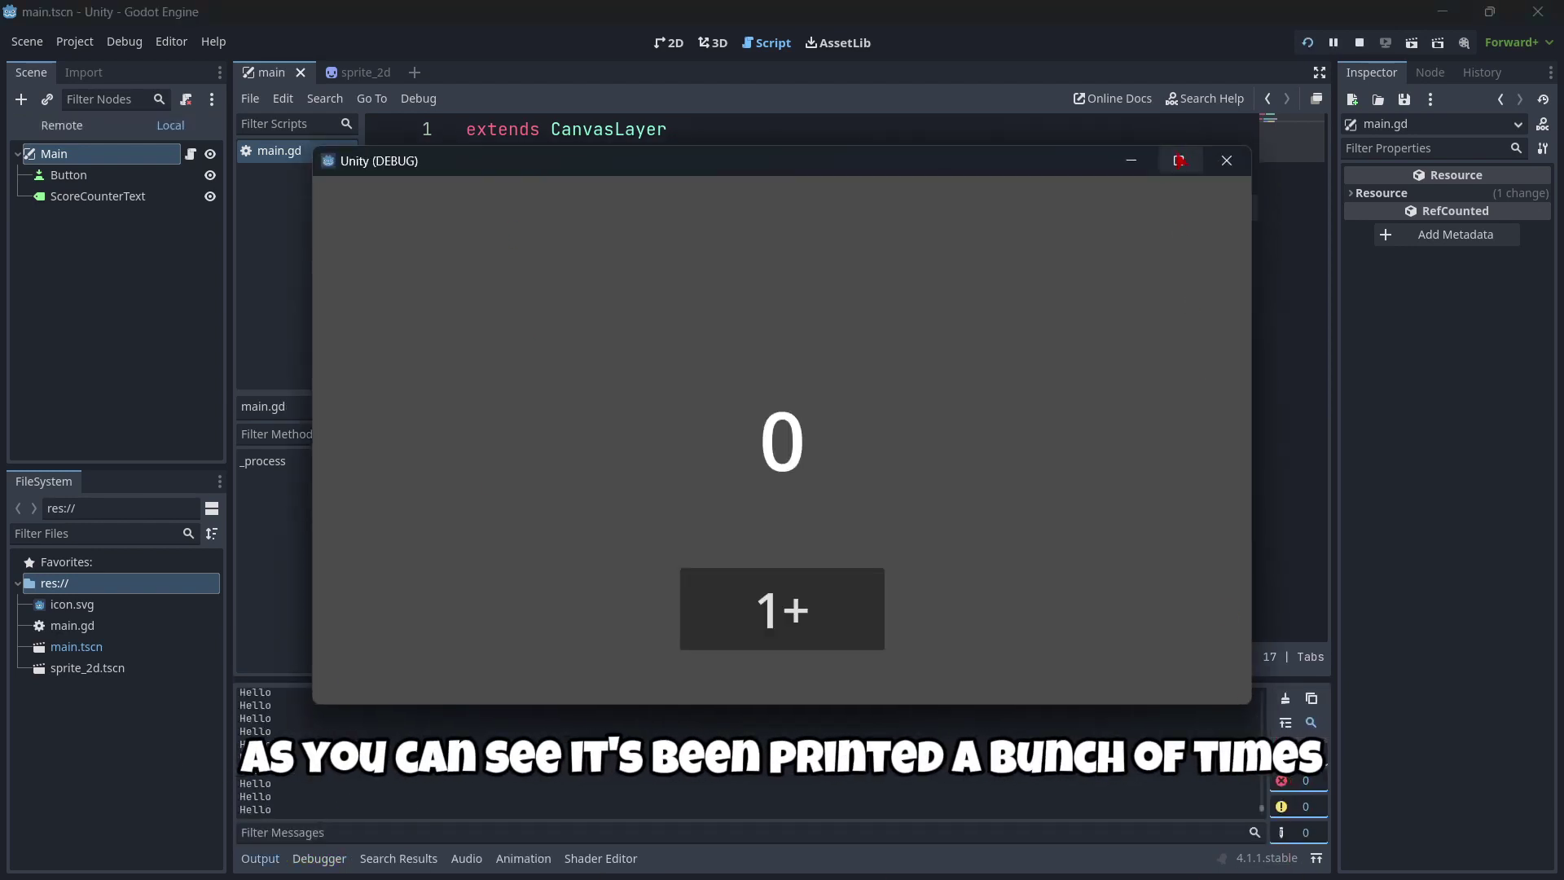
left_click(1226, 161)
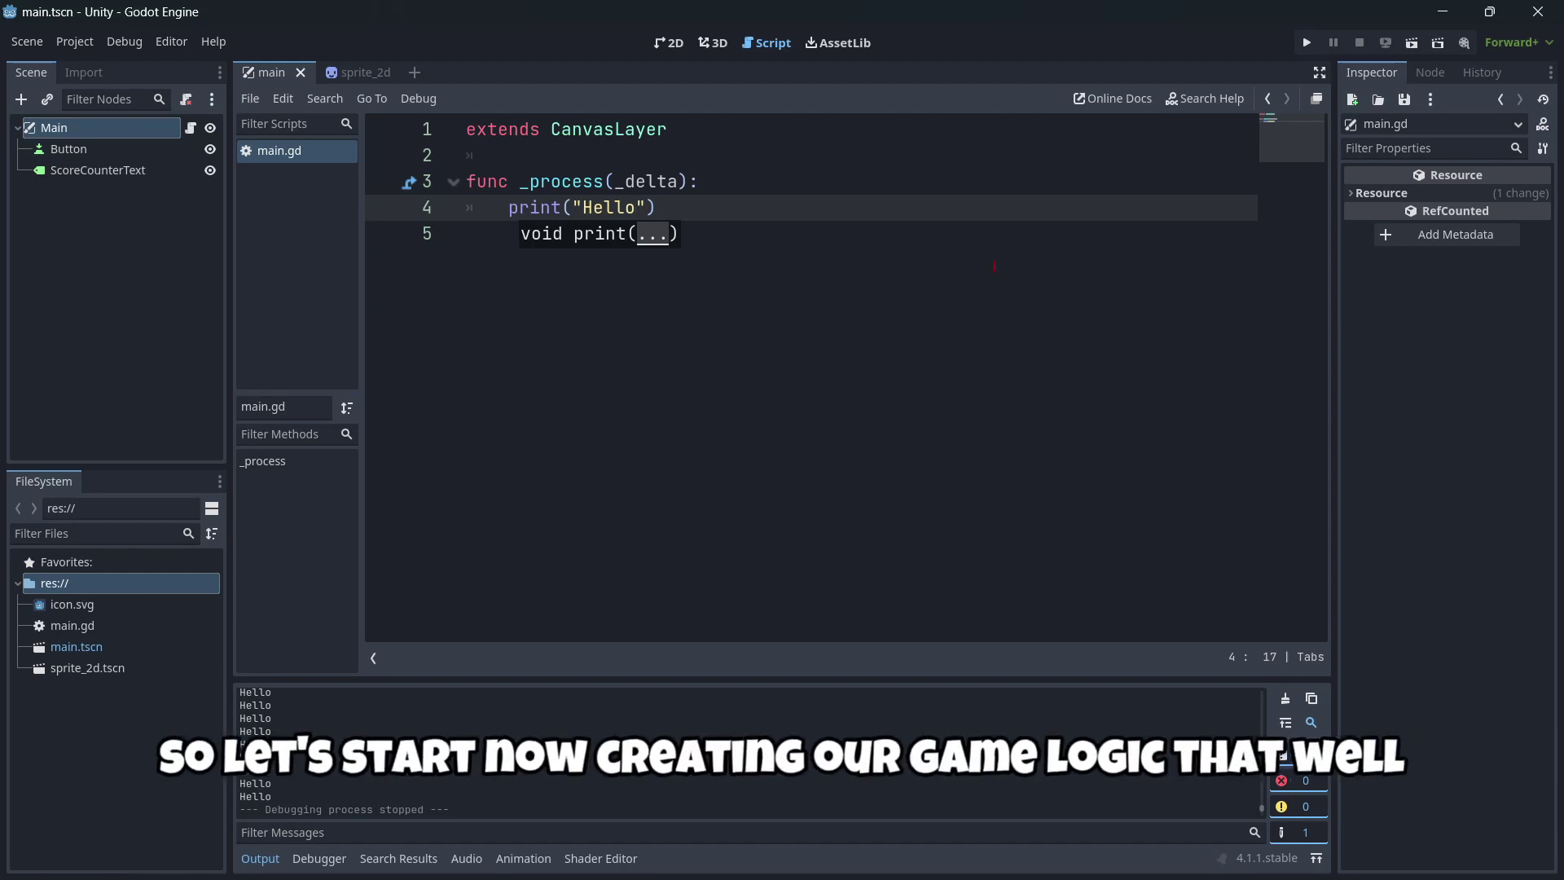
left_click_drag(658, 208, 204, 159)
Delete _process, then connect the Button's pressed() signal to Main from the Signals dock
key("BackSpace")
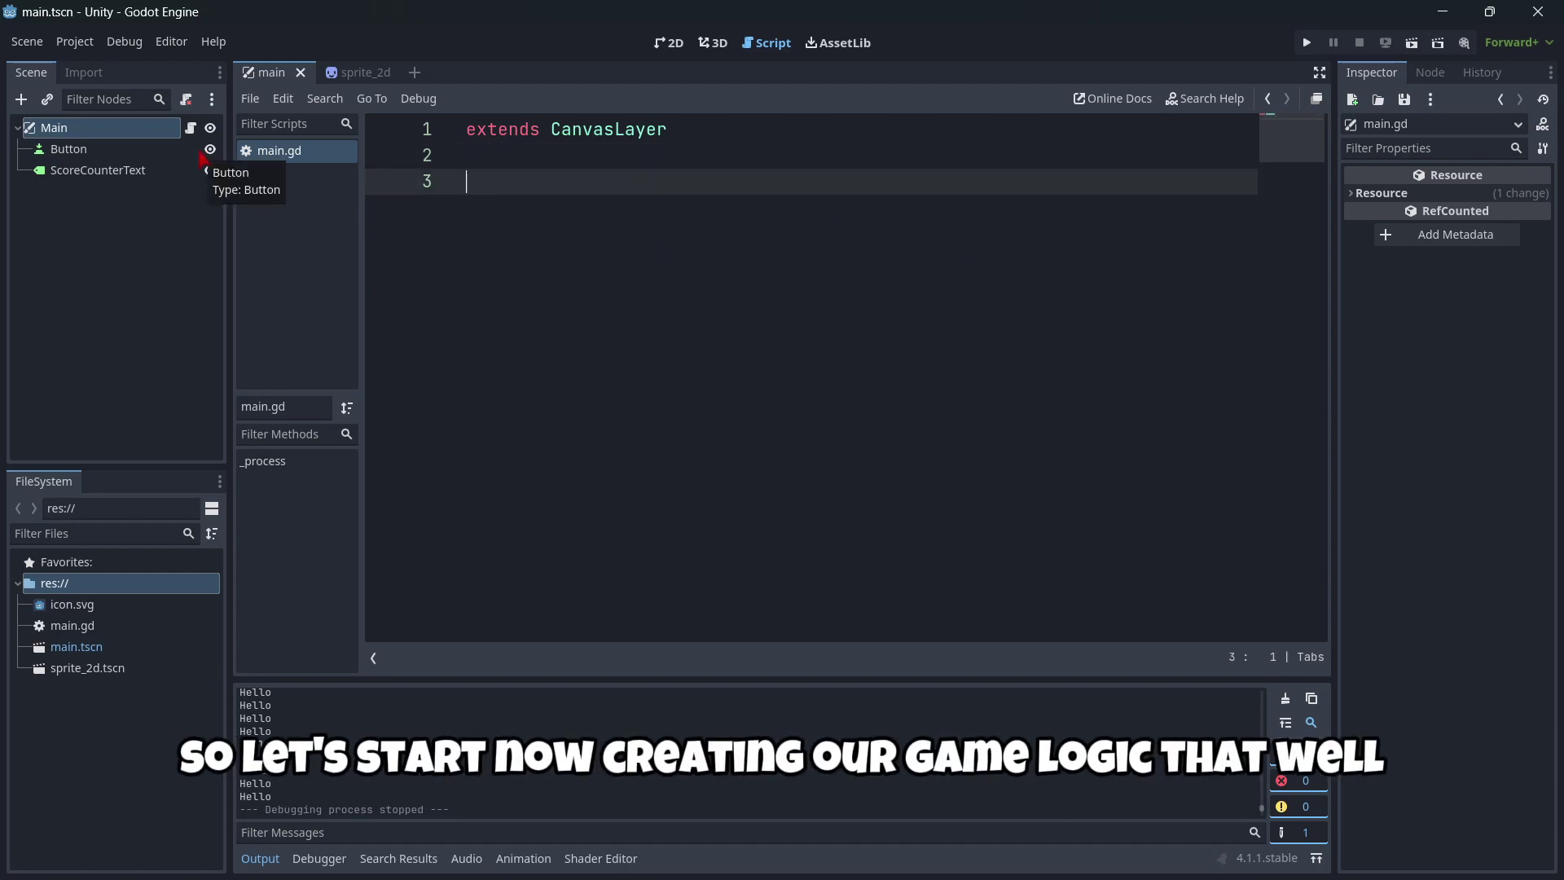
left_click(670, 43)
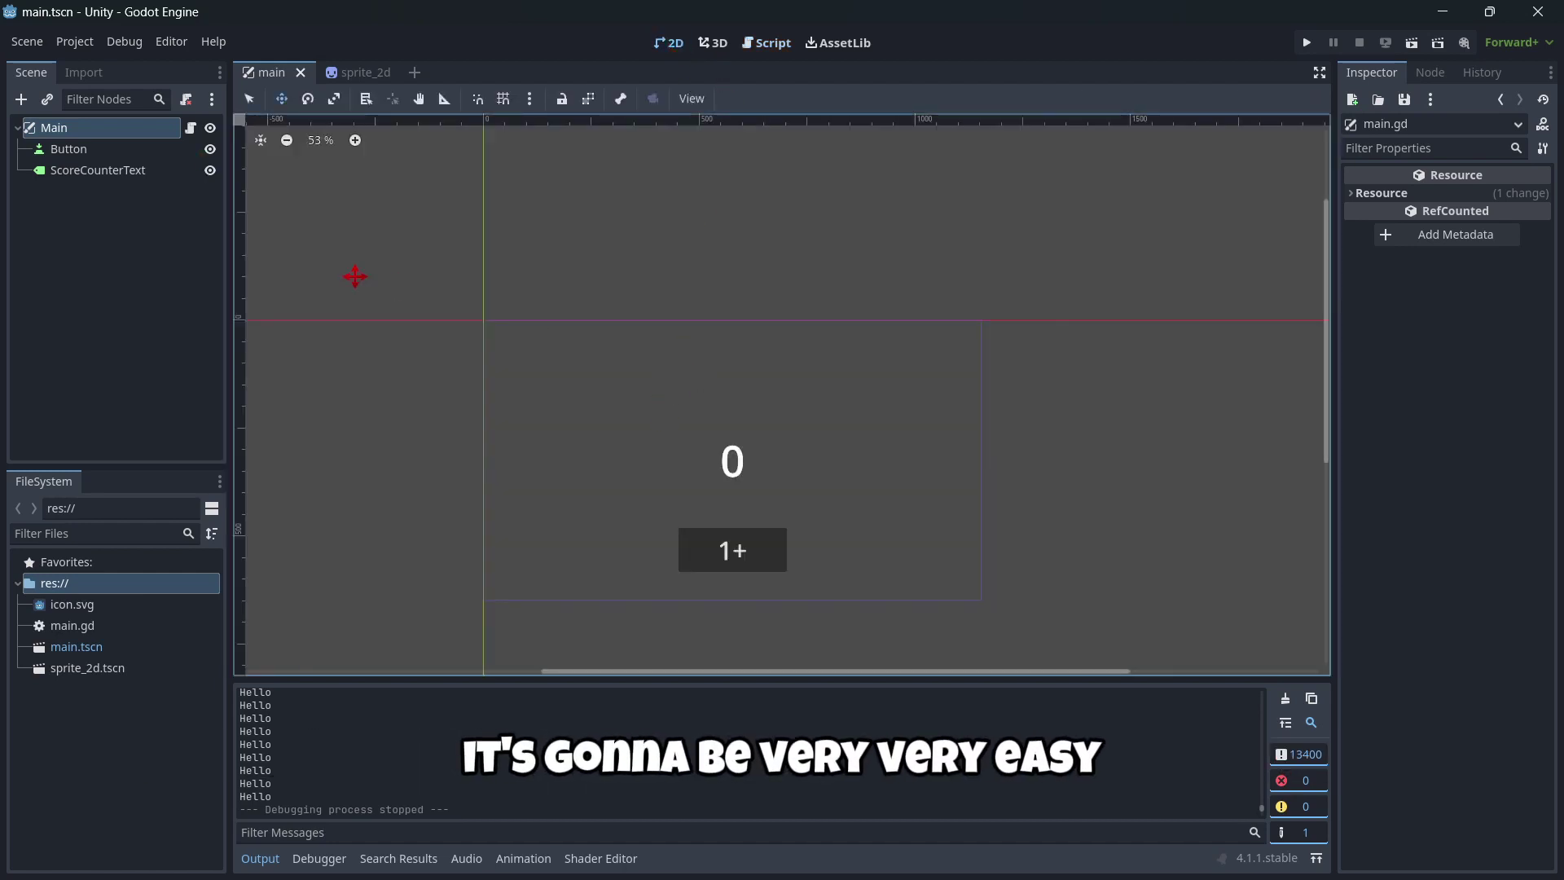
left_click(77, 150)
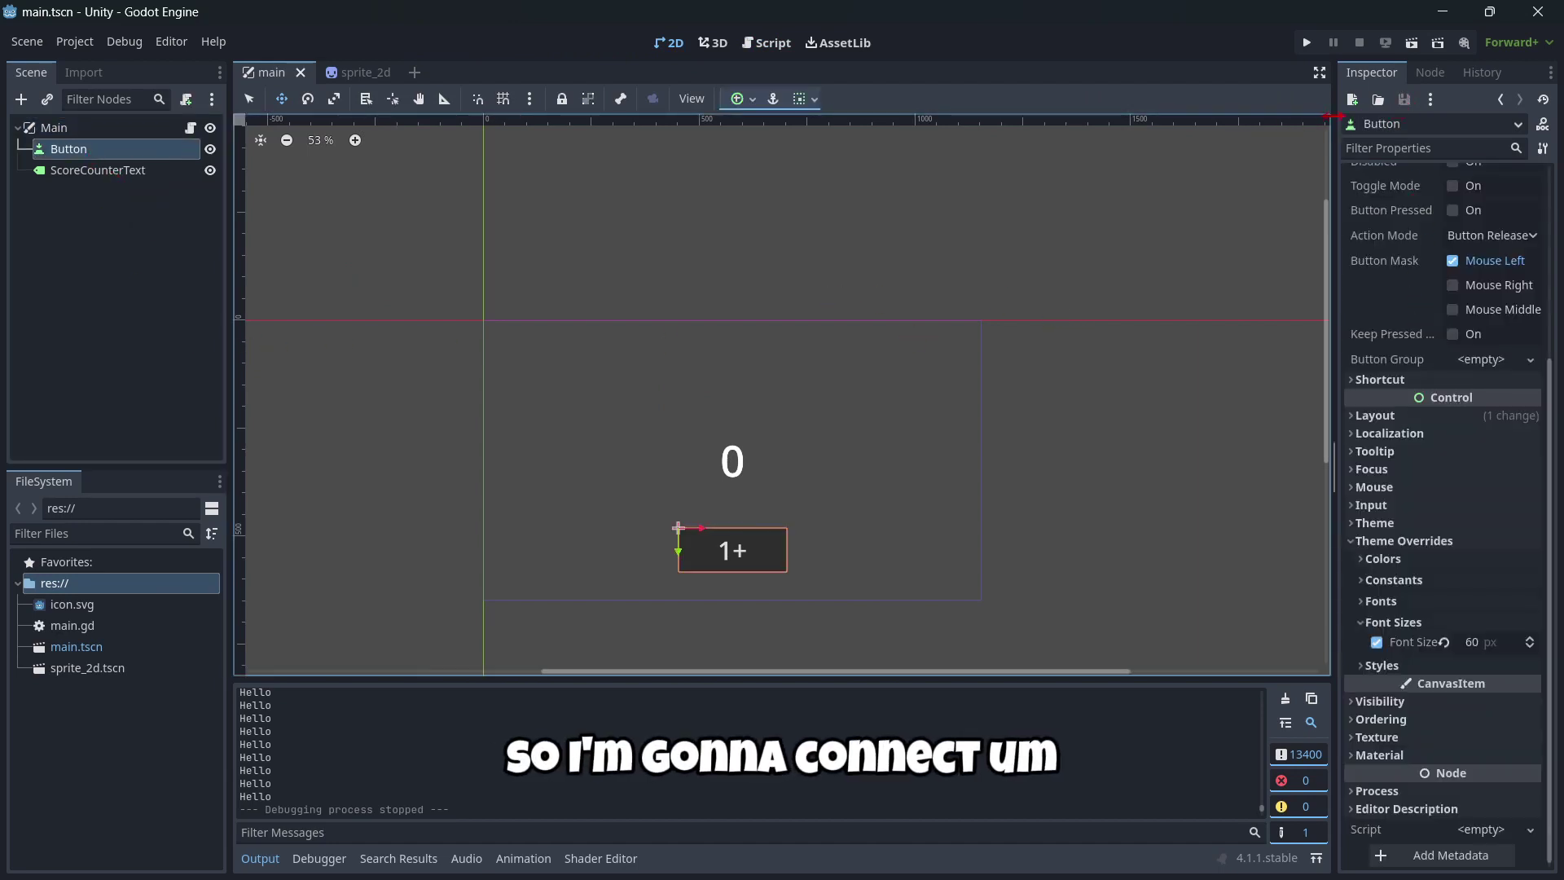
left_click(1421, 75)
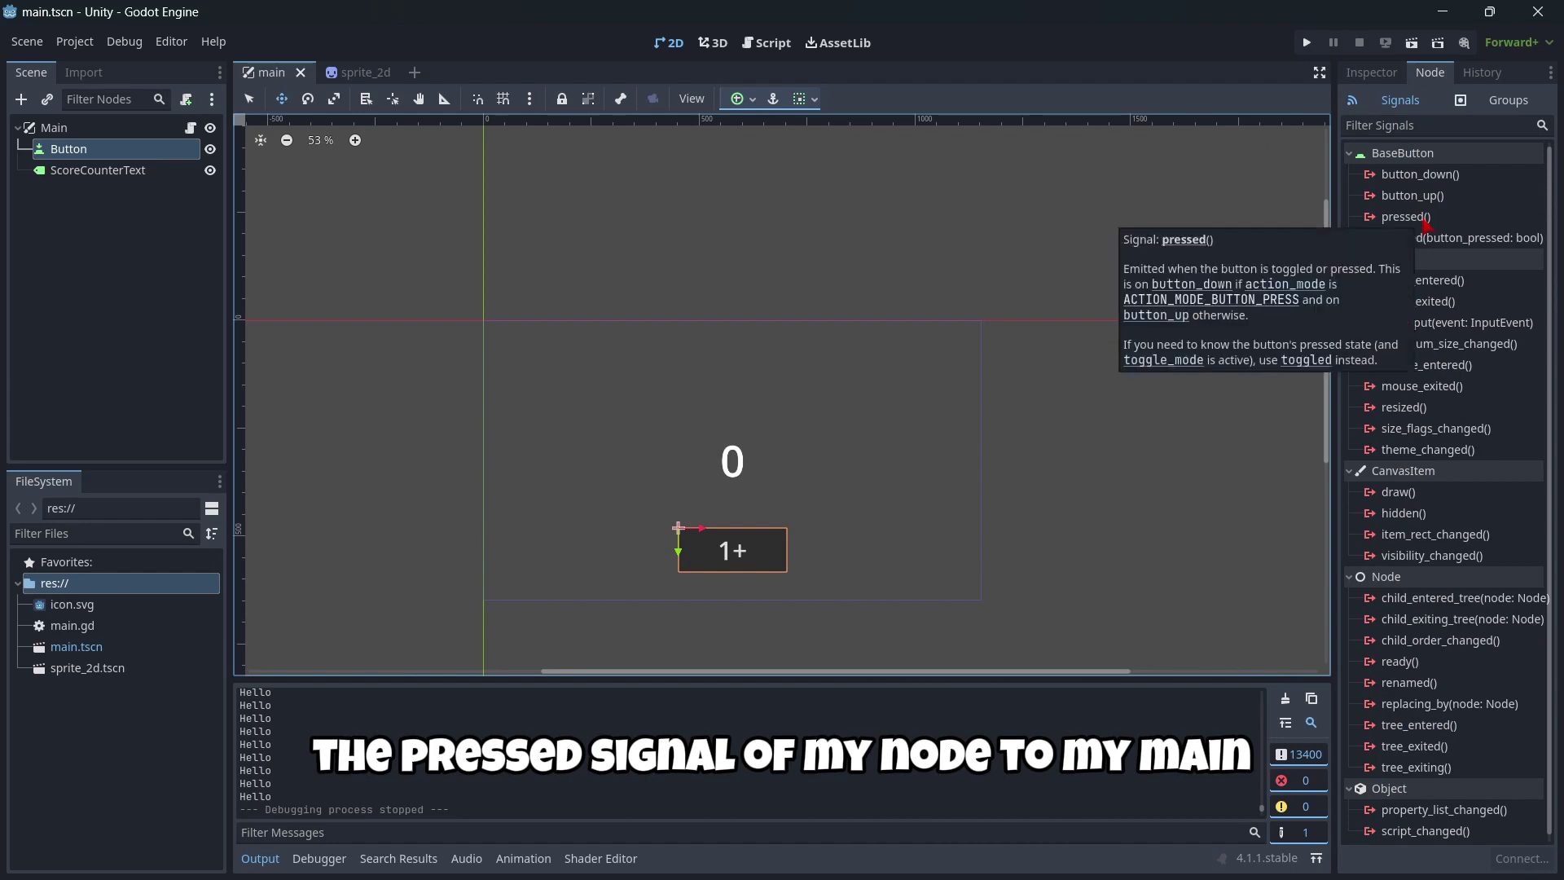
double_click(1407, 216)
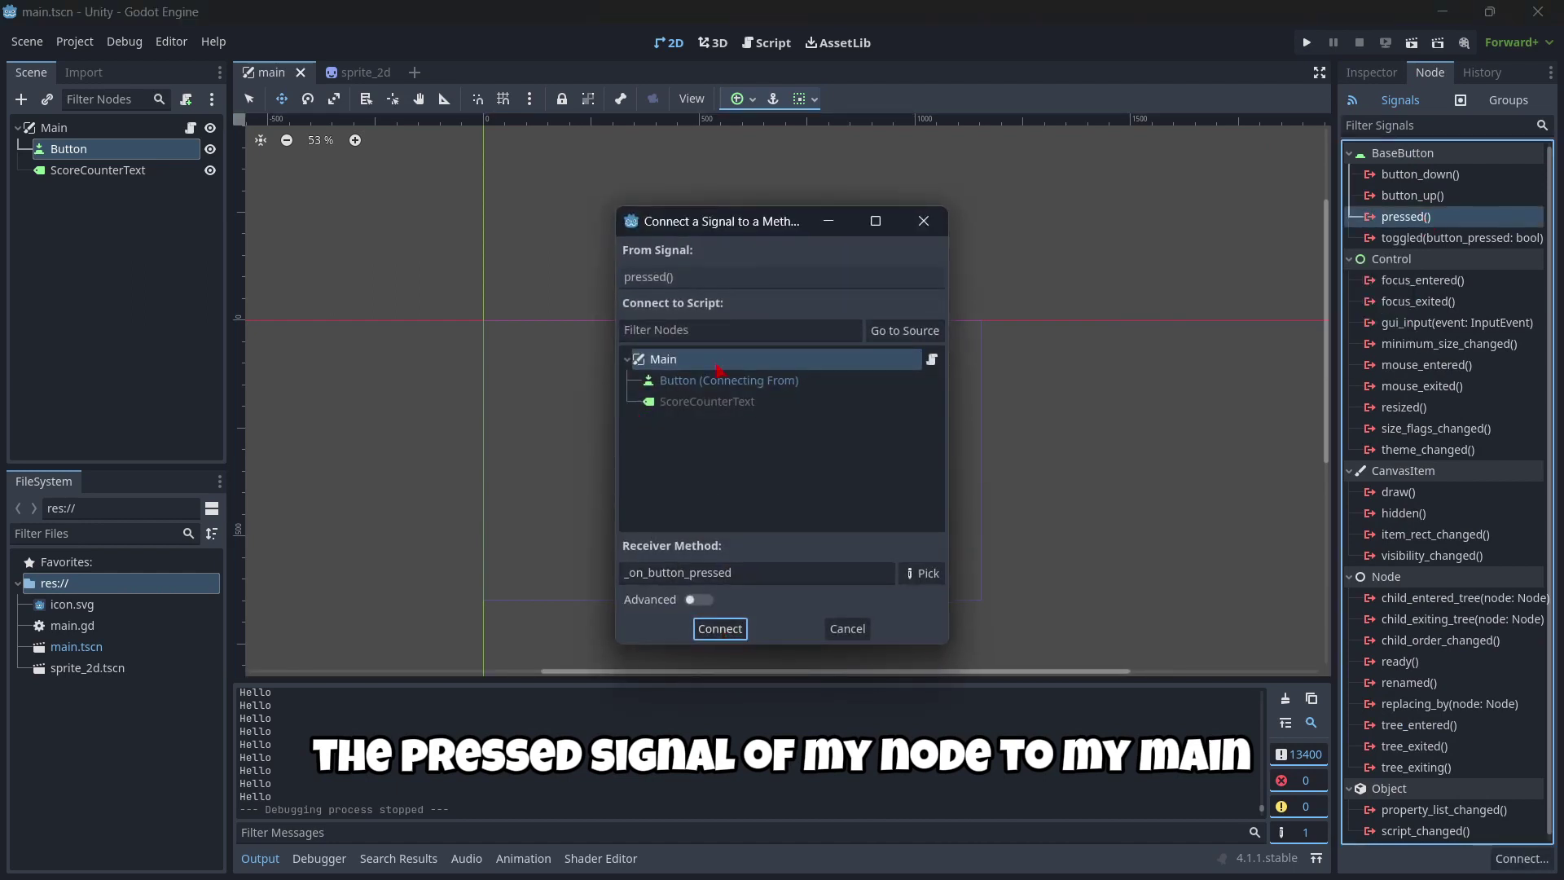
left_click(720, 628)
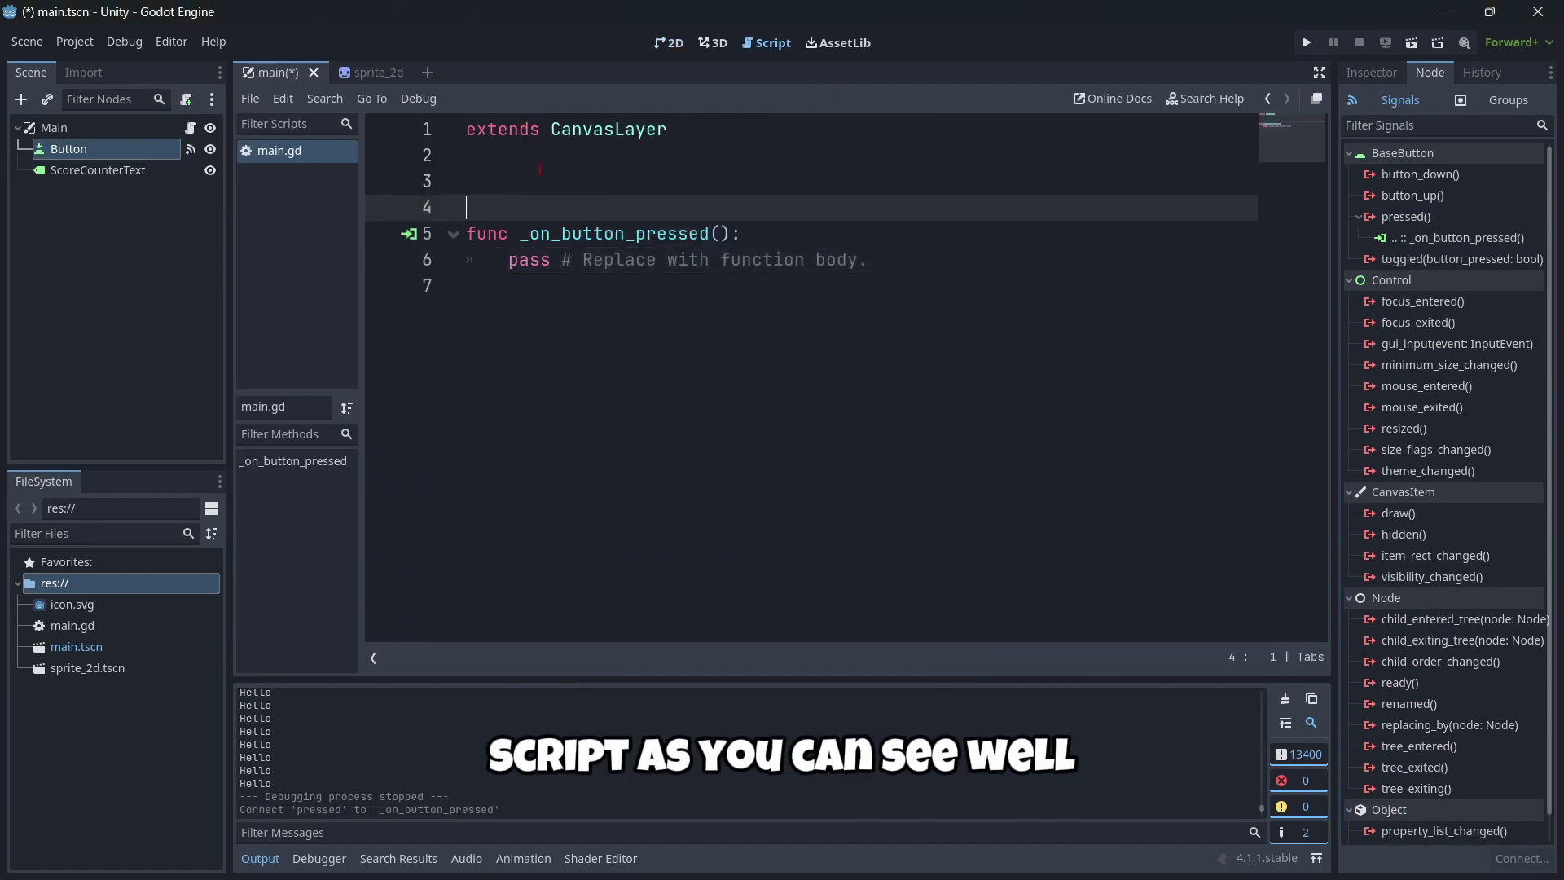
Connect the Button's button_down() and button_up() signals to Main as well
left_click(670, 43)
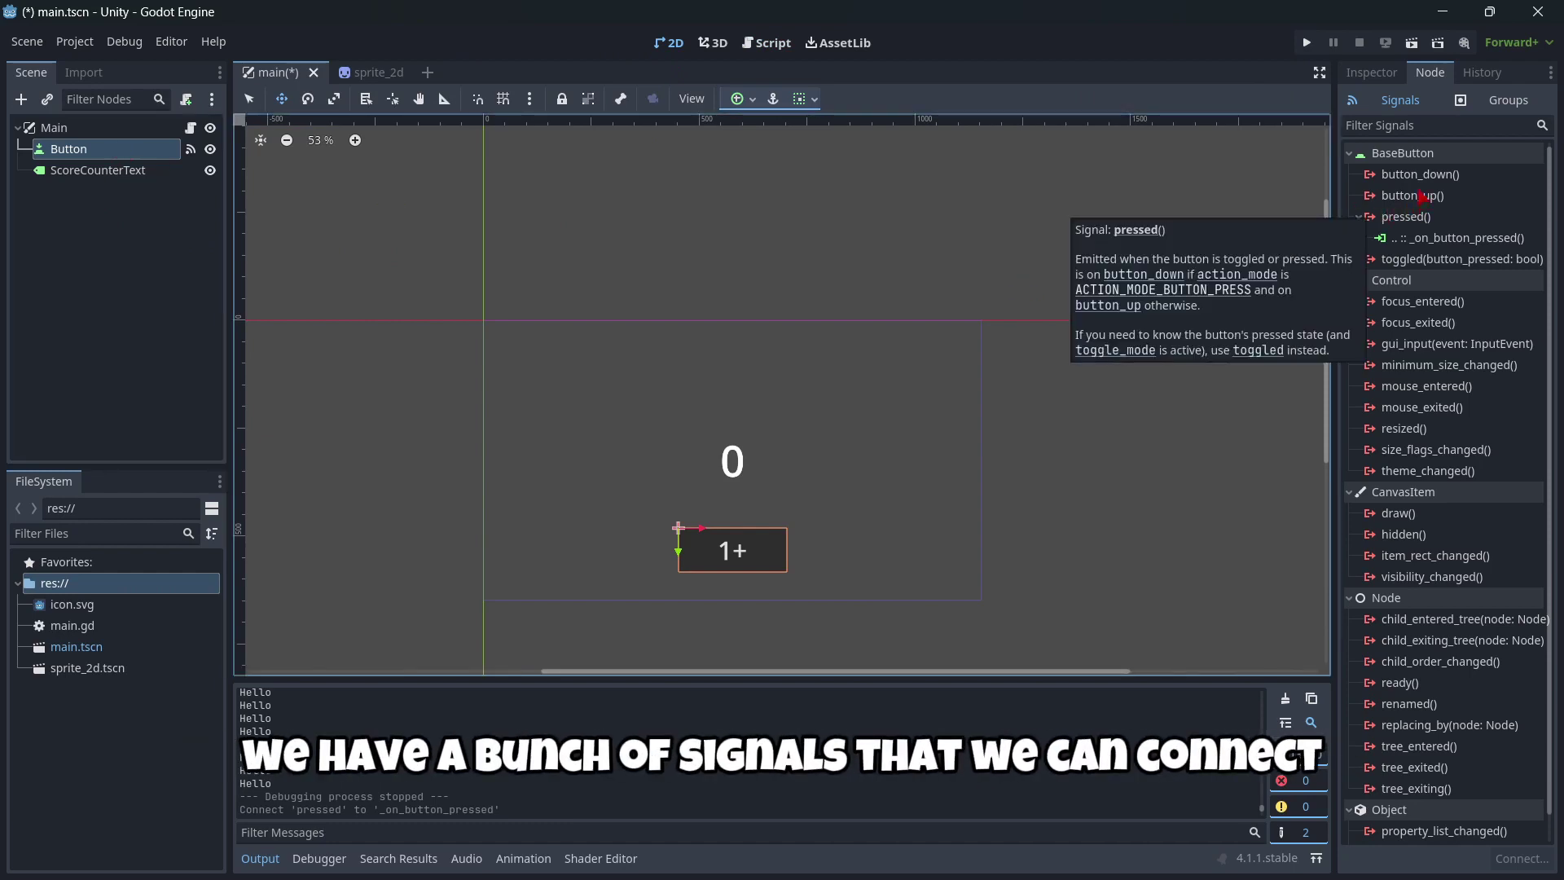
double_click(1422, 175)
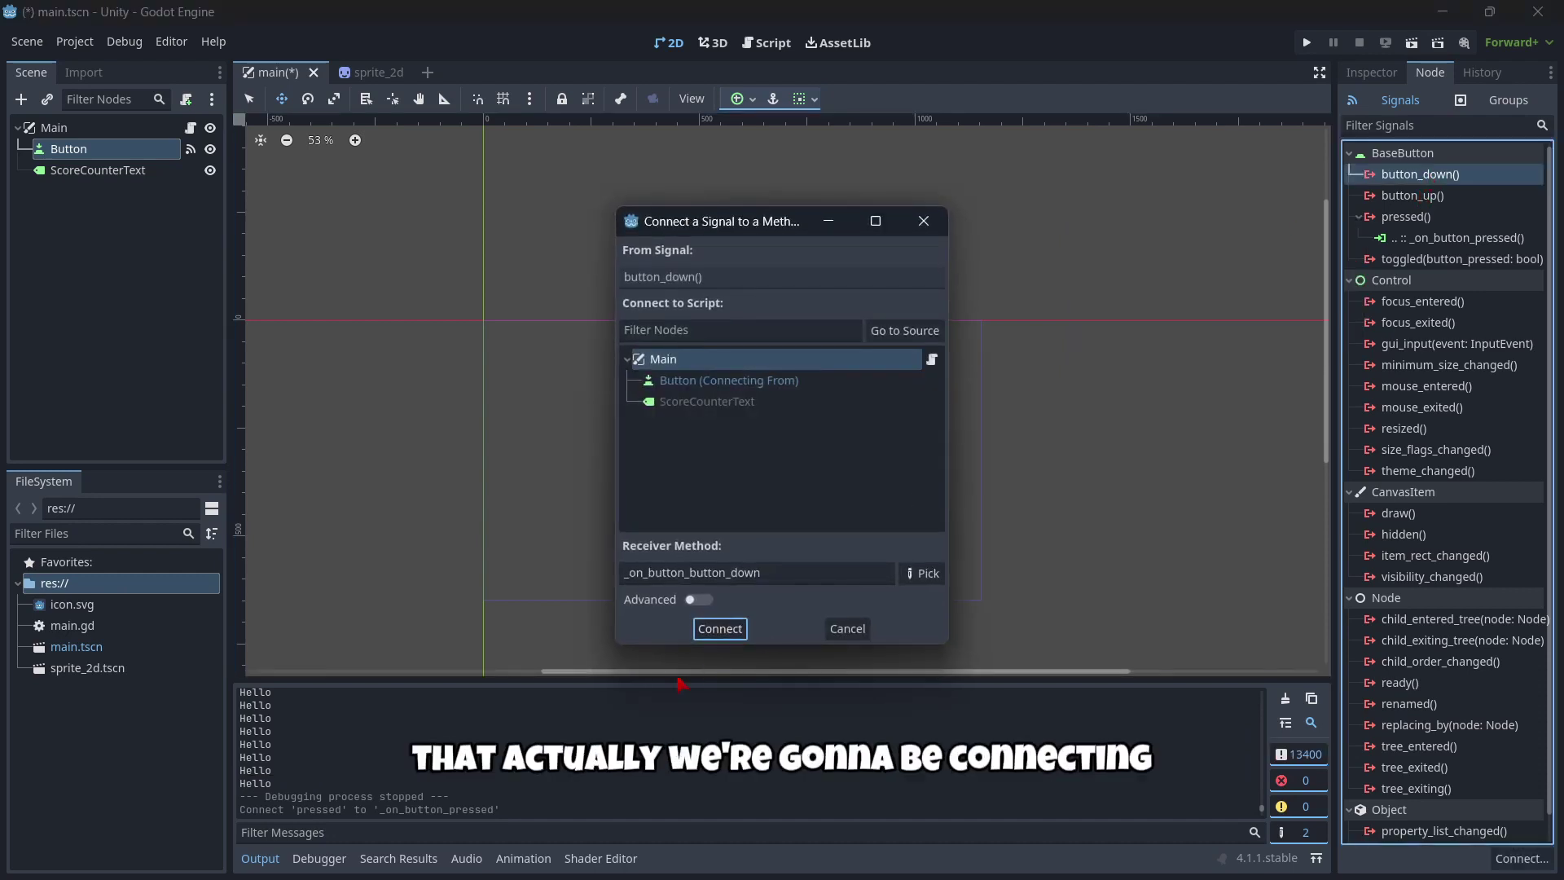
left_click(718, 629)
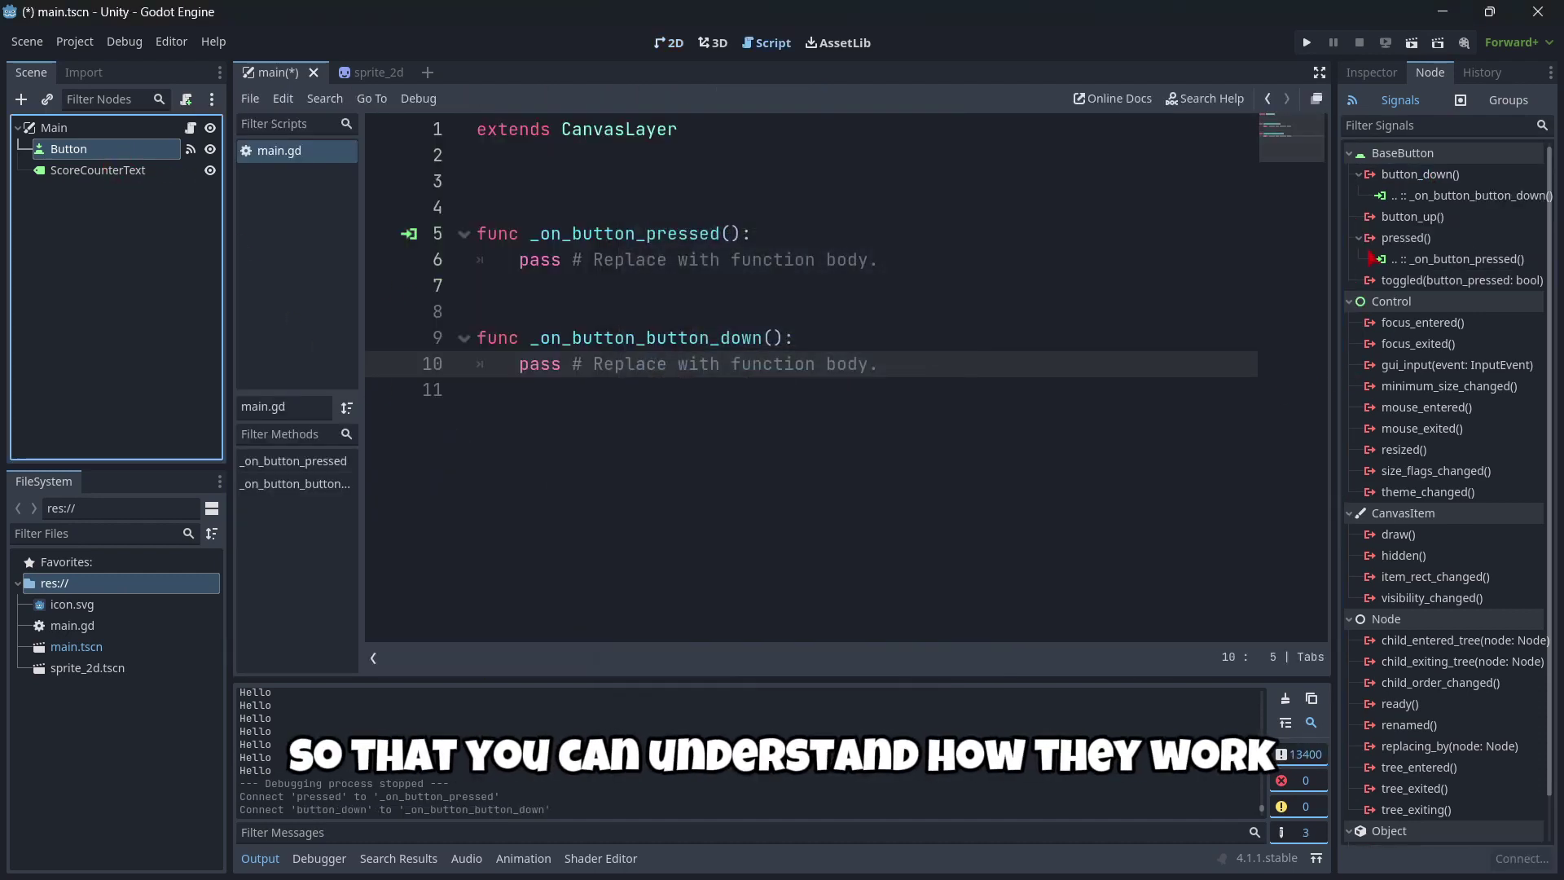
double_click(1395, 218)
left_click(720, 613)
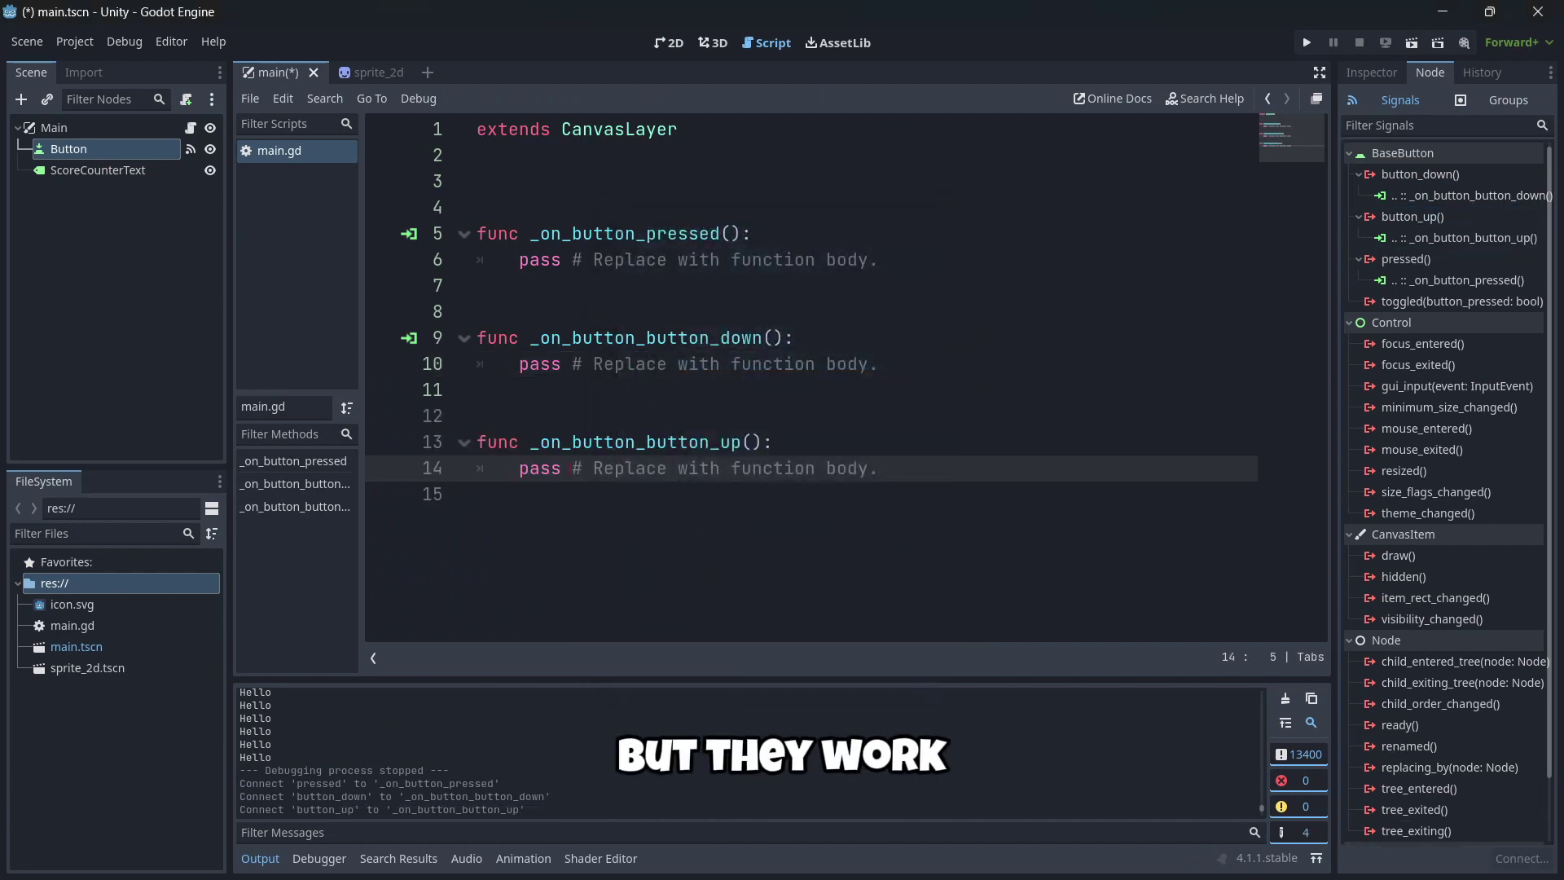
Remove extra blank lines and replace the pressed handler's pass with print("pressed")
key("BackSpace")
key("Up")
key("Up")
key("Up")
key("BackSpace")
key("Up")
key("Up")
key("Up")
key("BackSpace")
key("BackSpace")
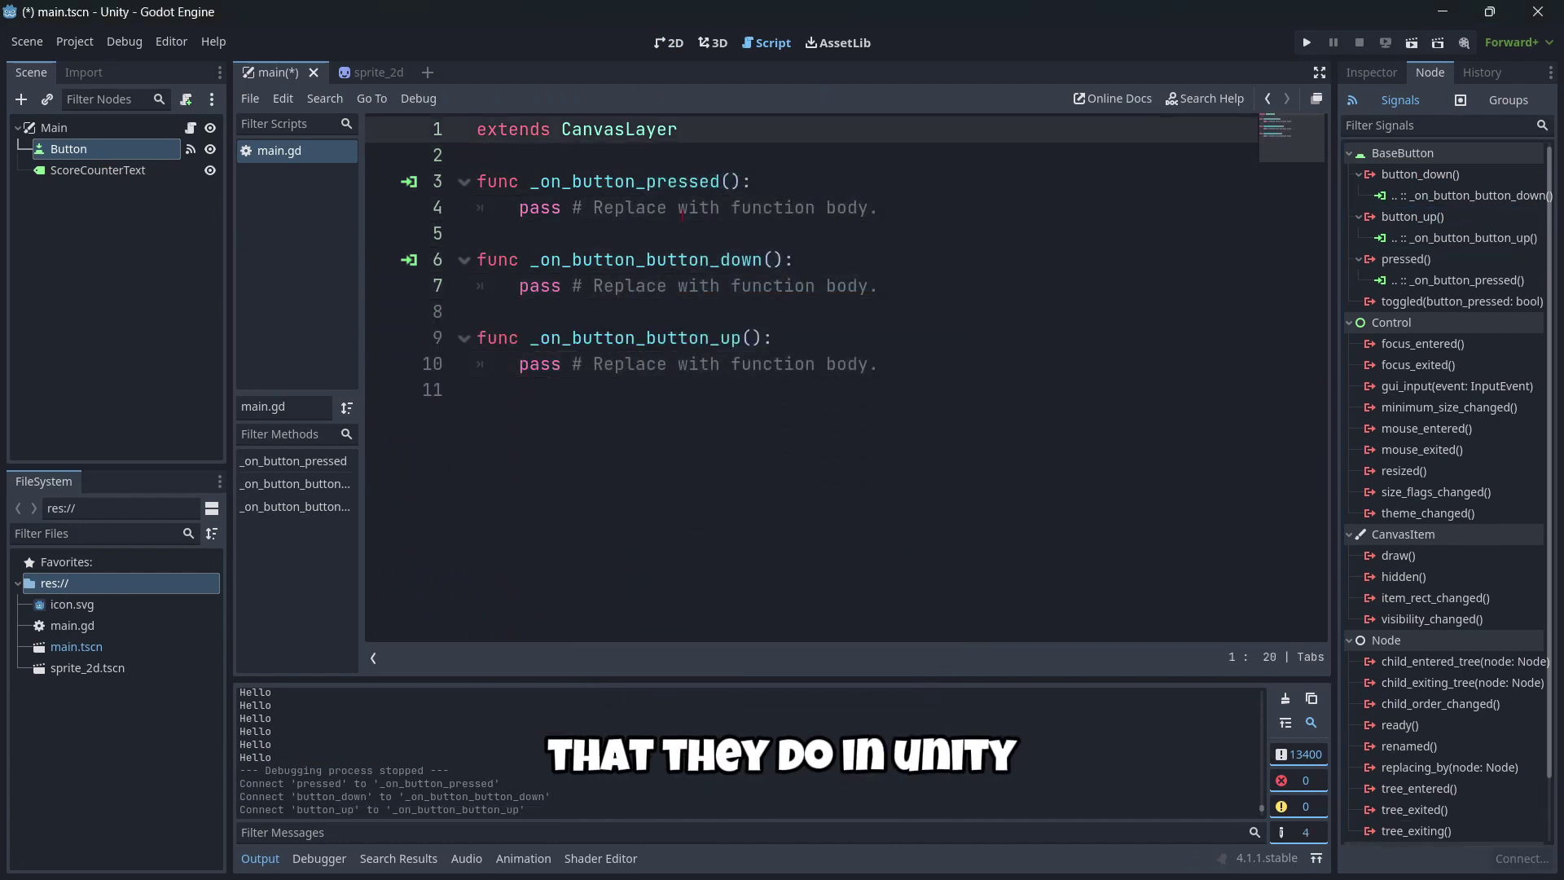
left_click_drag(878, 207, 520, 208)
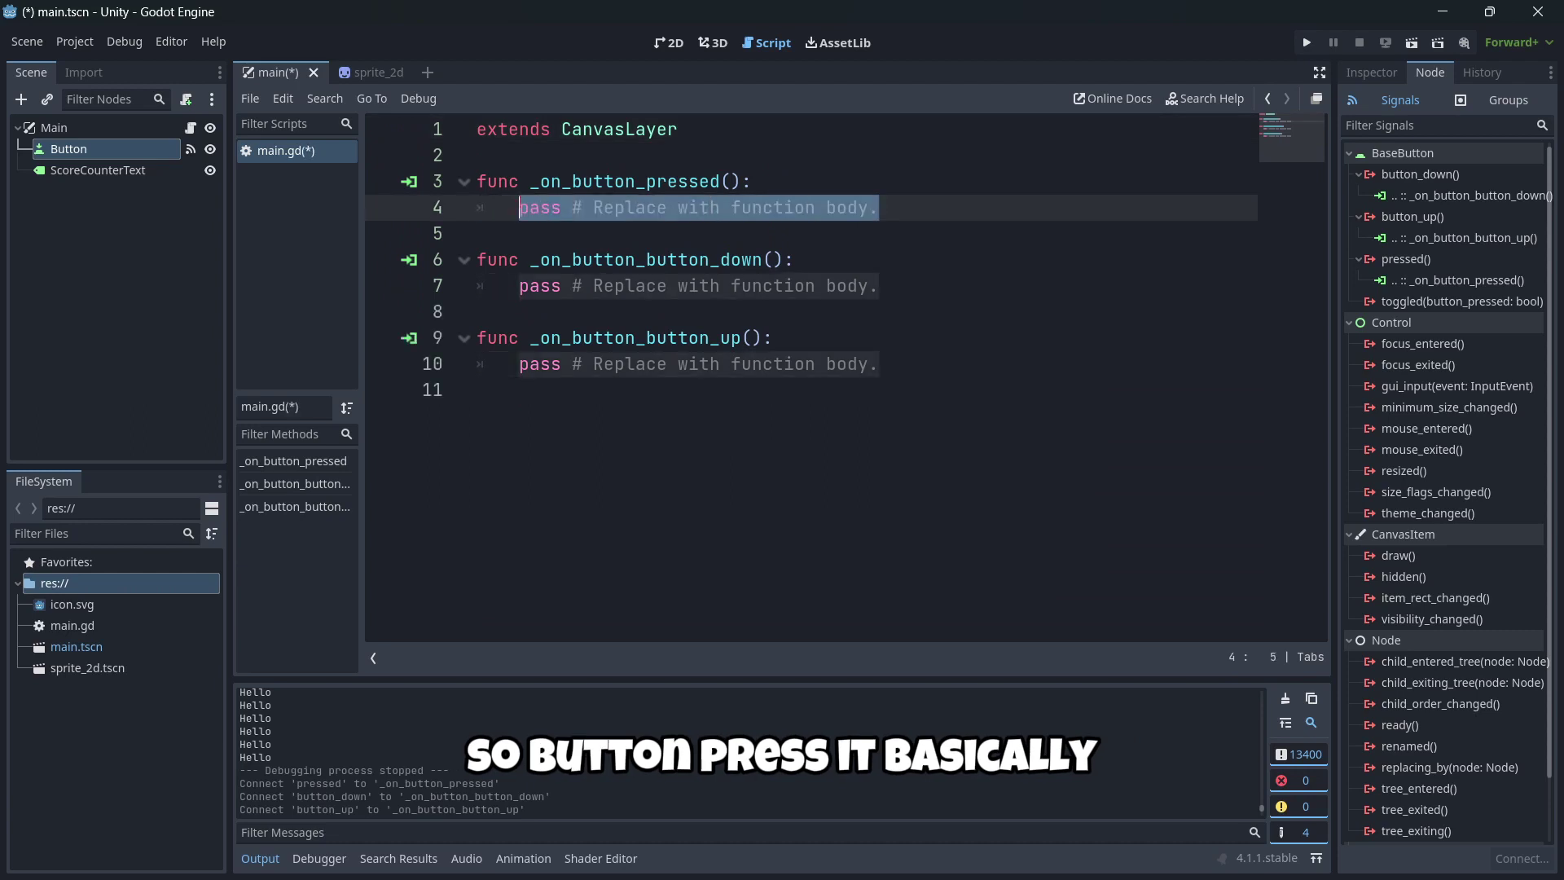
type("pri")
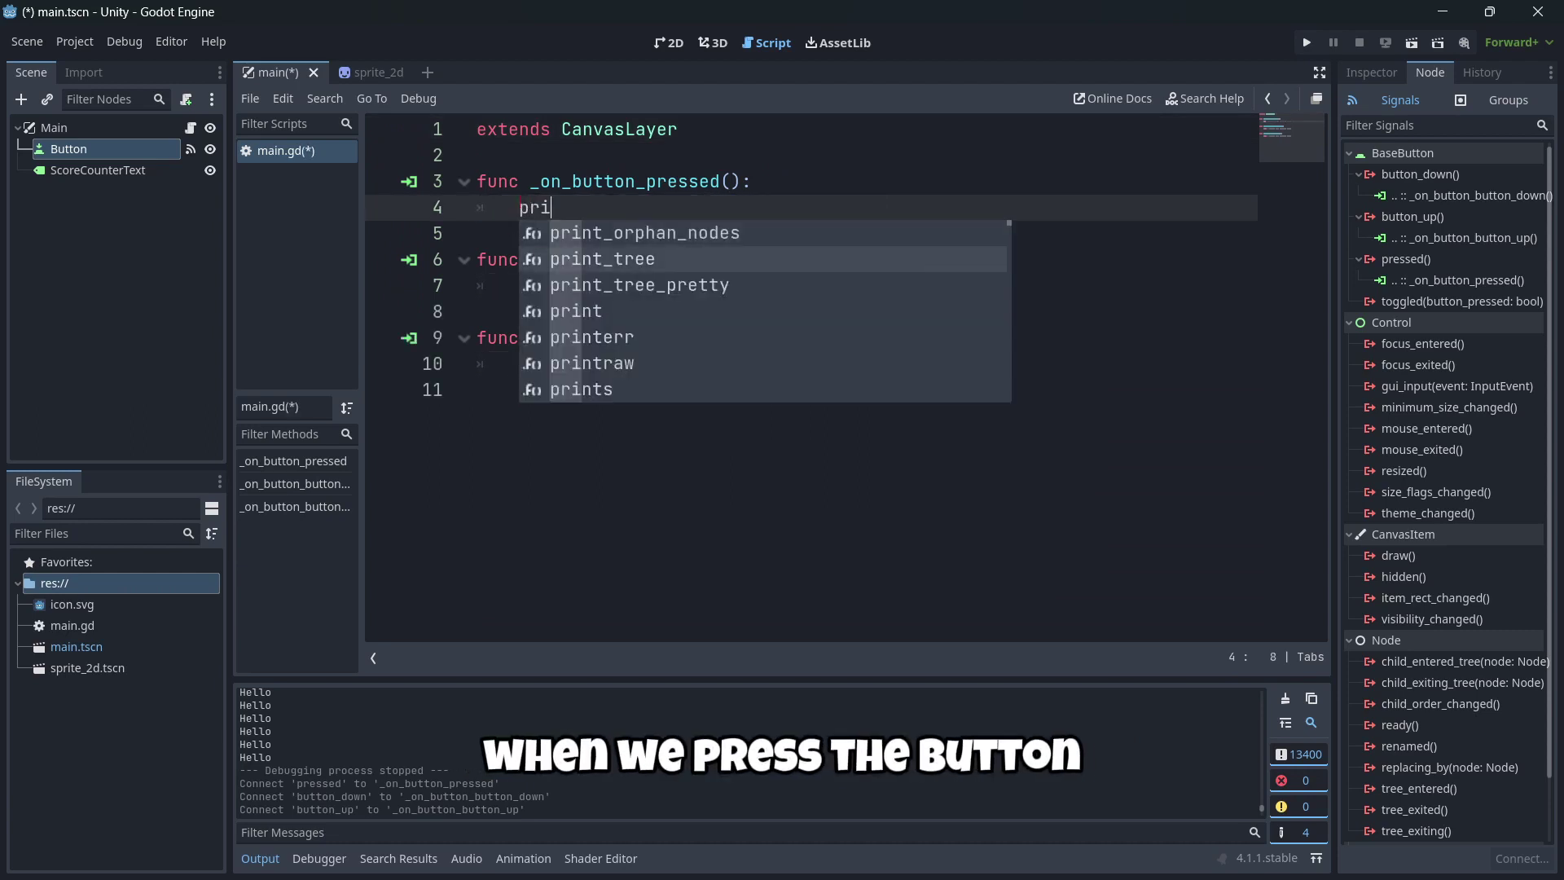
key("Return")
type(":")
key("BackSpace")
type("\"pres")
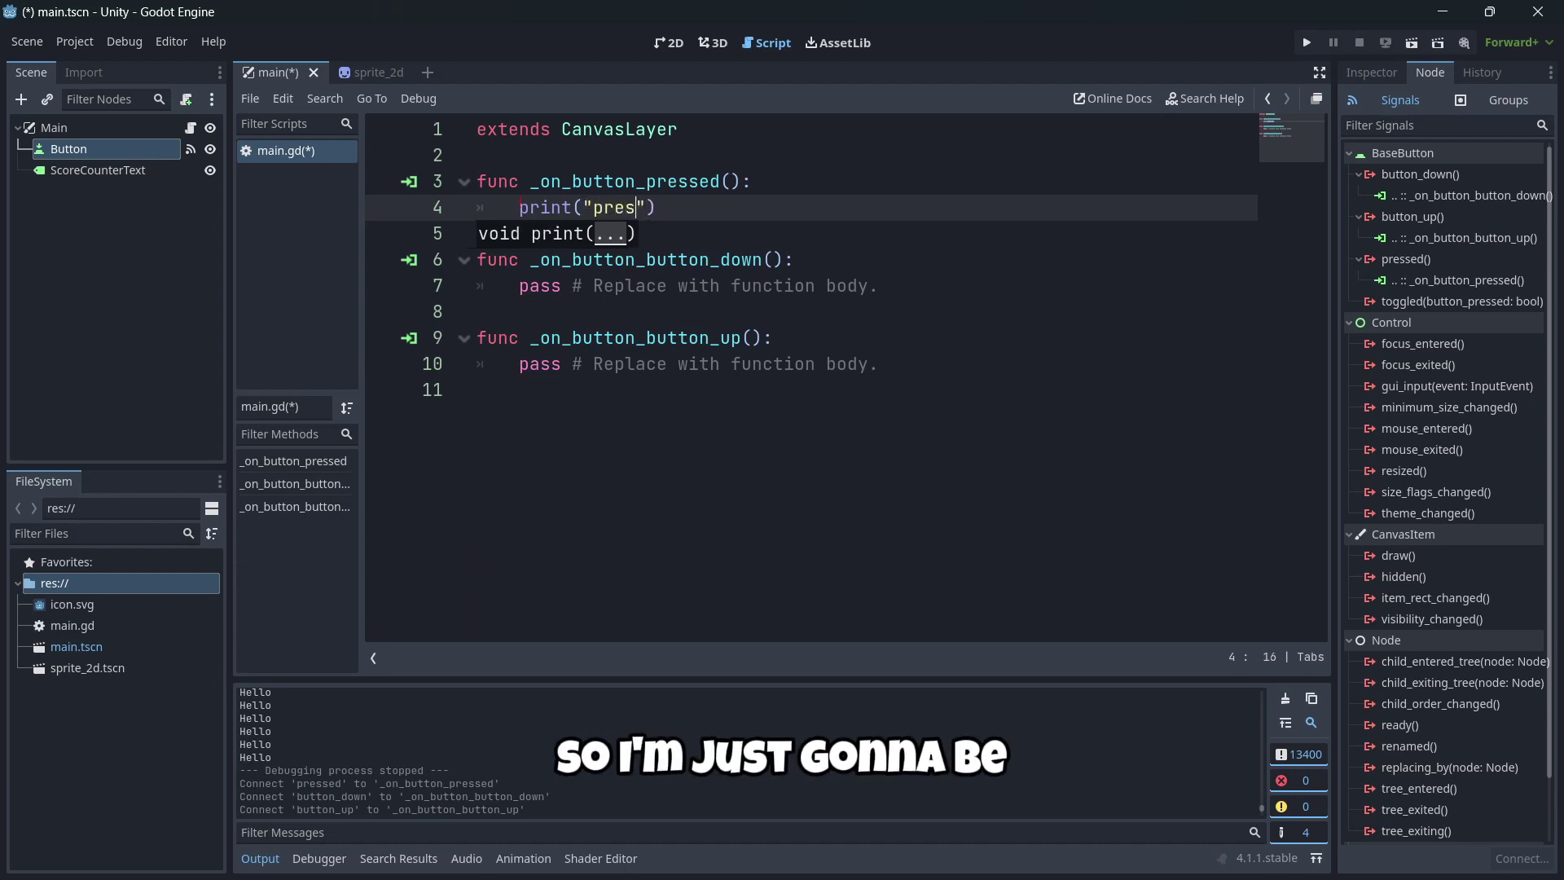
type("sed")
key("Down")
key("Down")
Clear the button_down handler's pass and start an indented print call in its place
key("Down")
key("shift+Home")
key("shift+Home")
key("BackSpace")
key("Down")
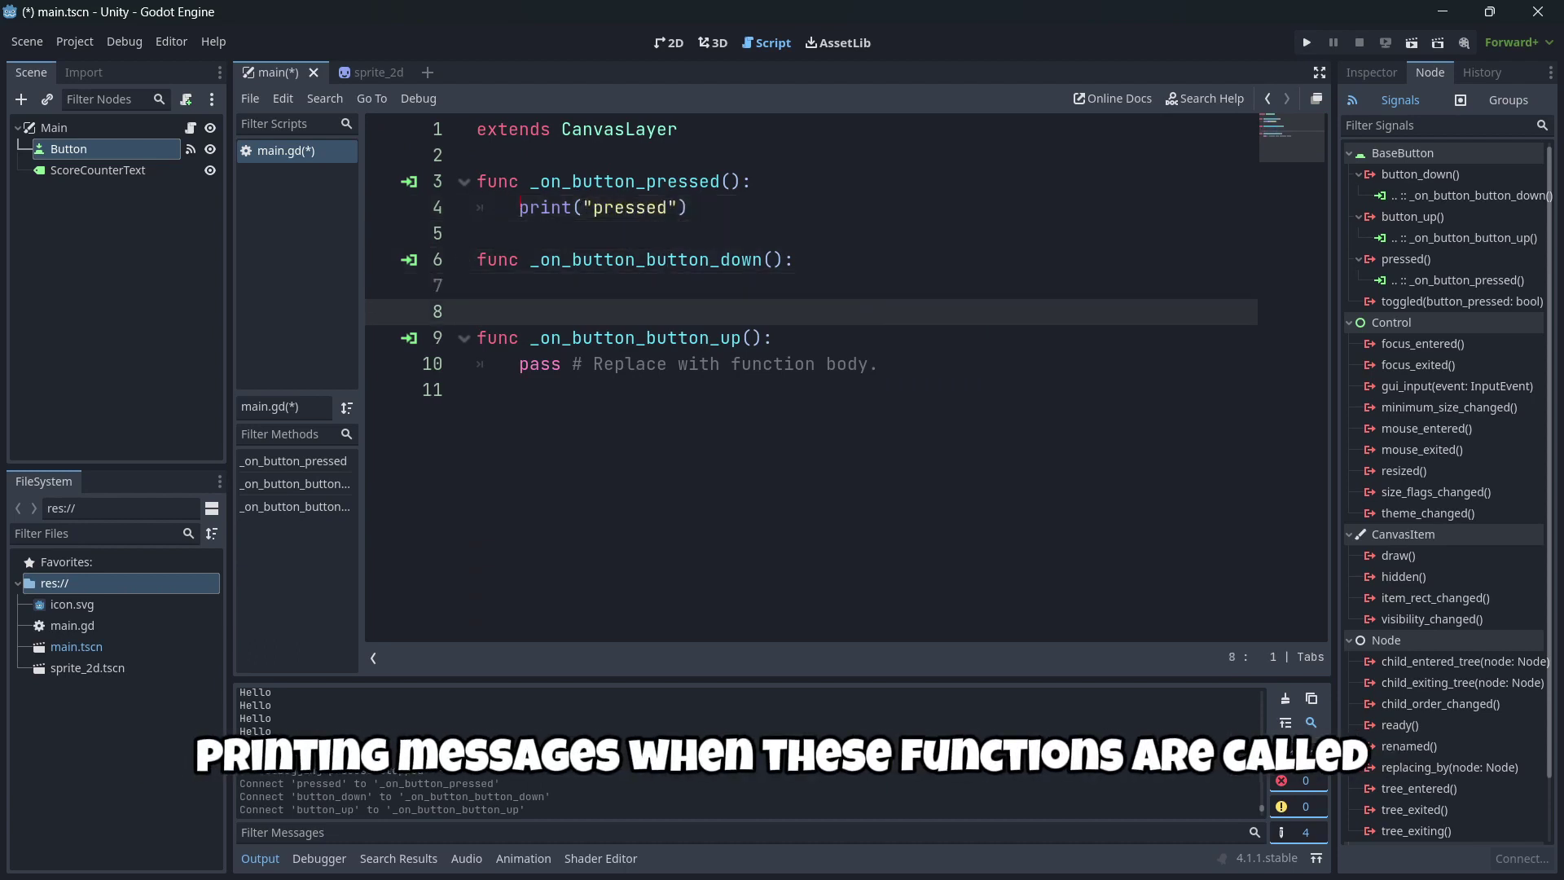
key("Up")
key("Tab")
type("pri")
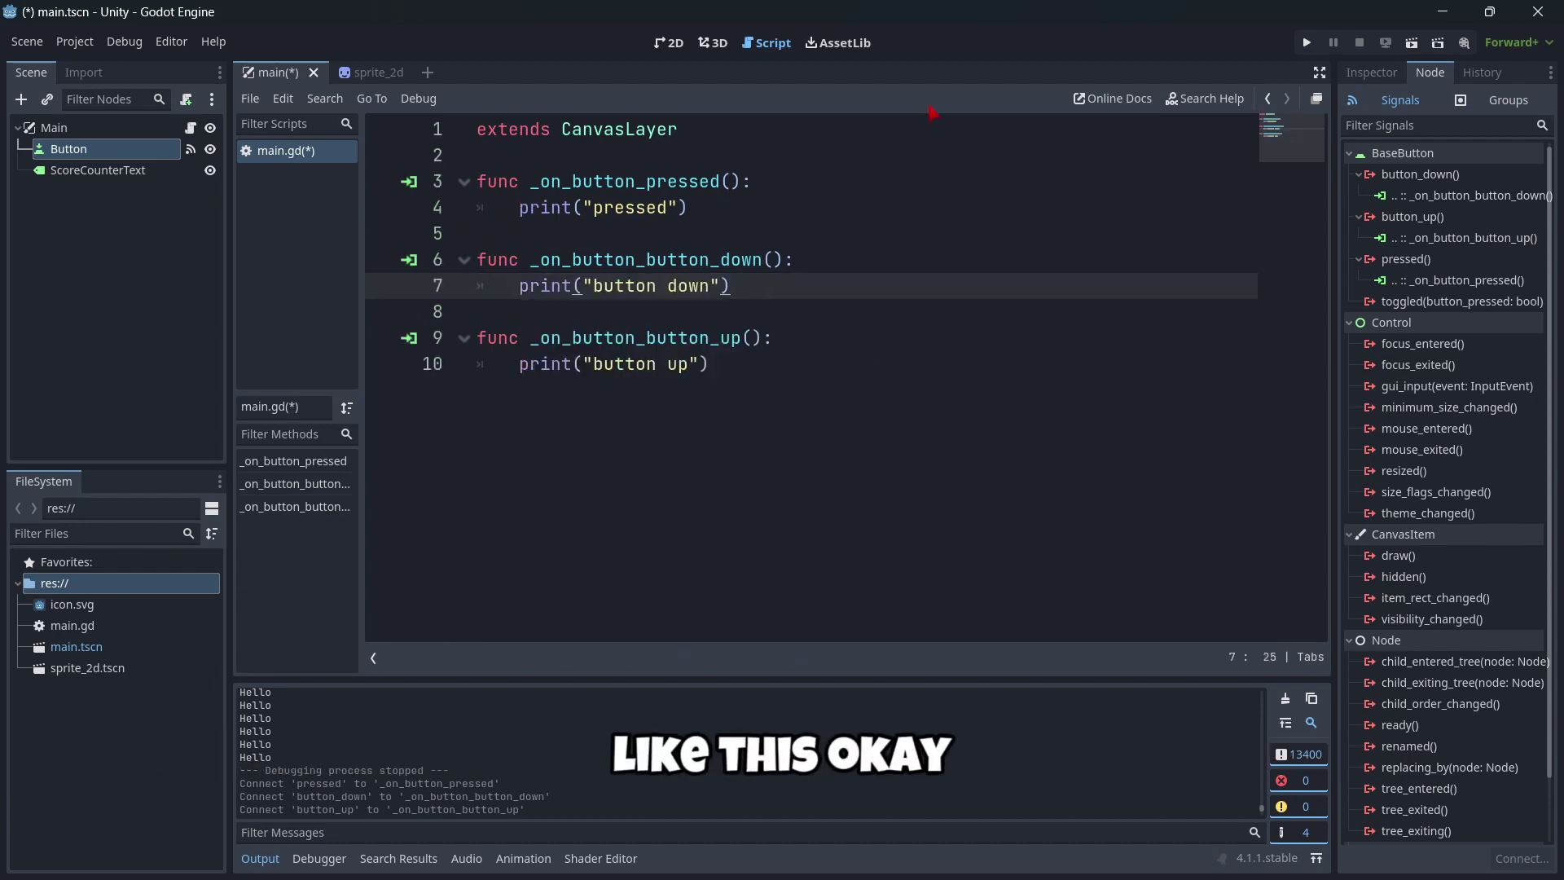
Run the game and click 1+ twice, once quickly and once held, logging button down, pressed, button up
left_click(1307, 43)
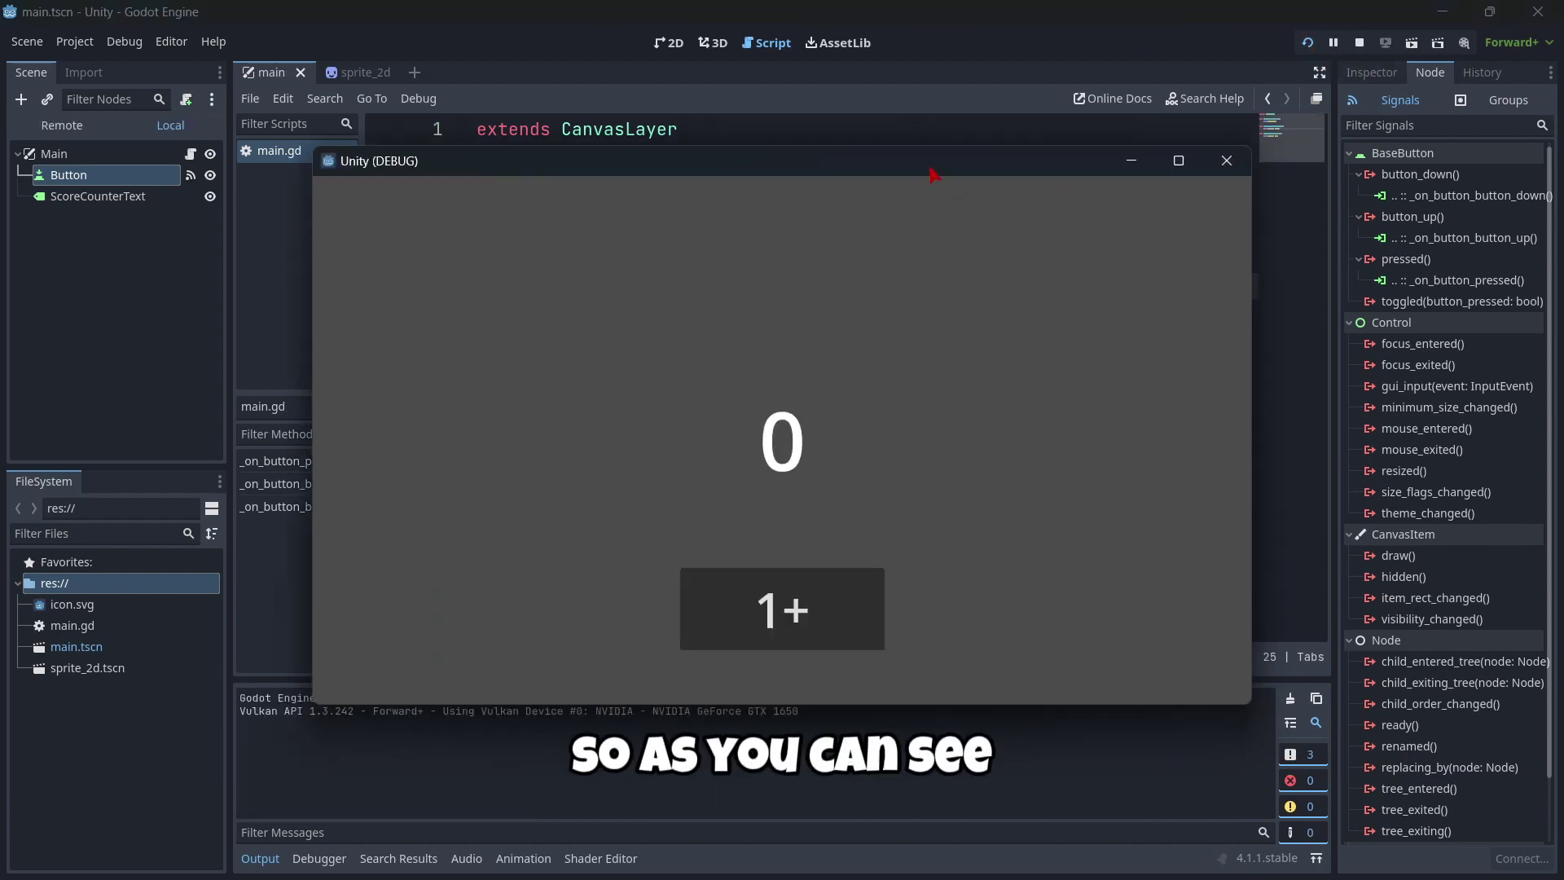
left_click_drag(788, 169, 1019, 87)
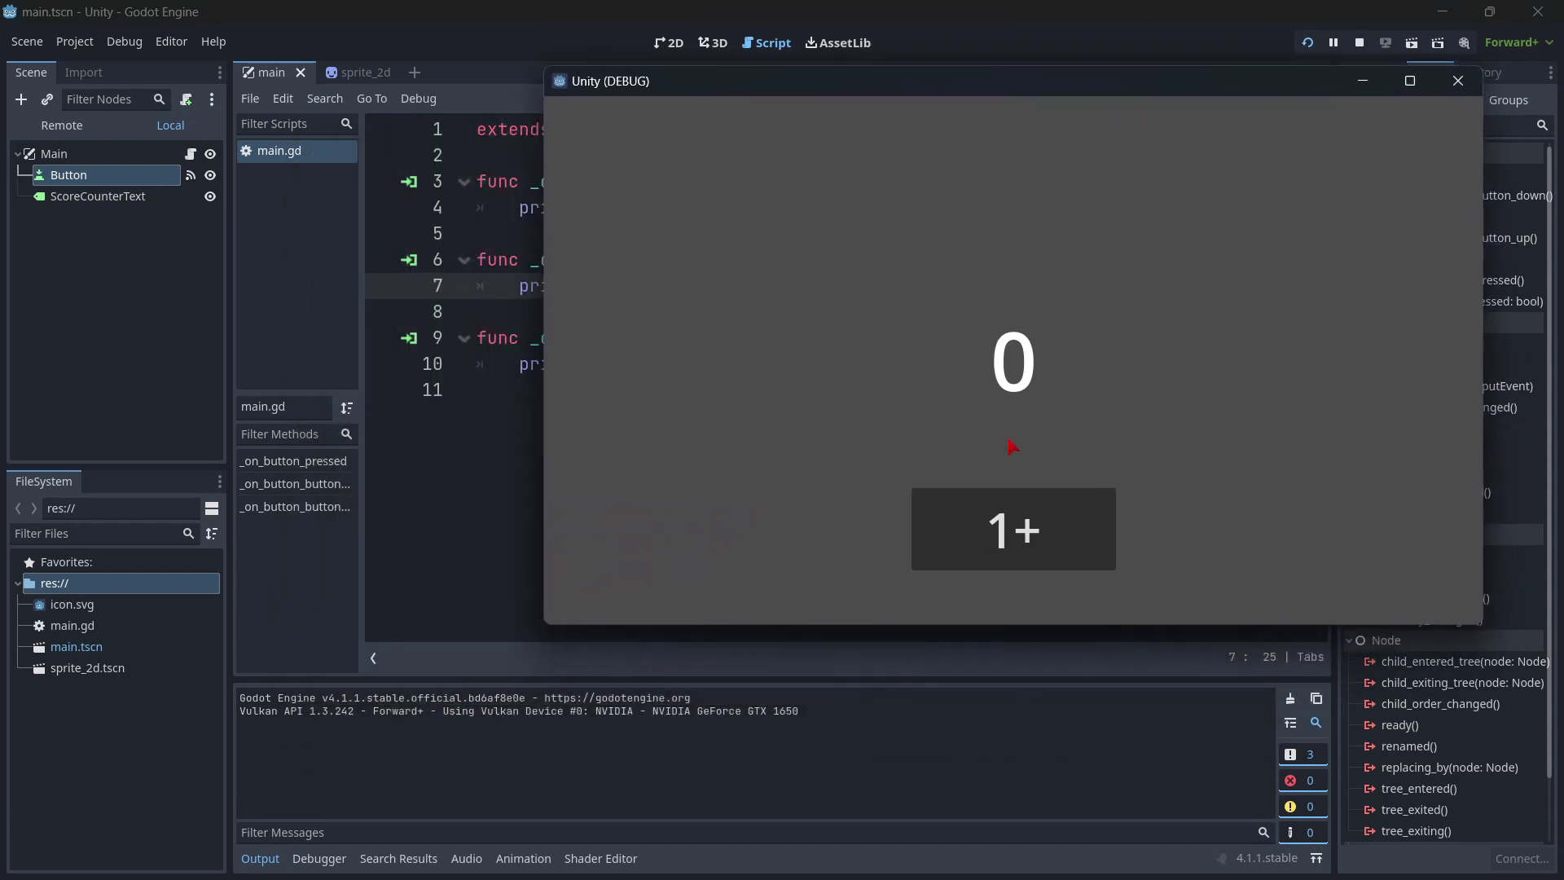
left_click(1006, 529)
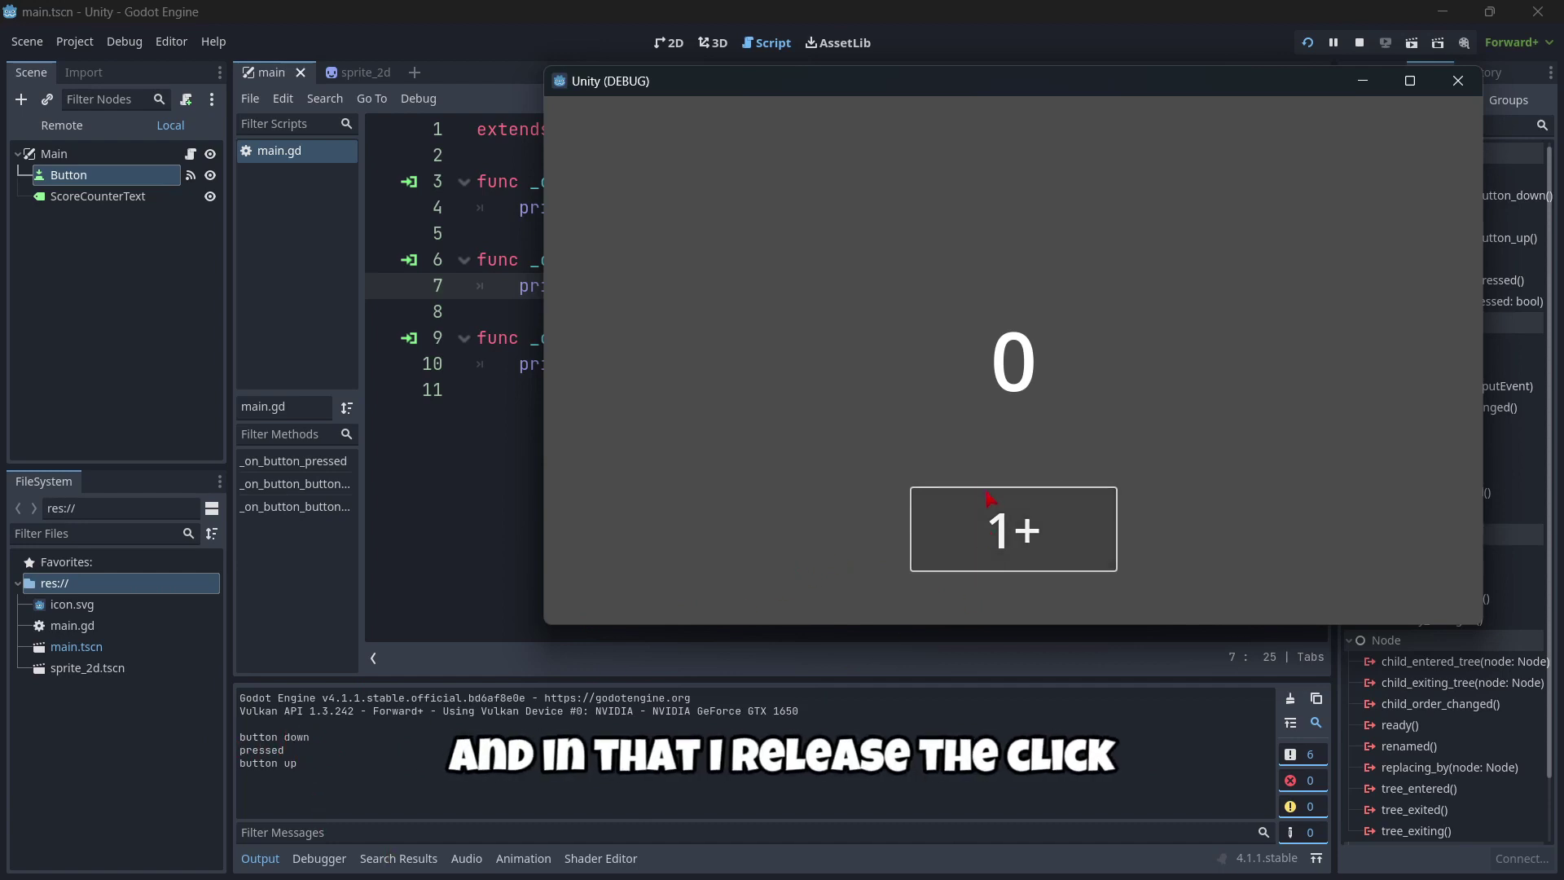
left_click_drag(1011, 554, 1011, 554)
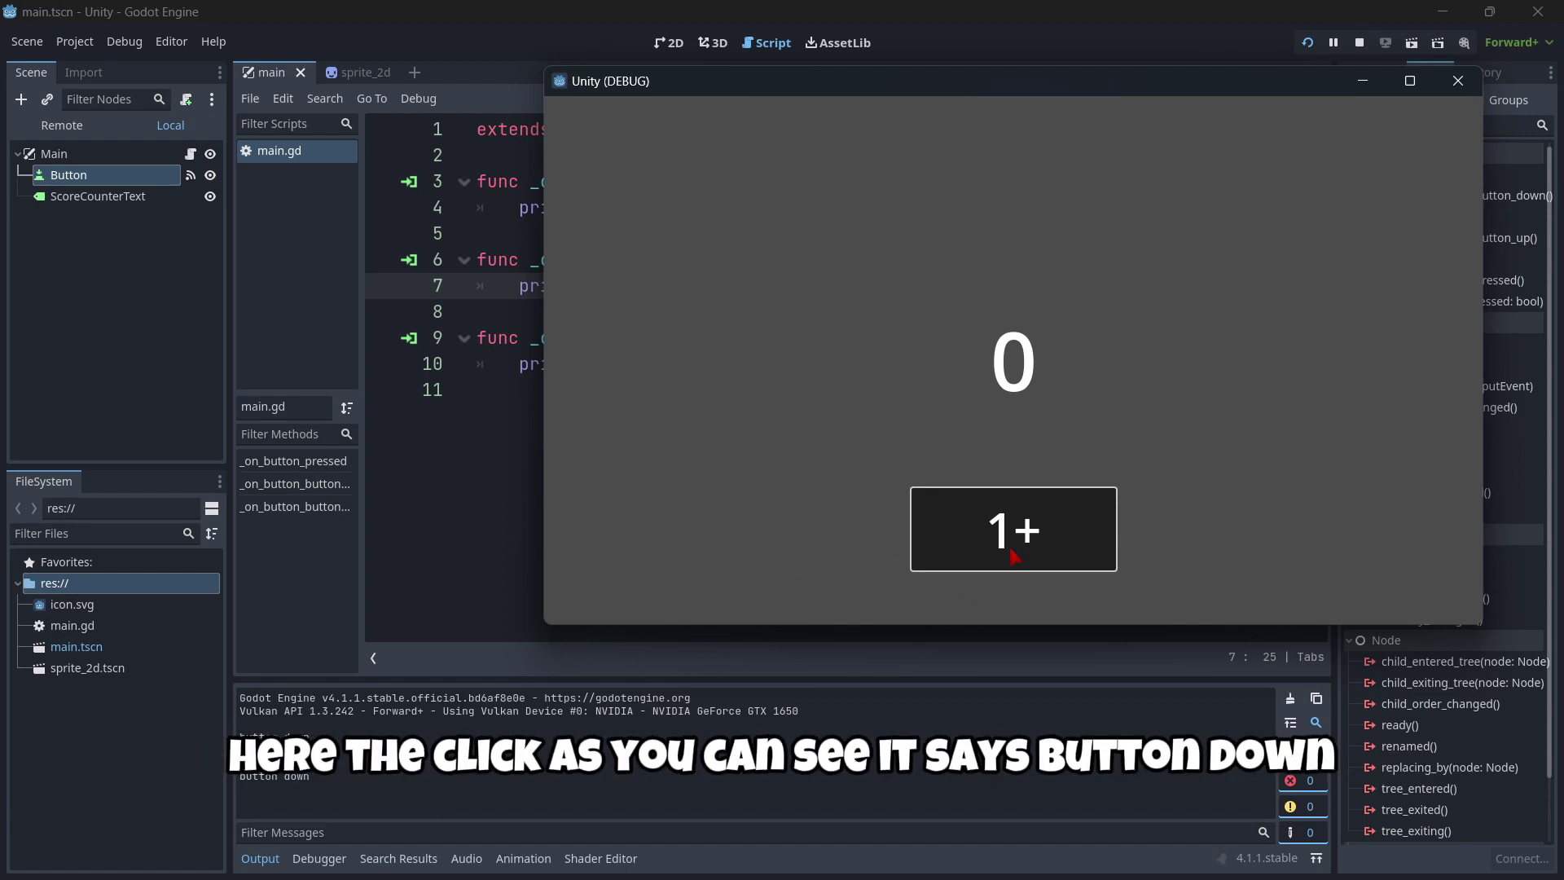
left_click_drag(1011, 554, 1011, 554)
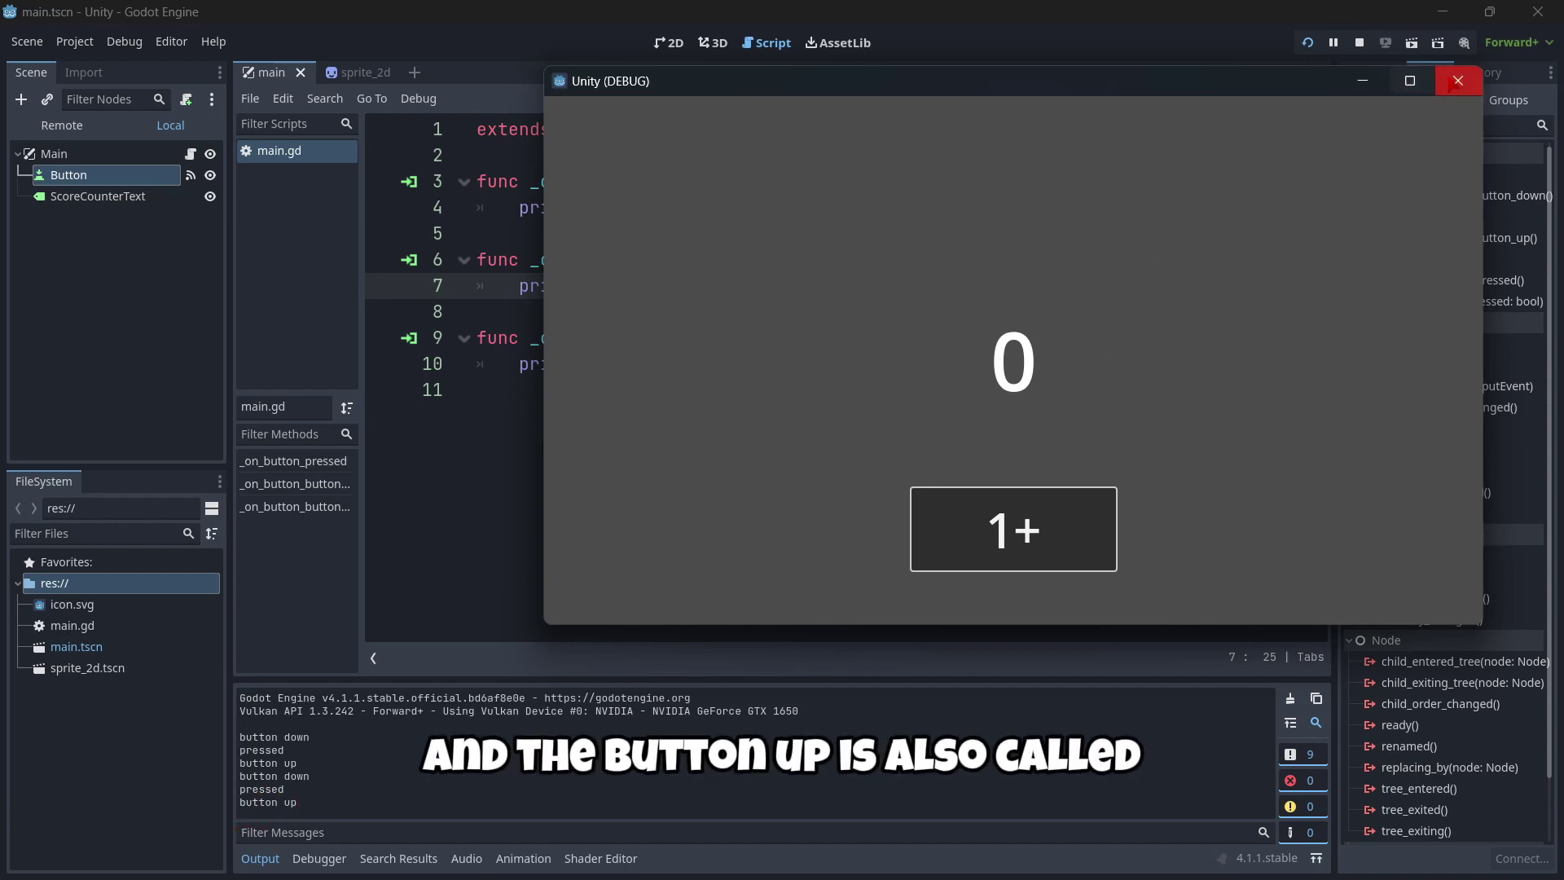
Close the game and set the Button's Action Mode to Button Press in the Inspector
left_click(1458, 80)
left_click(1372, 73)
left_click(1491, 500)
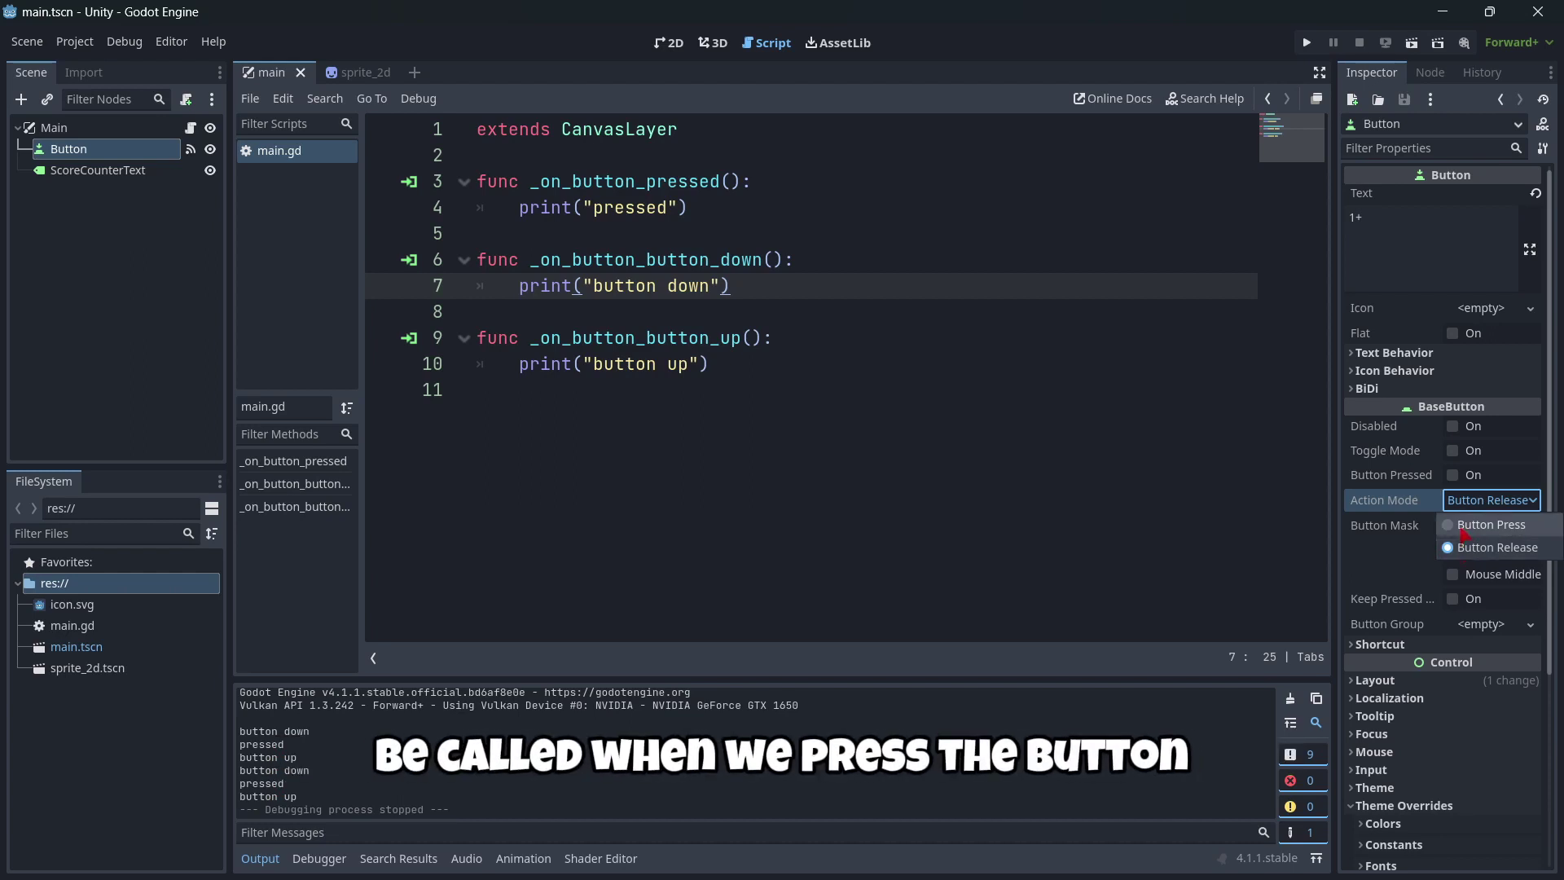
left_click(1462, 528)
Run the game again, test pressing and releasing 1+, then close the game
left_click(1306, 44)
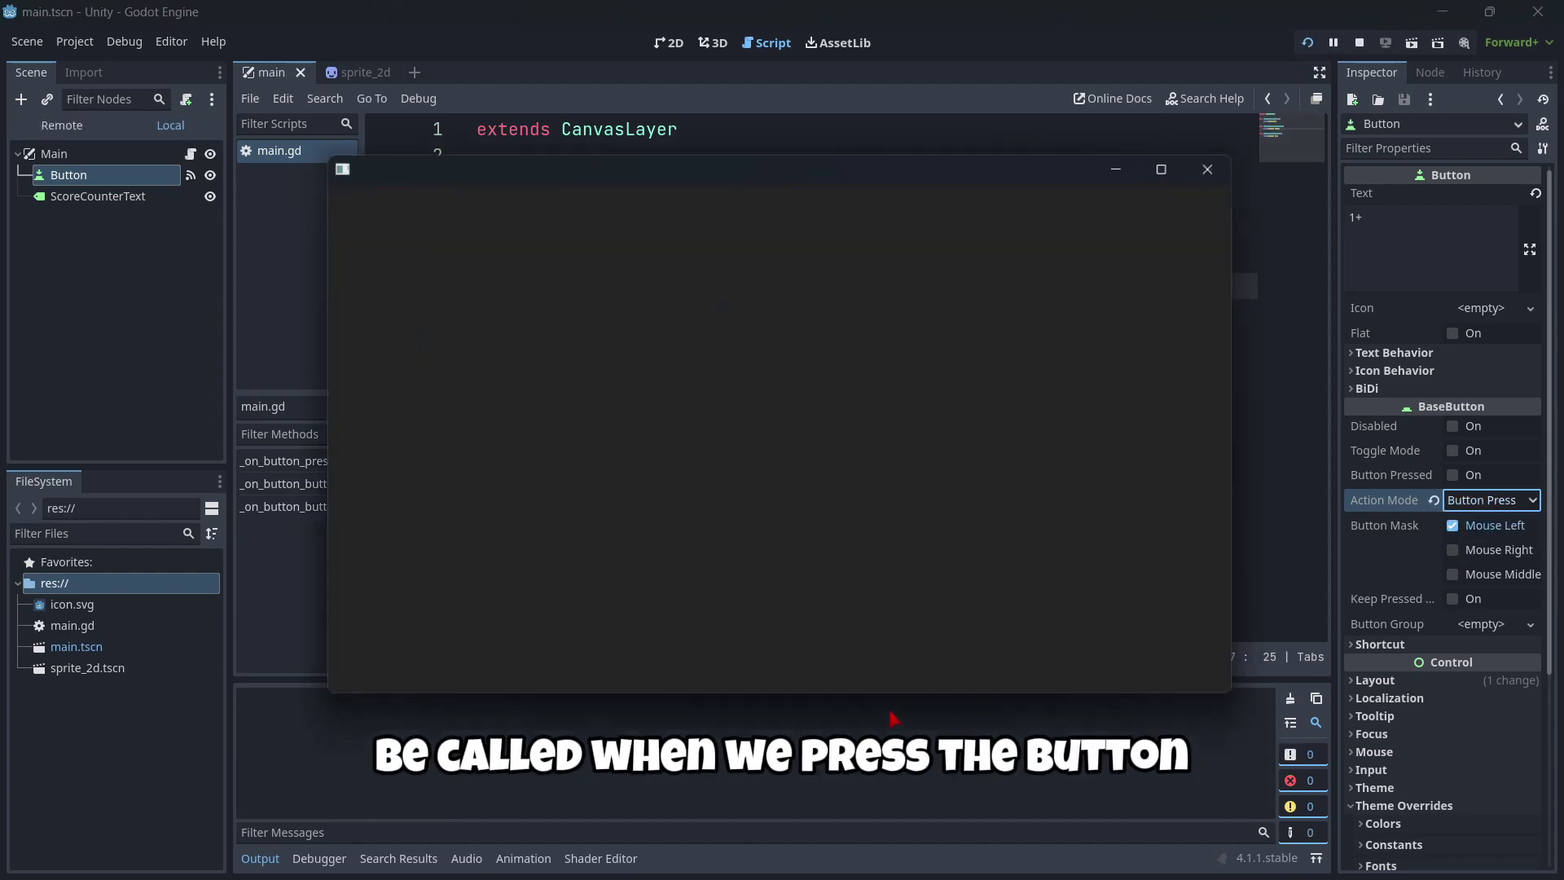
left_click_drag(628, 150, 761, 93)
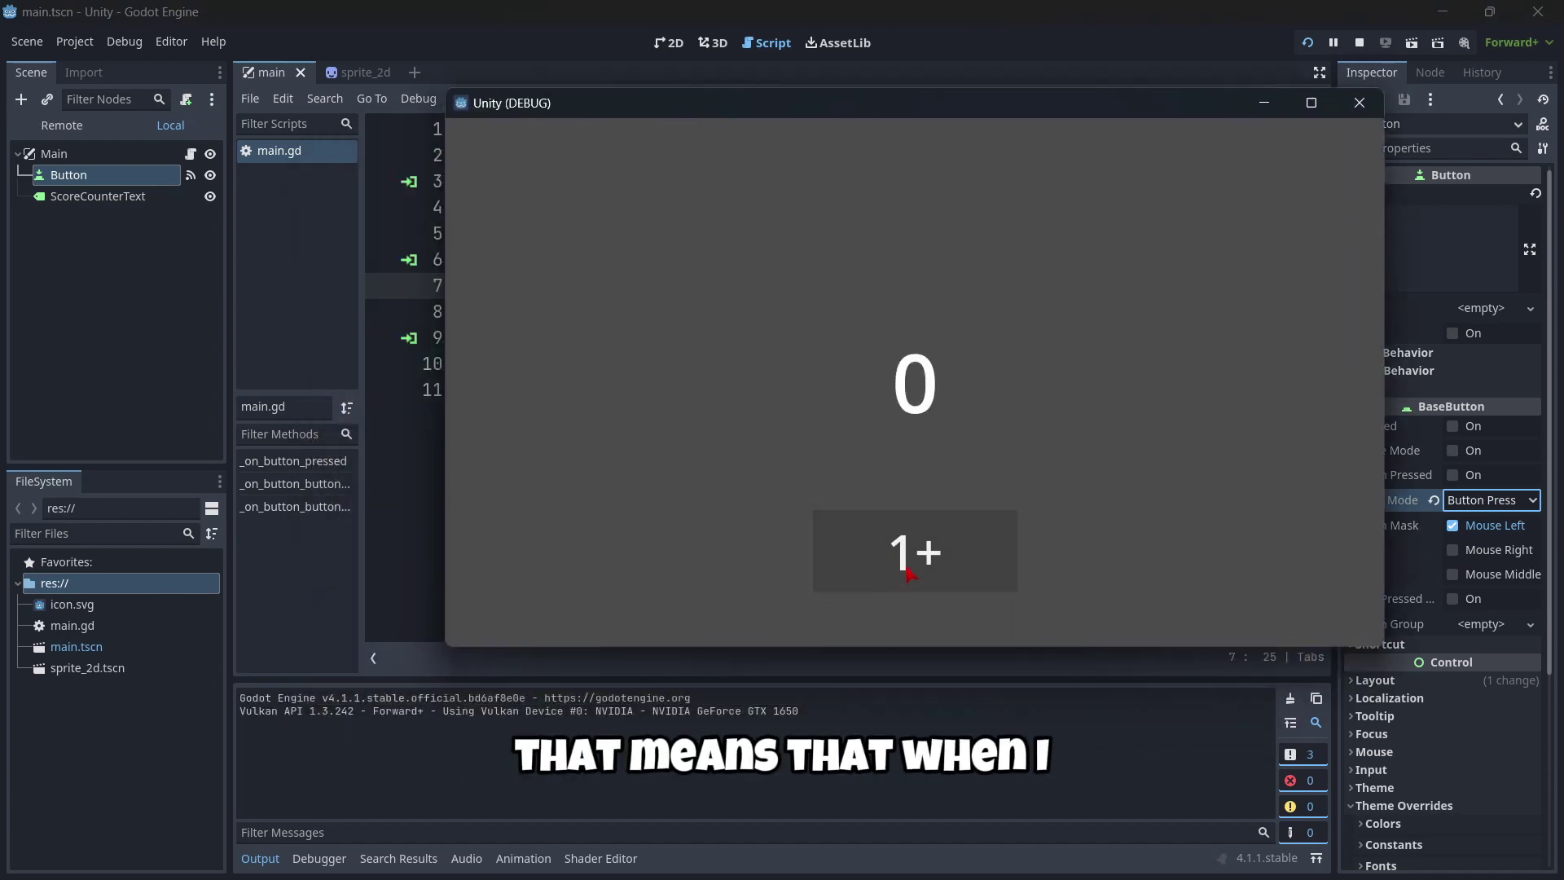
left_click(907, 572)
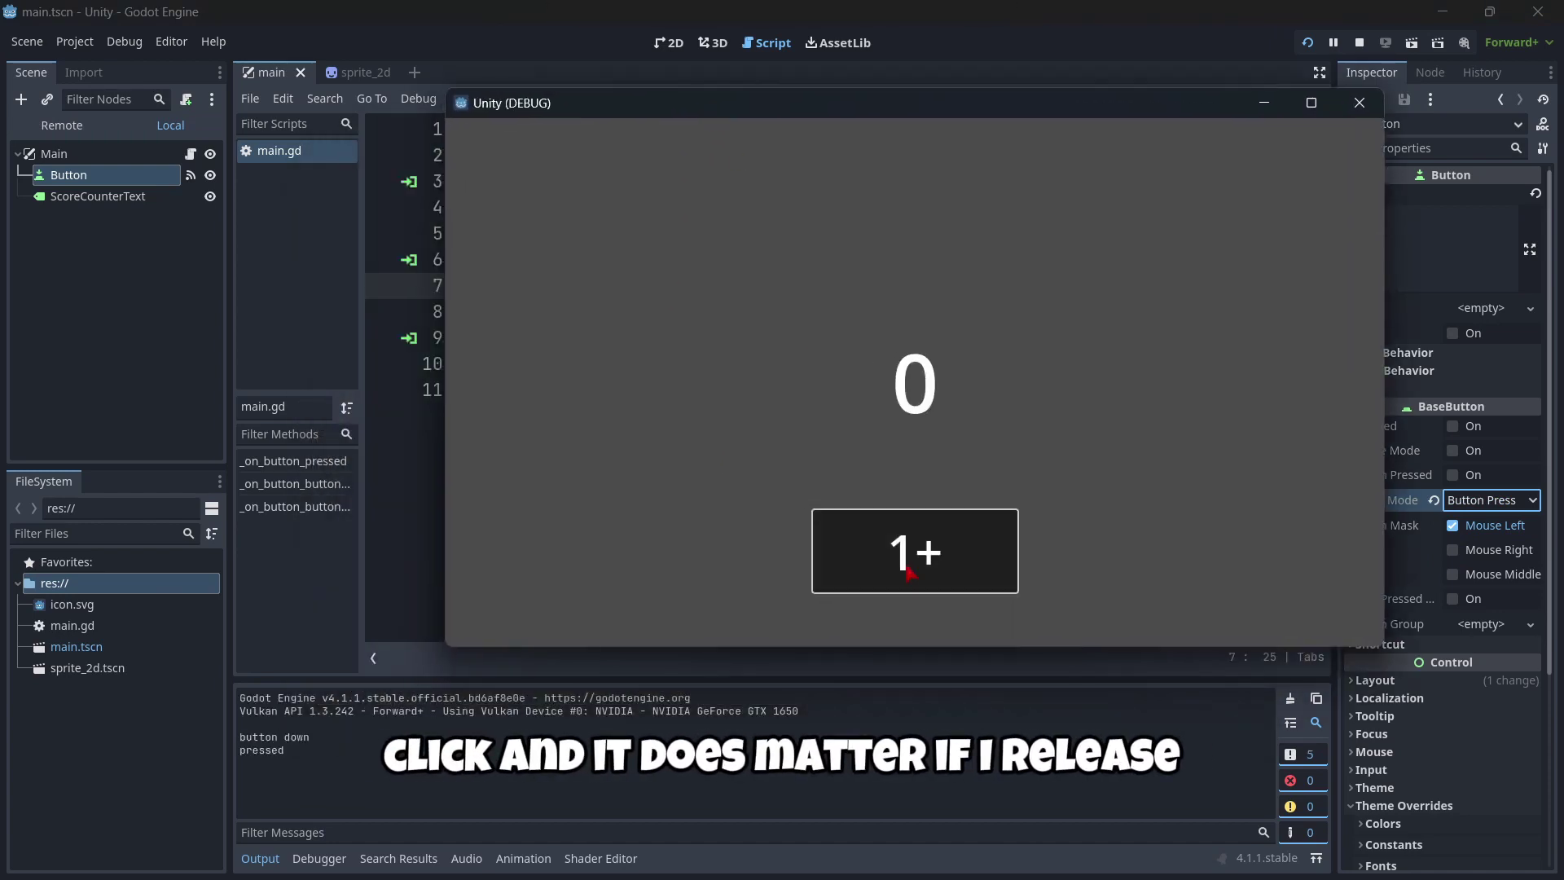
left_click_drag(907, 572, 741, 494)
left_click_drag(857, 531, 954, 562)
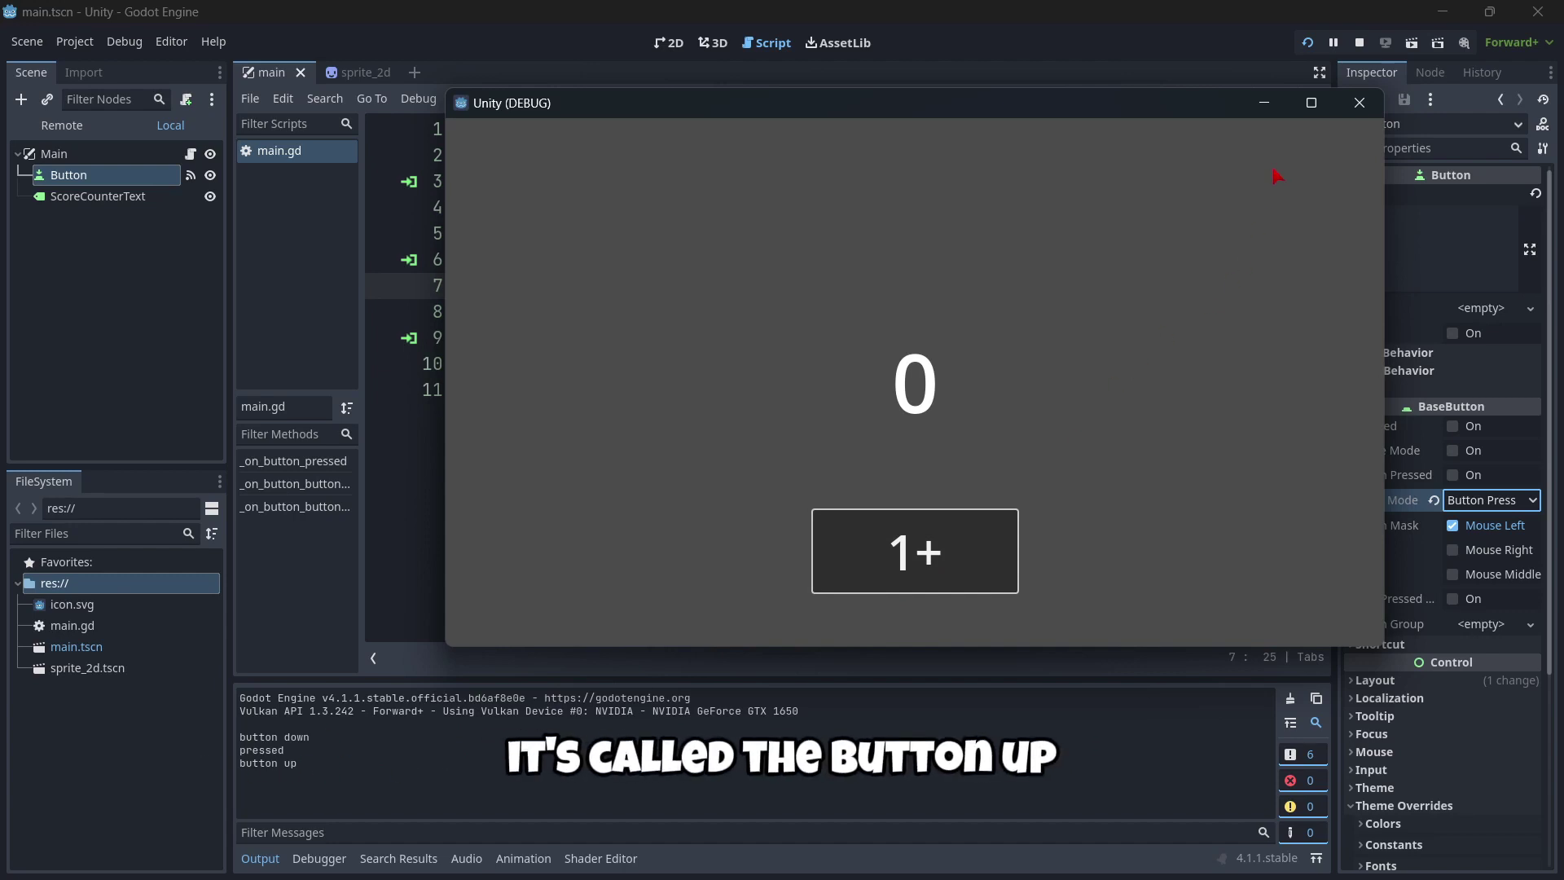
left_click(1359, 102)
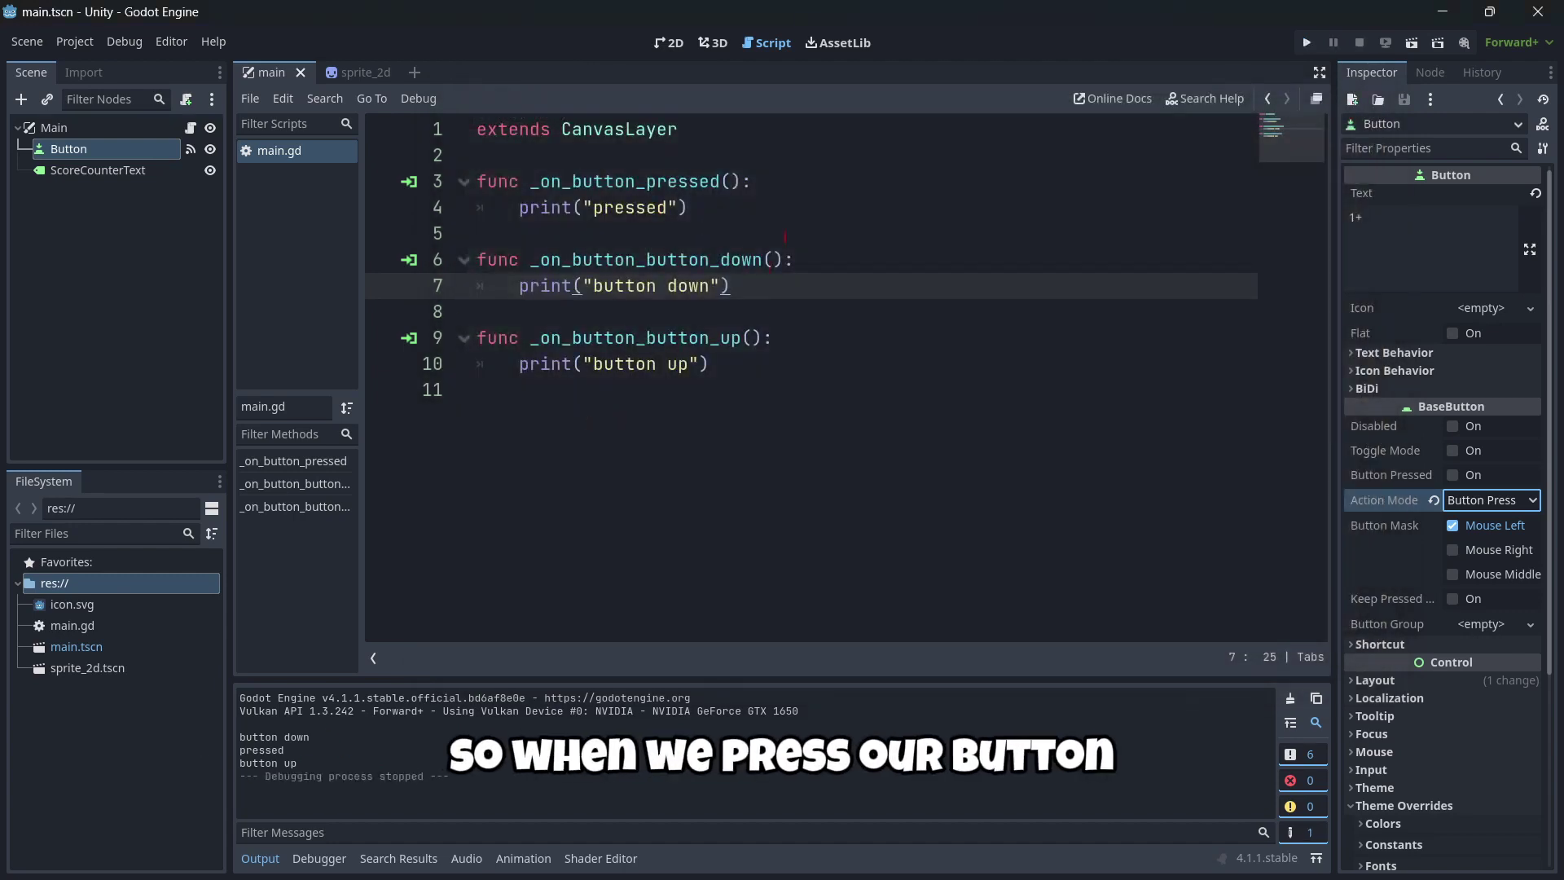
Declare an untyped 'var score' on a new line below extends CanvasLayer
left_click(709, 206)
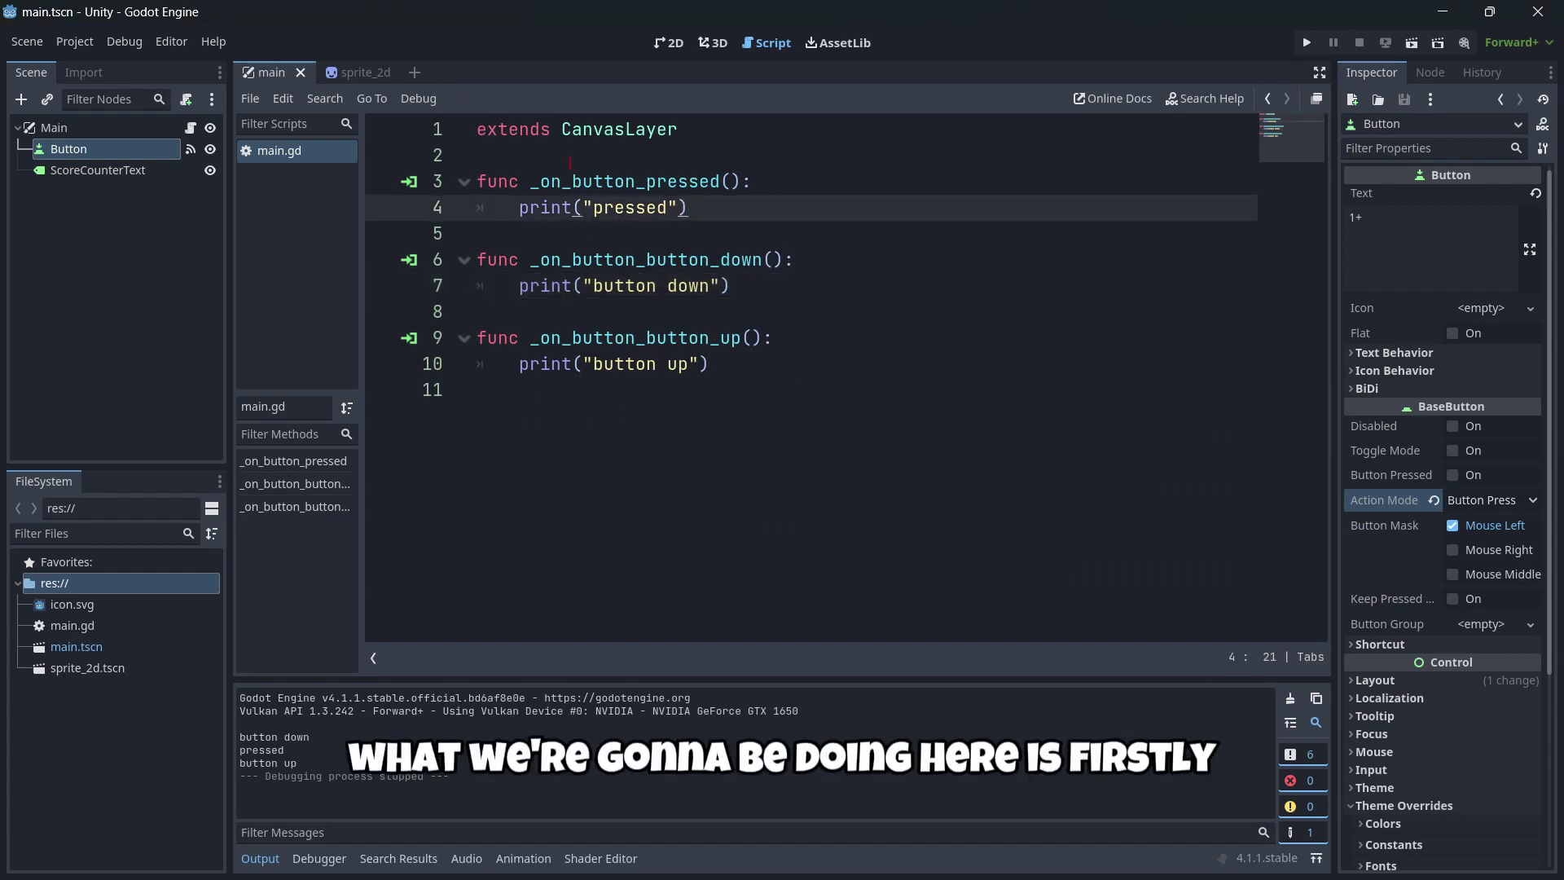
left_click(571, 156)
key("Return")
key("Return")
key("Up")
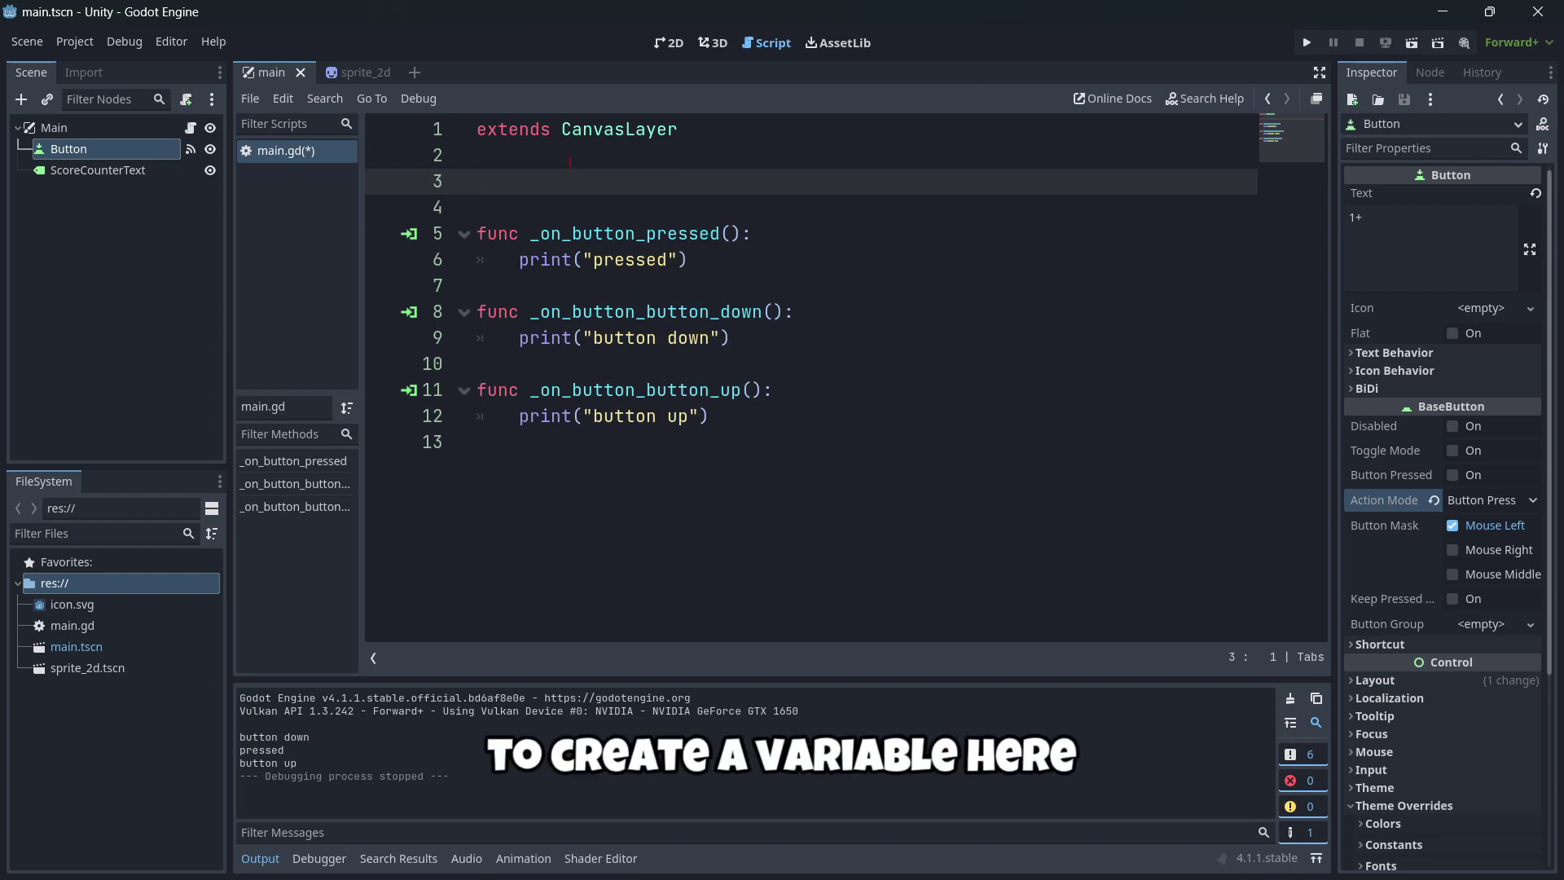
type("var s")
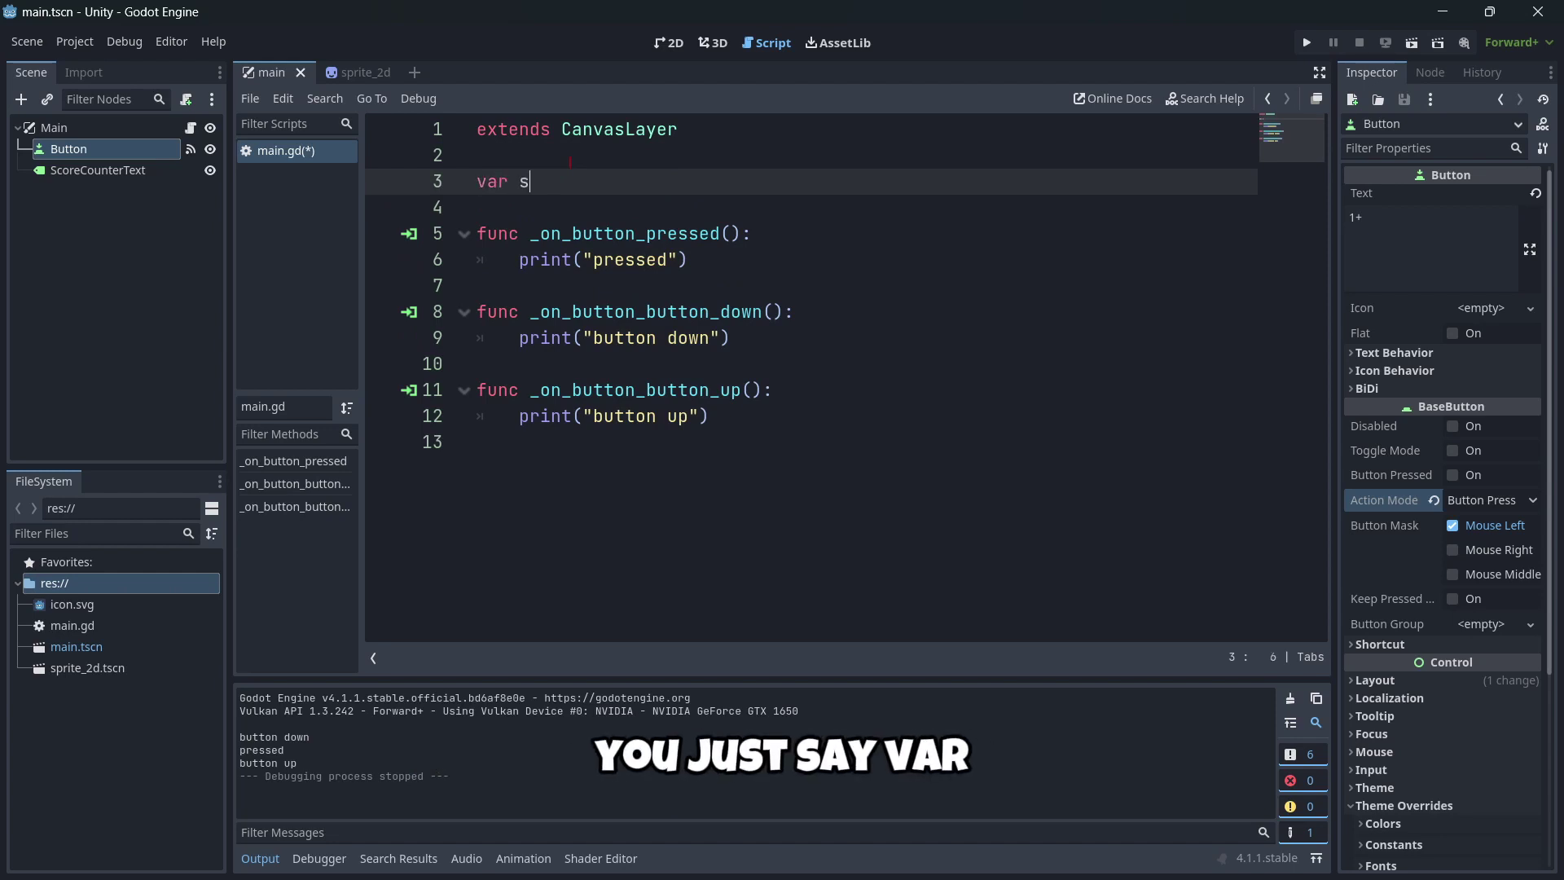
type("core")
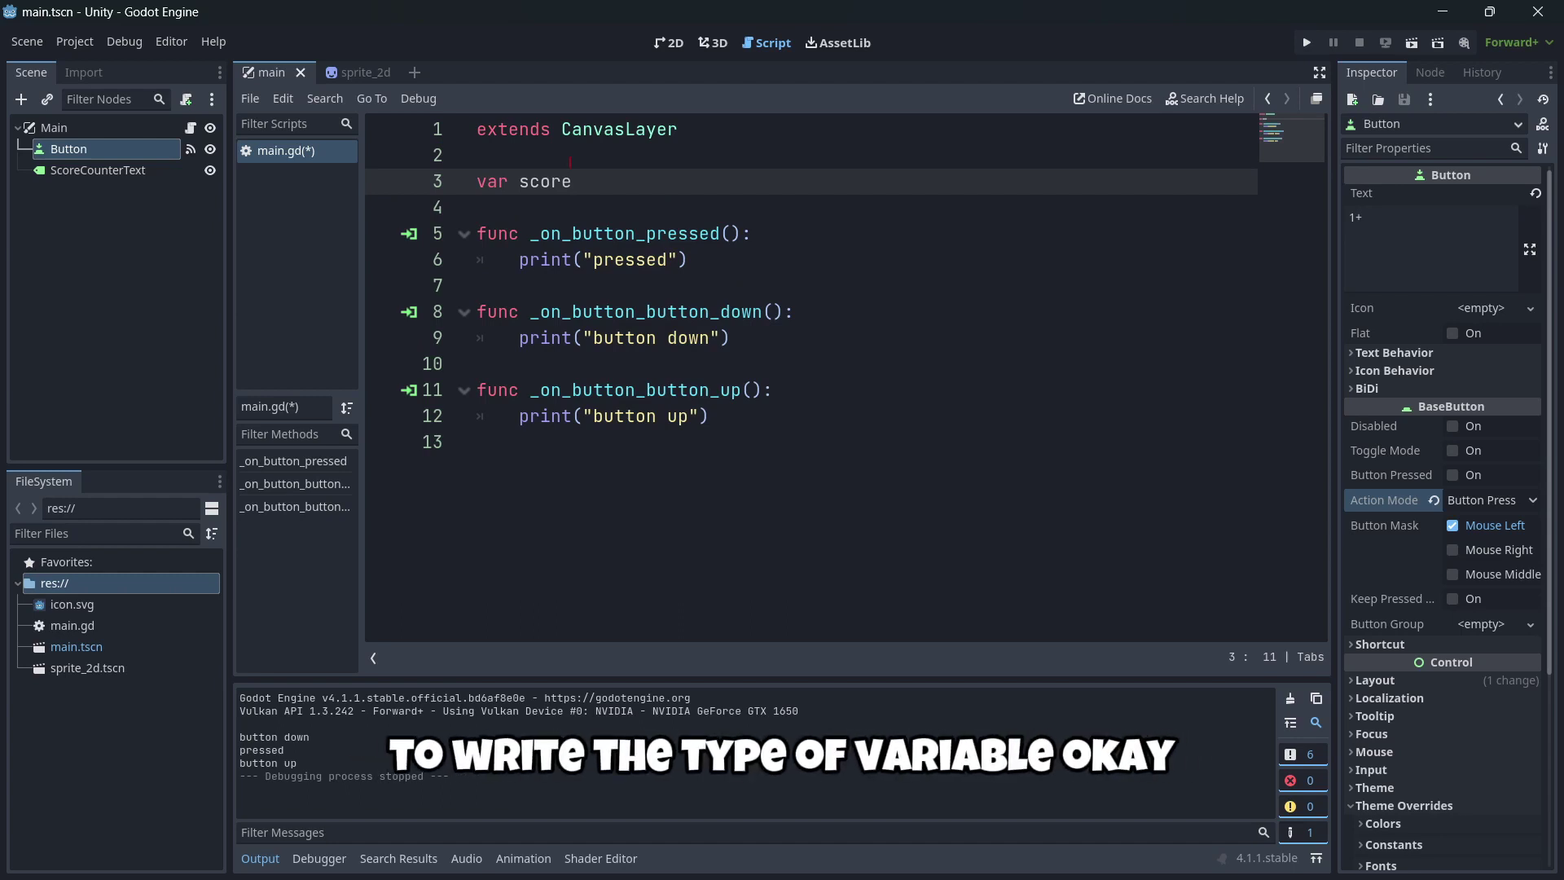
type(": int")
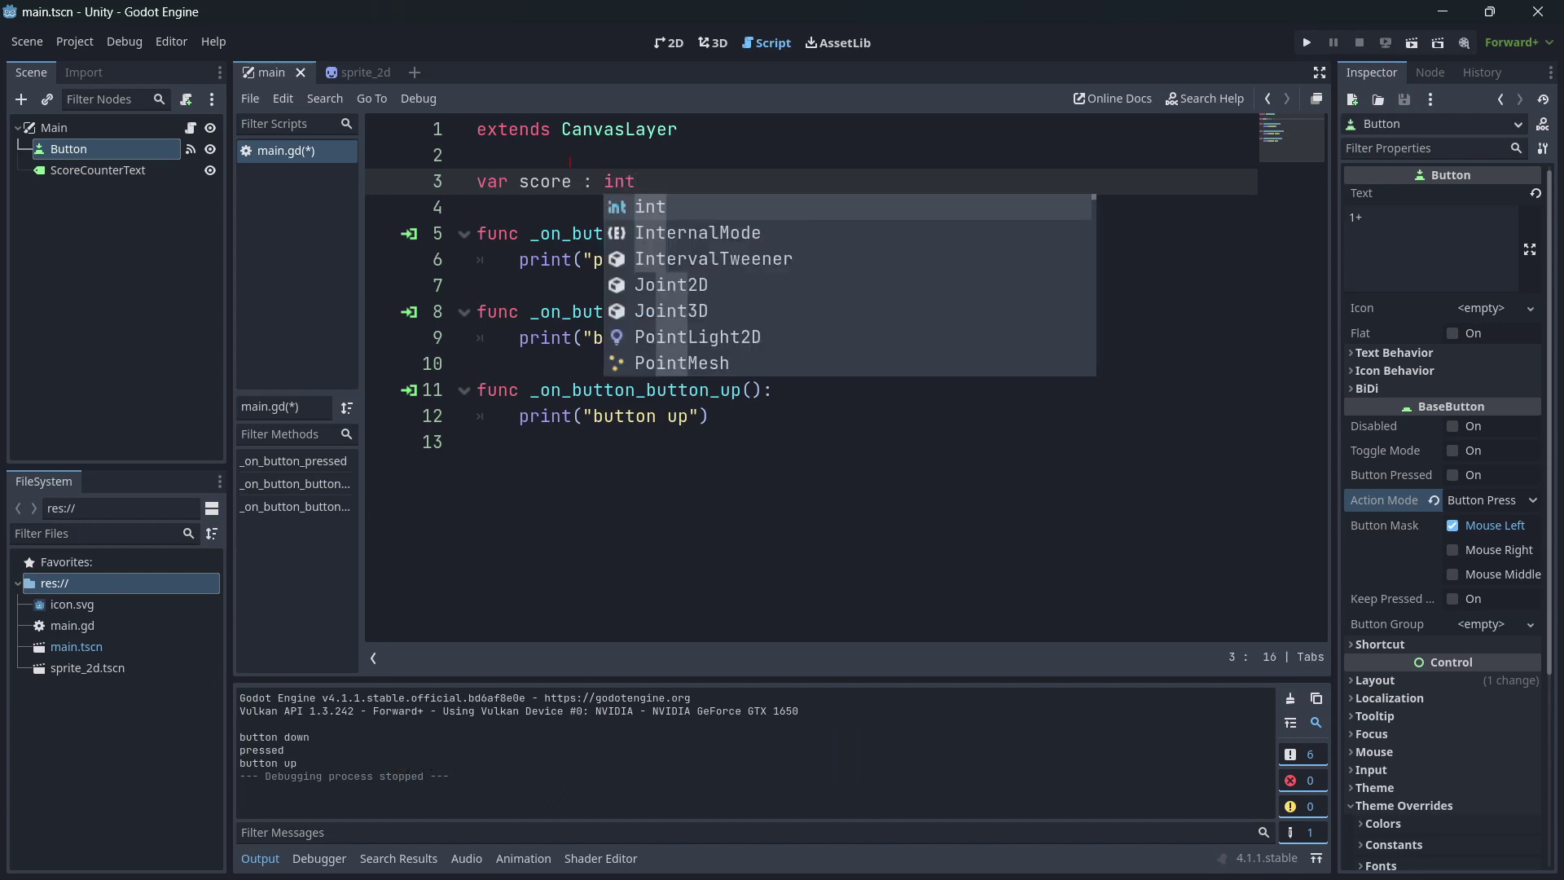
key("BackSpace")
key("BackSpace")
key("BackSpace")
key("BackSpace")
key("BackSpace")
key("BackSpace")
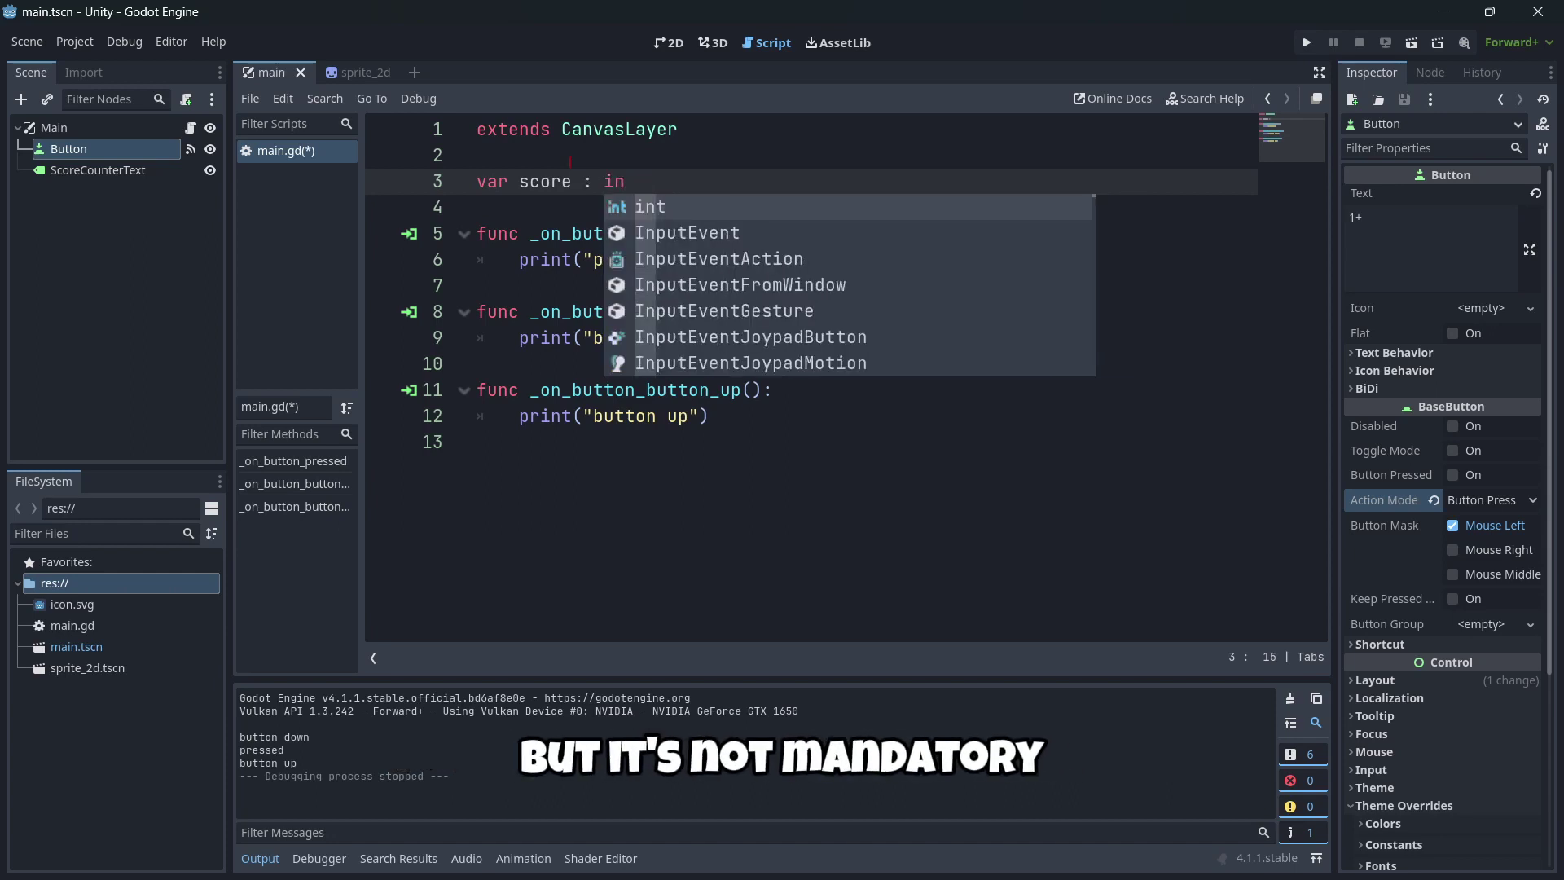
key("BackSpace")
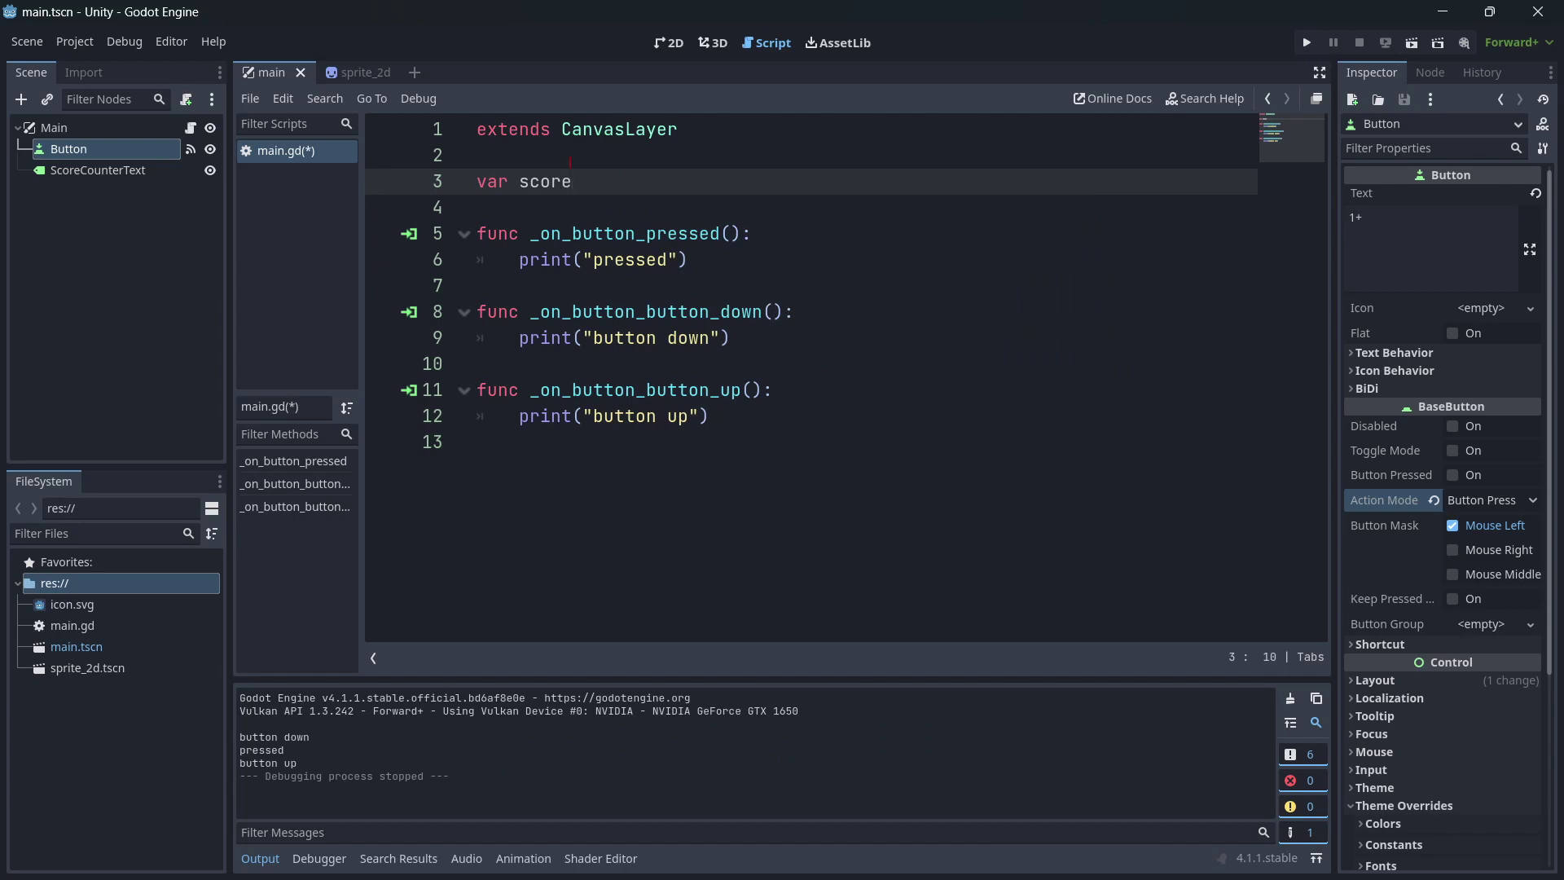
Replace the pressed handler's print with score += 1 and begin a $ScoreCounterText line below
key("Down")
key("Down")
key("Down")
key("Left")
key("Left")
key("Left")
key("Home")
key("shift+Right")
key("shift+Right")
key("shift+Right")
key("shift+Right")
key("shift+Right")
key("shift+Right")
key("shift+Right")
key("shift+Right")
key("shift+Right")
key("shift+Right")
key("shift+Right")
key("shift+Right")
key("shift+Right")
key("shift+Right")
key("shift+Right")
key("shift+Right")
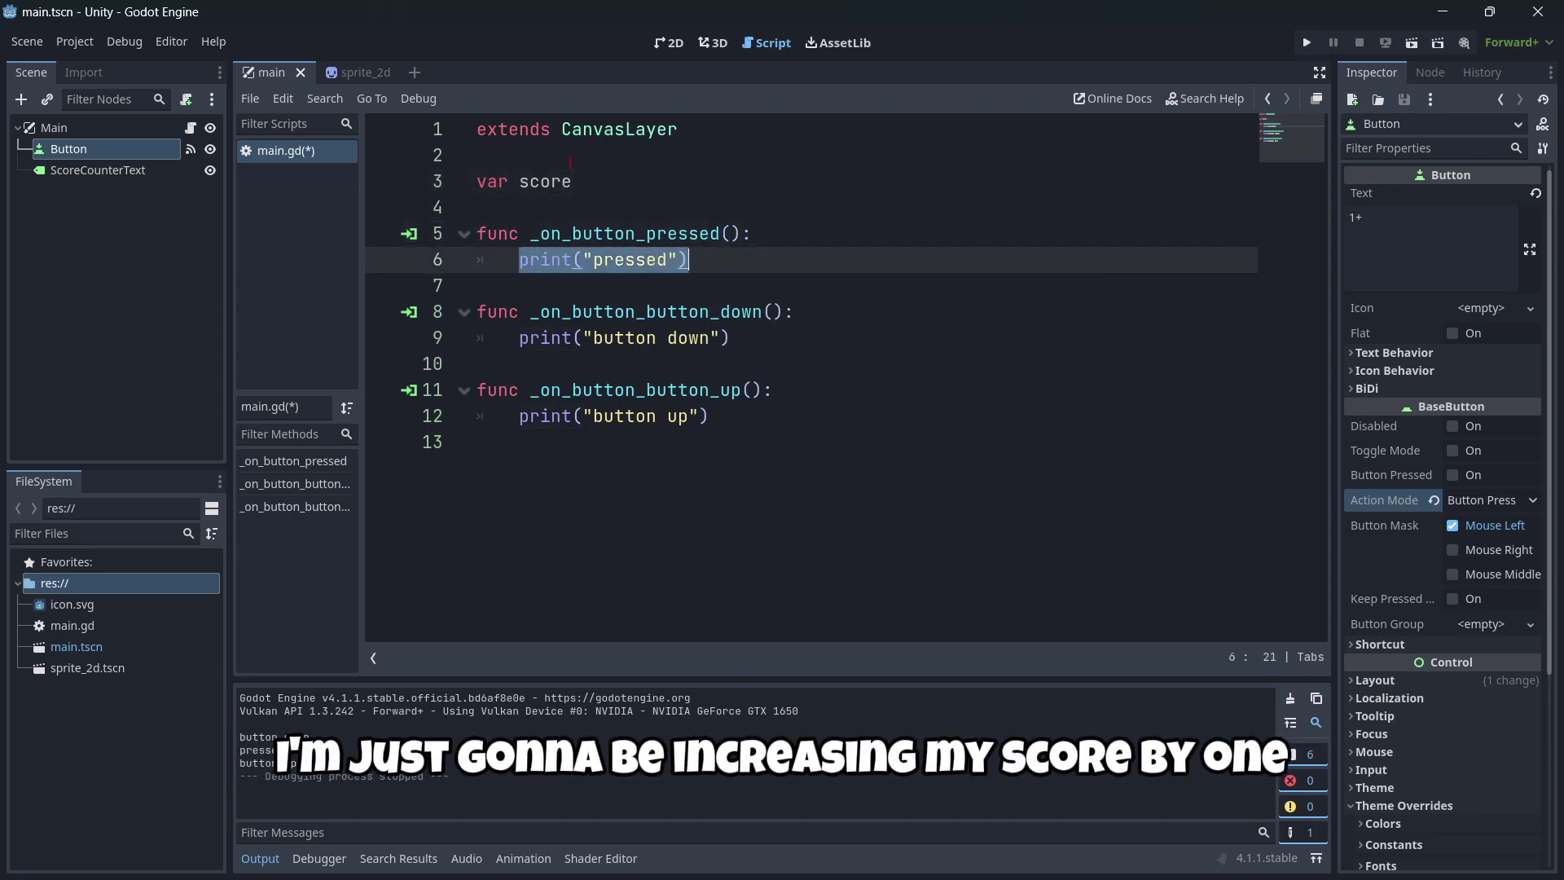
type("score ")
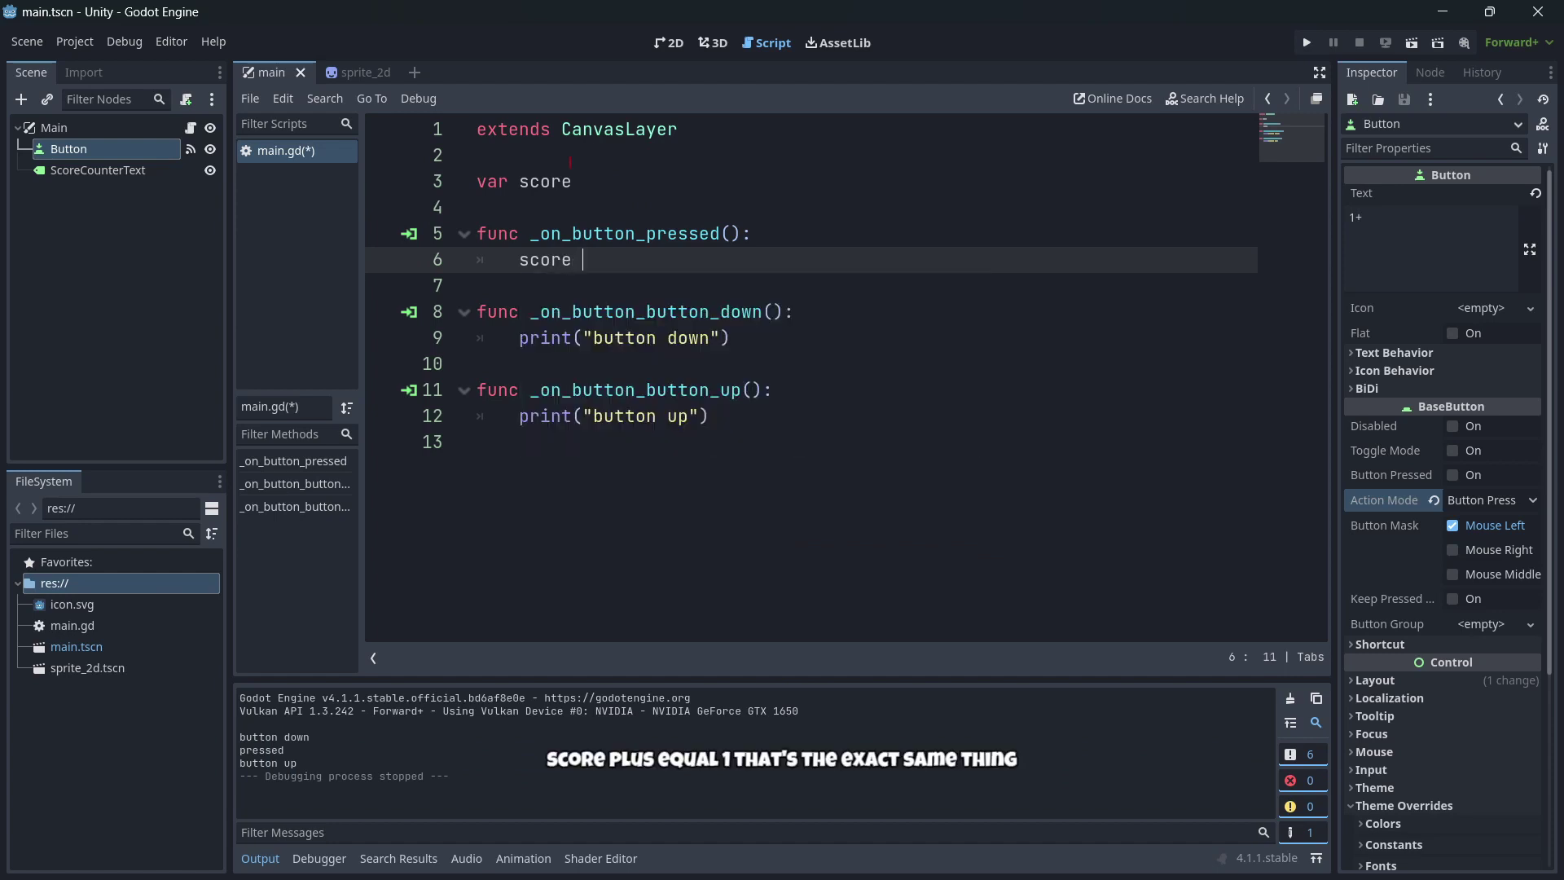
type("+= 1")
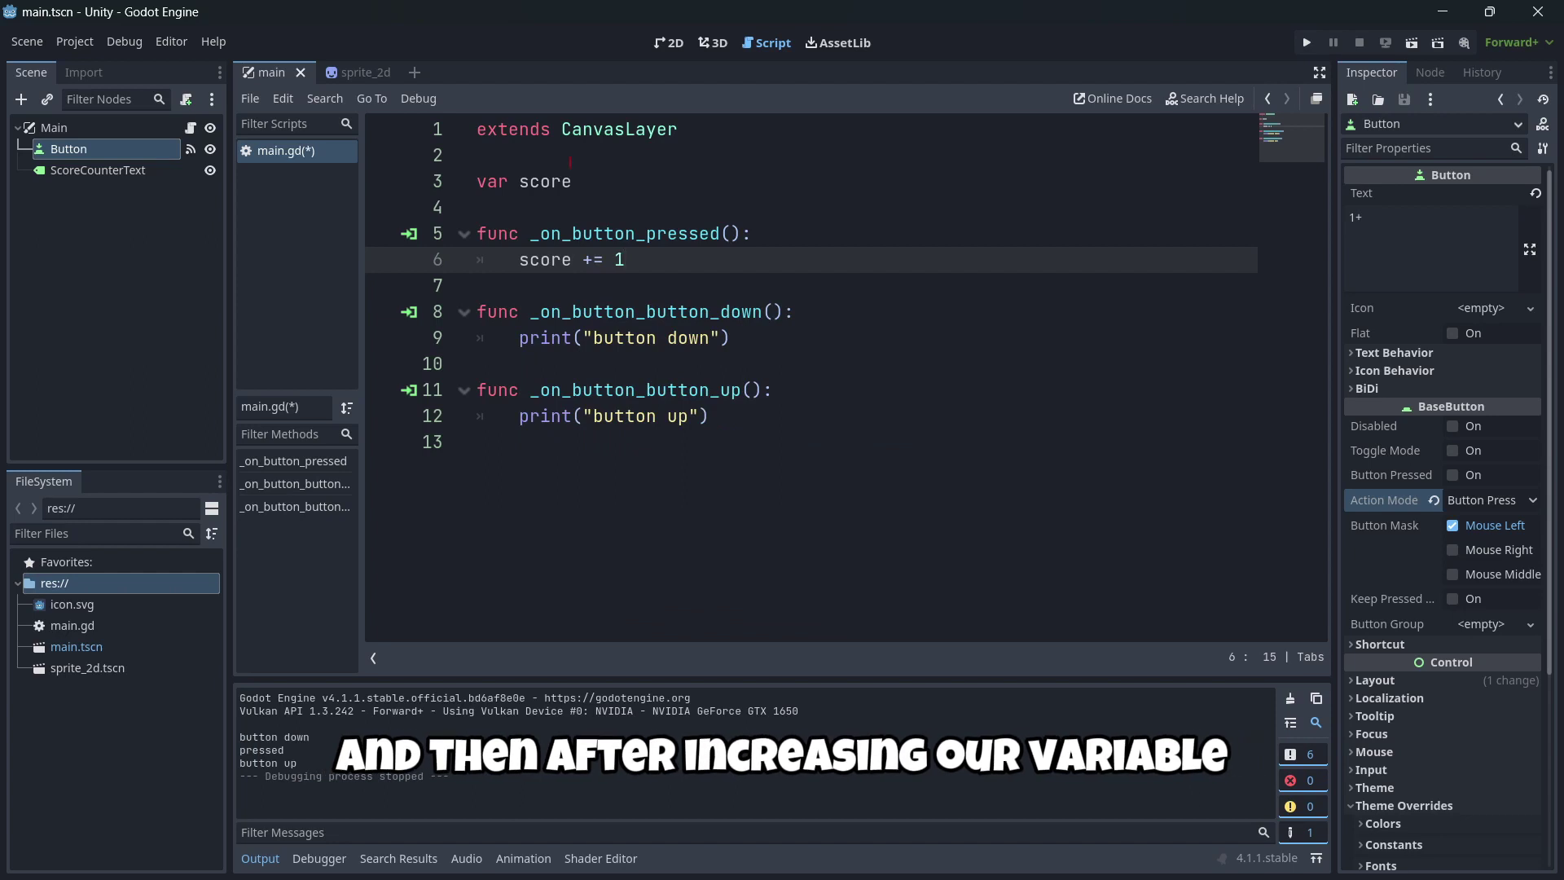
key("Return")
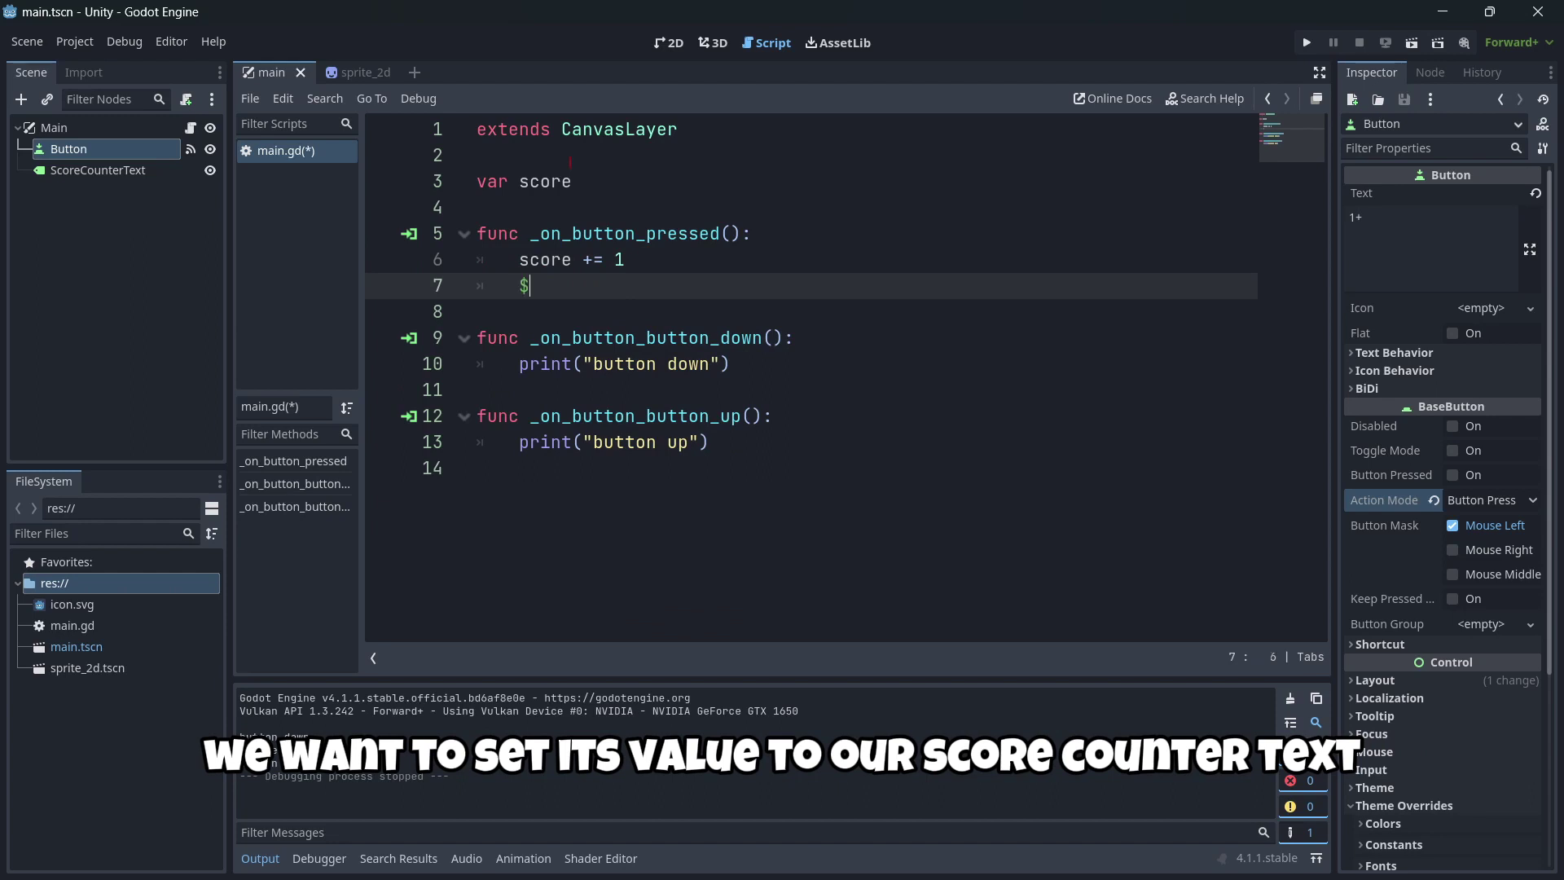
key("ctrl+space")
key("Escape")
type("$Score'.'")
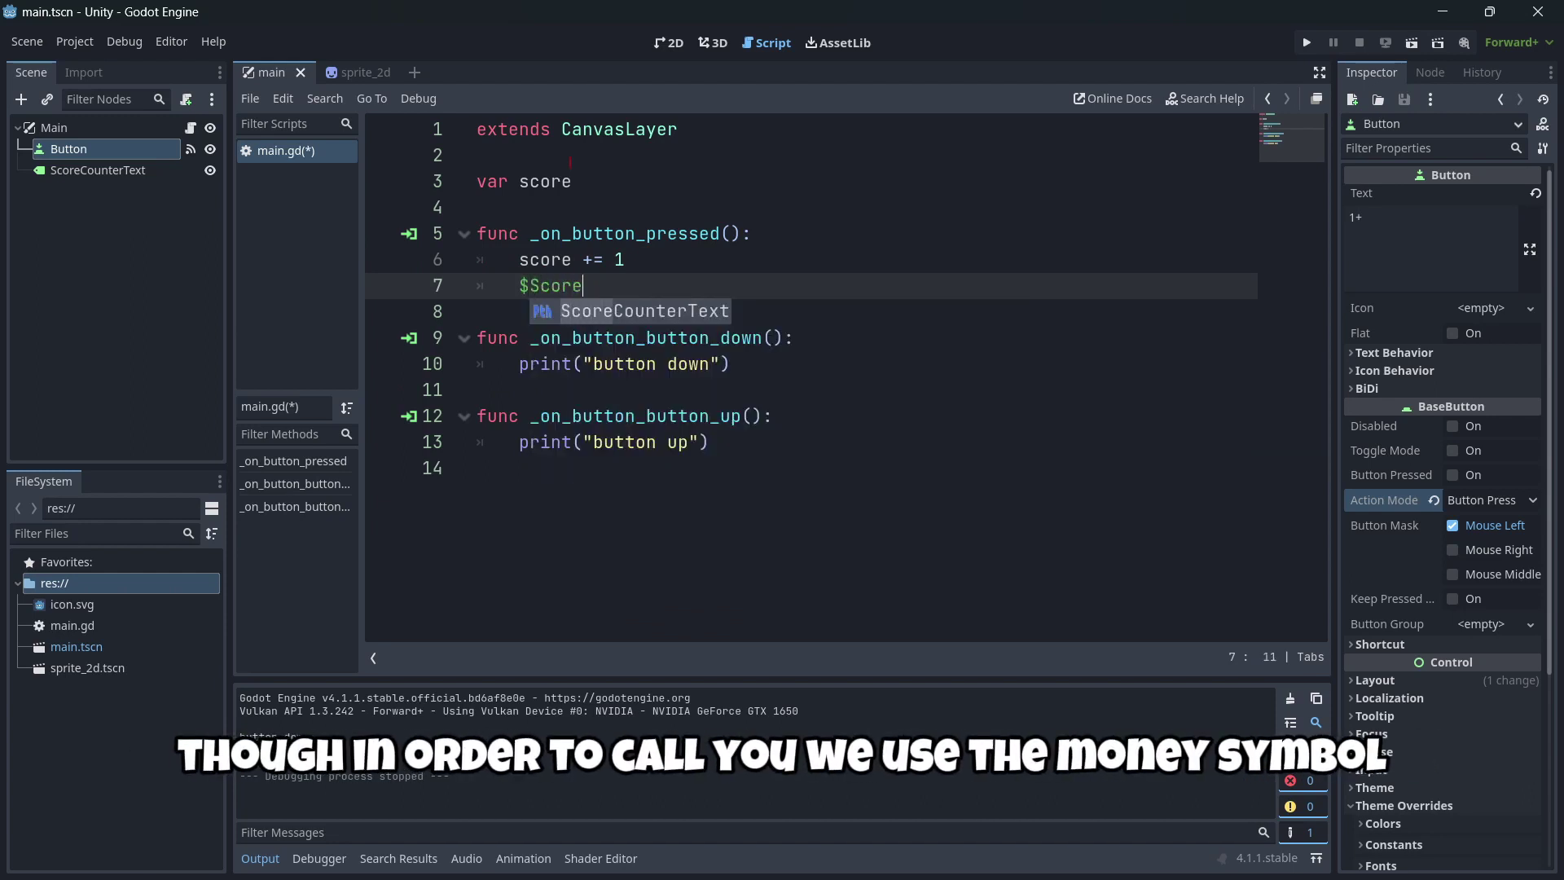
key("BackSpace")
key("BackSpace")
key("BackSpace")
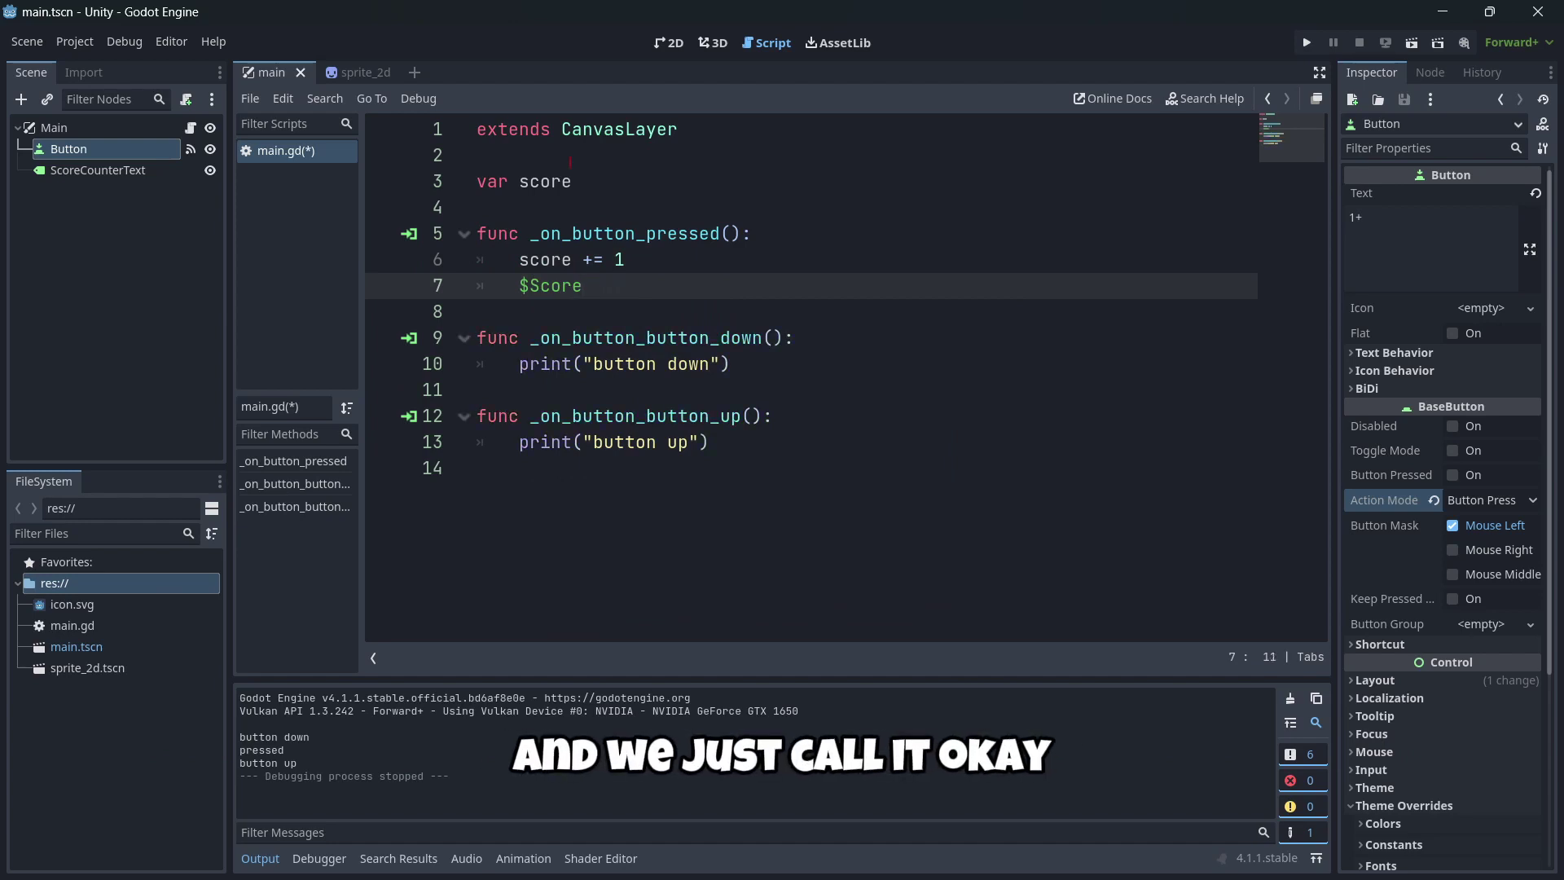
type("CounterText")
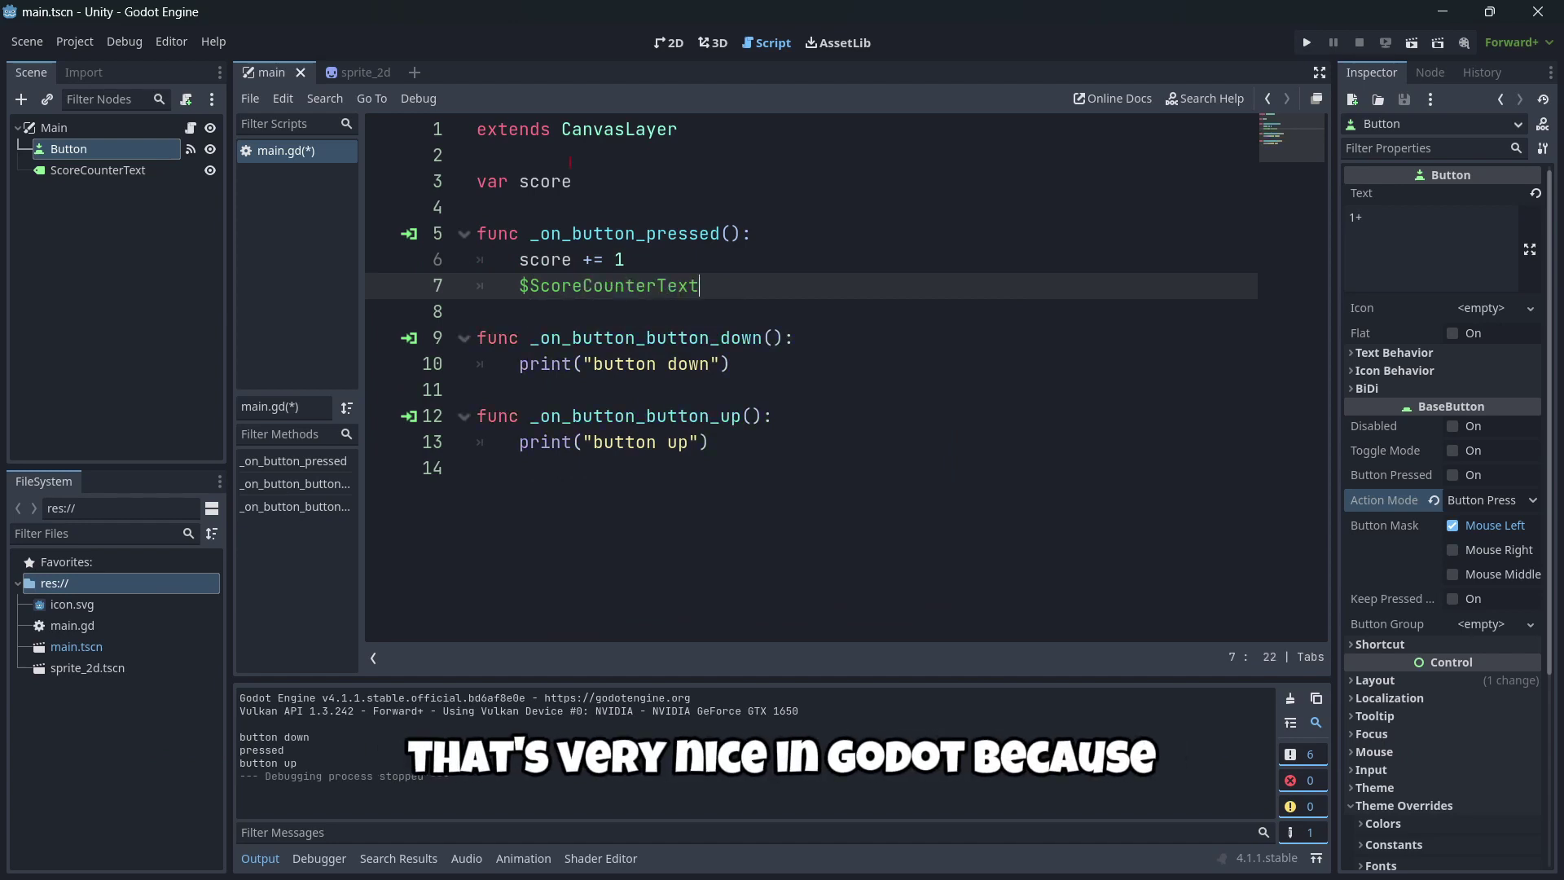
Extend that line to $ScoreCounterText.text = str(score
key("Up")
key("Up")
key("Up")
key("Up")
key("Up")
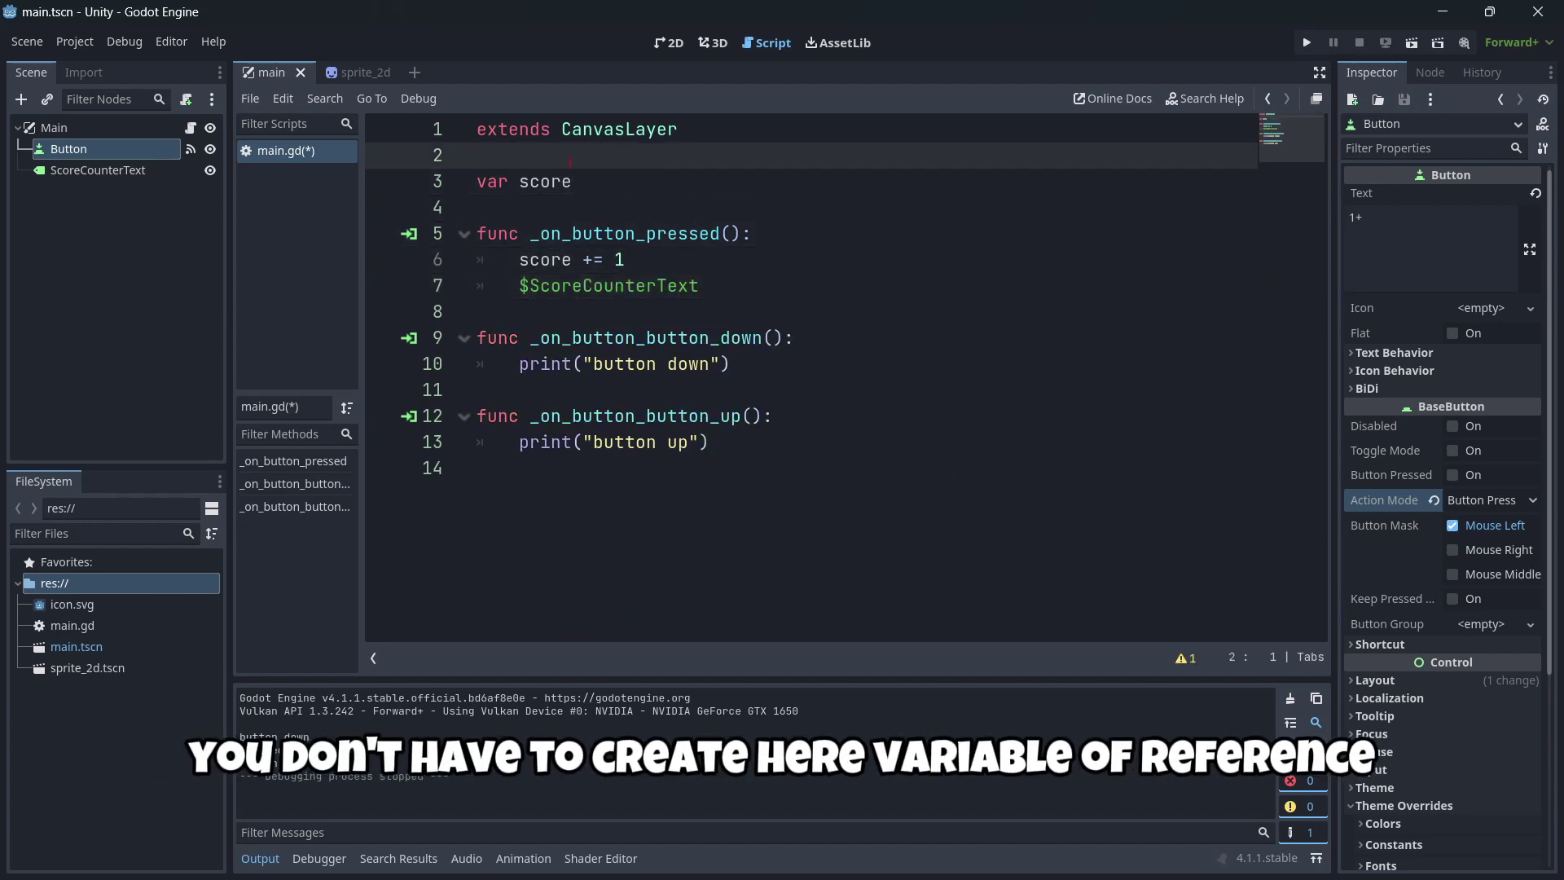
left_click(573, 181)
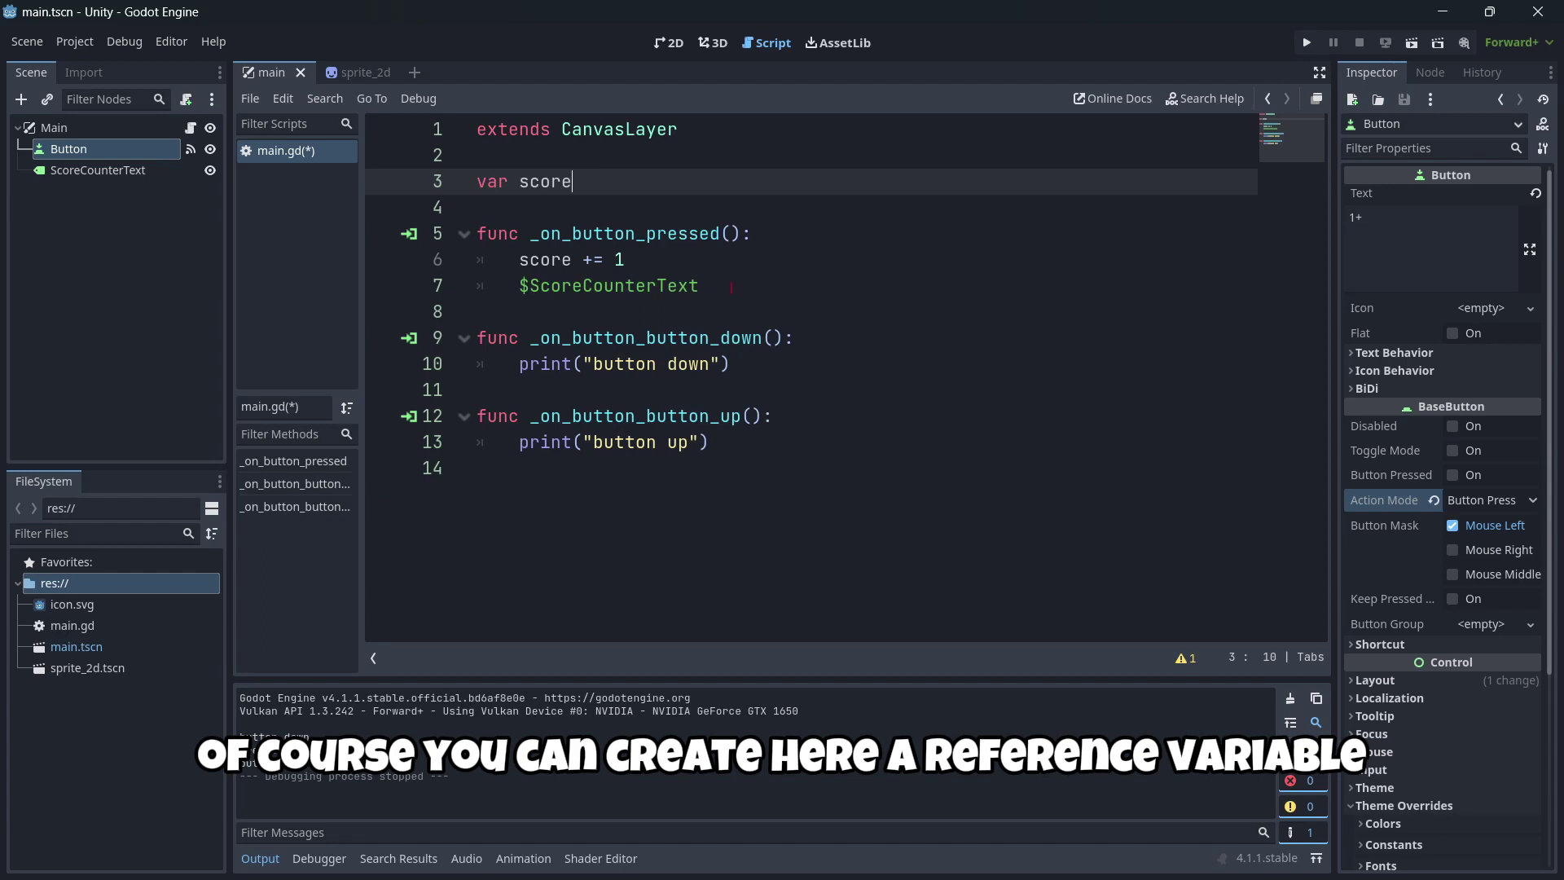
left_click(727, 287)
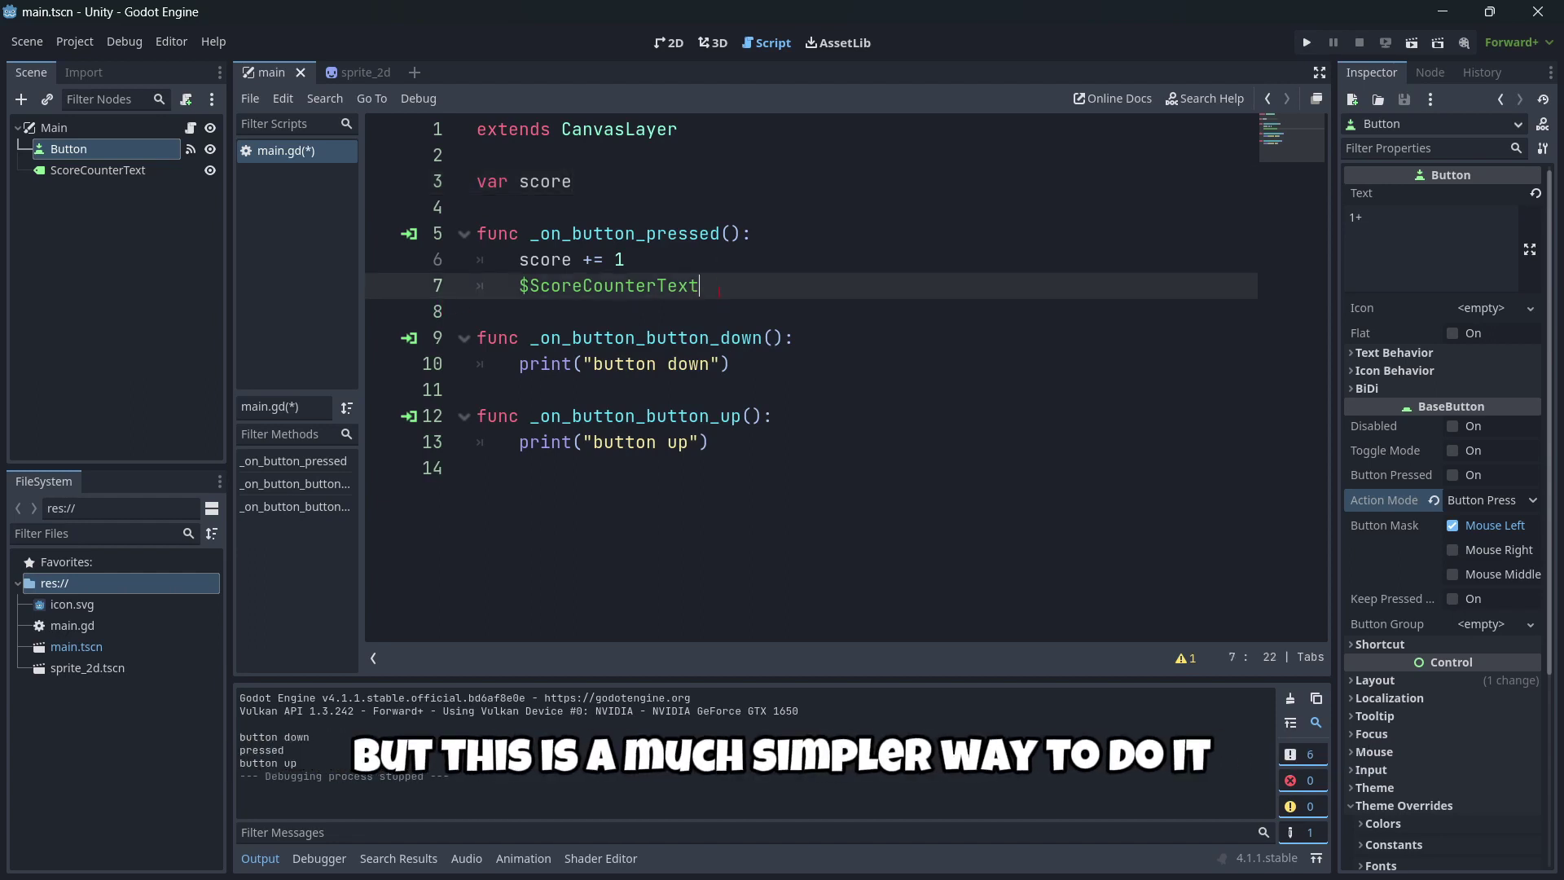
type(".text")
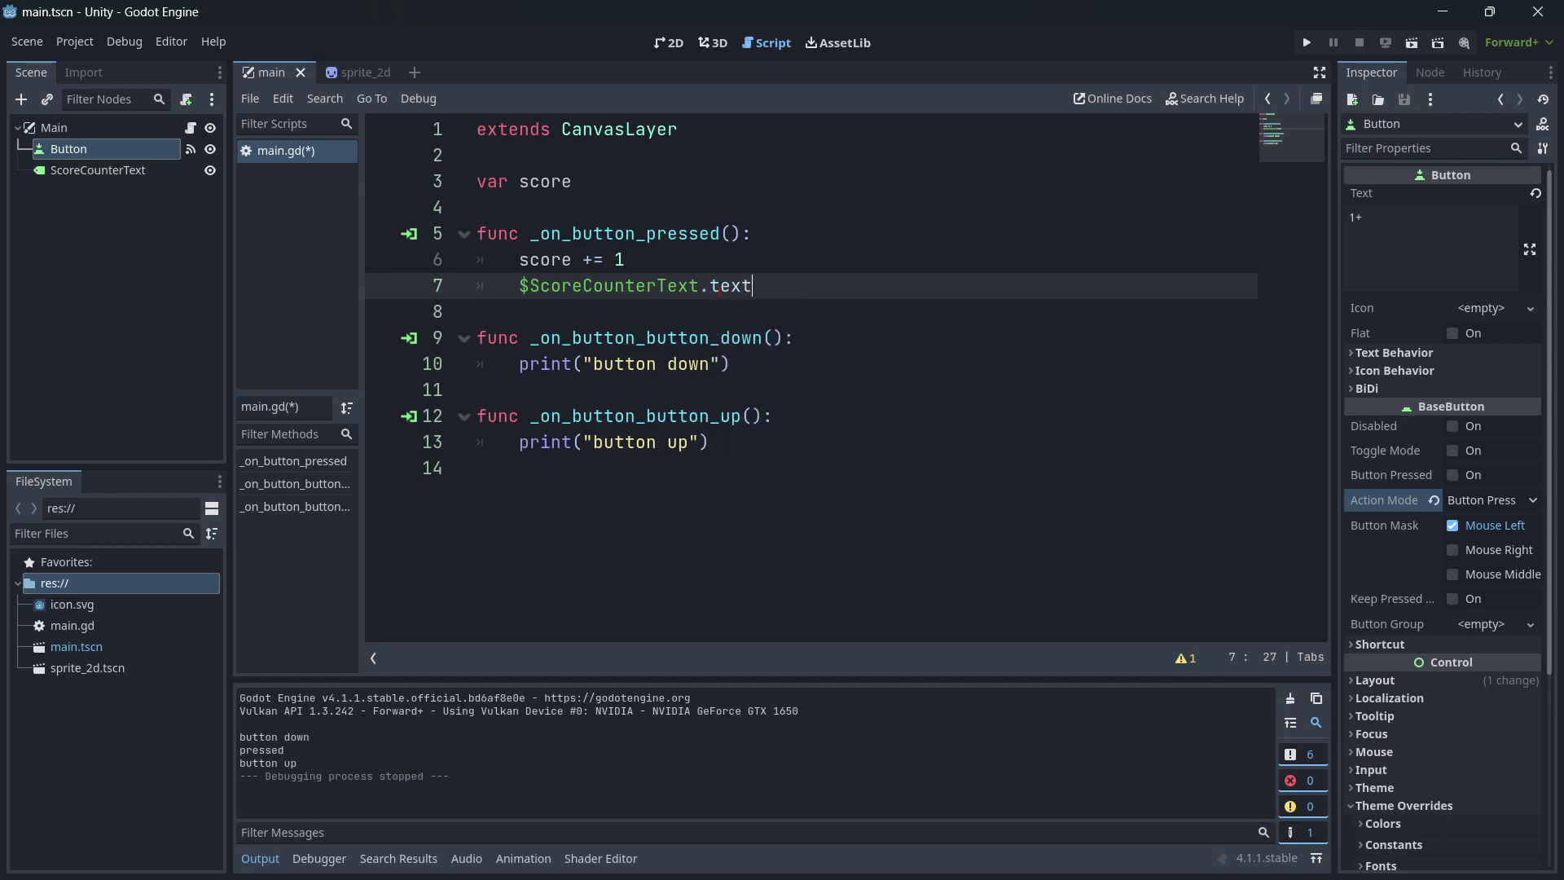
key("ctrl+space")
type("= score")
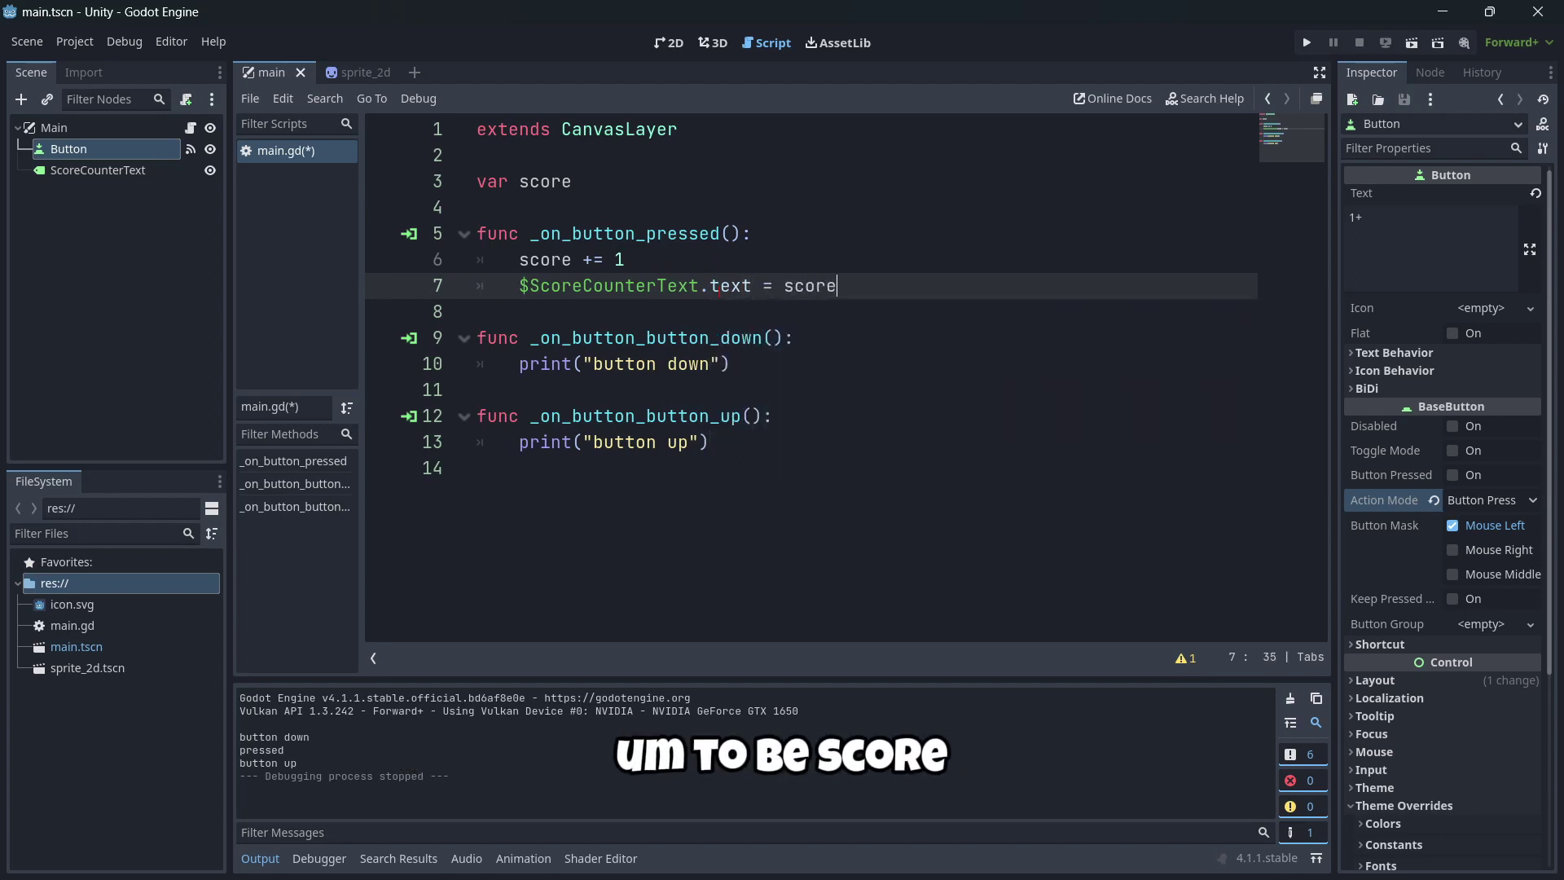
left_click(785, 285)
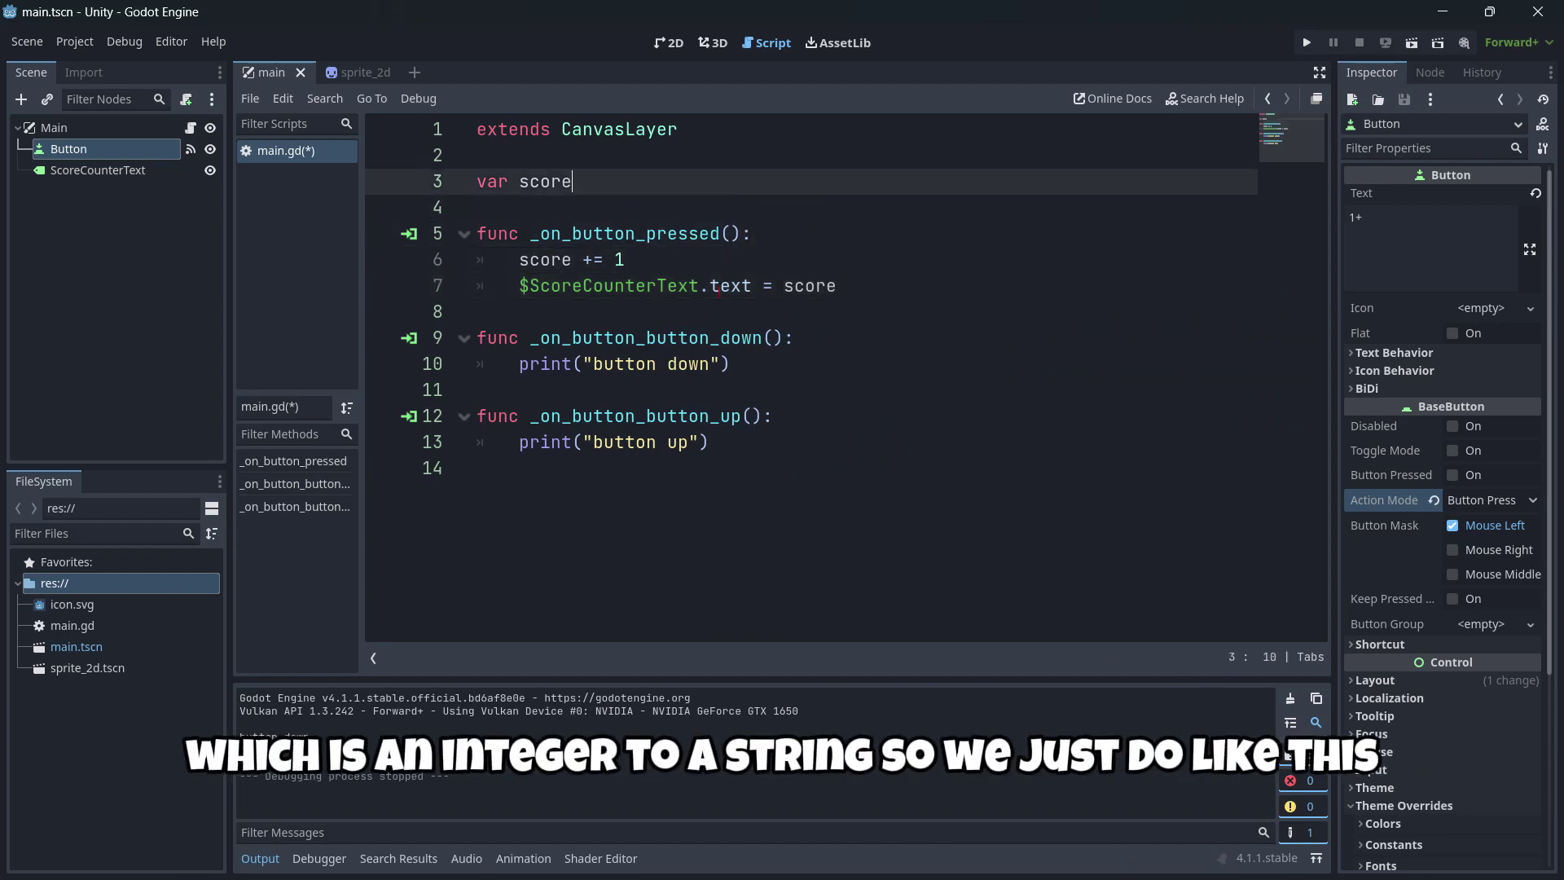
left_click(624, 259)
left_click(480, 311)
left_click(784, 285)
type("str(")
key("Right")
key("Right")
key("Right")
key("Right")
key("Right")
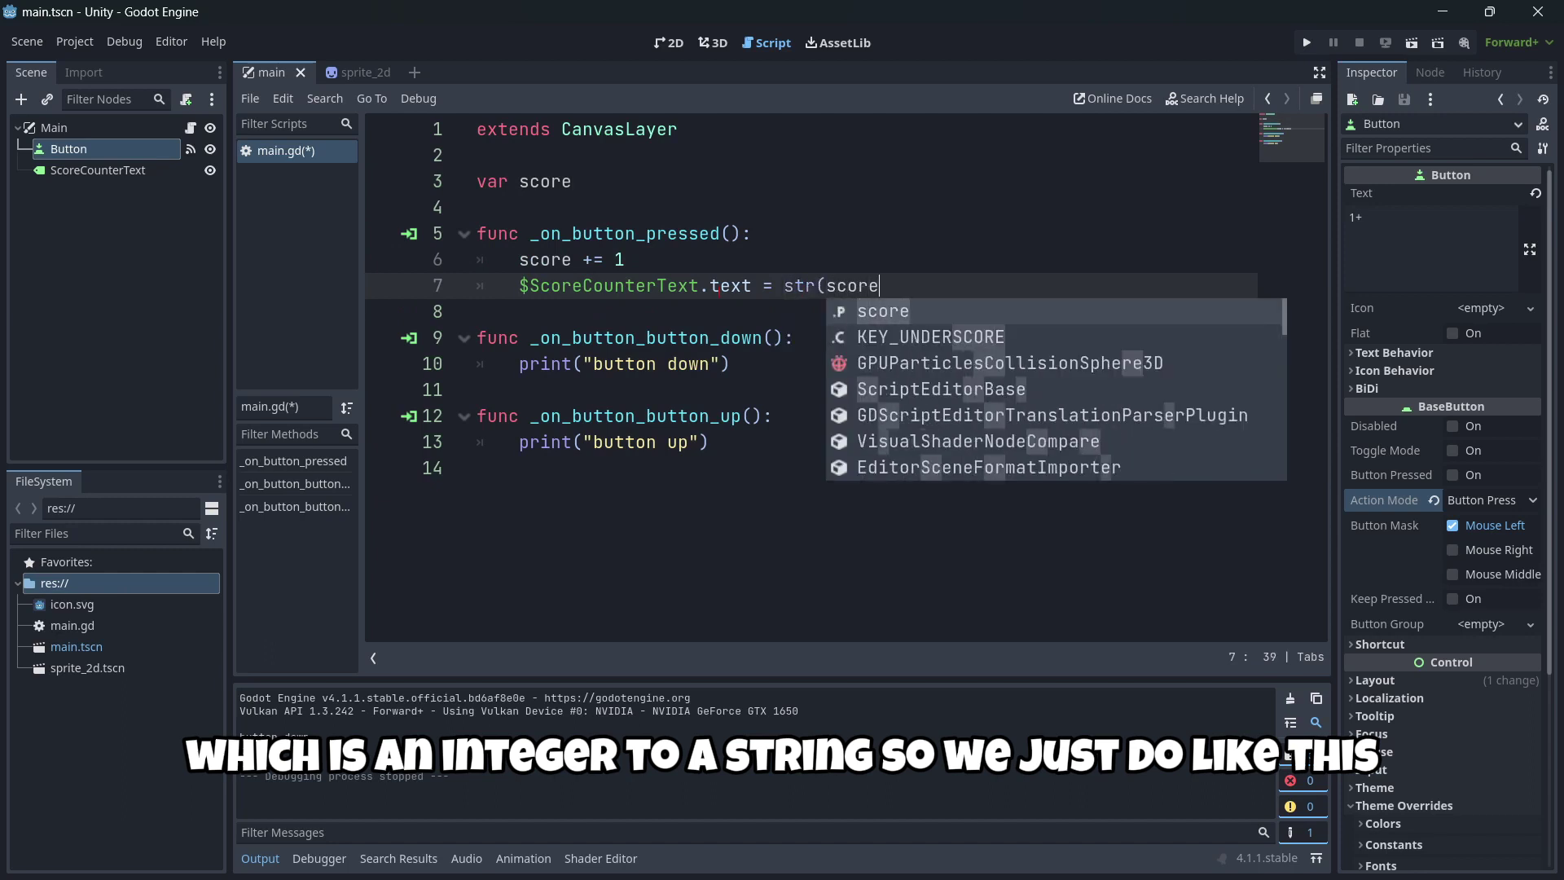
Close the str() call, save and run, then initialise score to 0 on line 3
type(")")
key("F5")
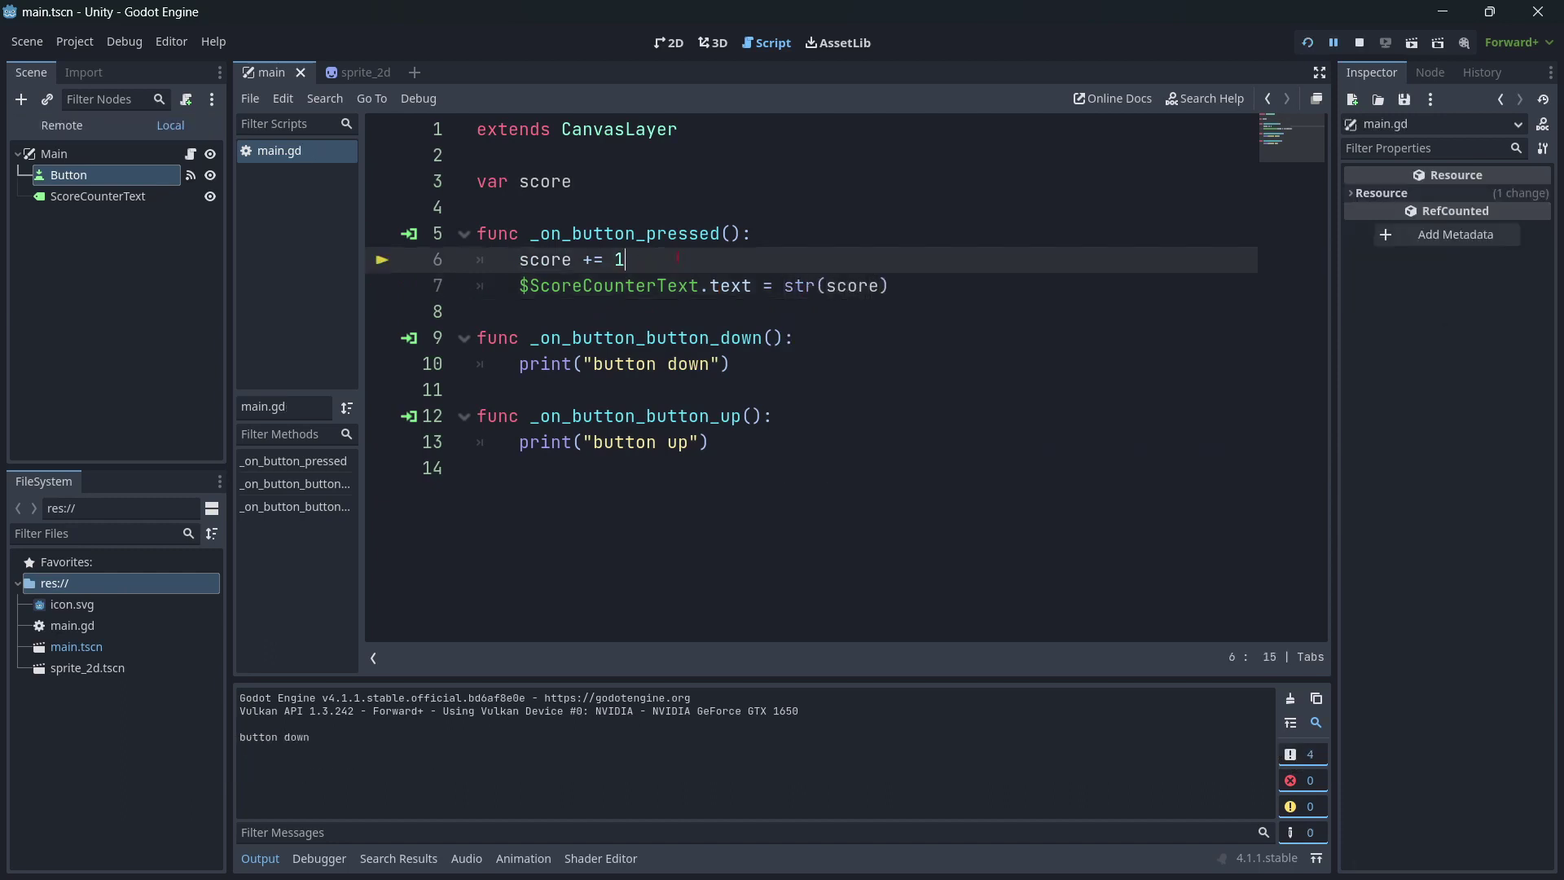
key("Up")
key("Up")
key("Up")
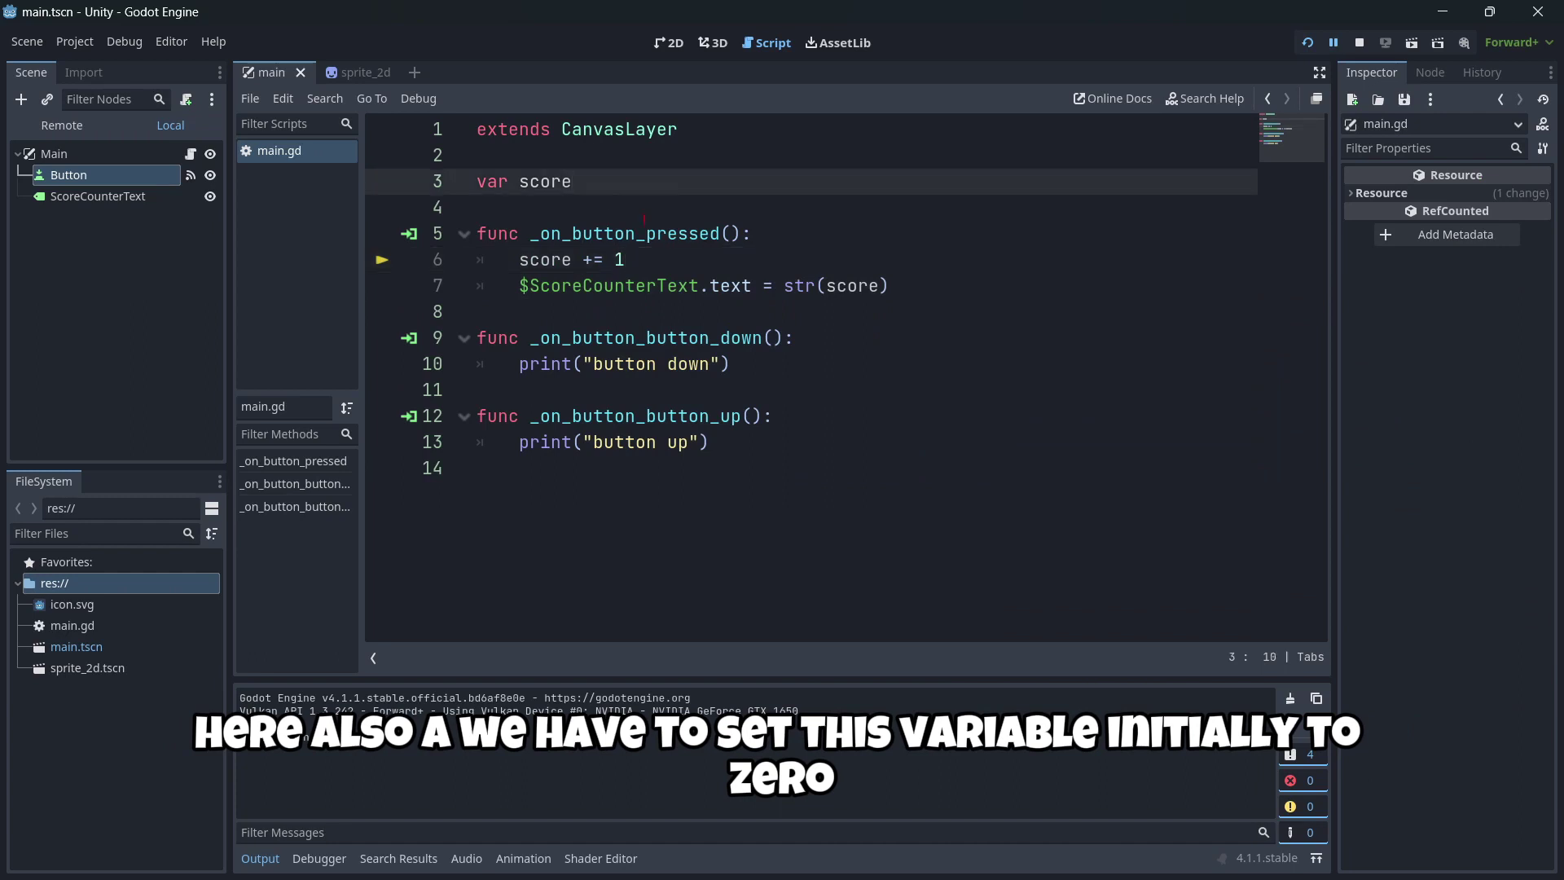
type("= 0")
Run the game, click 1+ until the counter reaches 10, then close the game window
left_click(1308, 43)
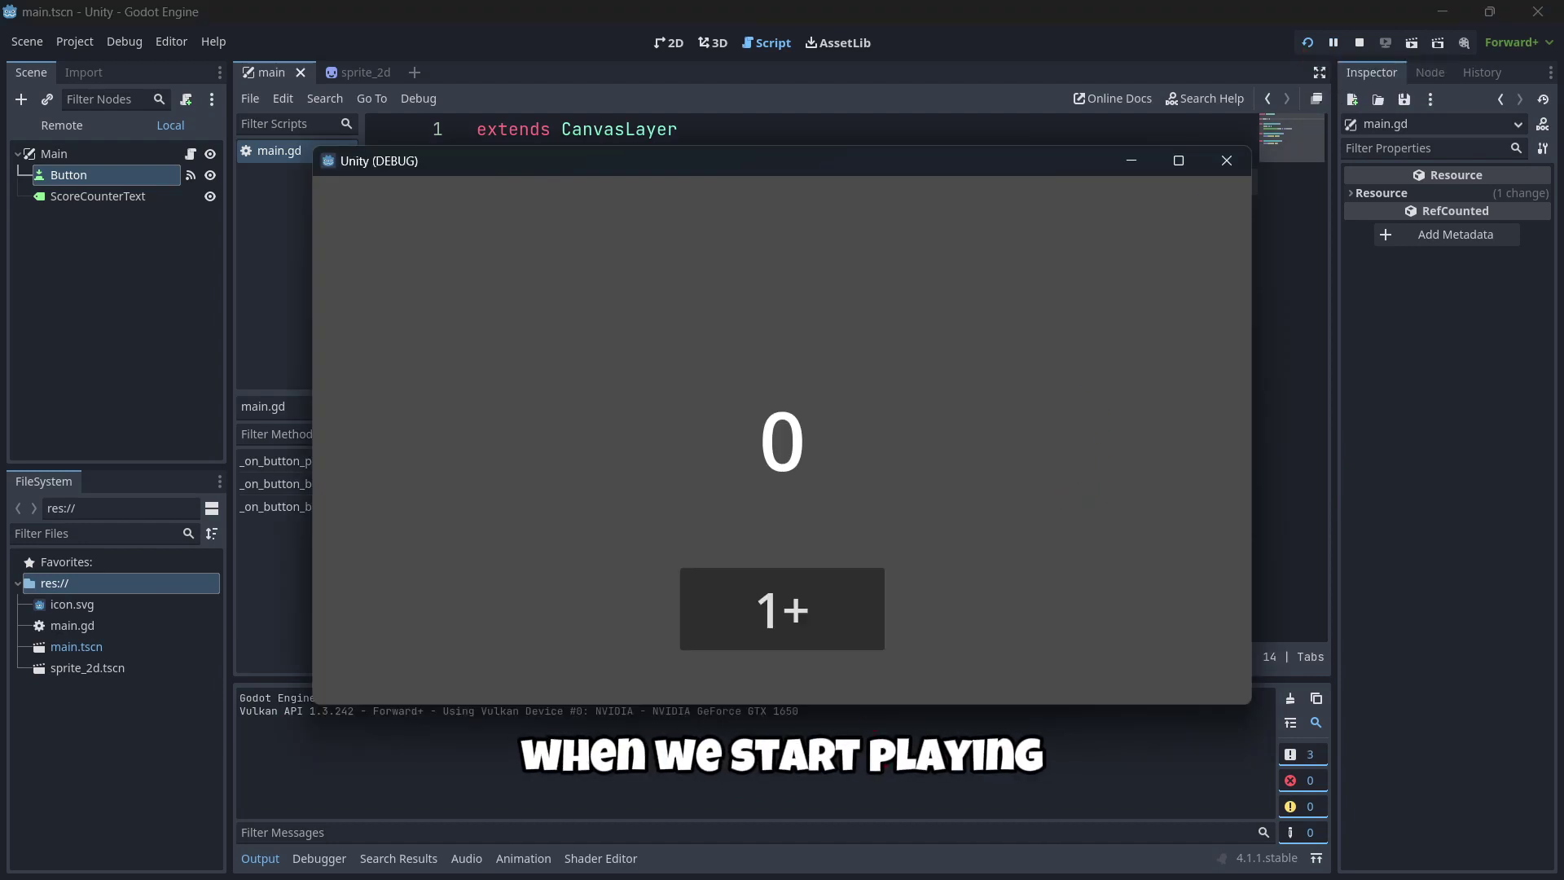
left_click(806, 607)
left_click(807, 607)
left_click(806, 607)
left_click(806, 607)
left_click(806, 607)
left_click(807, 607)
left_click(806, 607)
left_click(806, 607)
left_click(807, 607)
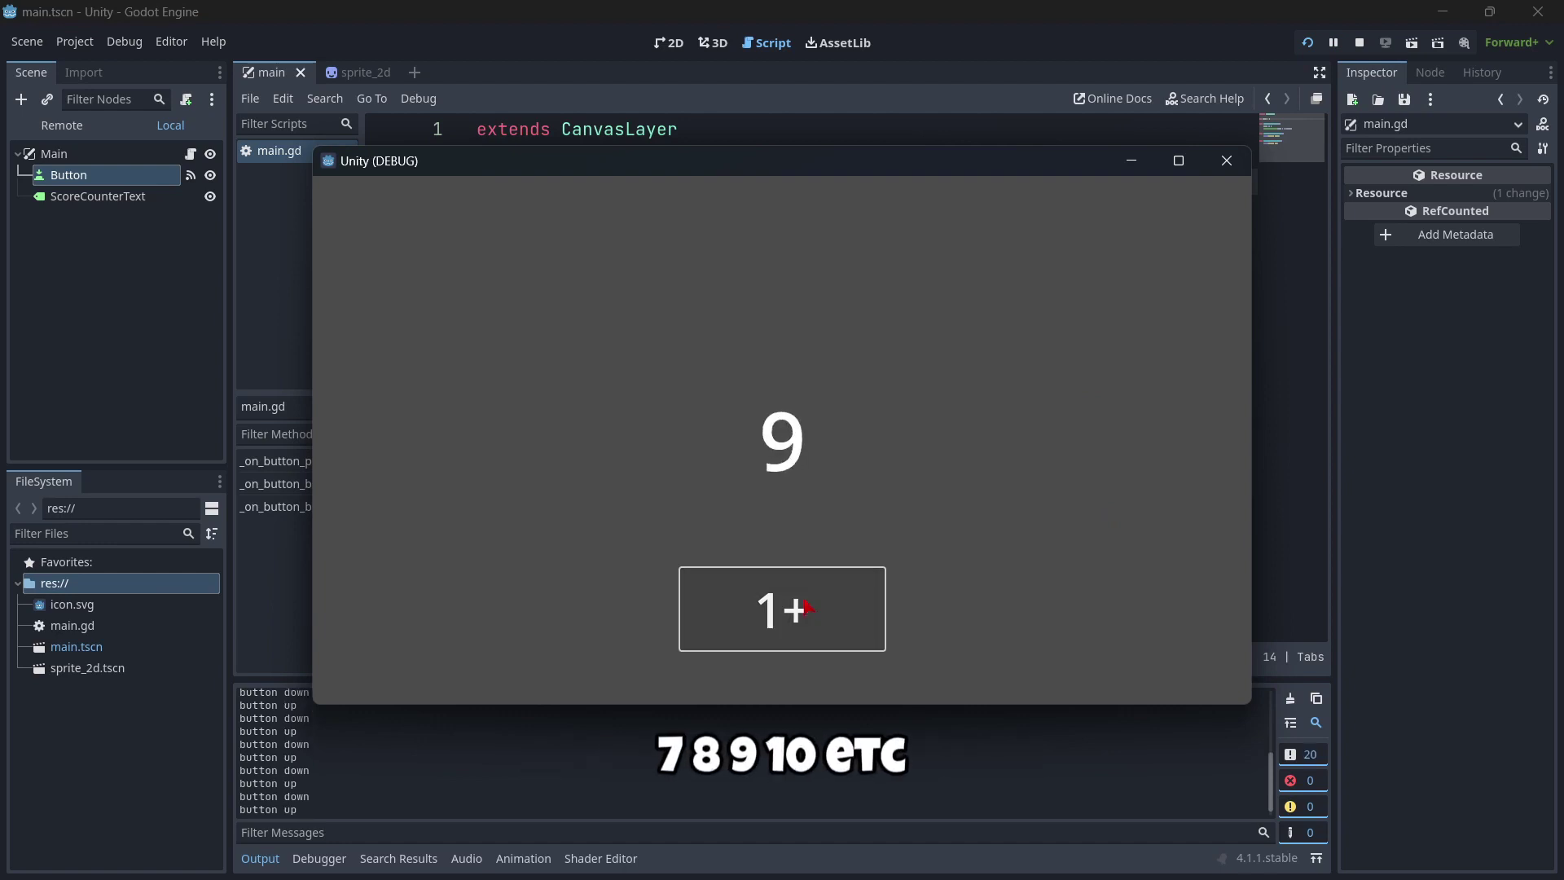
left_click(806, 607)
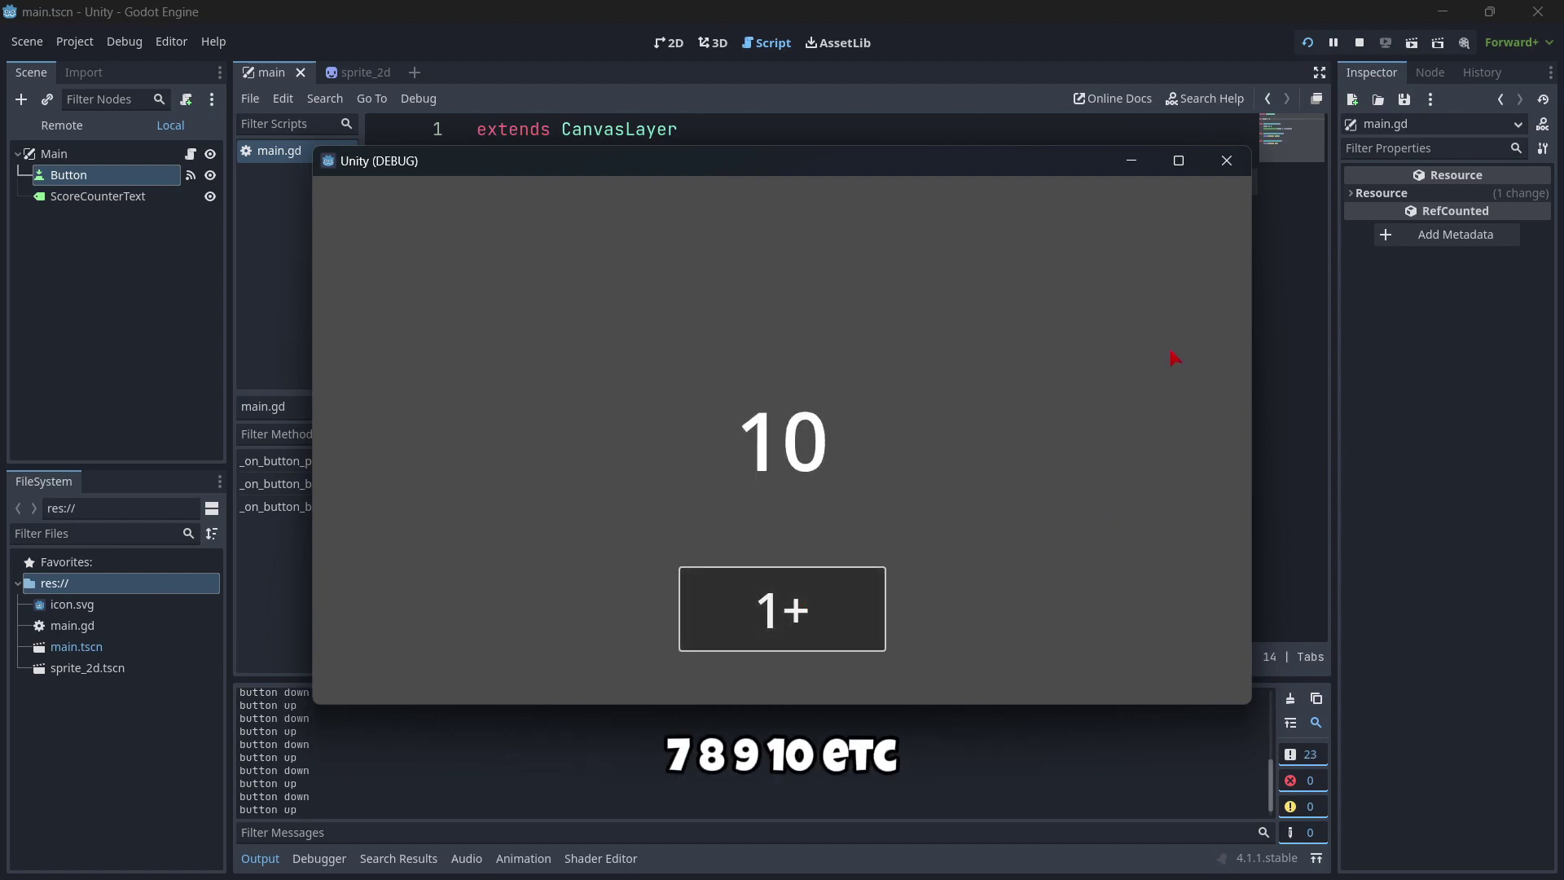
left_click(1226, 161)
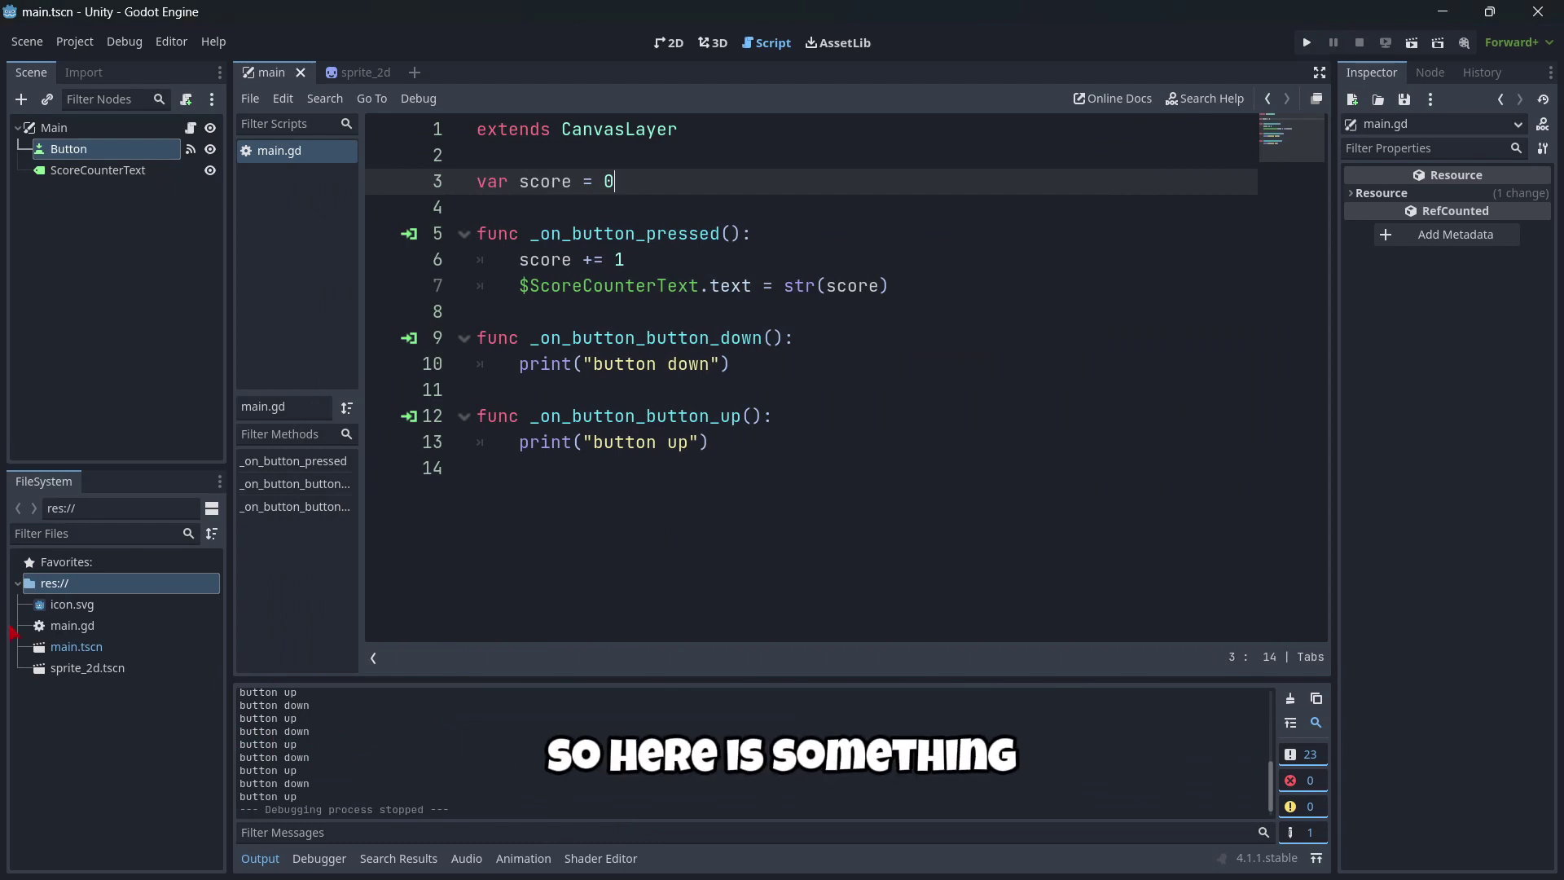
Add an 'if score == 10:' check below the text update line
left_click(934, 287)
key("Return")
key("Return")
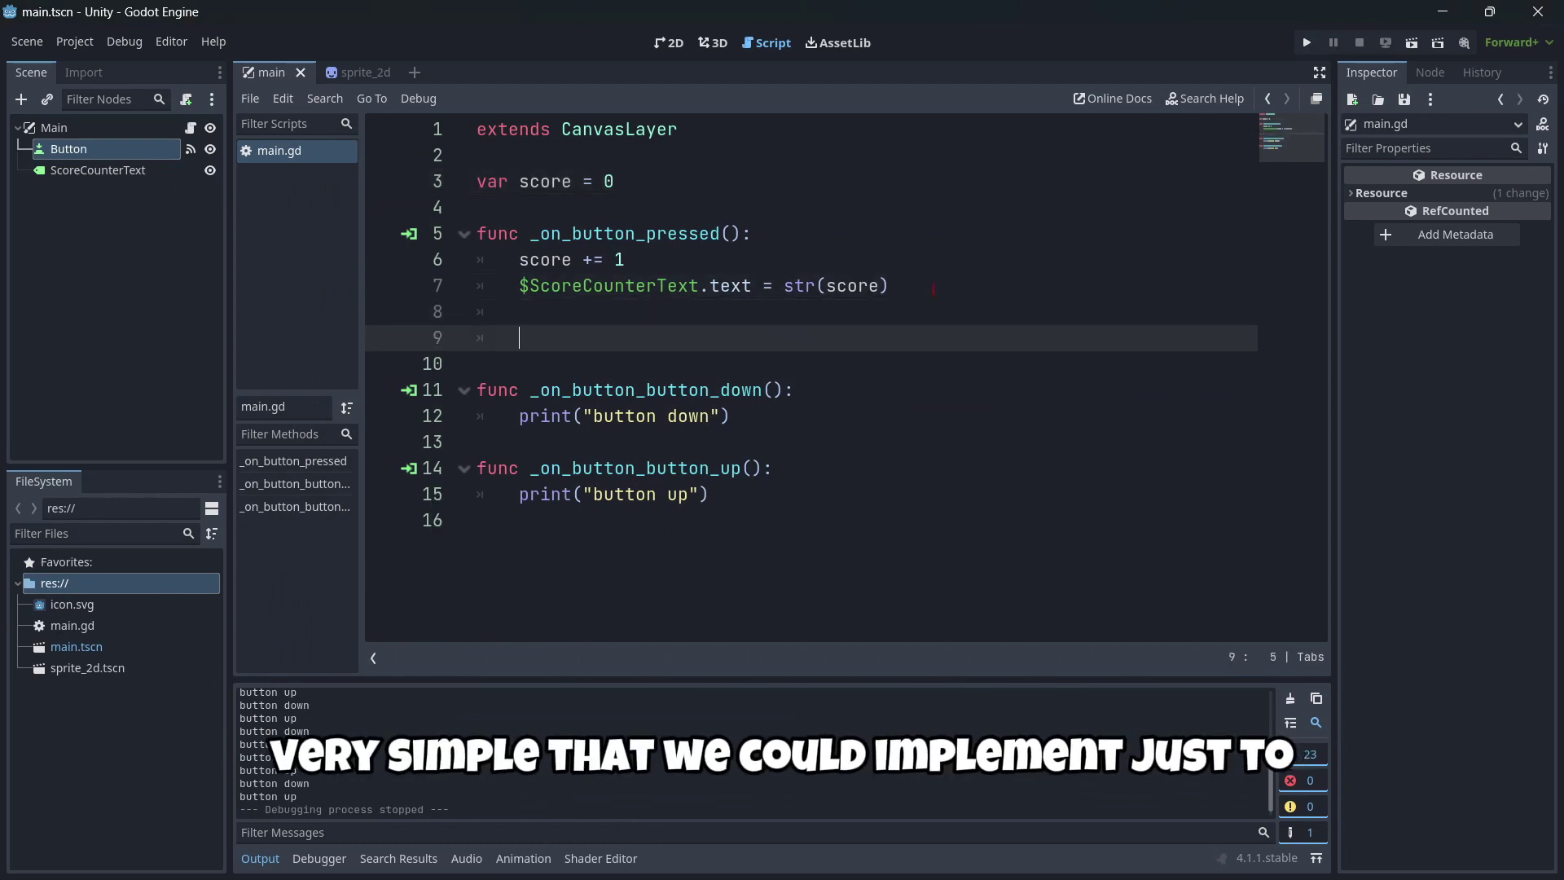
type("if")
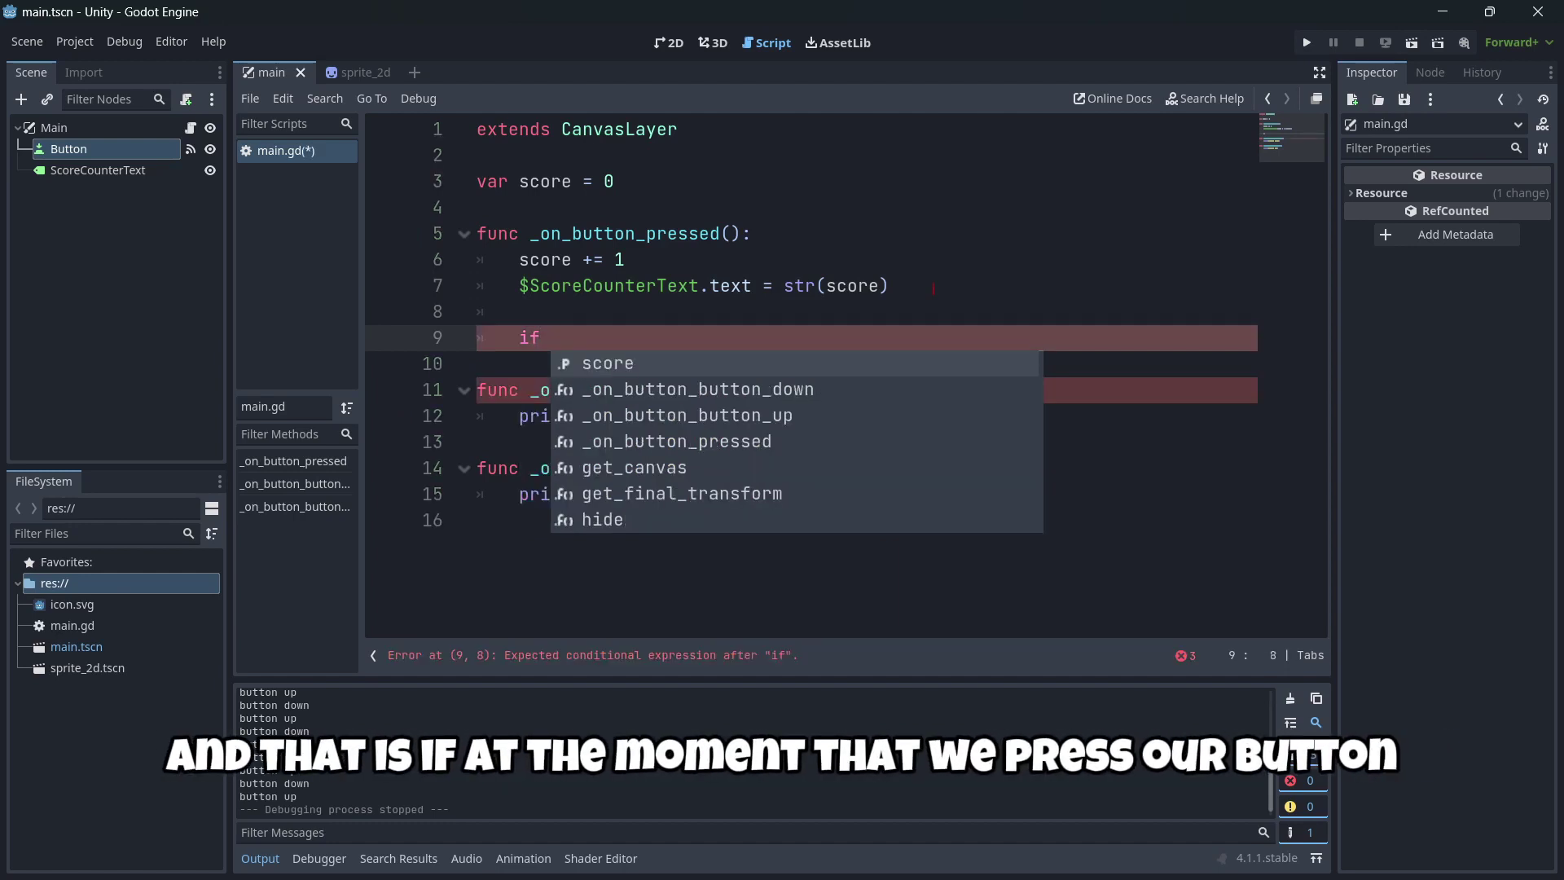
type(" score ")
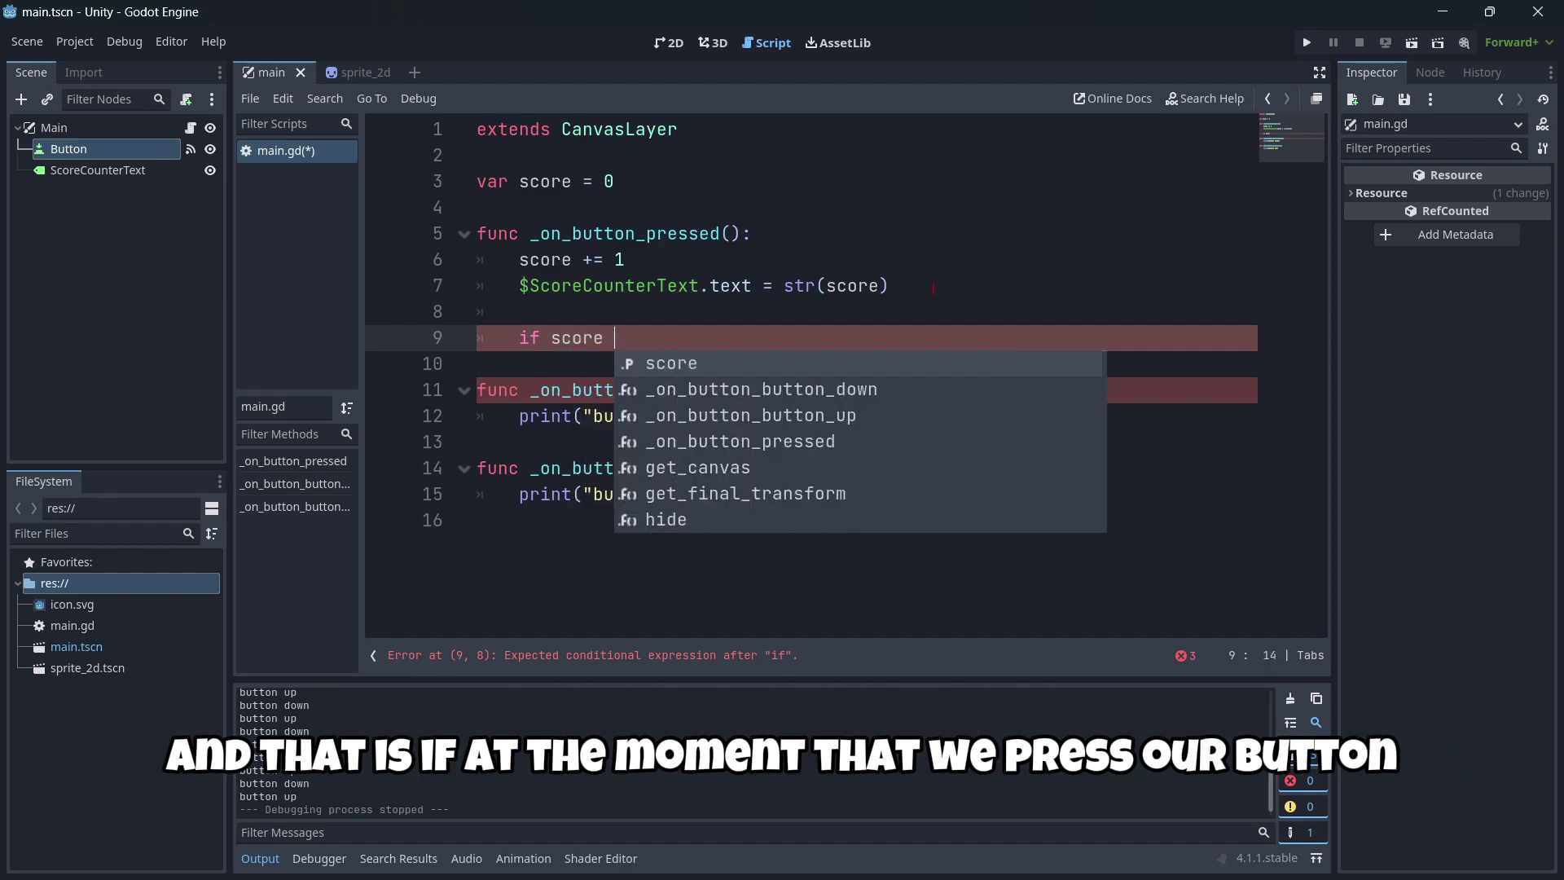
type("== 10:")
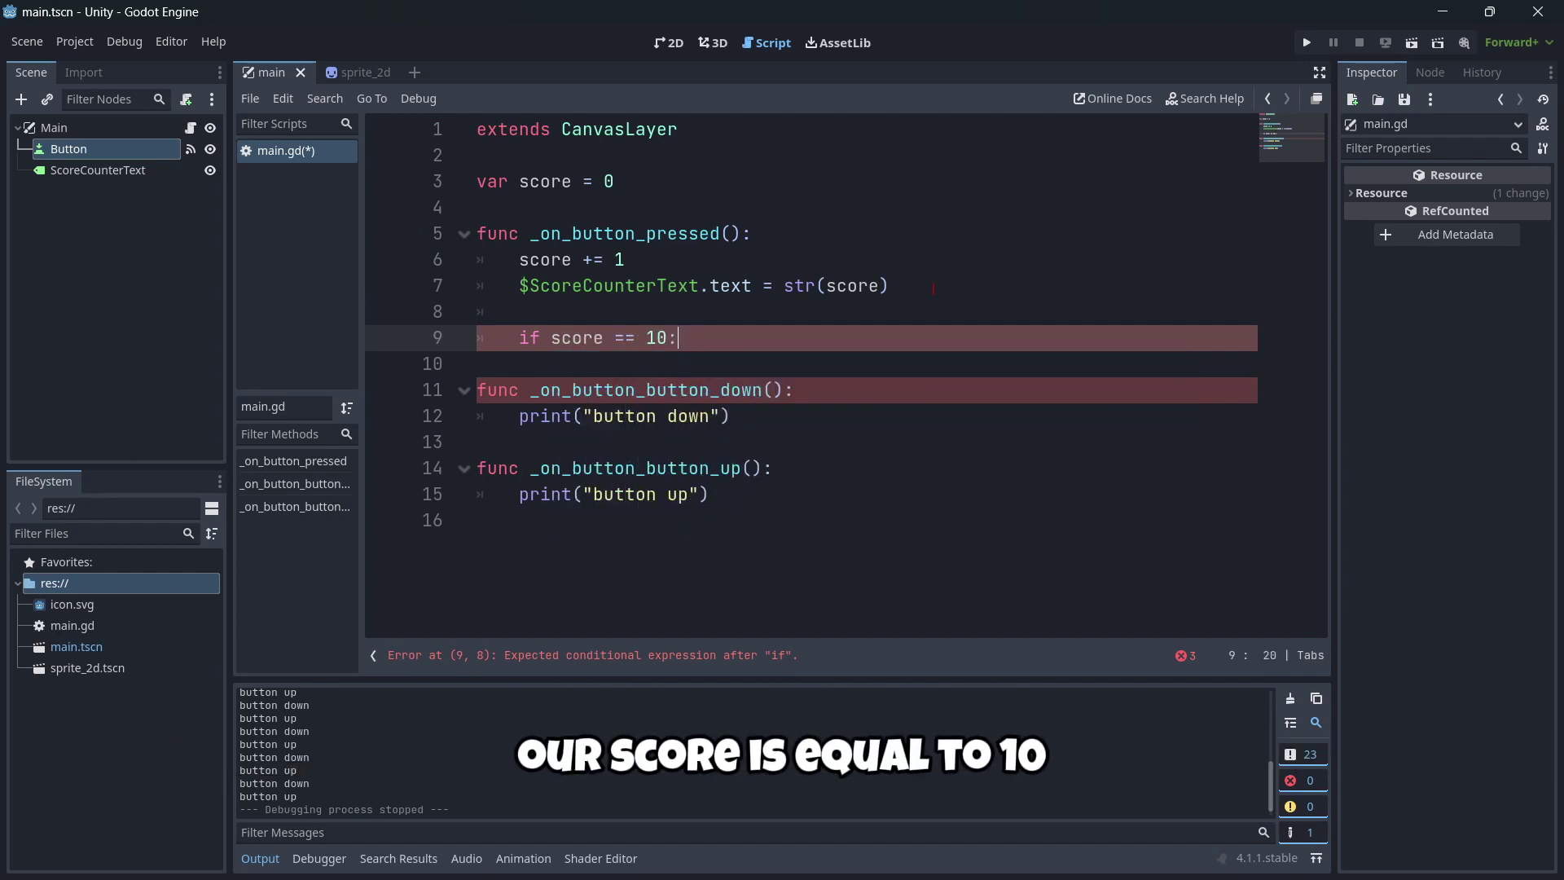
key("Return")
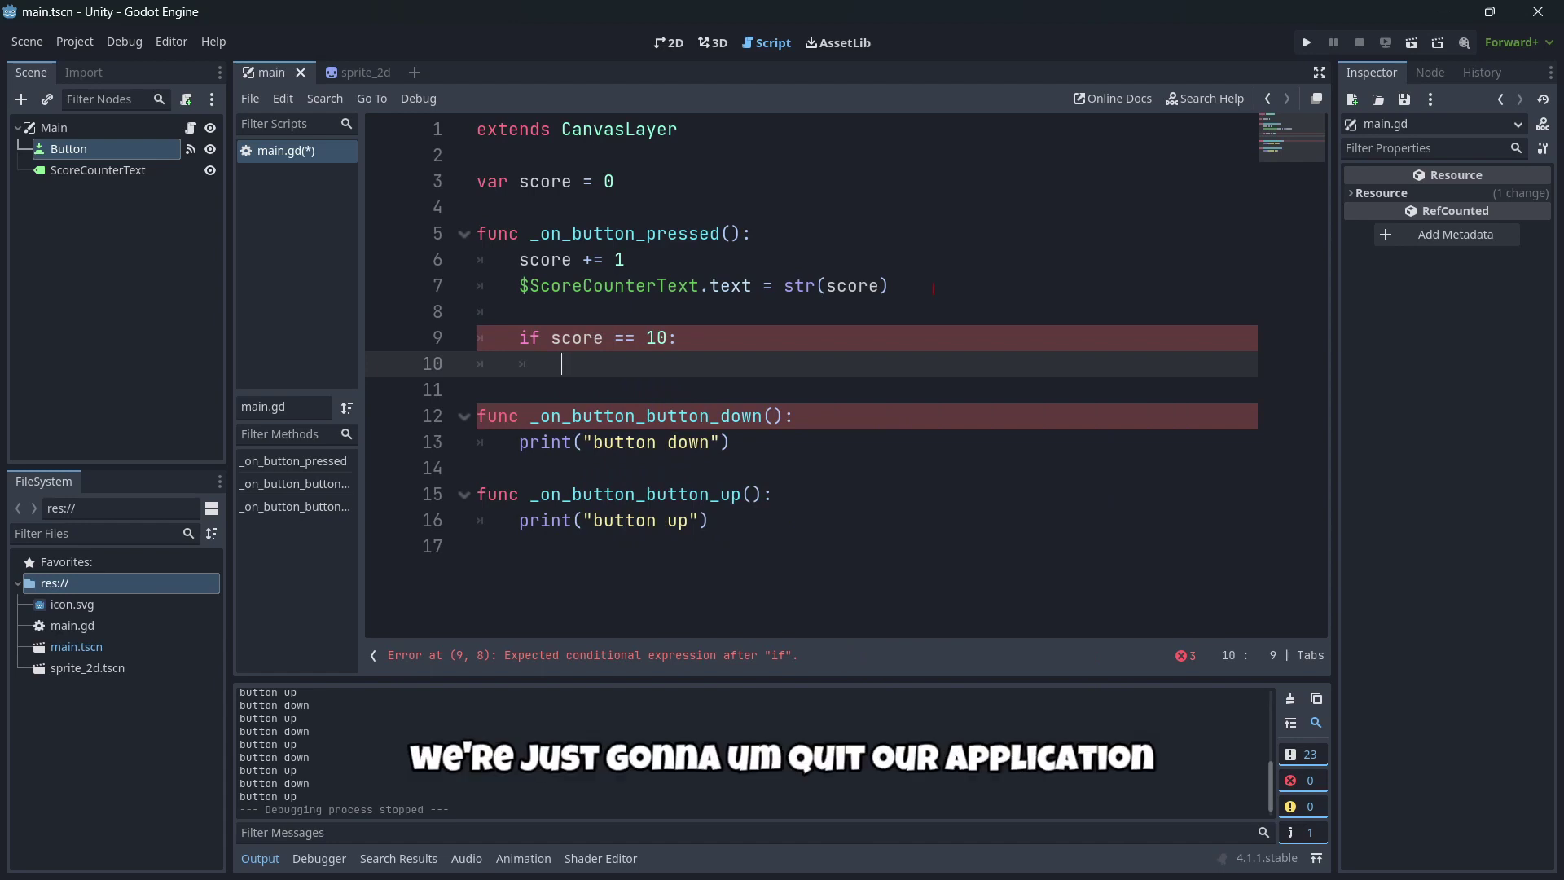
Put print("WIN") inside the if block, then save and run the game
type("Applicatio")
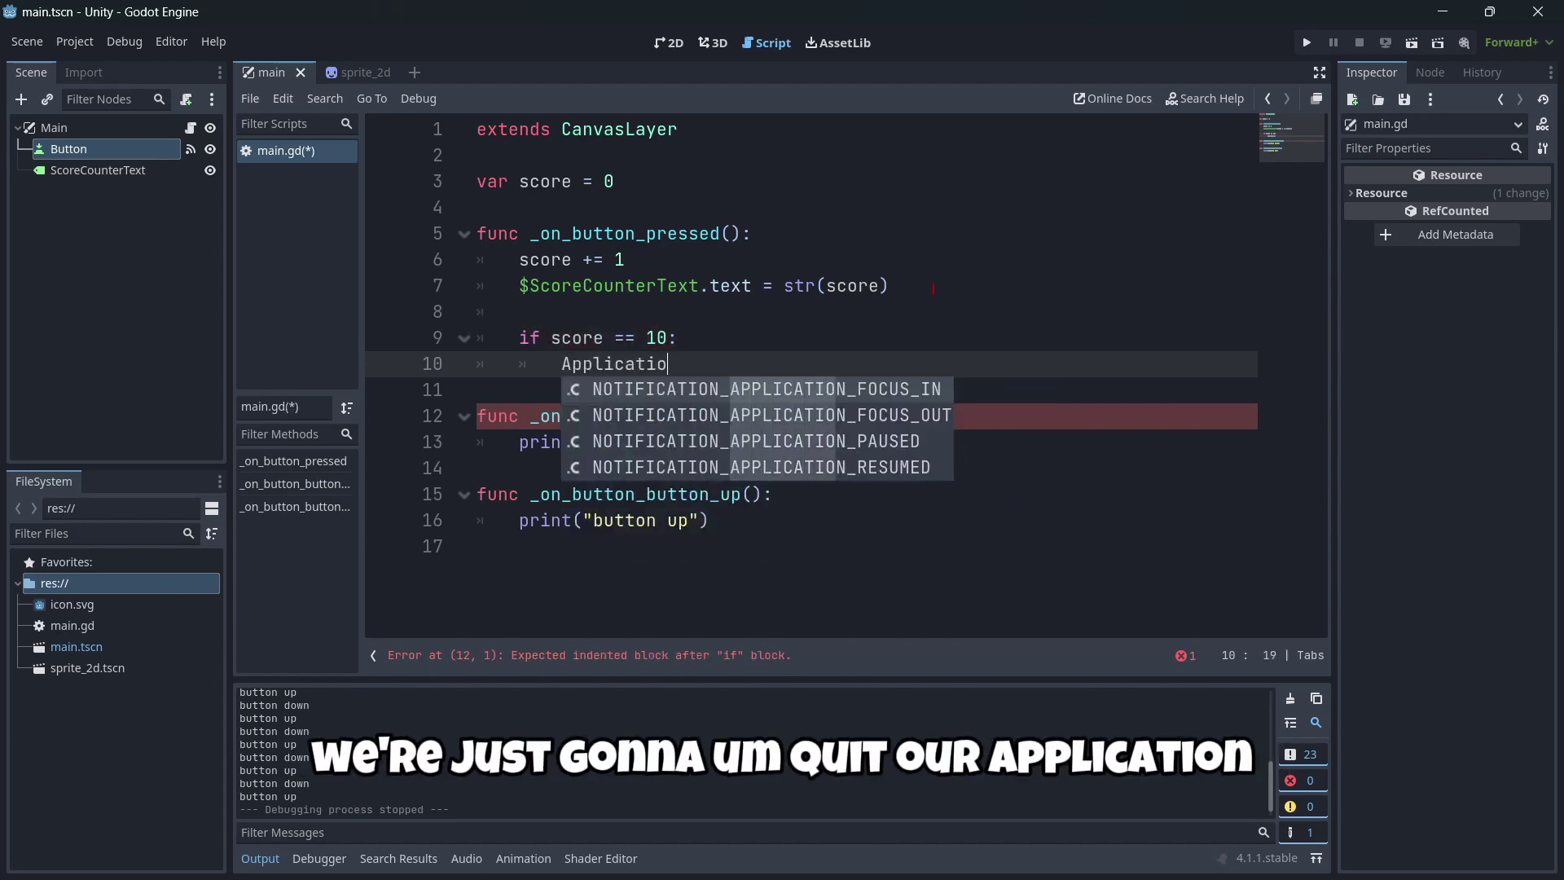
key("BackSpace")
key("BackSpace")
key("BackSpace")
key("BackSpace")
key("BackSpace")
key("BackSpace")
key("BackSpace")
key("BackSpace")
key("BackSpace")
key("BackSpace")
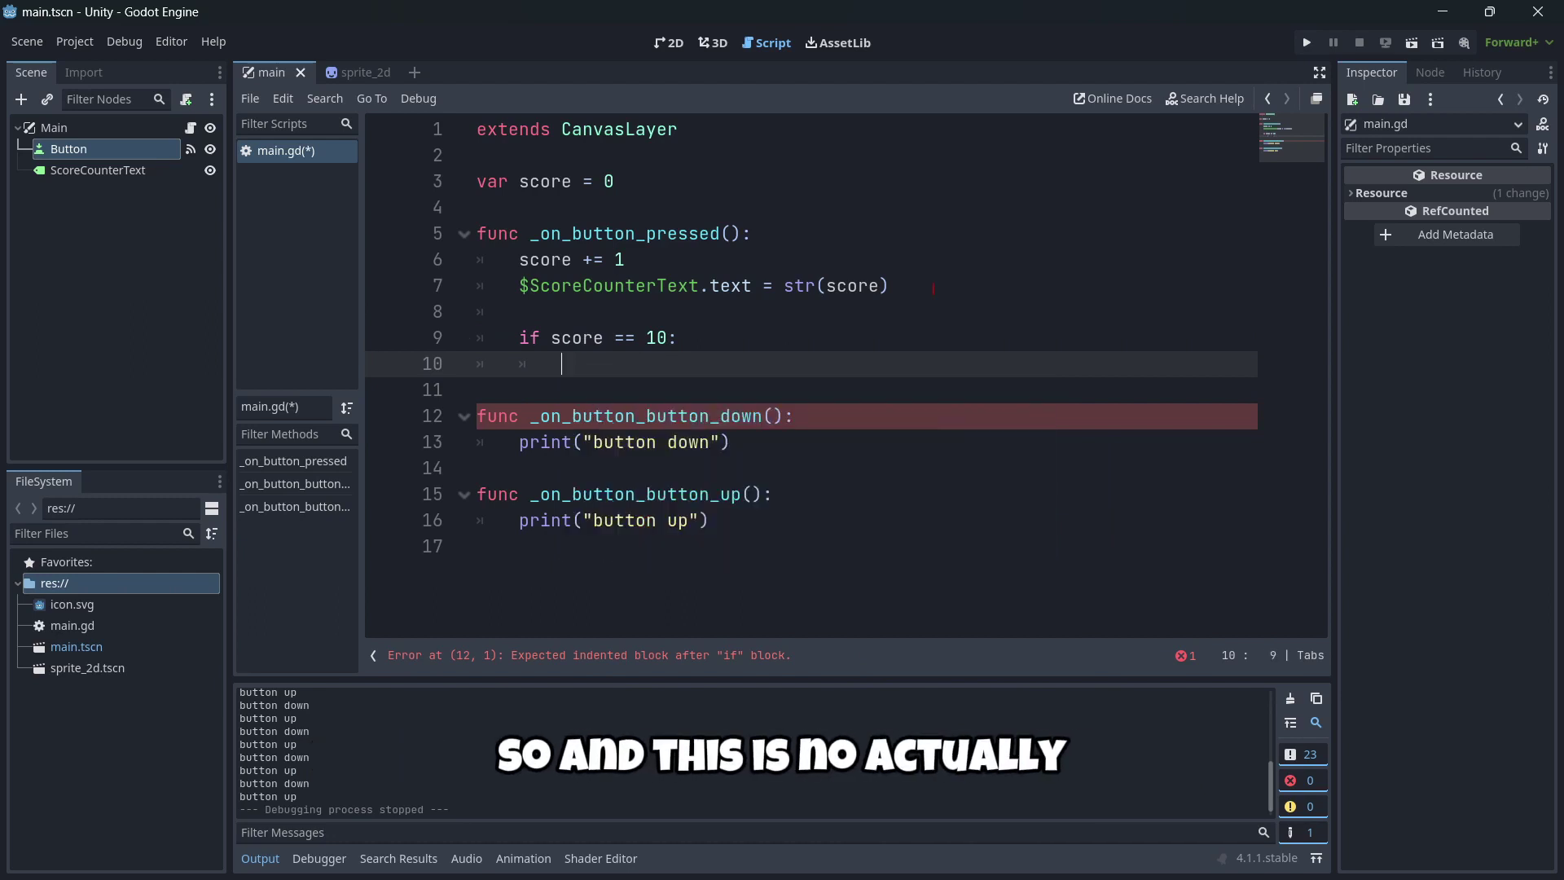
type("pri")
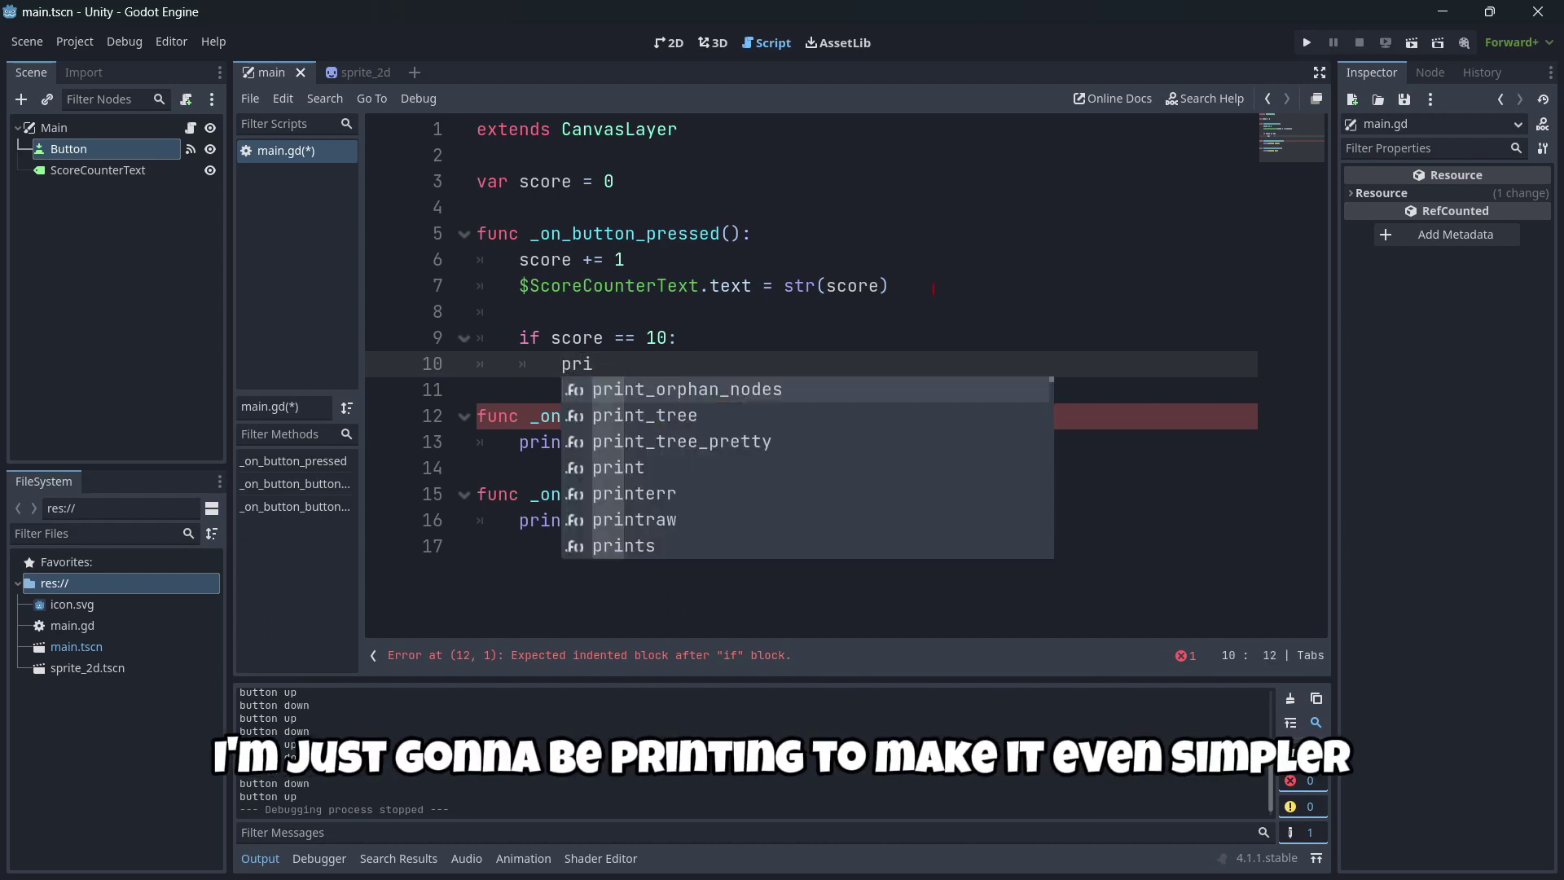
key("Down")
key("Down")
key("Down")
key("Return")
type("\"WIN")
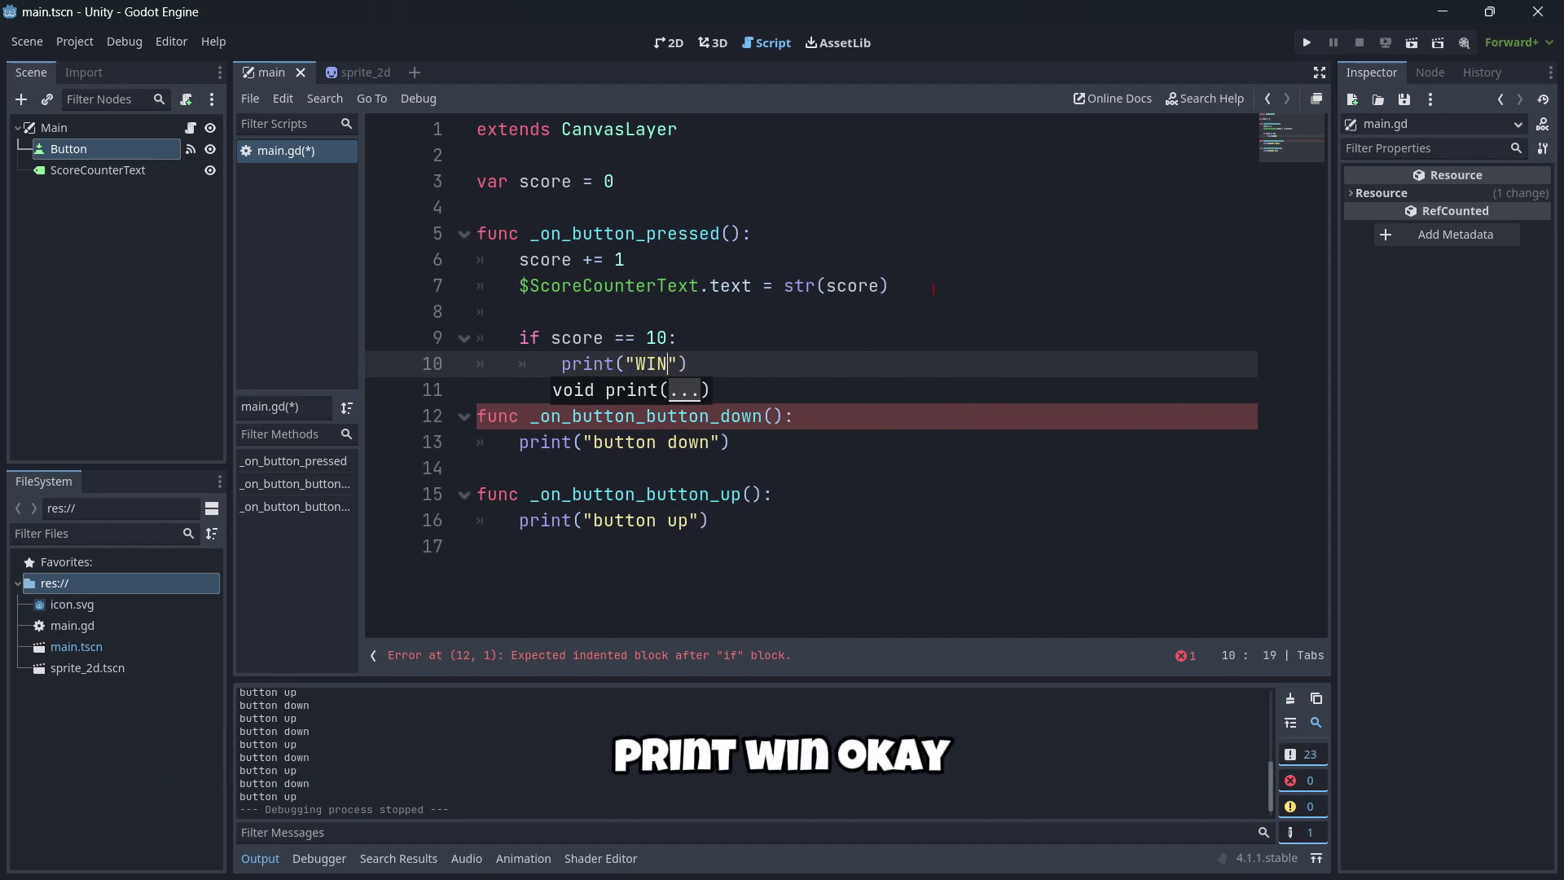
key("F5")
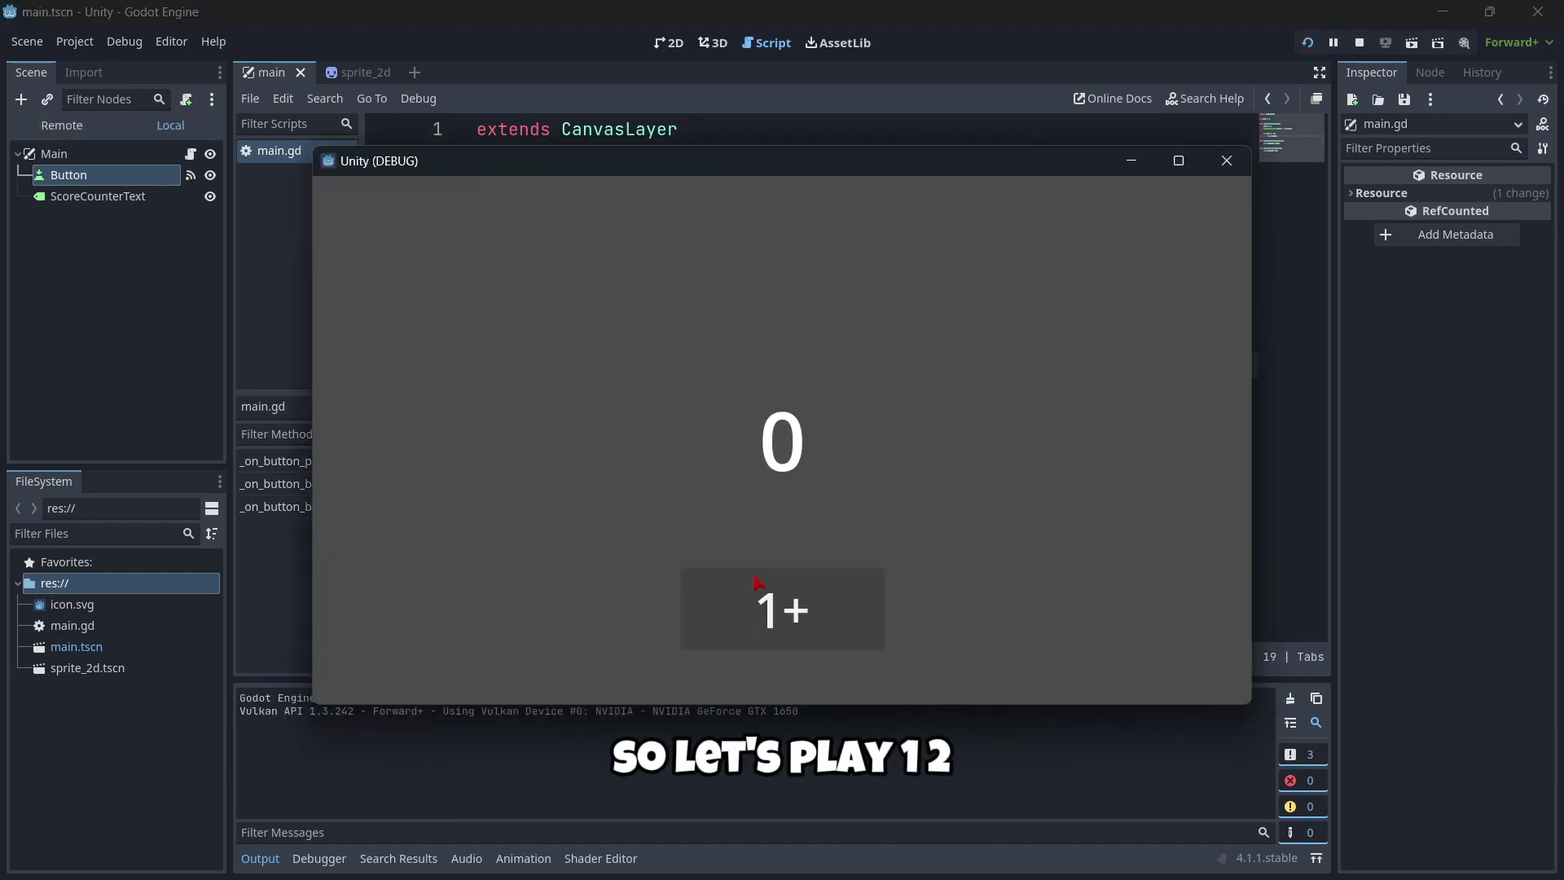
Click 1+ until the score reaches 10 and highlight the WIN message in the Output log
left_click(753, 592)
left_click(754, 592)
left_click(754, 592)
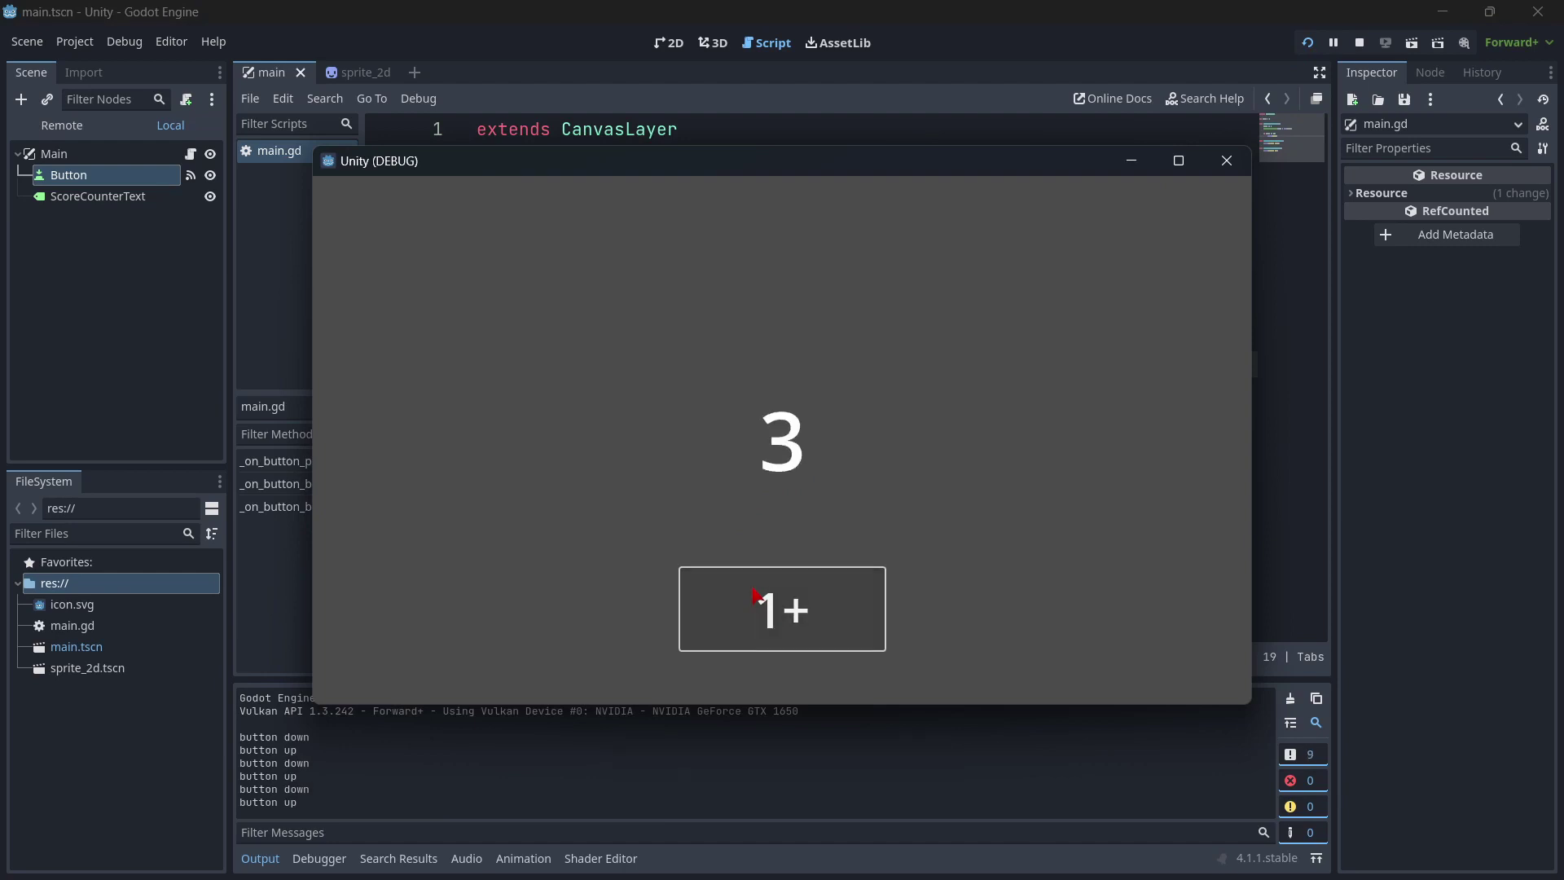
left_click(754, 592)
left_click(754, 592)
left_click(754, 593)
left_click(754, 592)
left_click(753, 592)
left_click(754, 593)
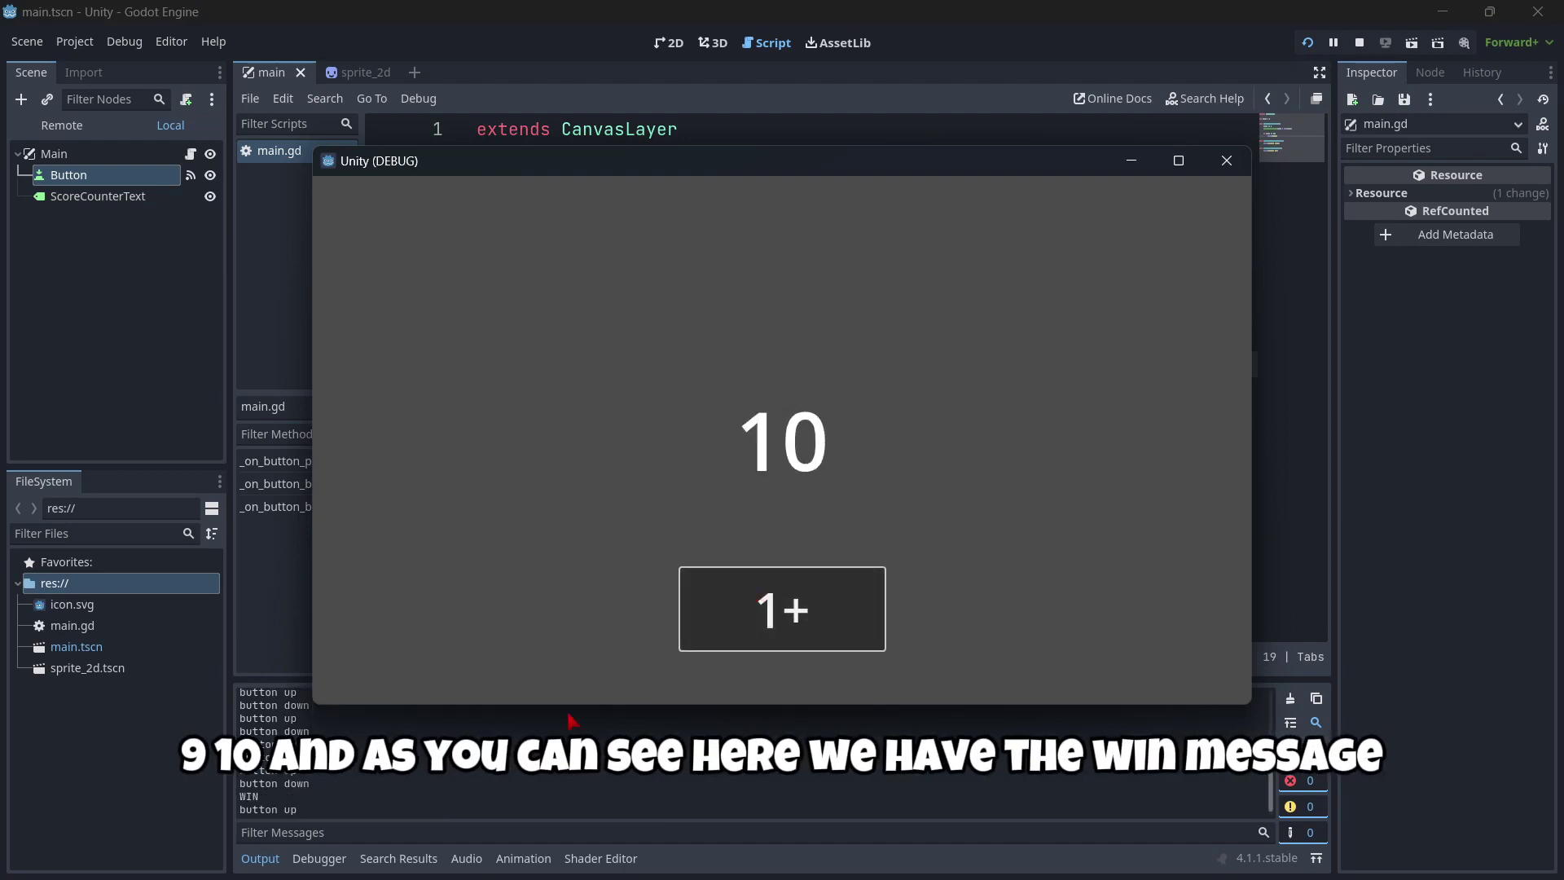
double_click(249, 796)
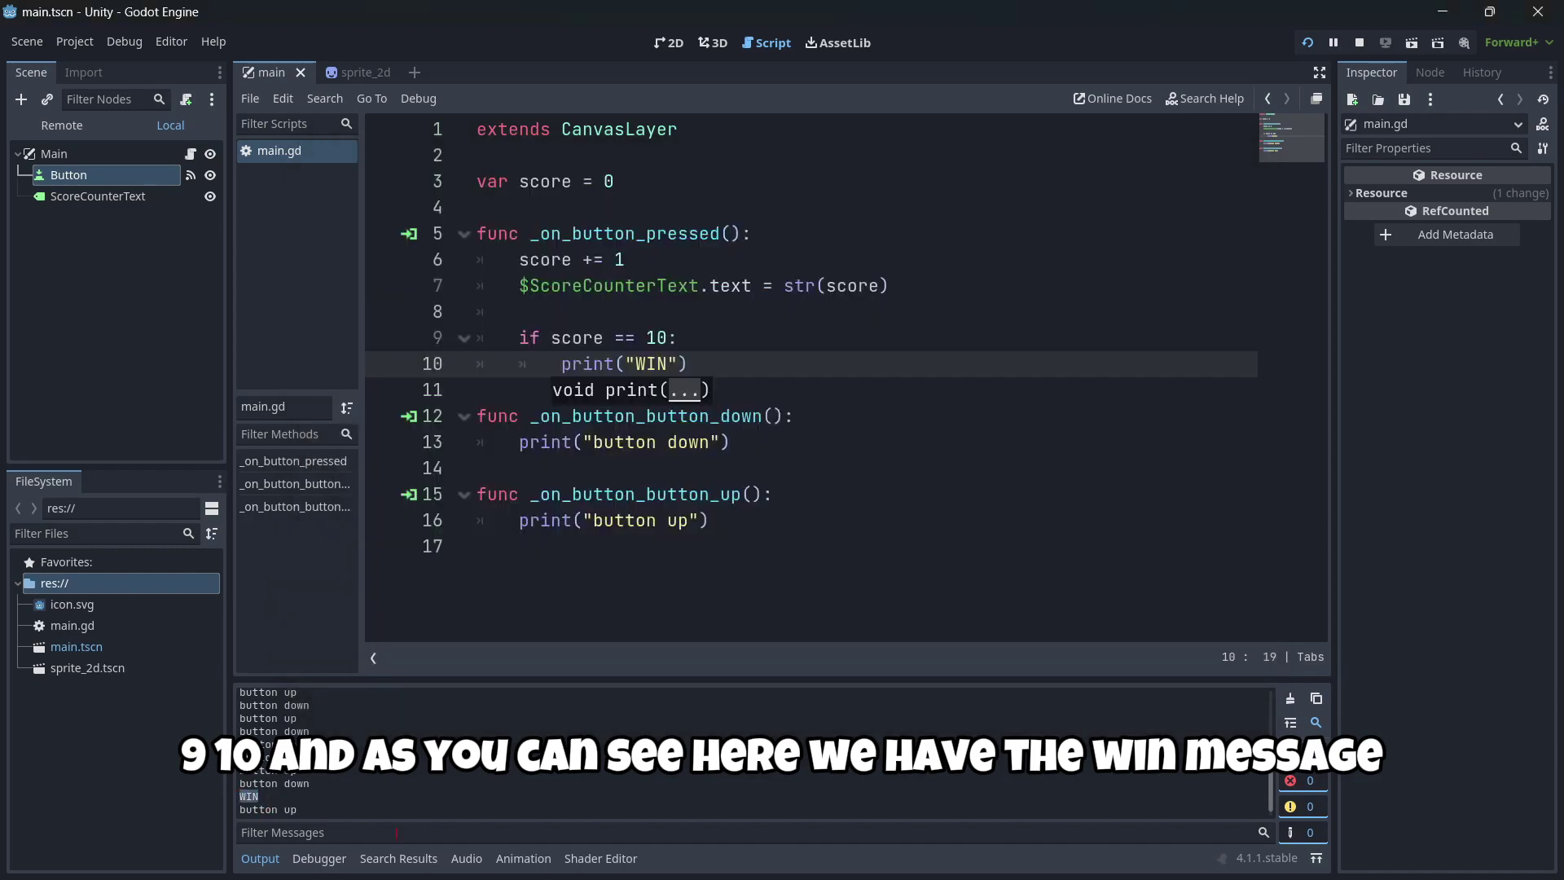